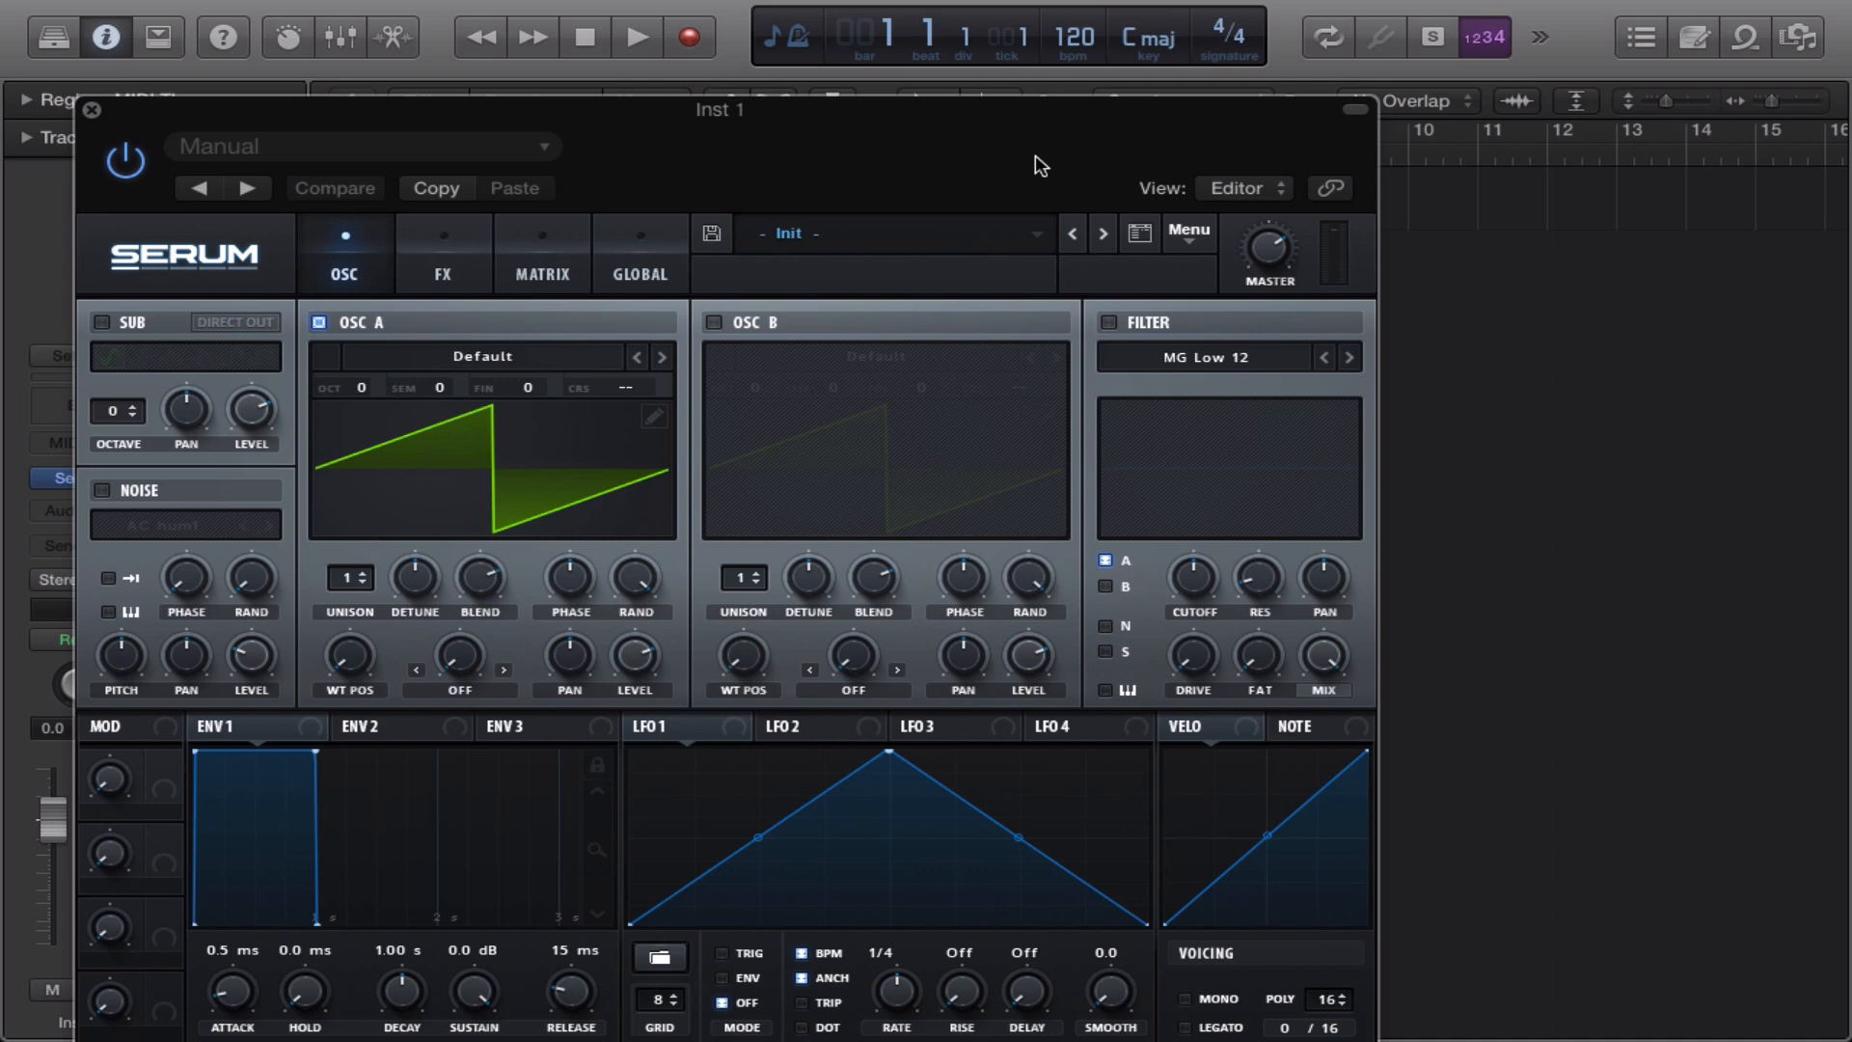
Collapse the plugin window's header and load the PD - Aurora Spark preset from Enchanted Dawn Presets
left_click(1356, 110)
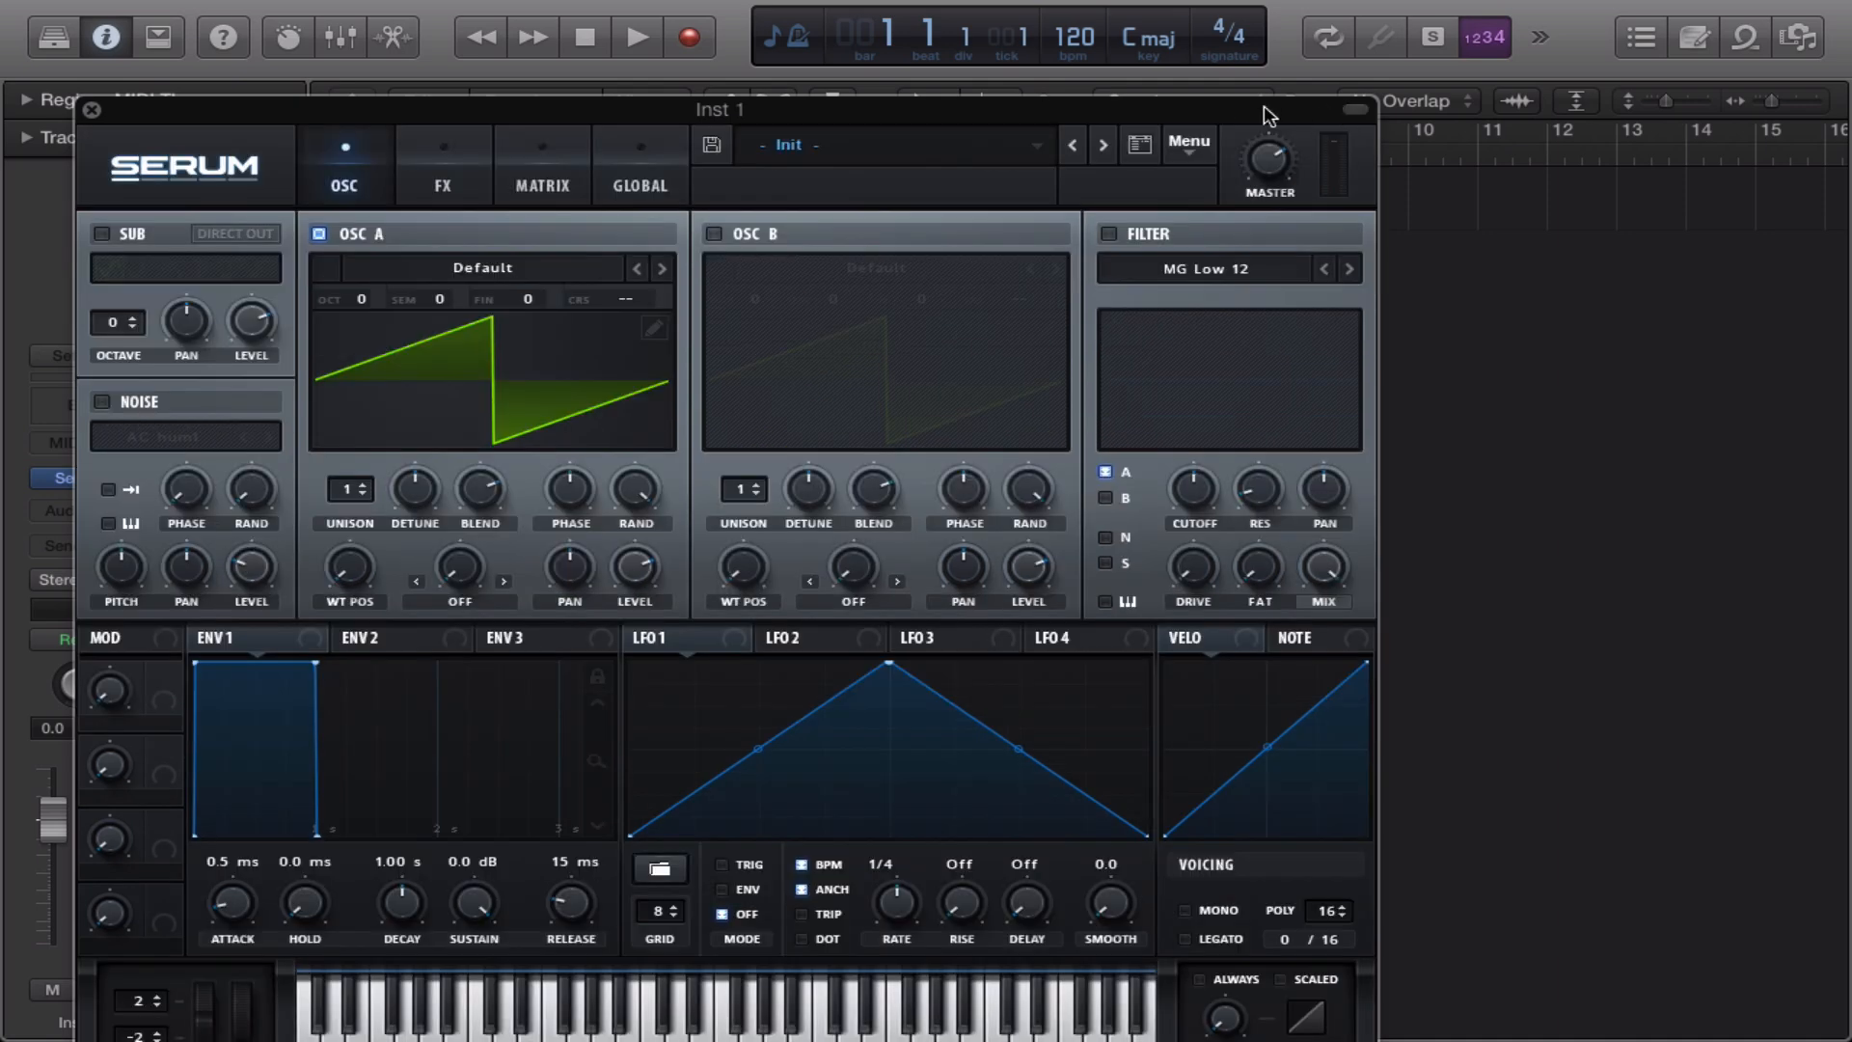
left_click(1042, 148)
mouse_move(1024, 194)
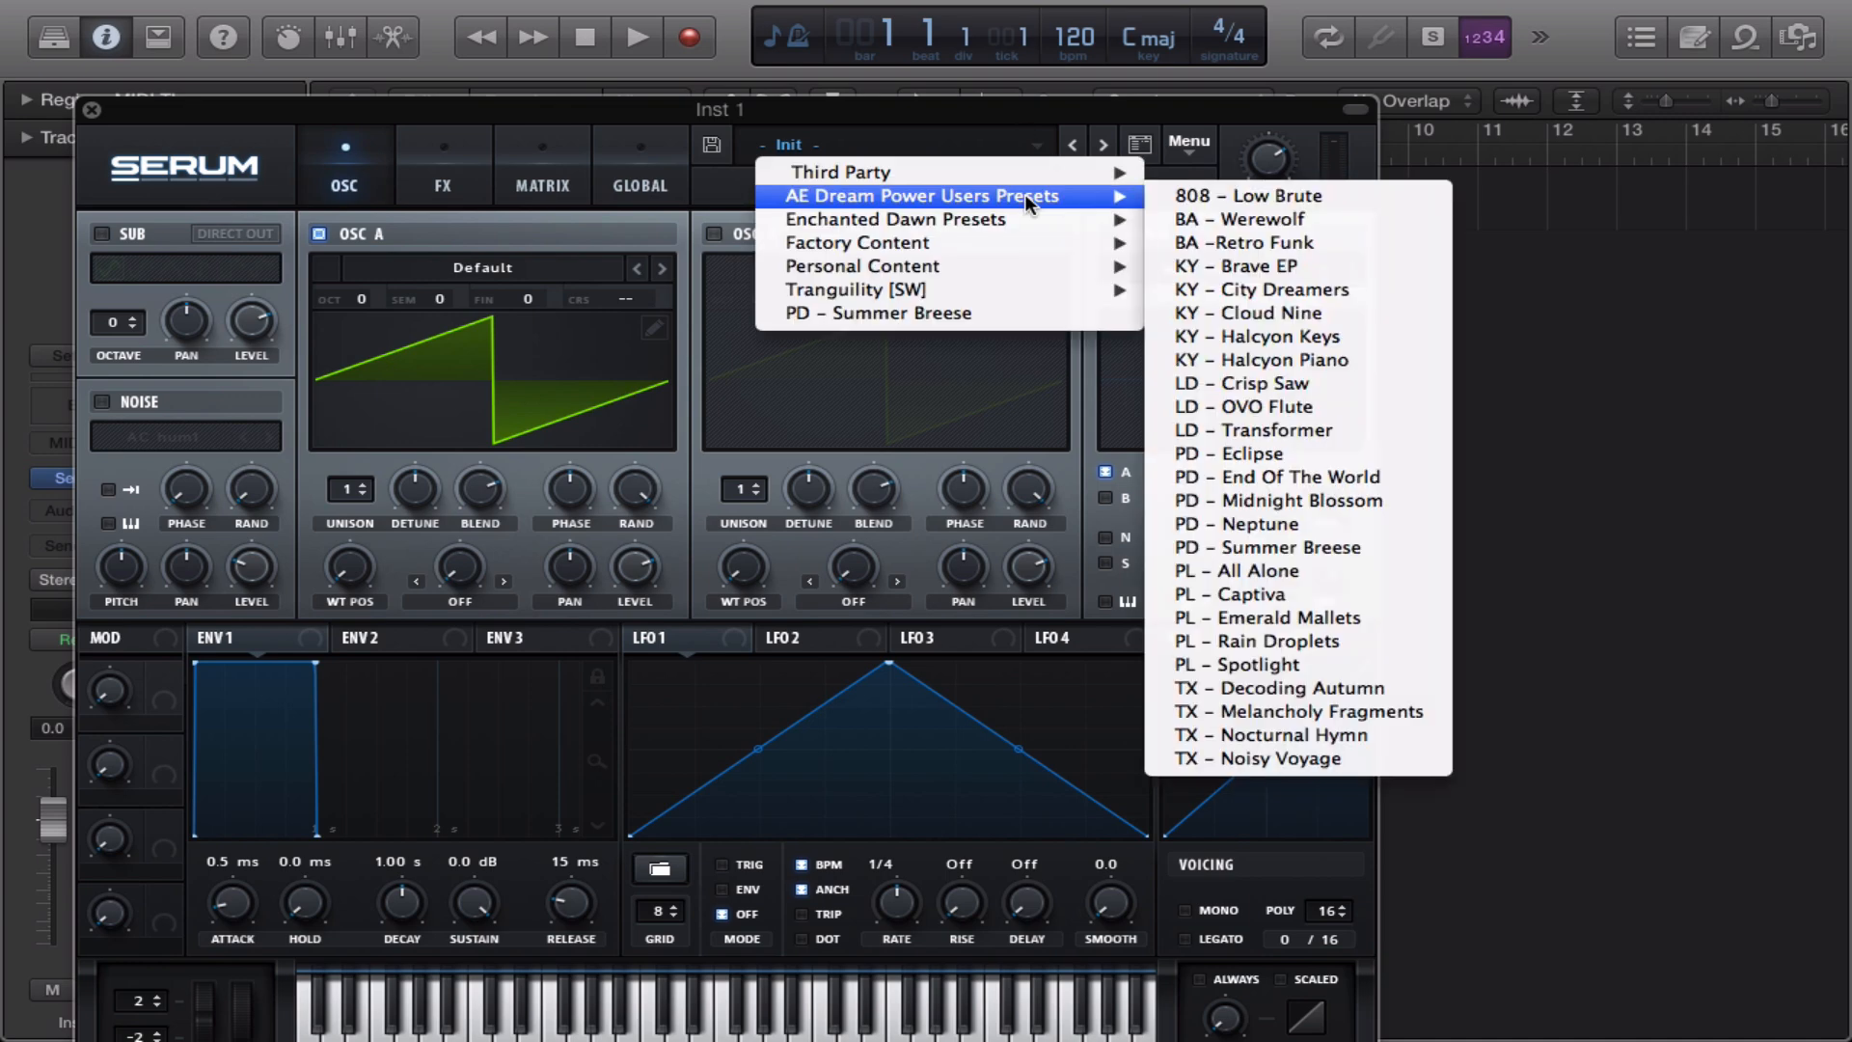
mouse_move(1119, 220)
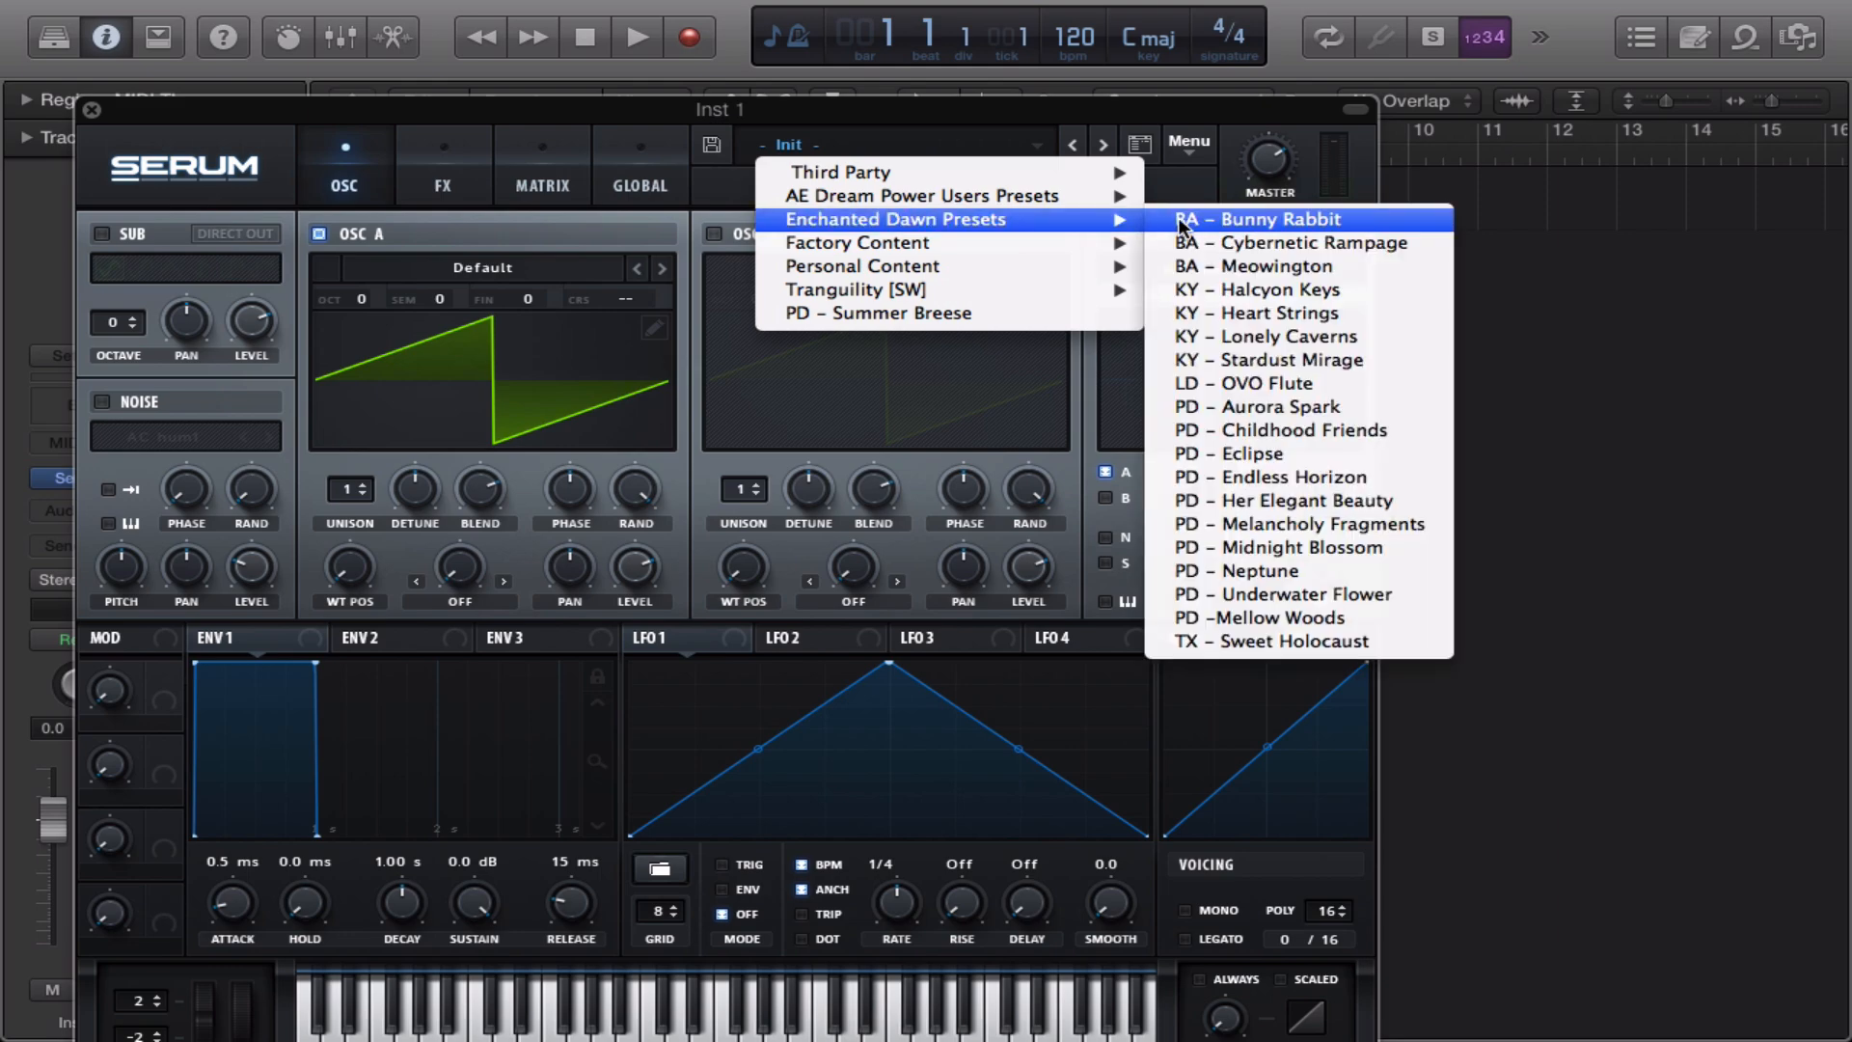
left_click(1265, 409)
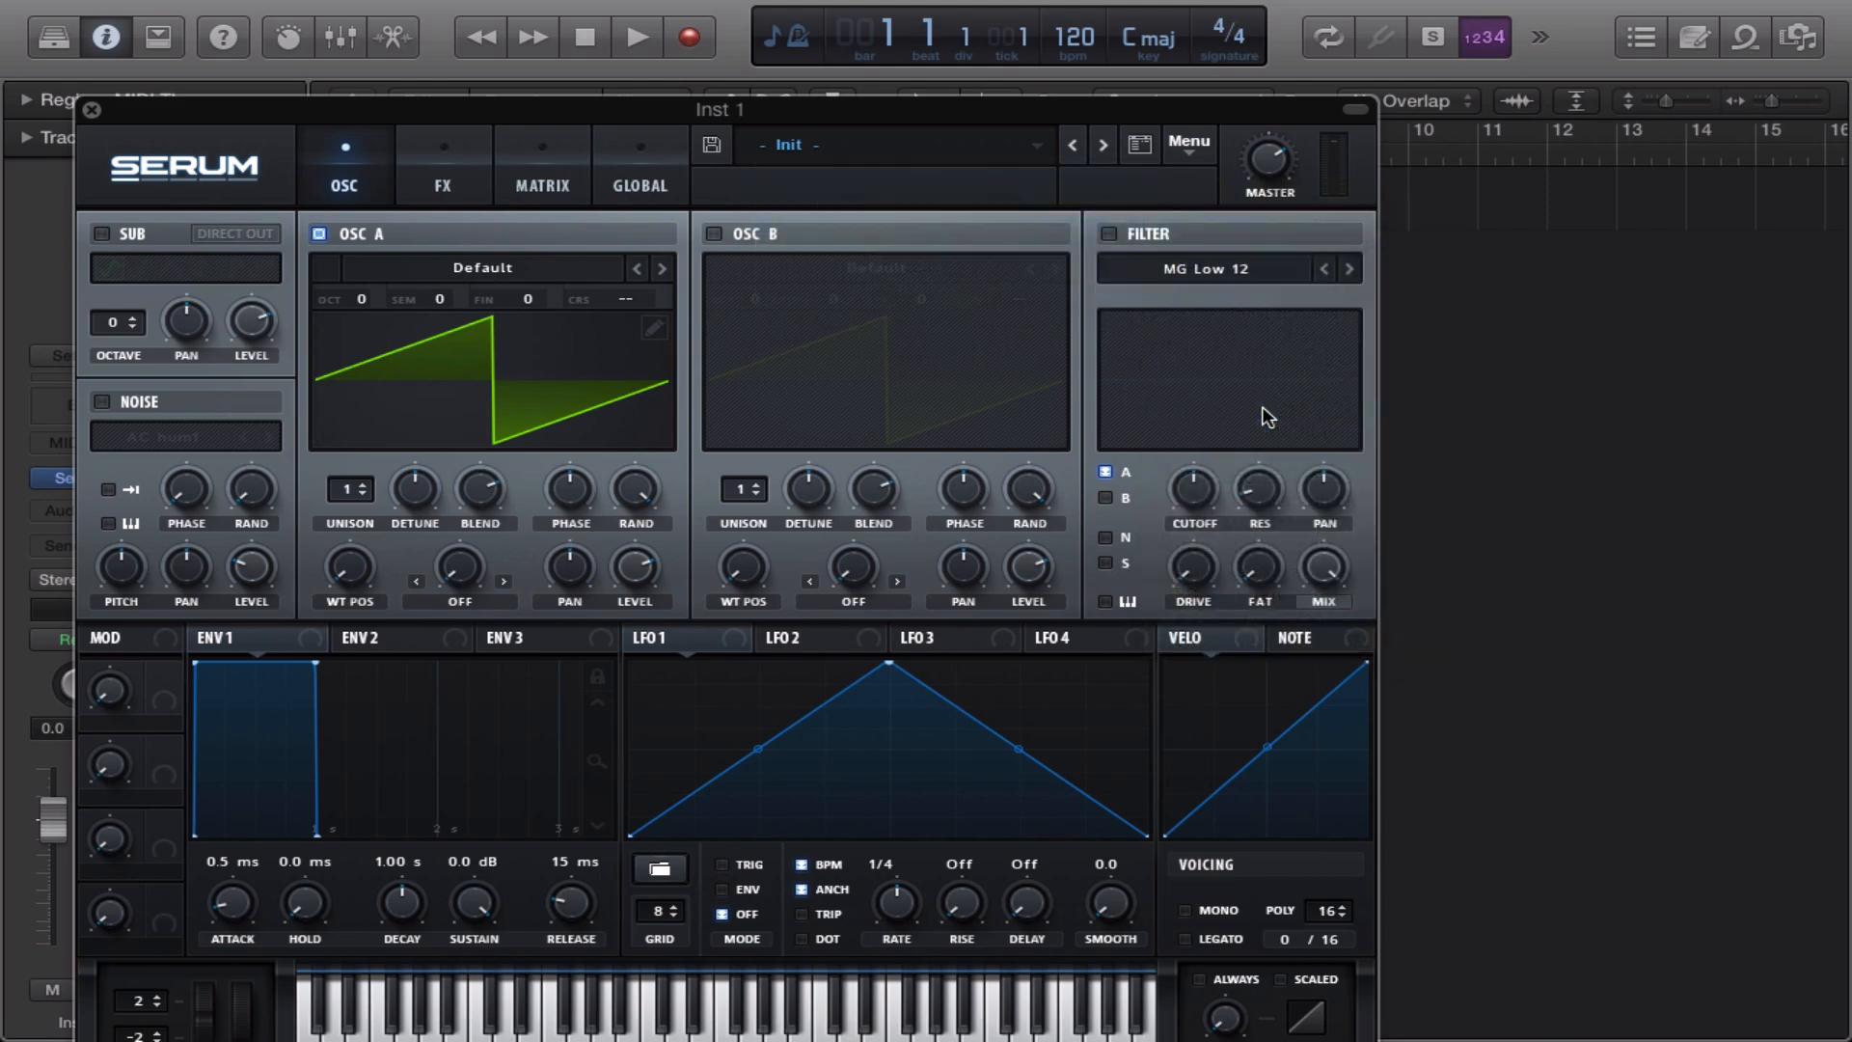
Audition the PD - Aurora Spark preset by playing a few notes with Musical Typing
key("super+k")
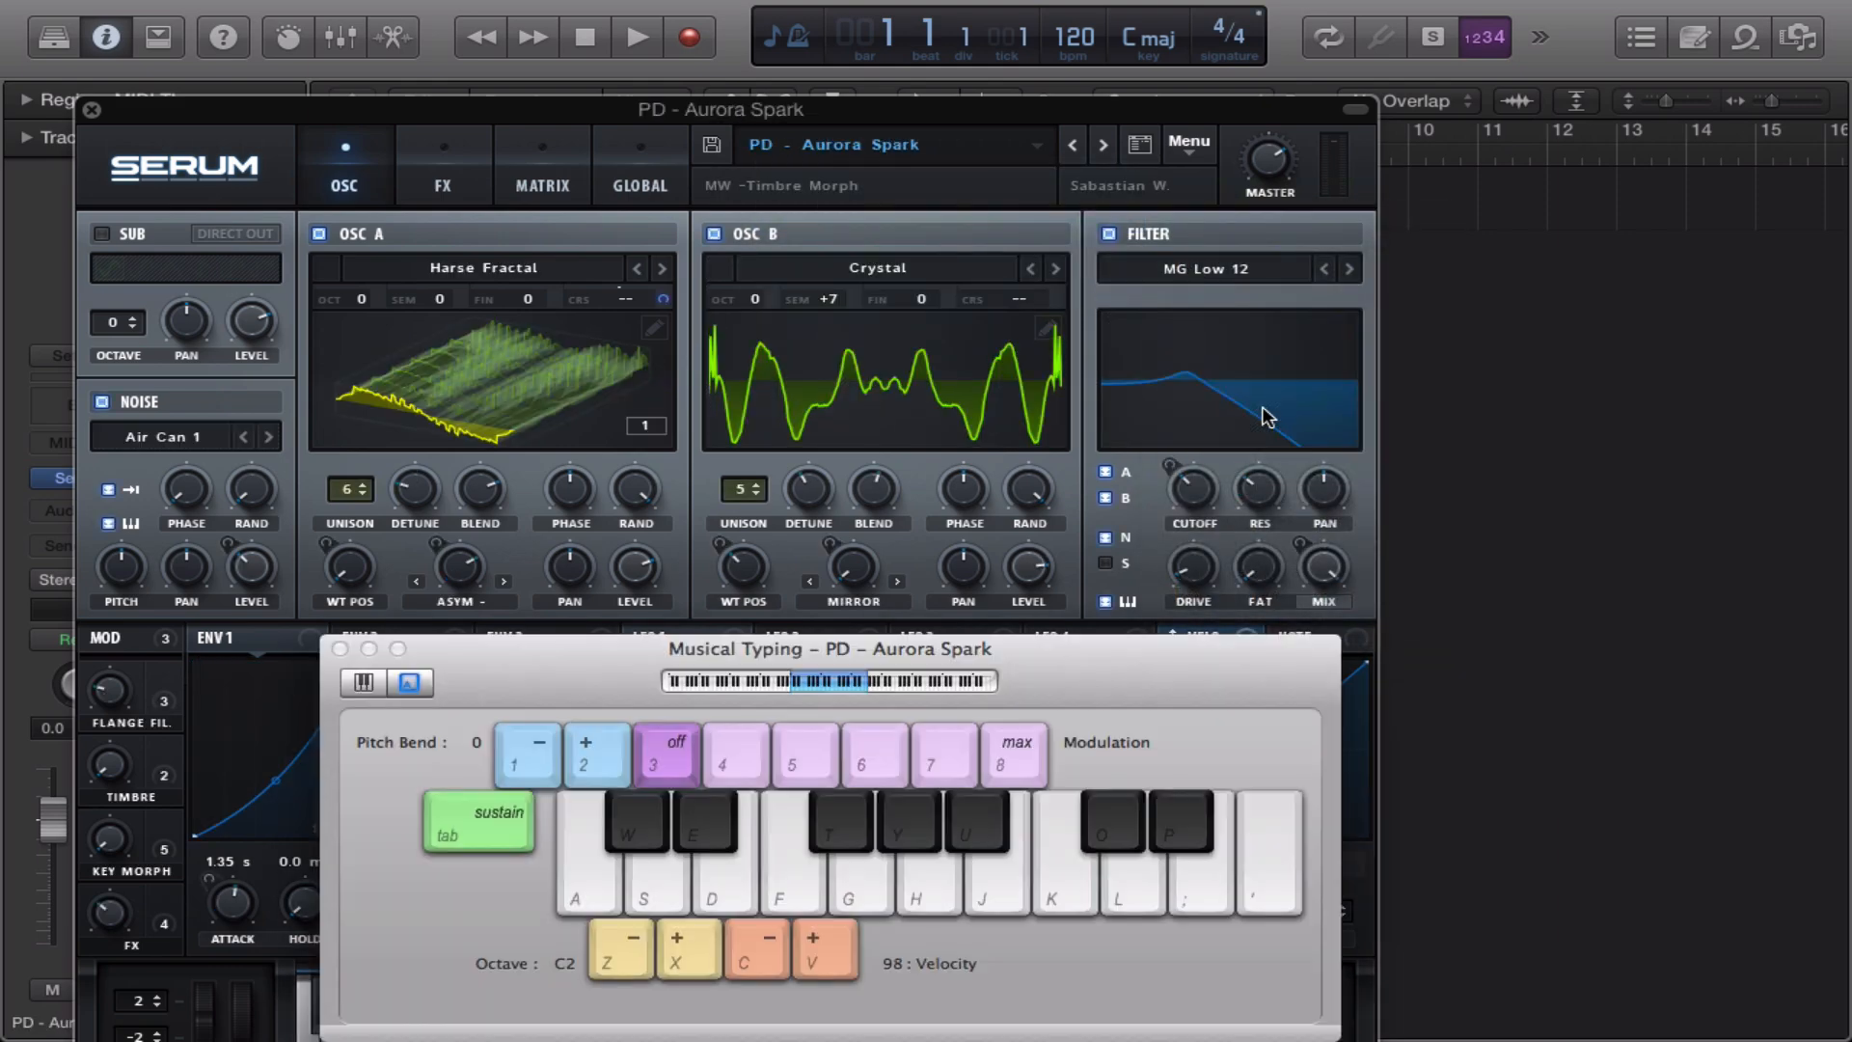
key("s")
key("h")
key("f")
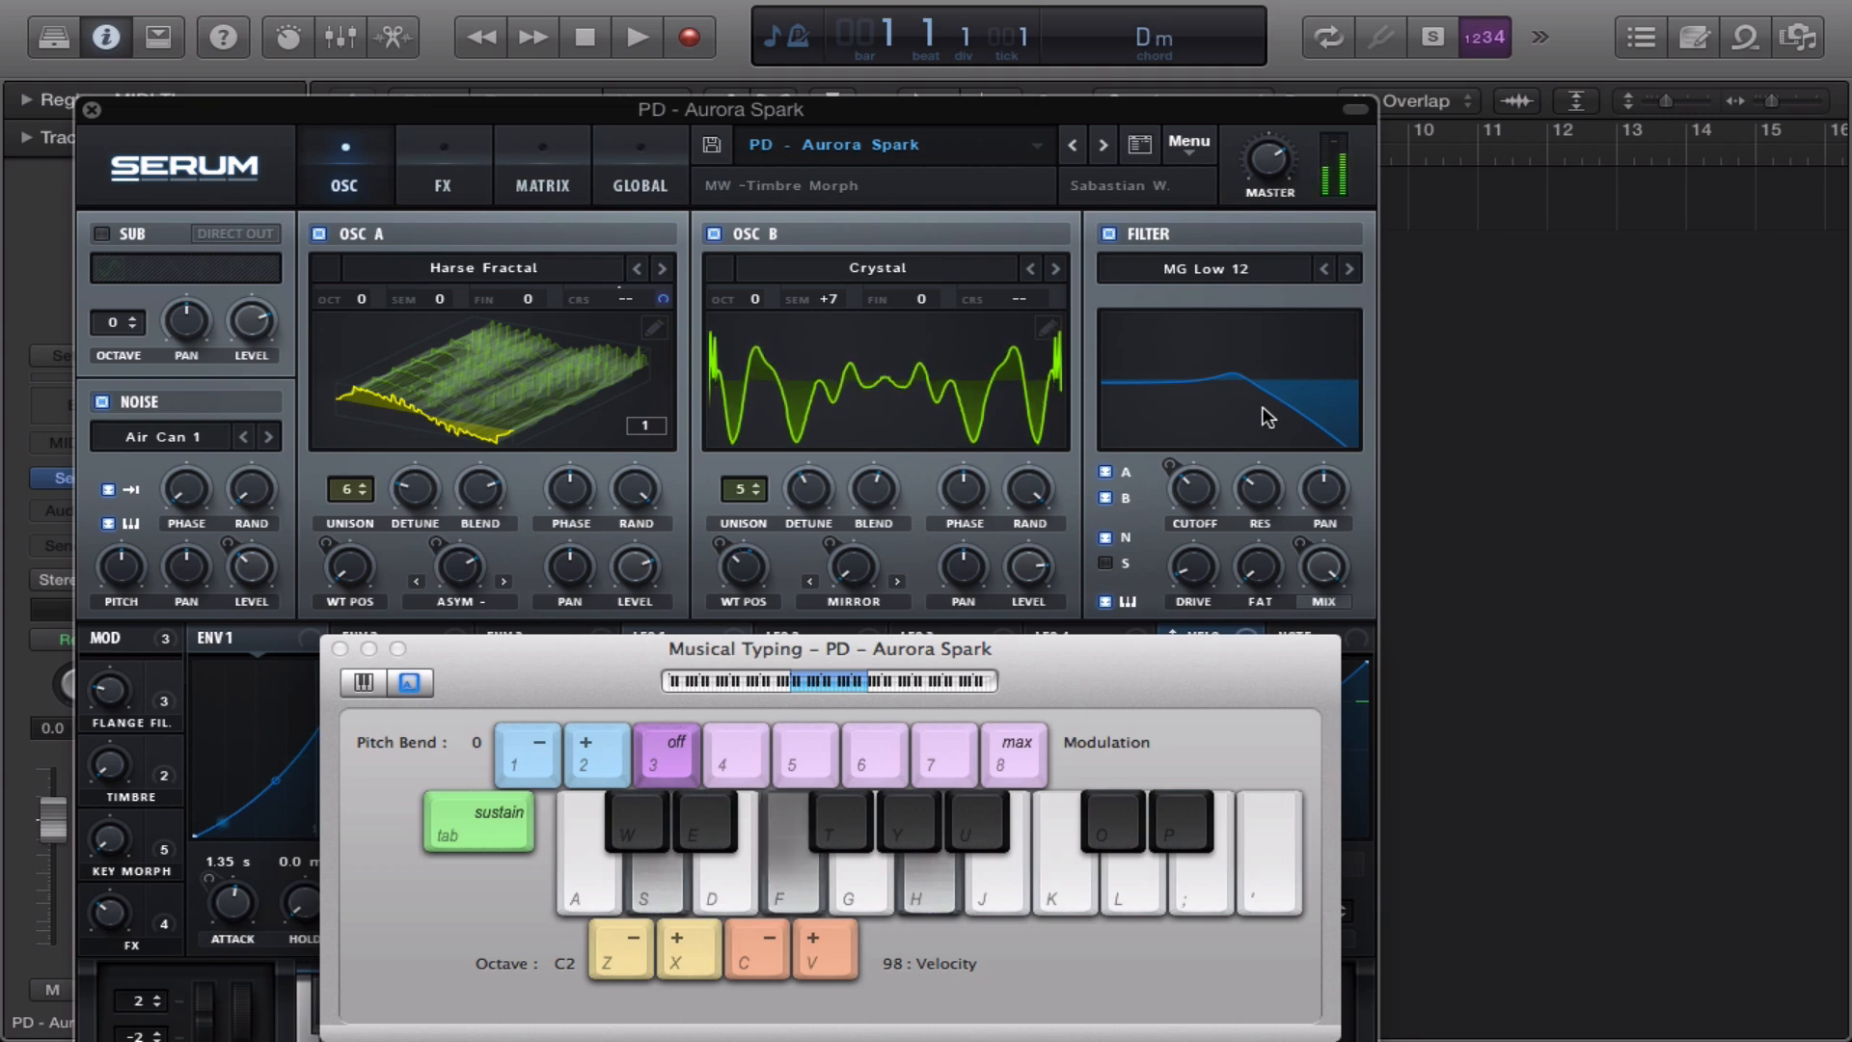
key("a")
key("g")
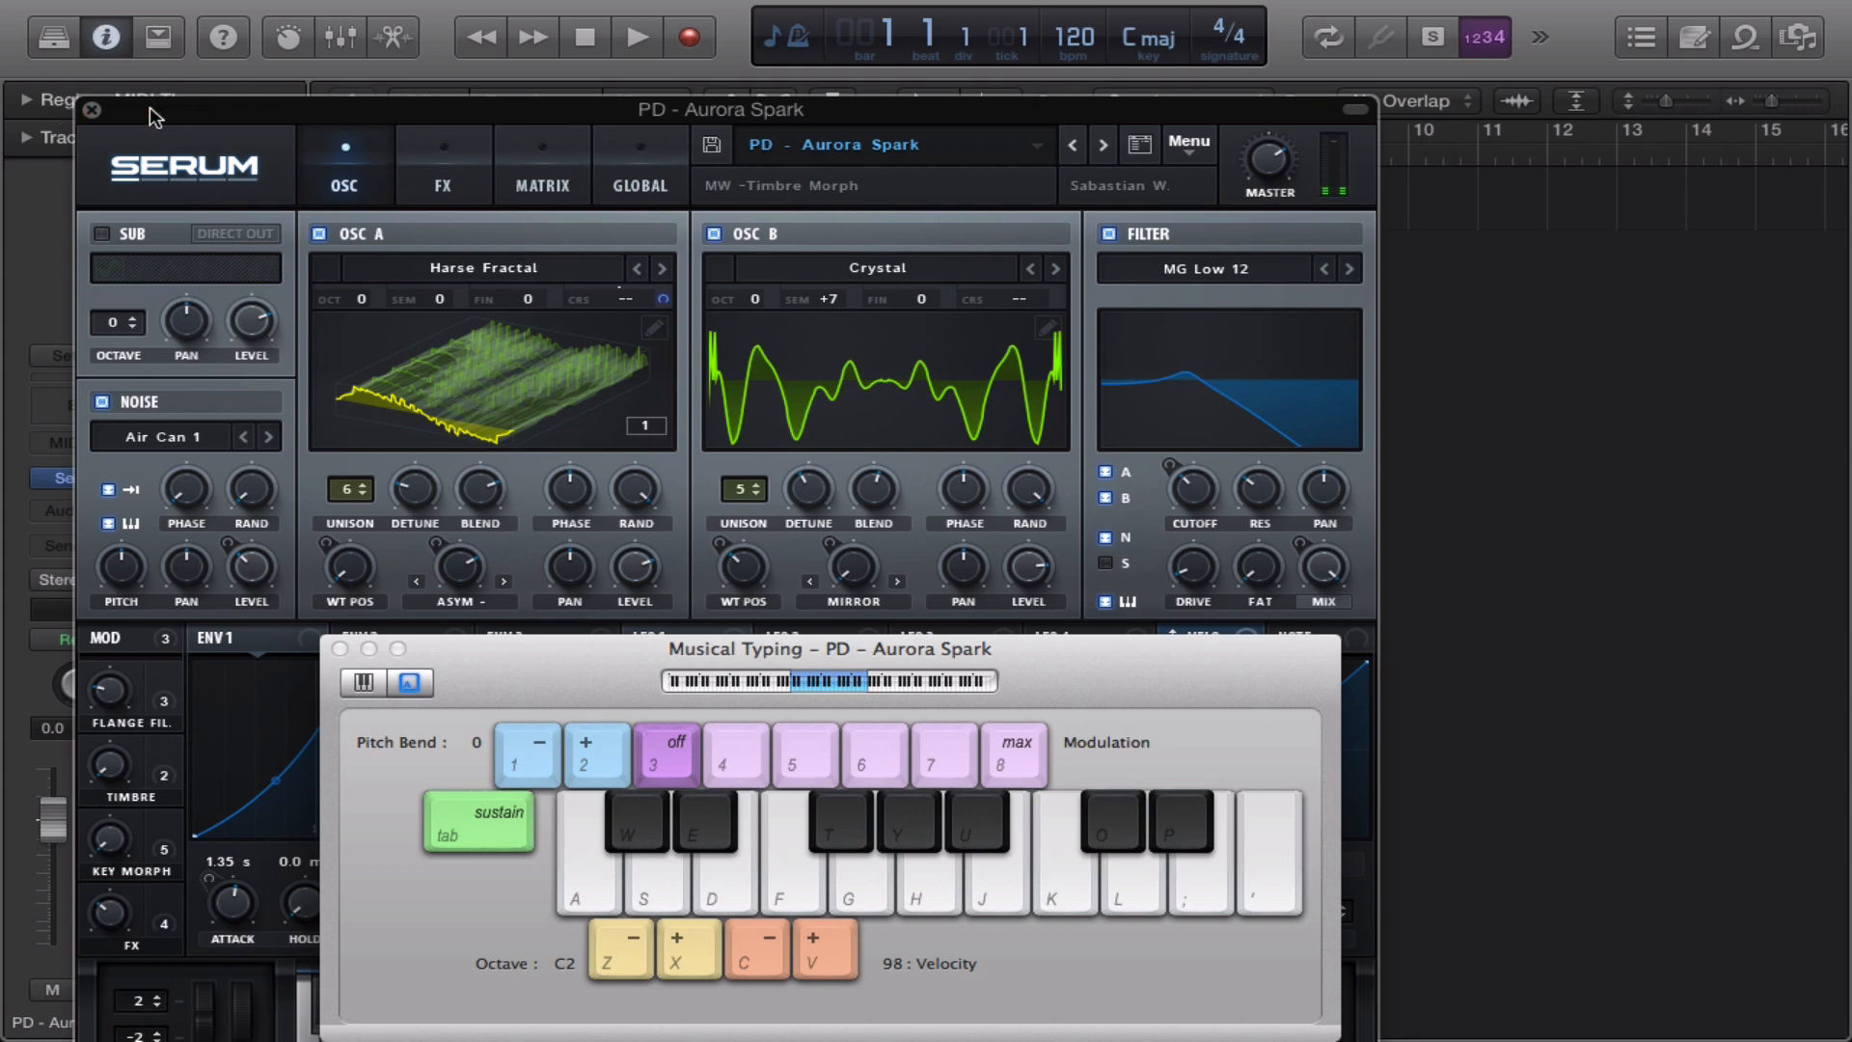
Reset the synth to the Init preset and load the Factory Digital wavetable Ethos into oscillator A
left_click(1179, 151)
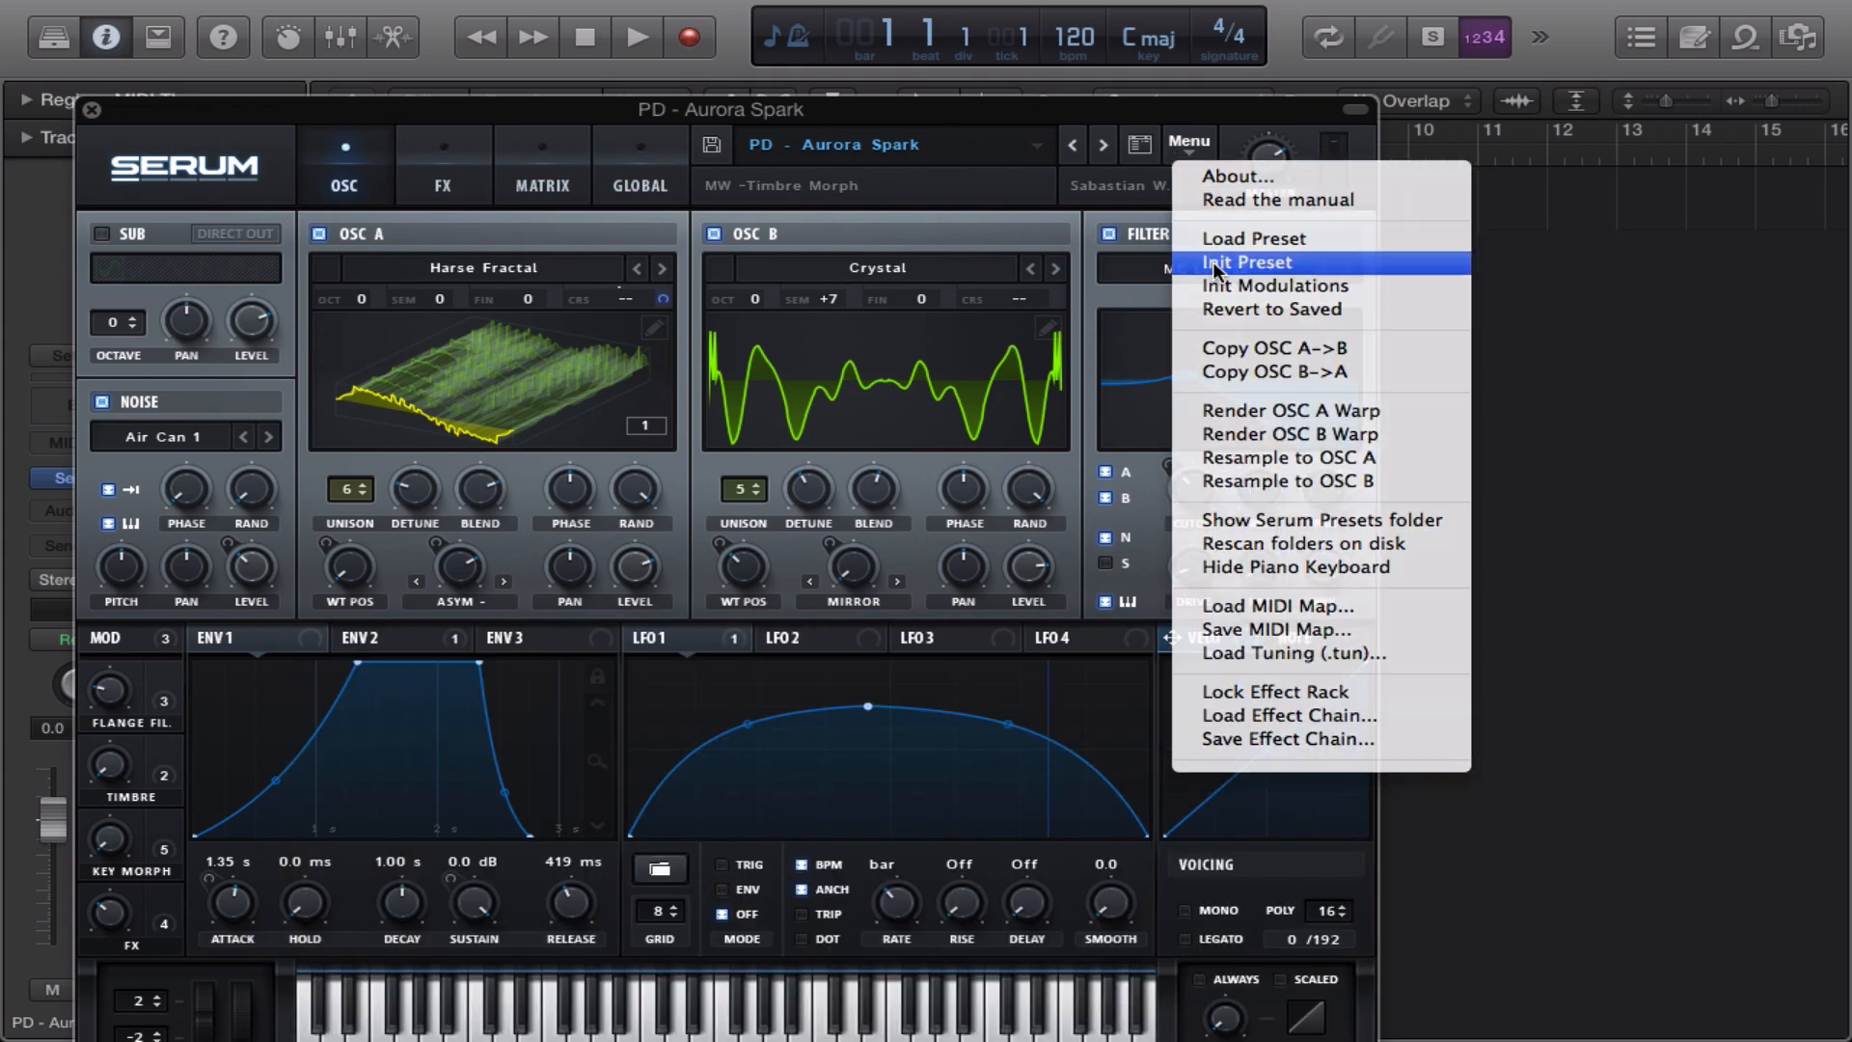
left_click(1216, 263)
left_click(528, 271)
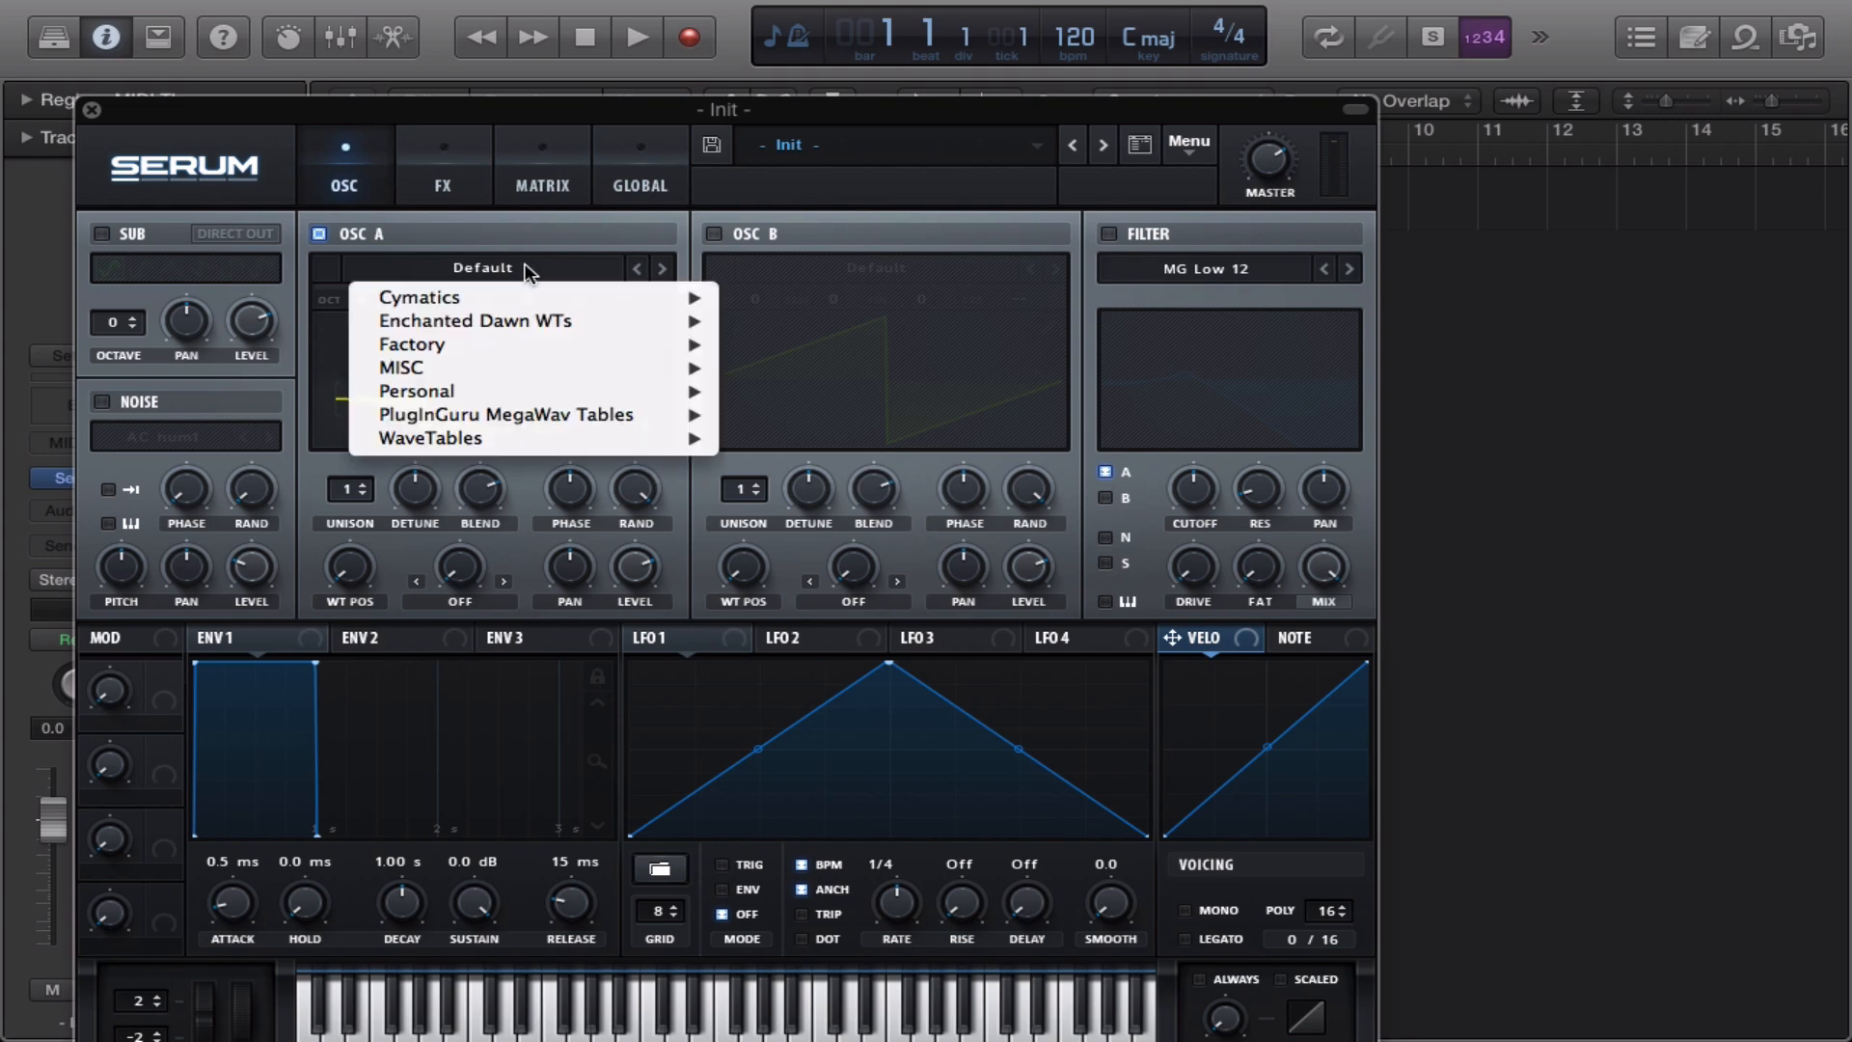
mouse_move(546, 326)
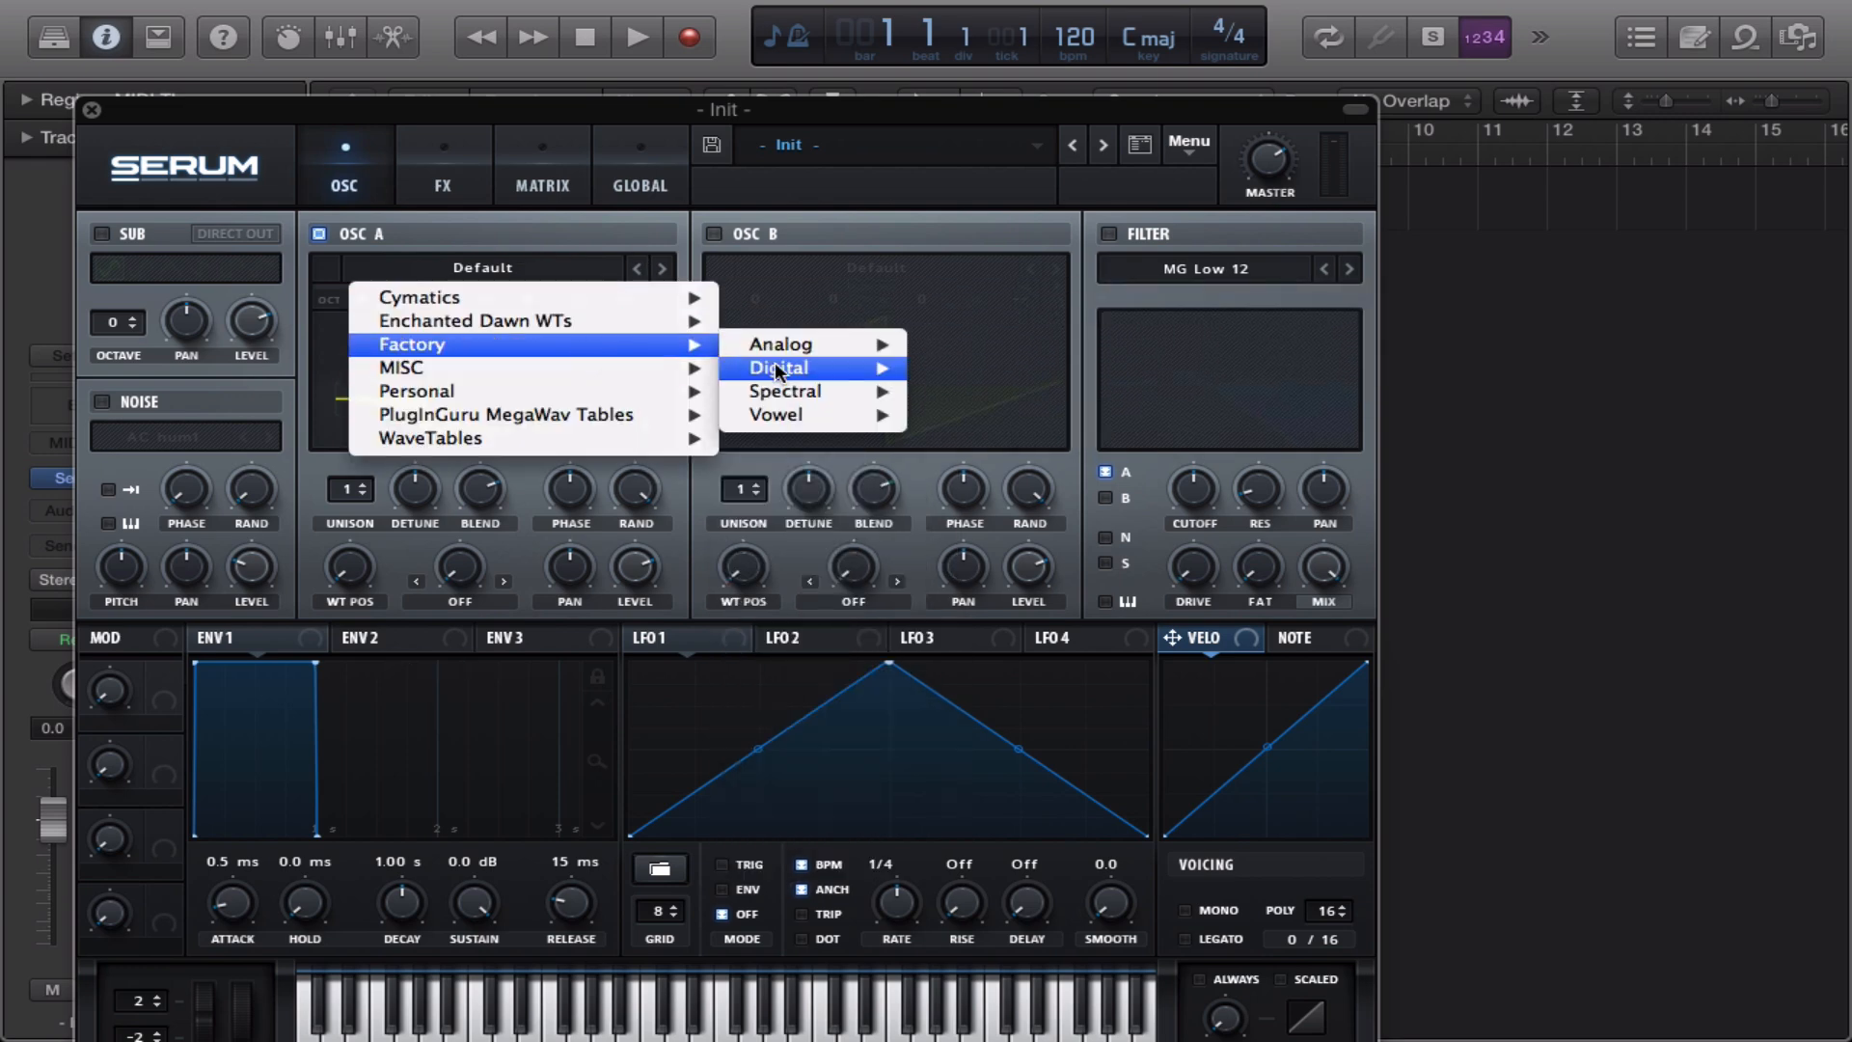
mouse_move(779, 367)
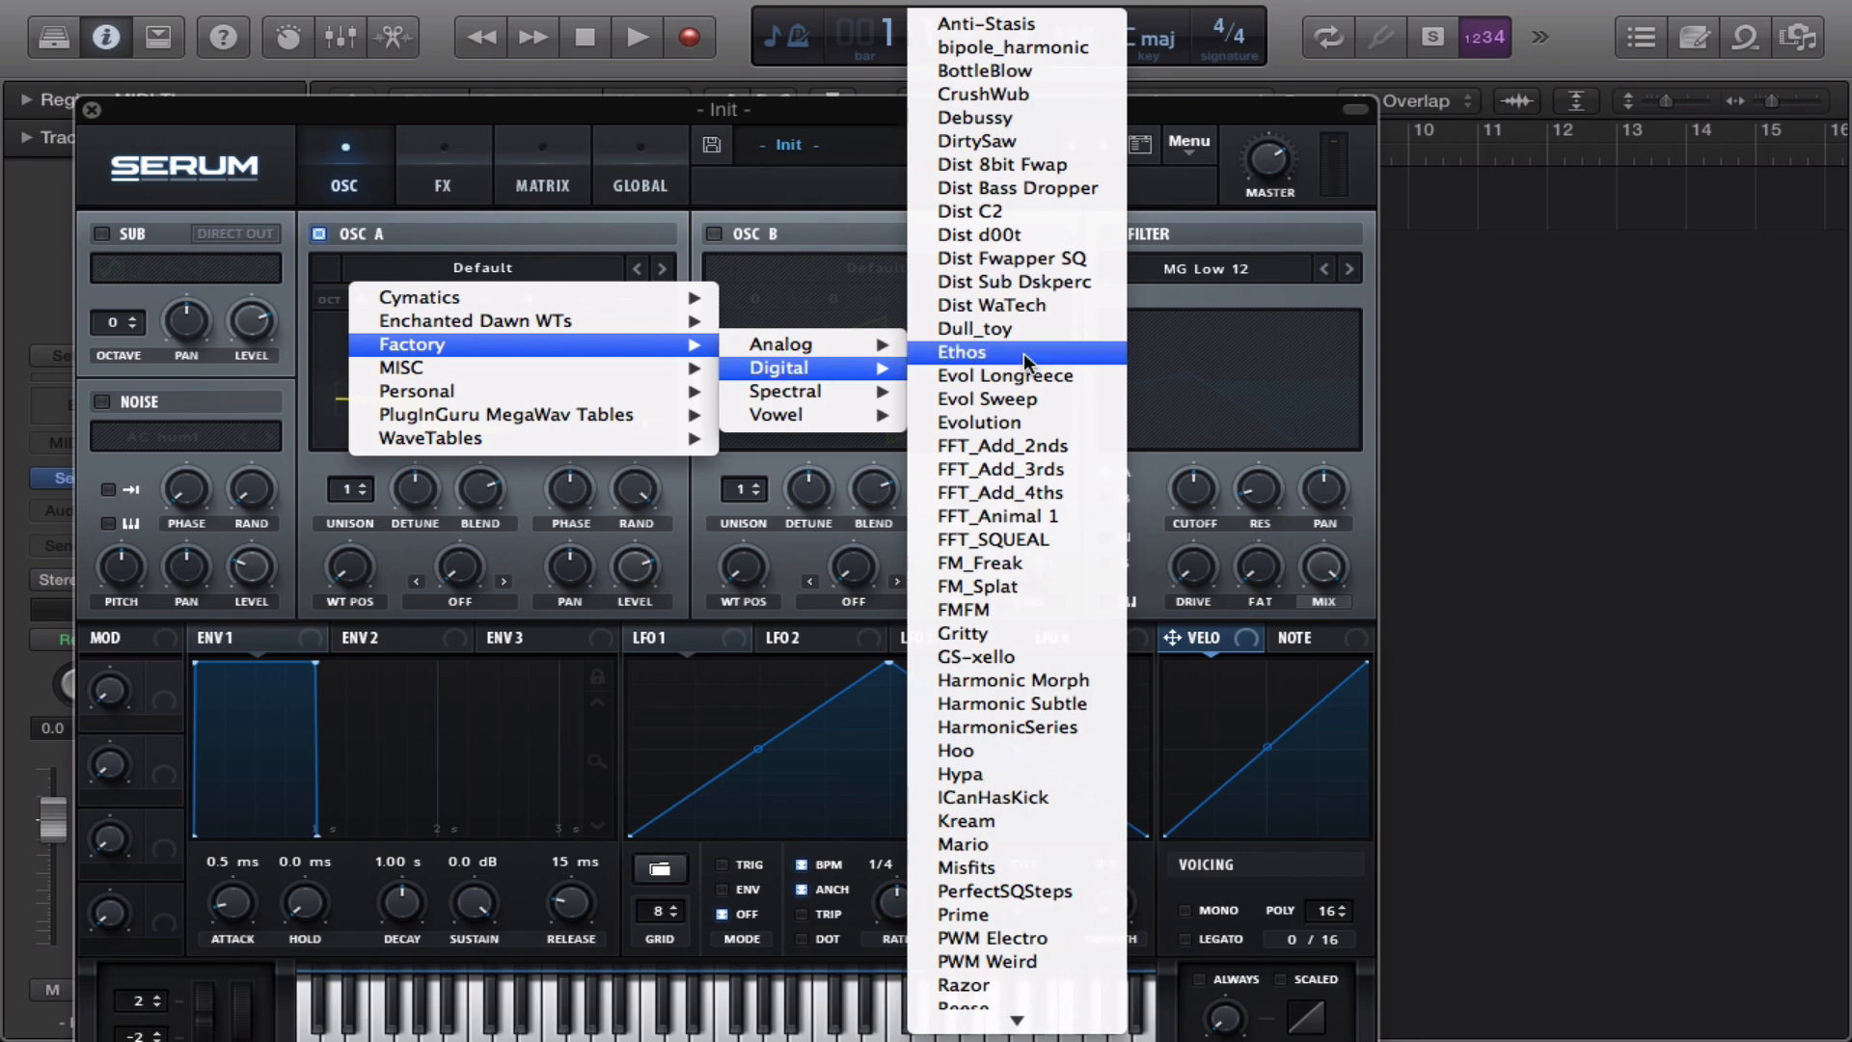
left_click(1022, 351)
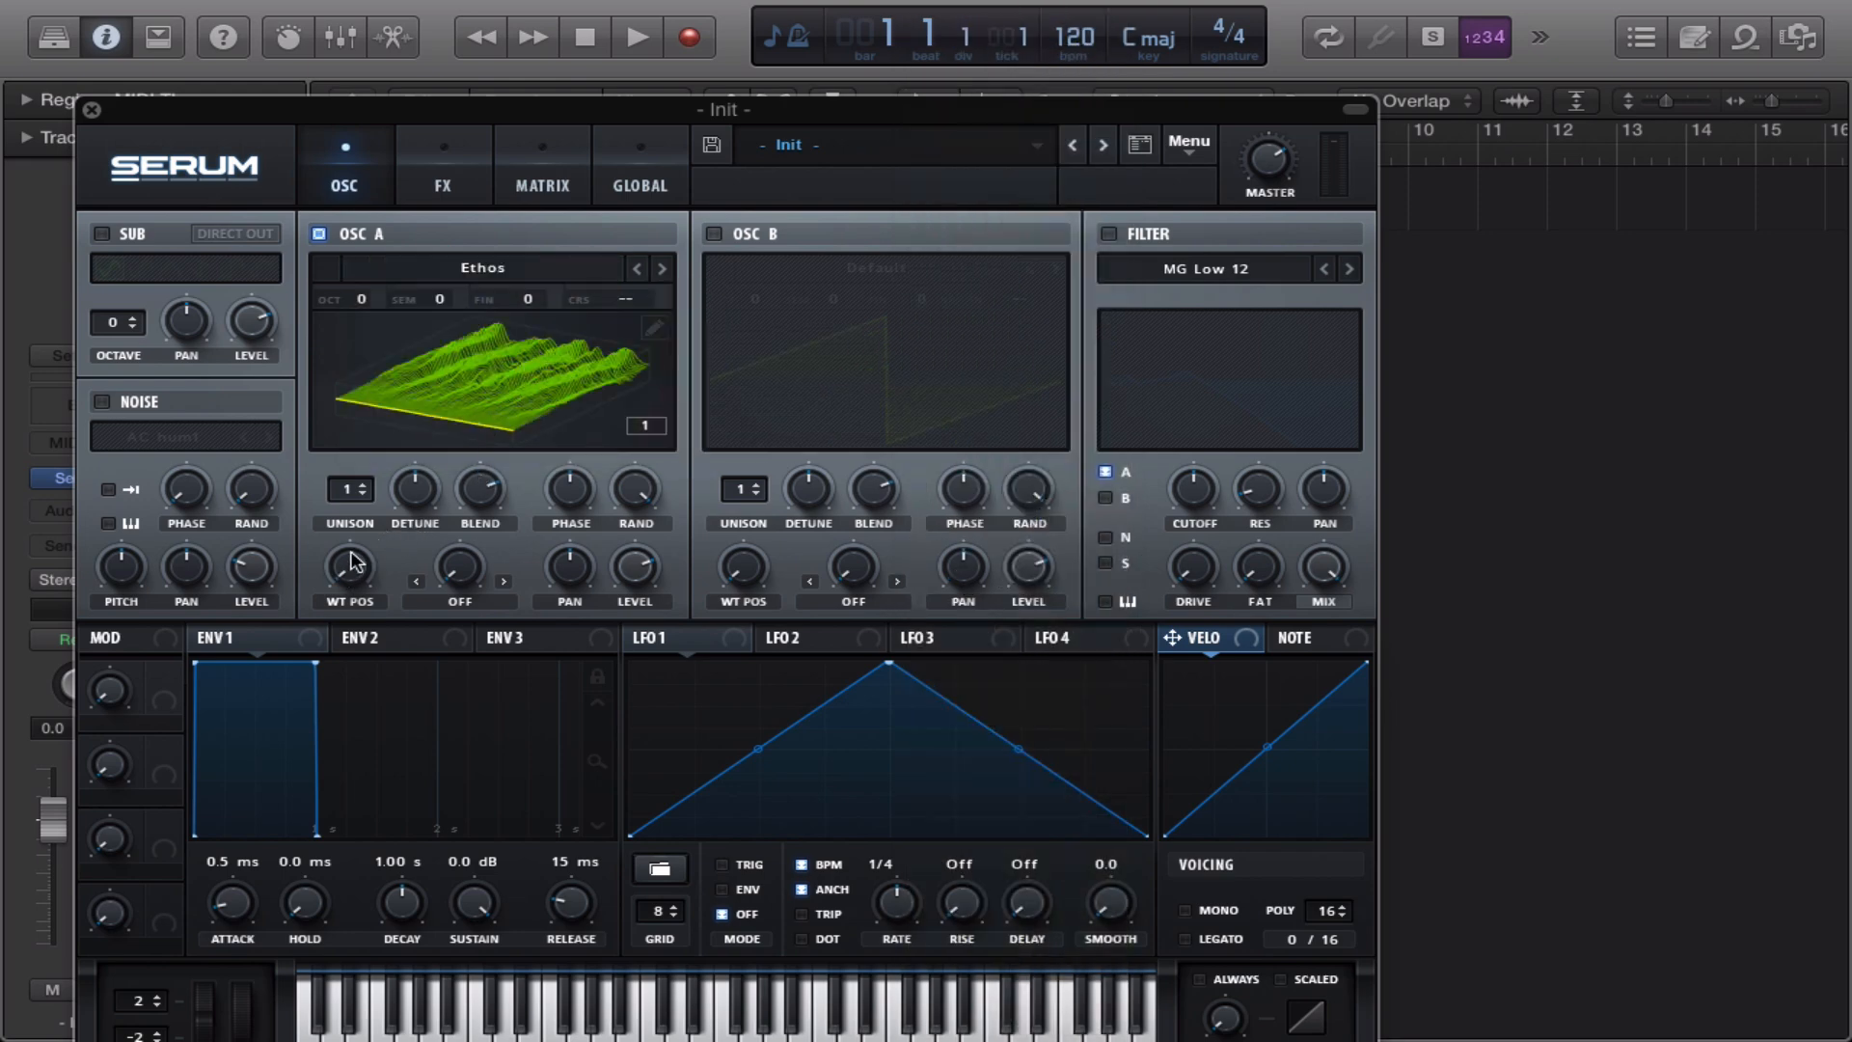
Set oscillator A's unison to 5 voices and slightly reduce its detune
mouse_move(350, 564)
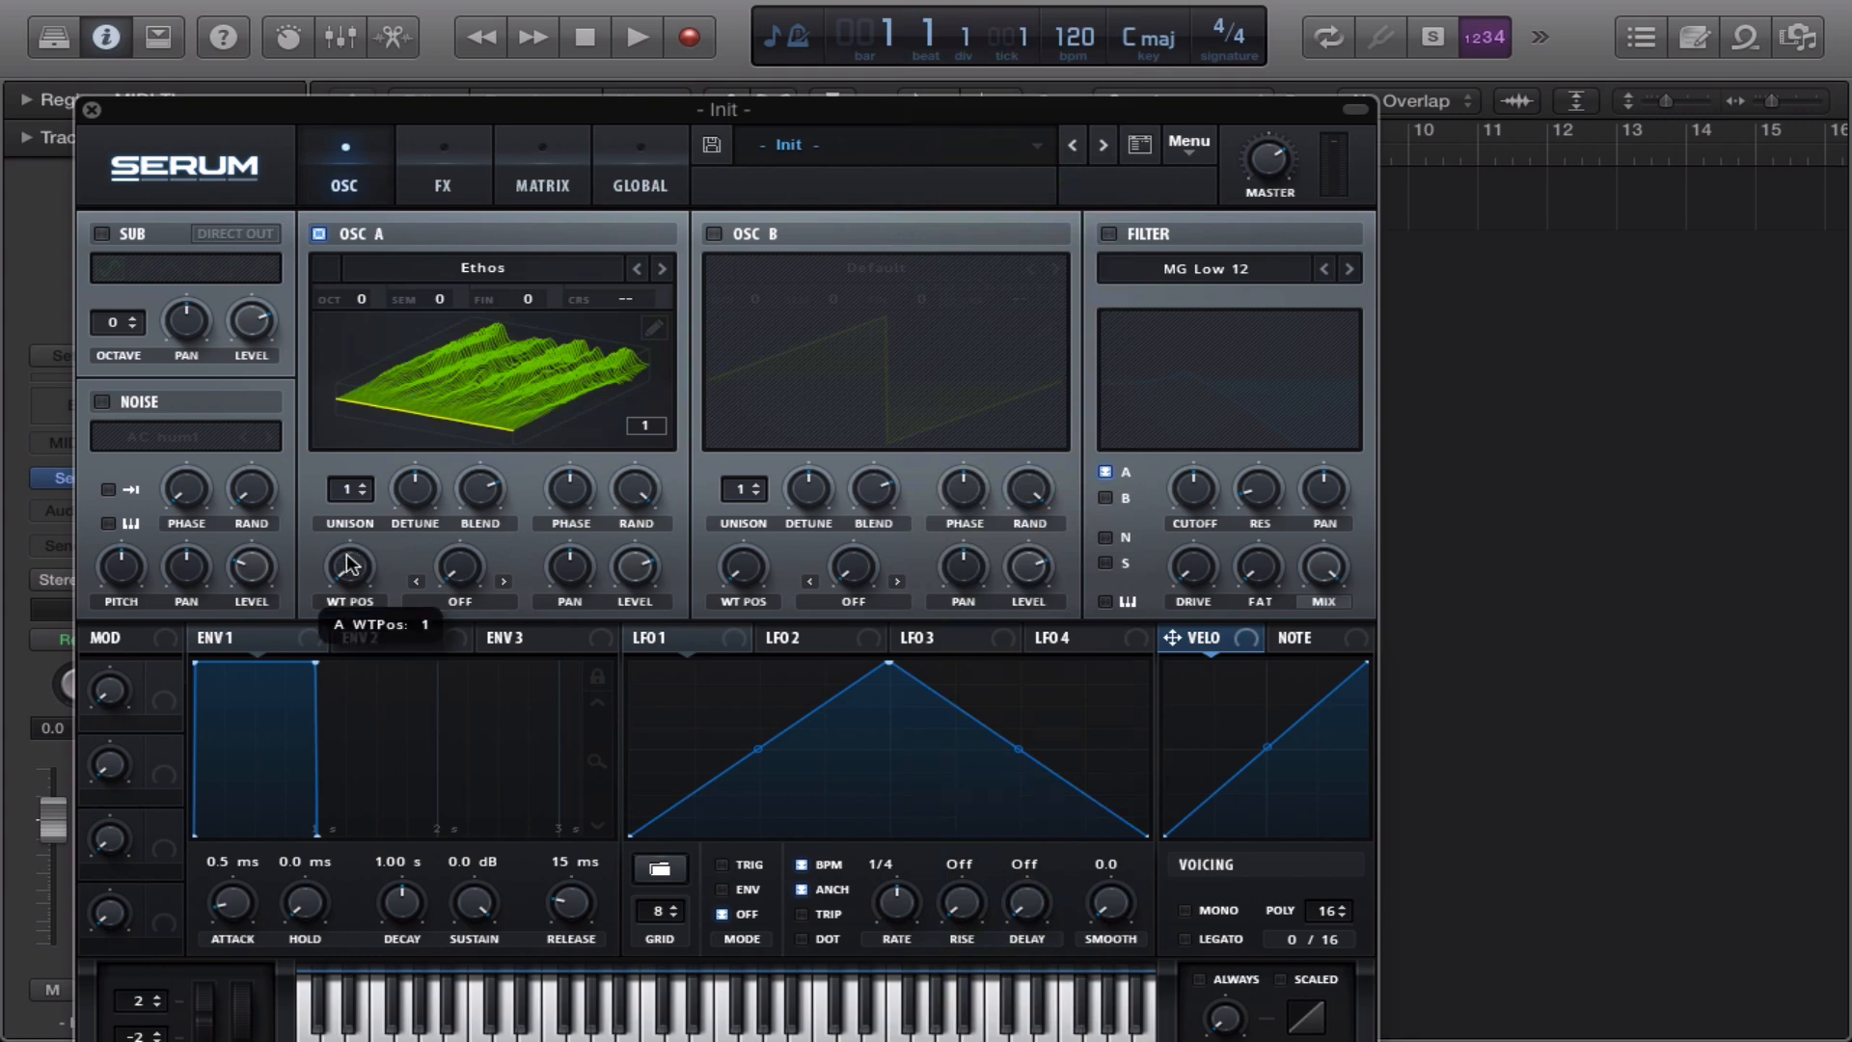
left_click(363, 485)
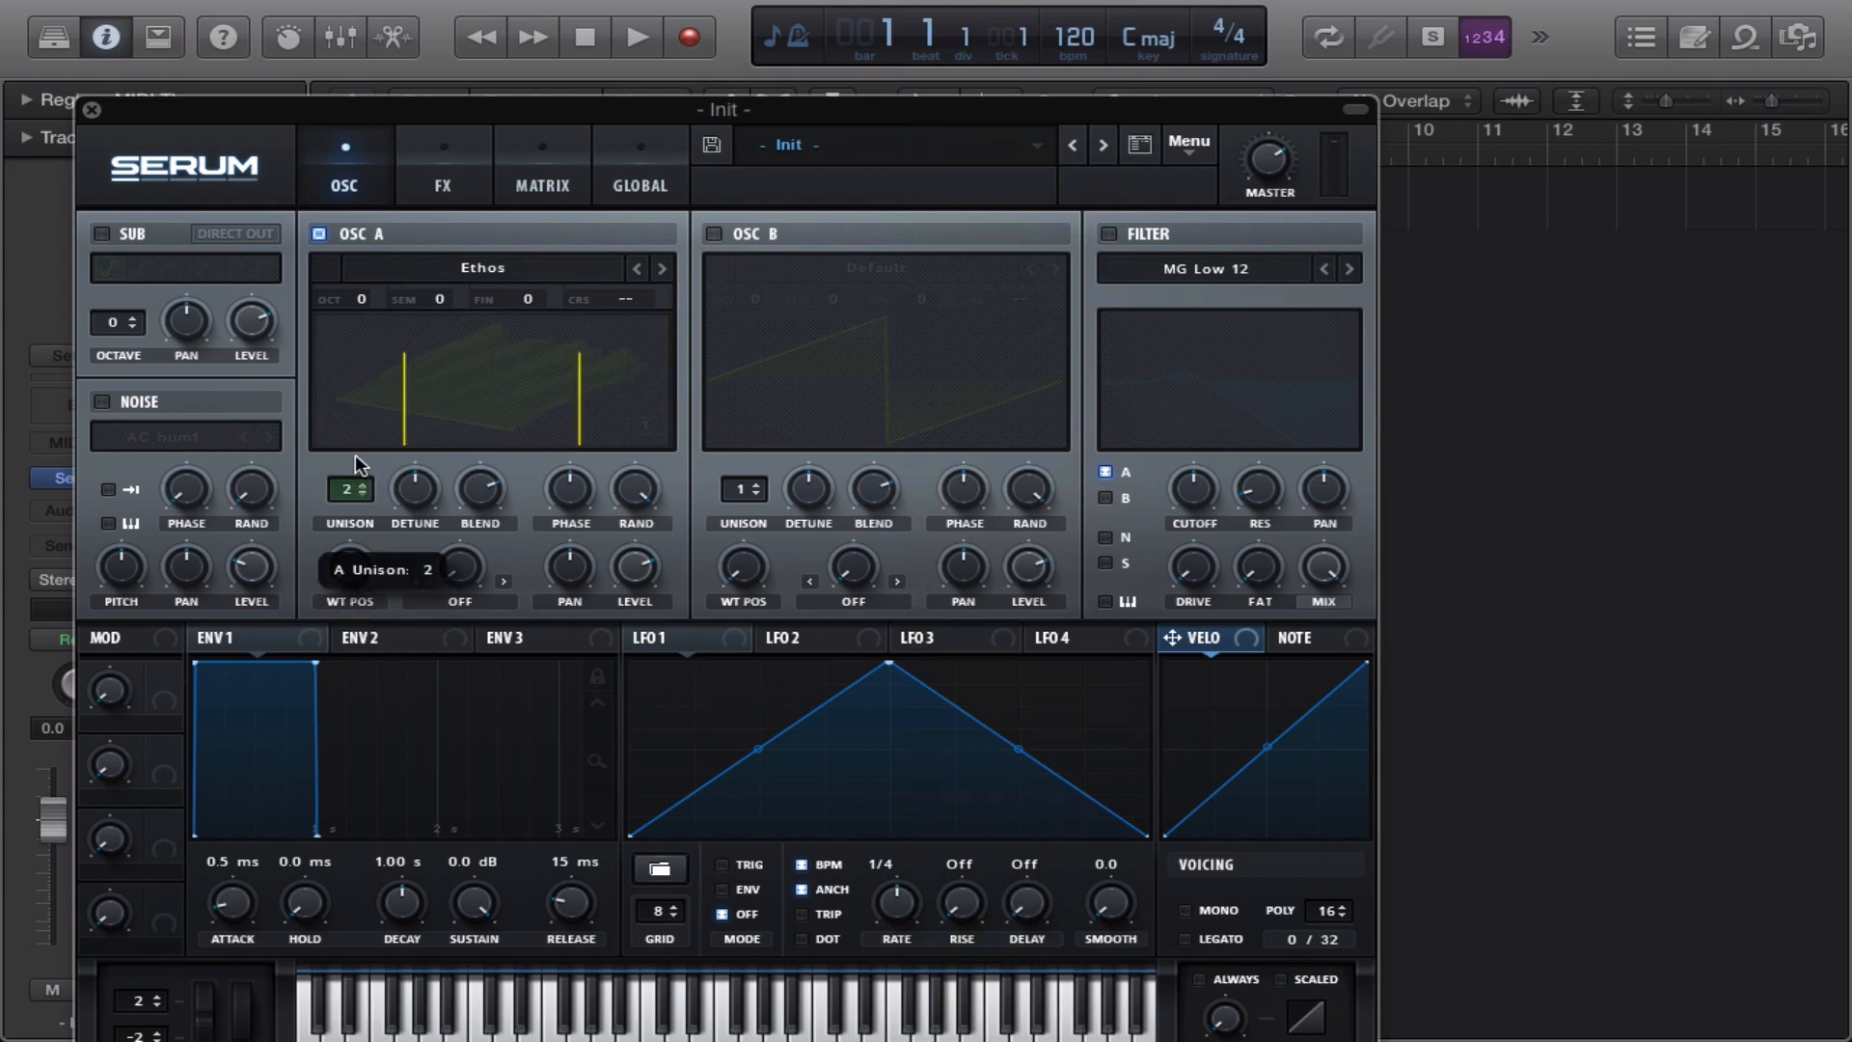
left_click_drag(355, 466, 360, 407)
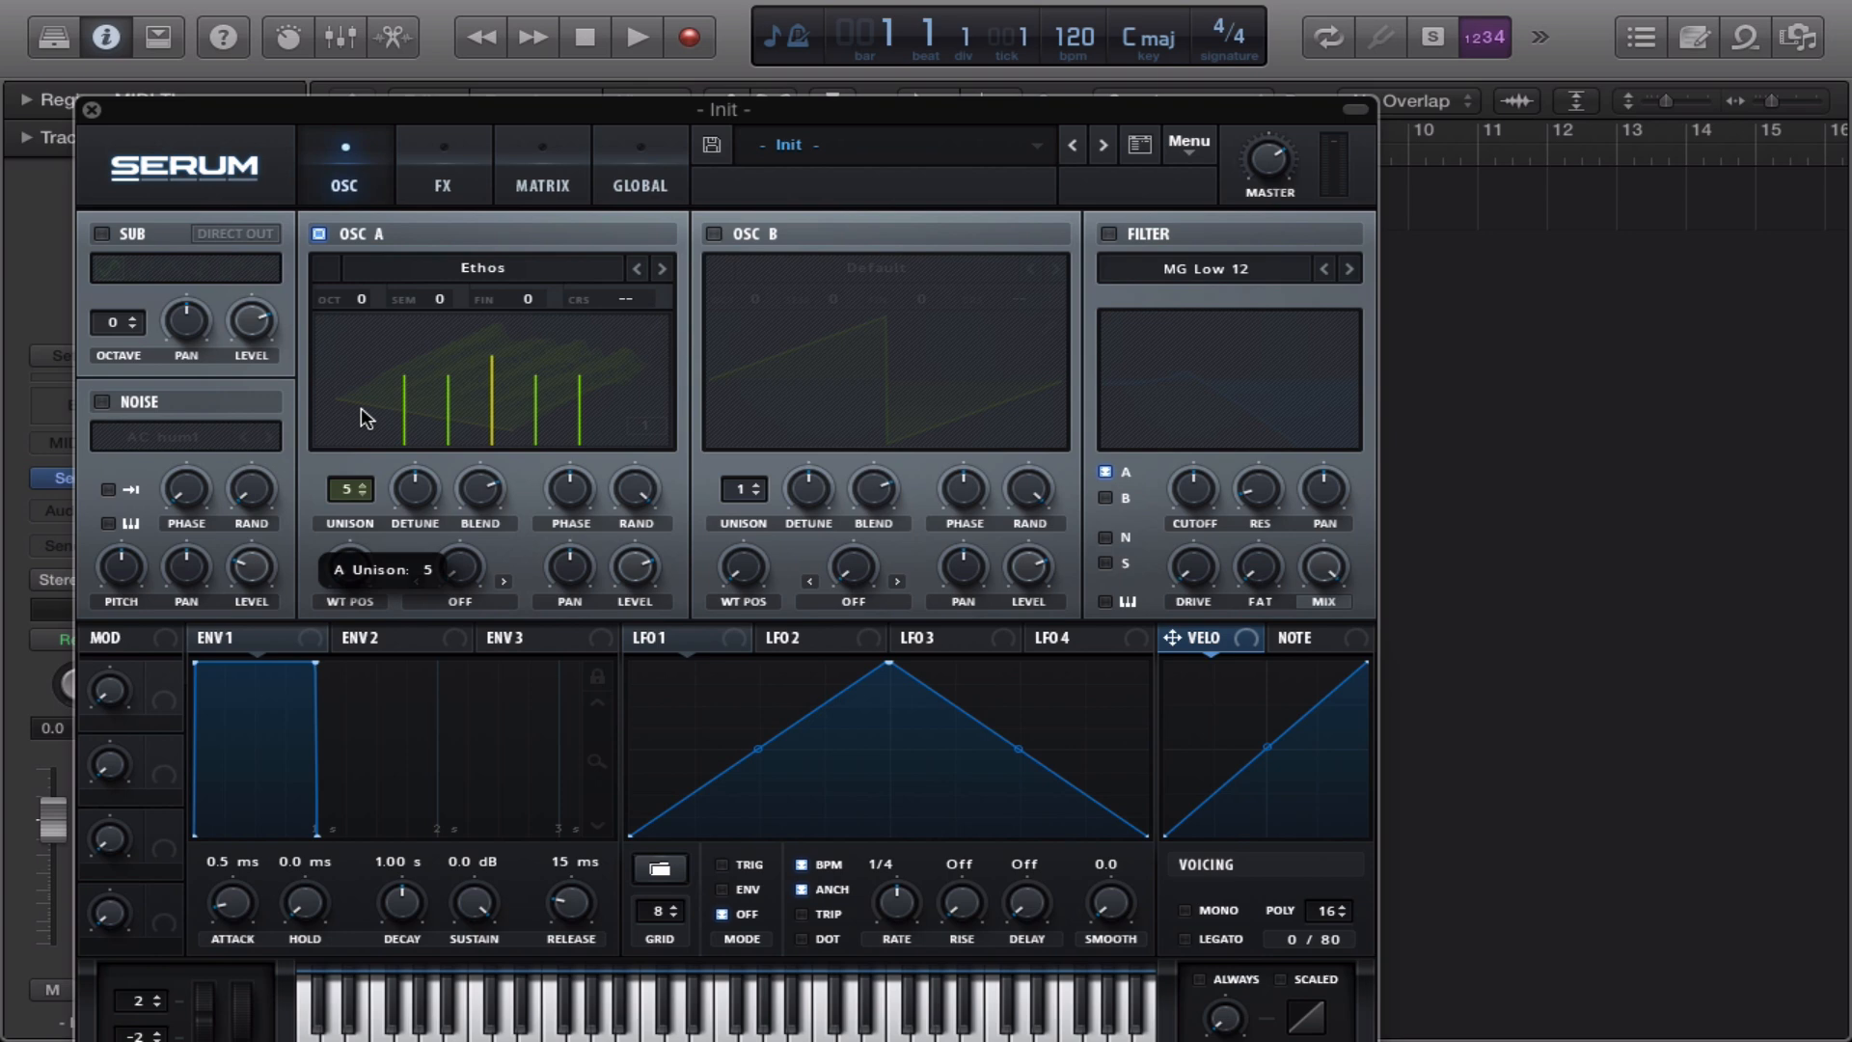
left_click_drag(417, 492, 407, 511)
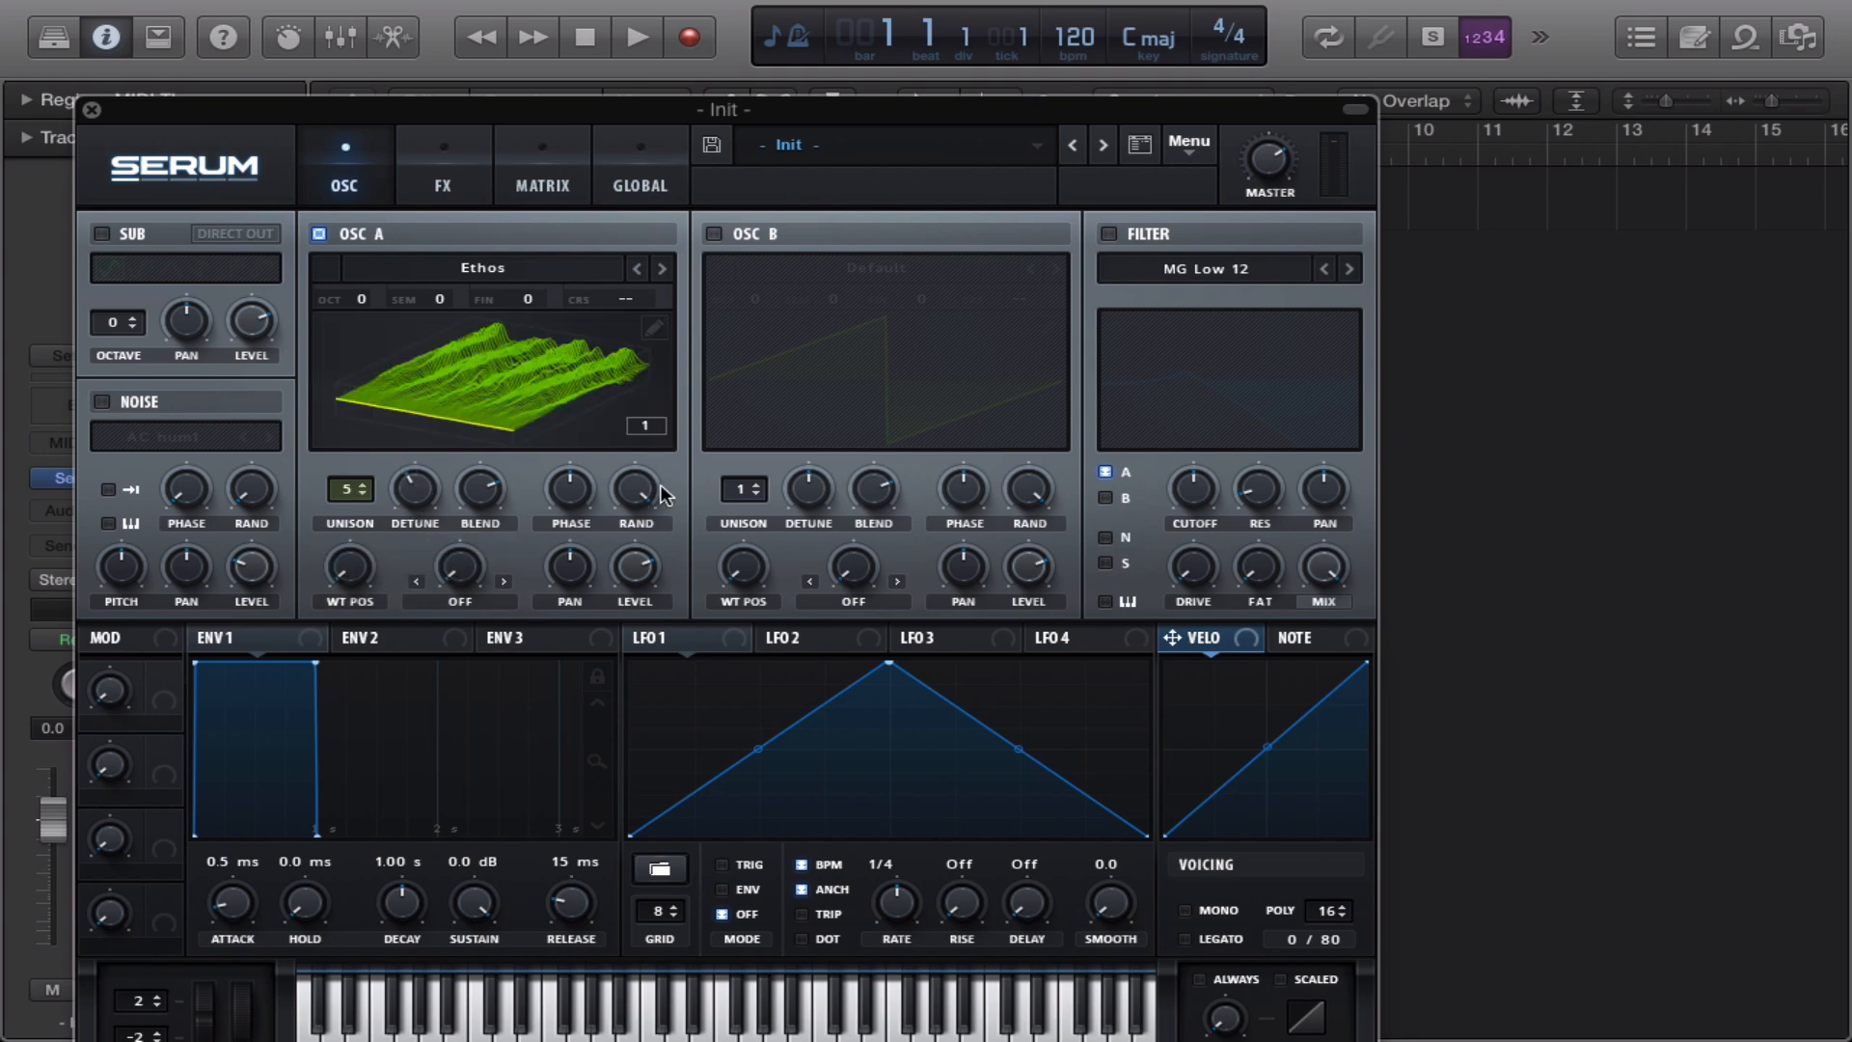
Lower oscillator A's random phase, raise its phase to maximum, and show the wavetable in 2D
left_click_drag(657, 495, 573, 760)
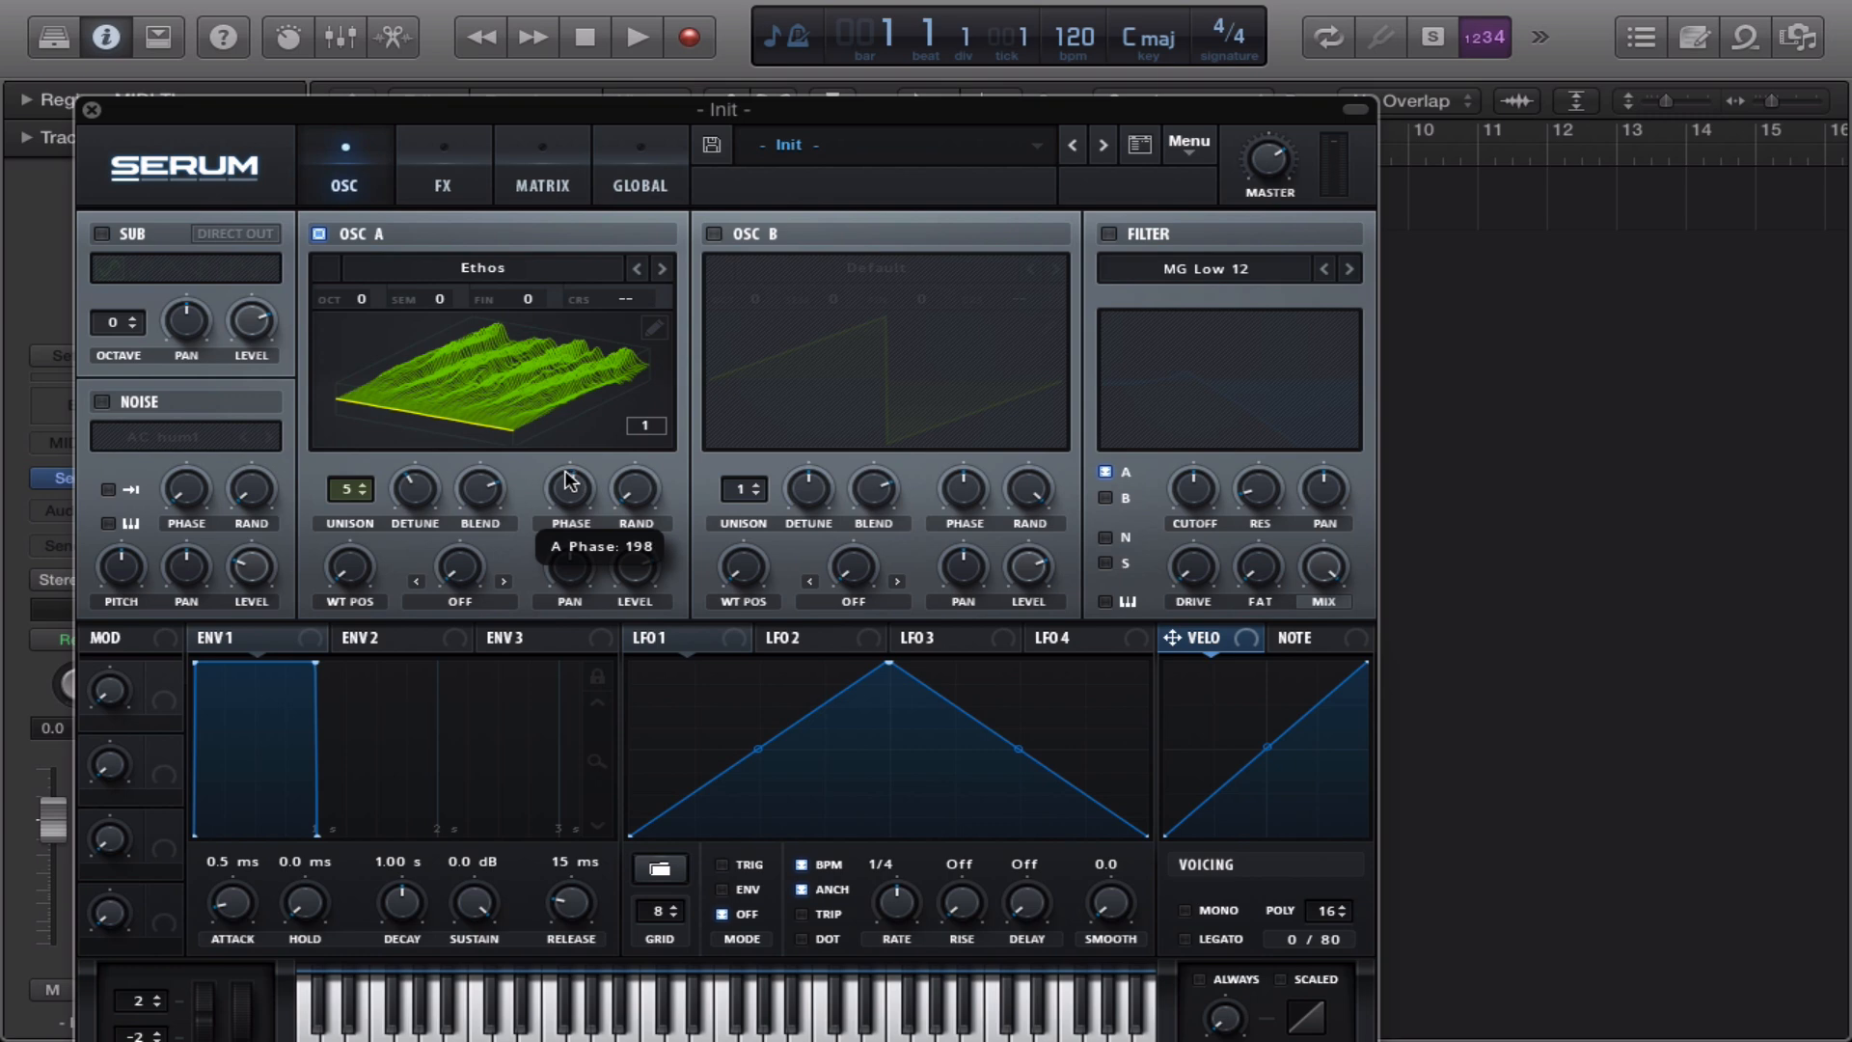
mouse_move(652, 482)
left_mouse_down()
mouse_move(655, 429)
mouse_move(627, 488)
mouse_move(571, 486)
mouse_move(616, 402)
left_mouse_up()
left_click(591, 370)
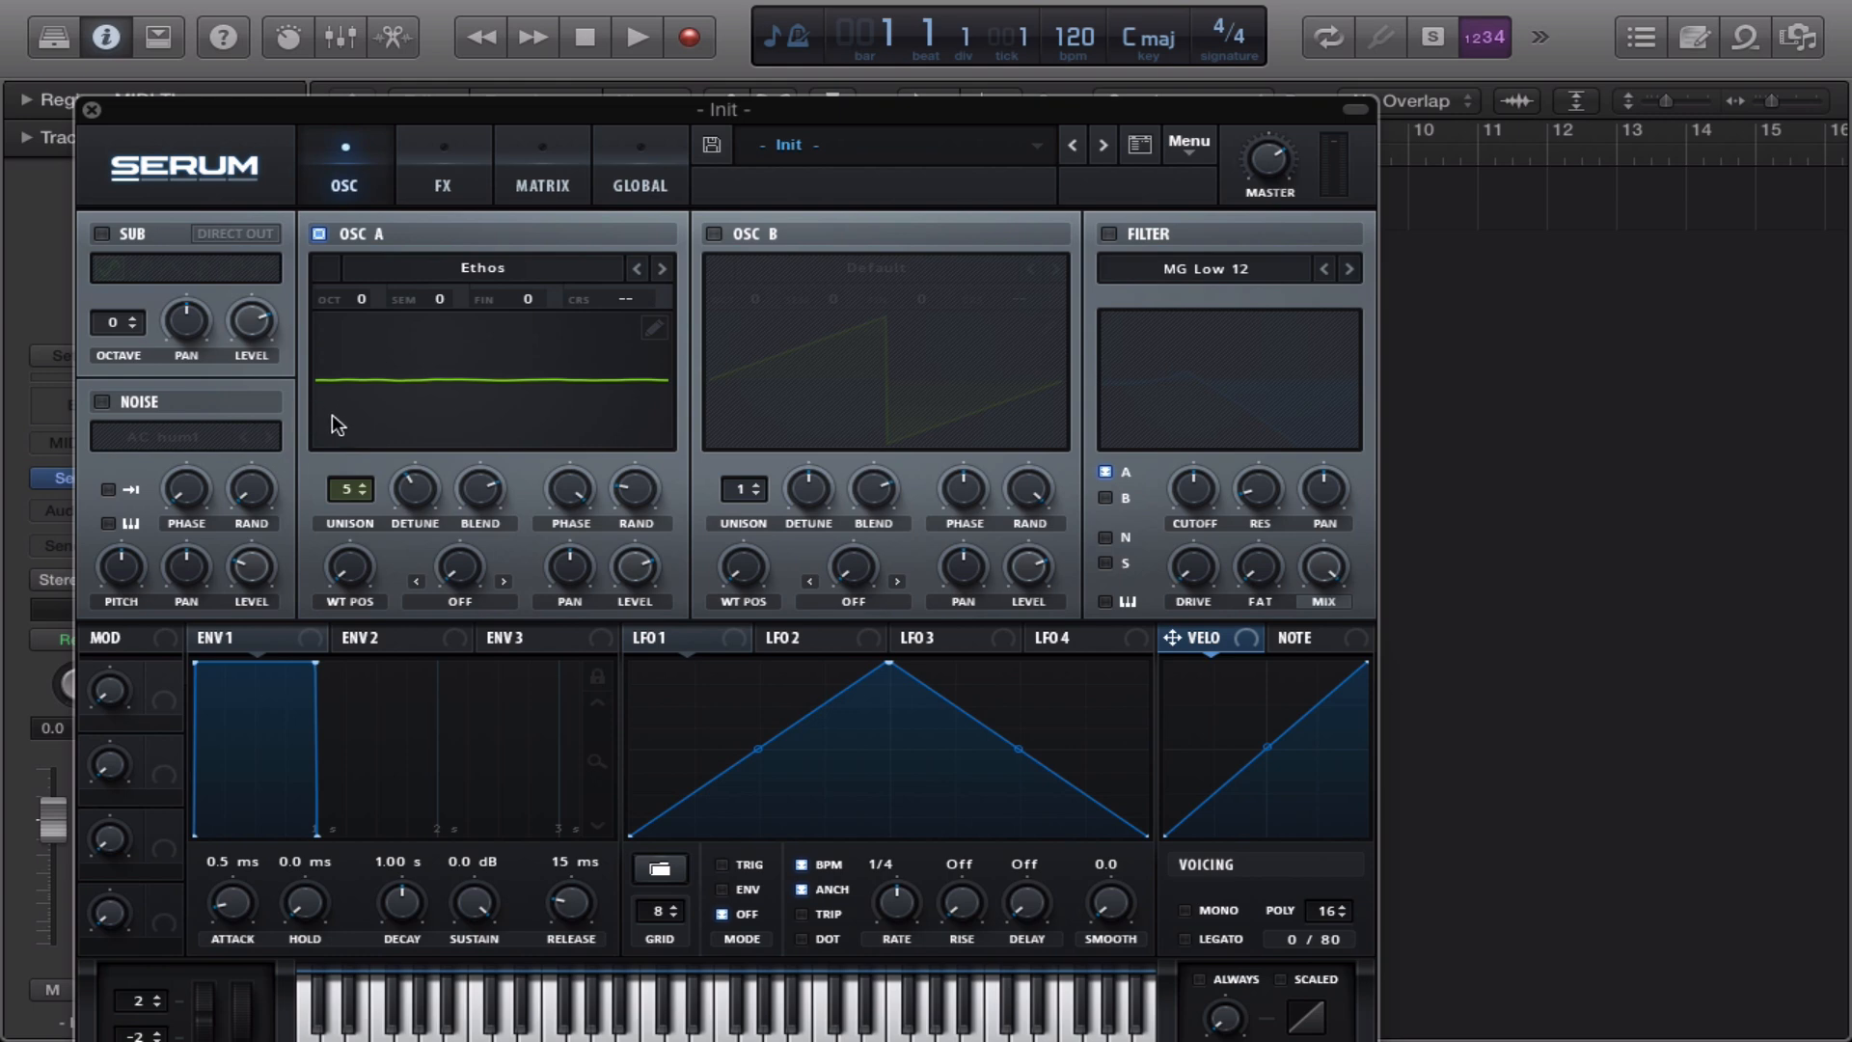
Raise oscillator A's wavetable position and apply a Mirror warp with a moderately raised amount
left_click_drag(357, 571, 363, 490)
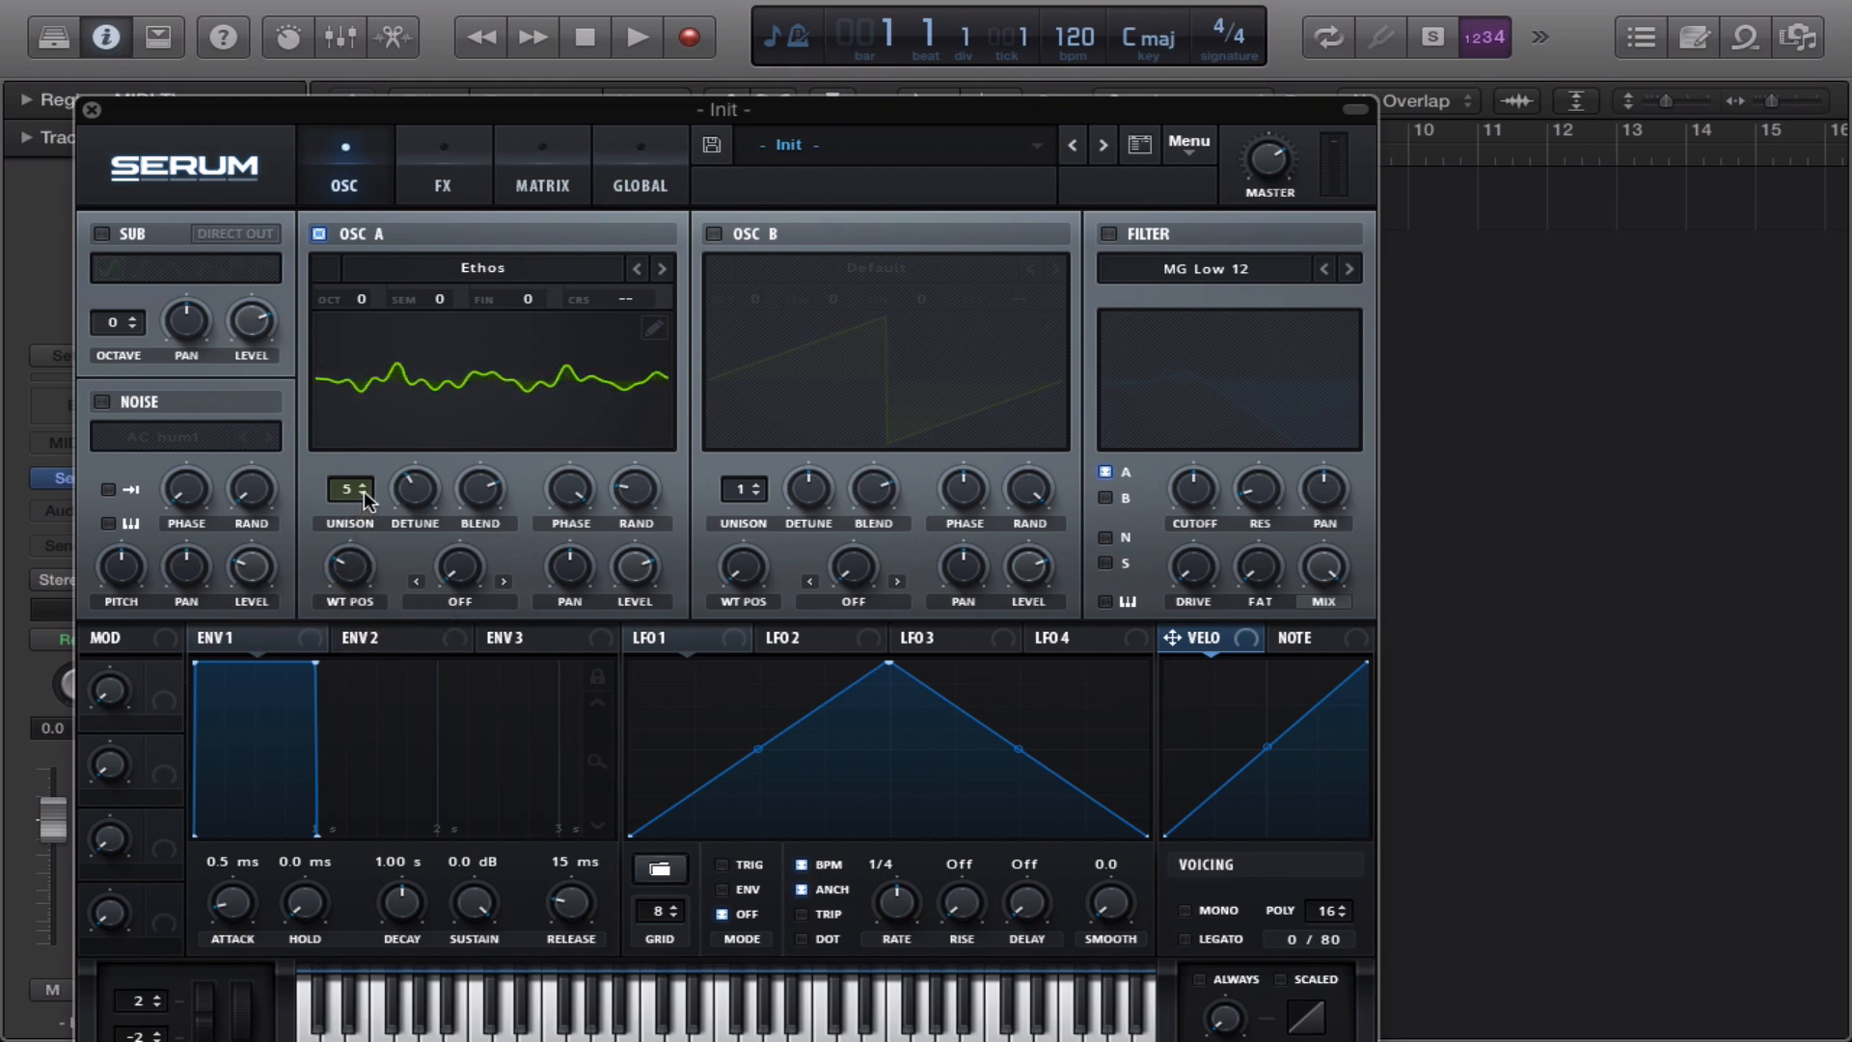
left_click(438, 598)
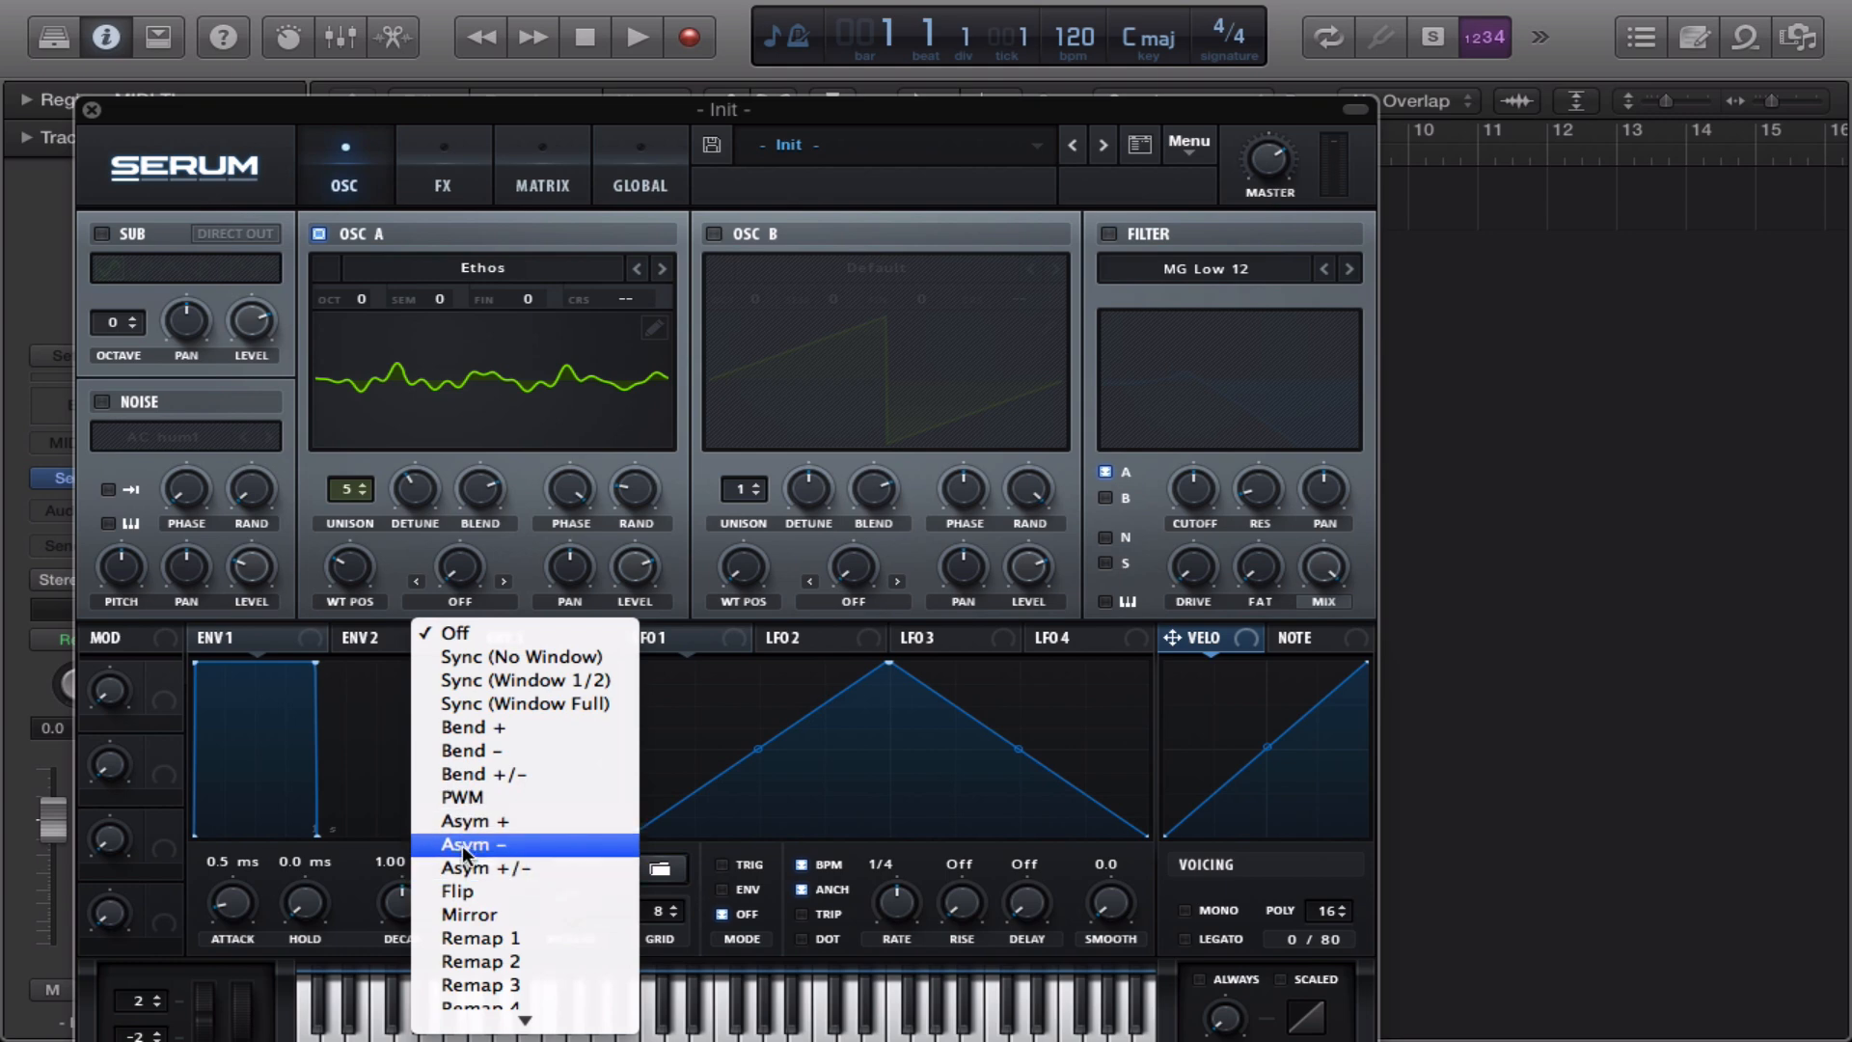
left_click(478, 916)
left_click_drag(472, 564, 472, 538)
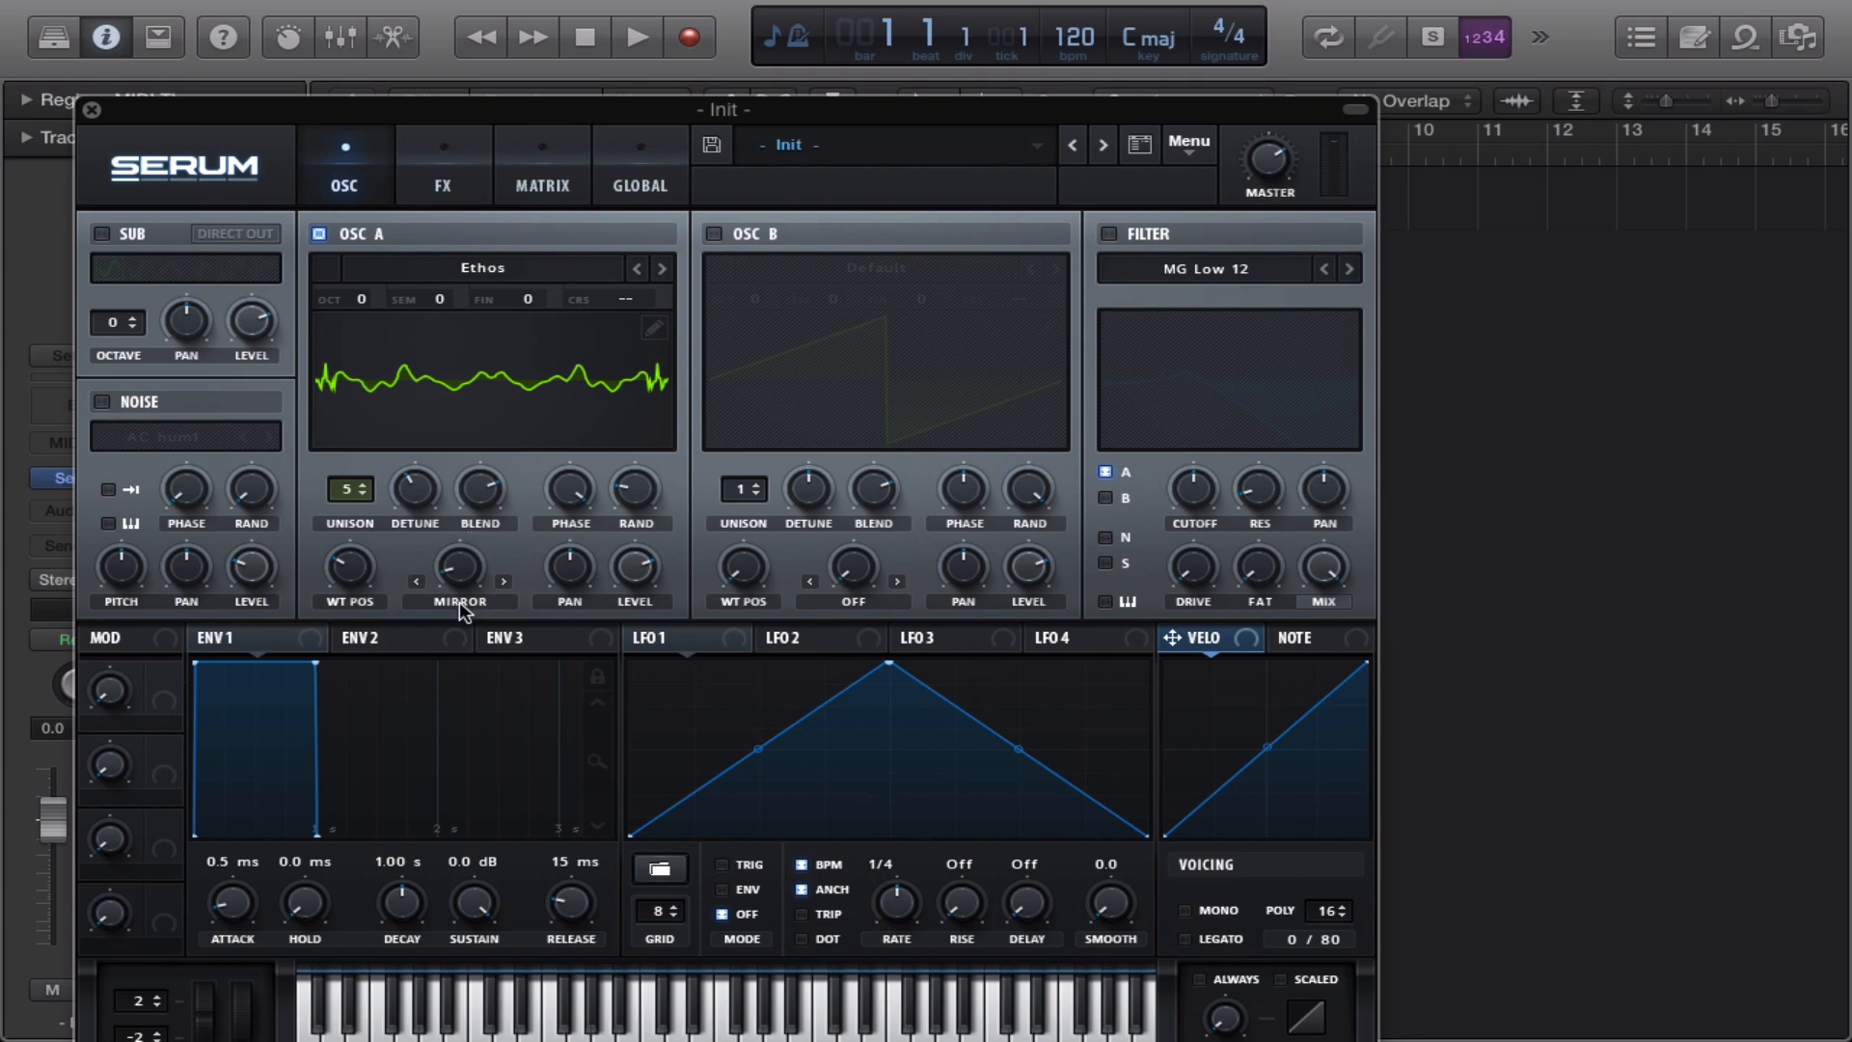
left_click_drag(460, 569, 466, 525)
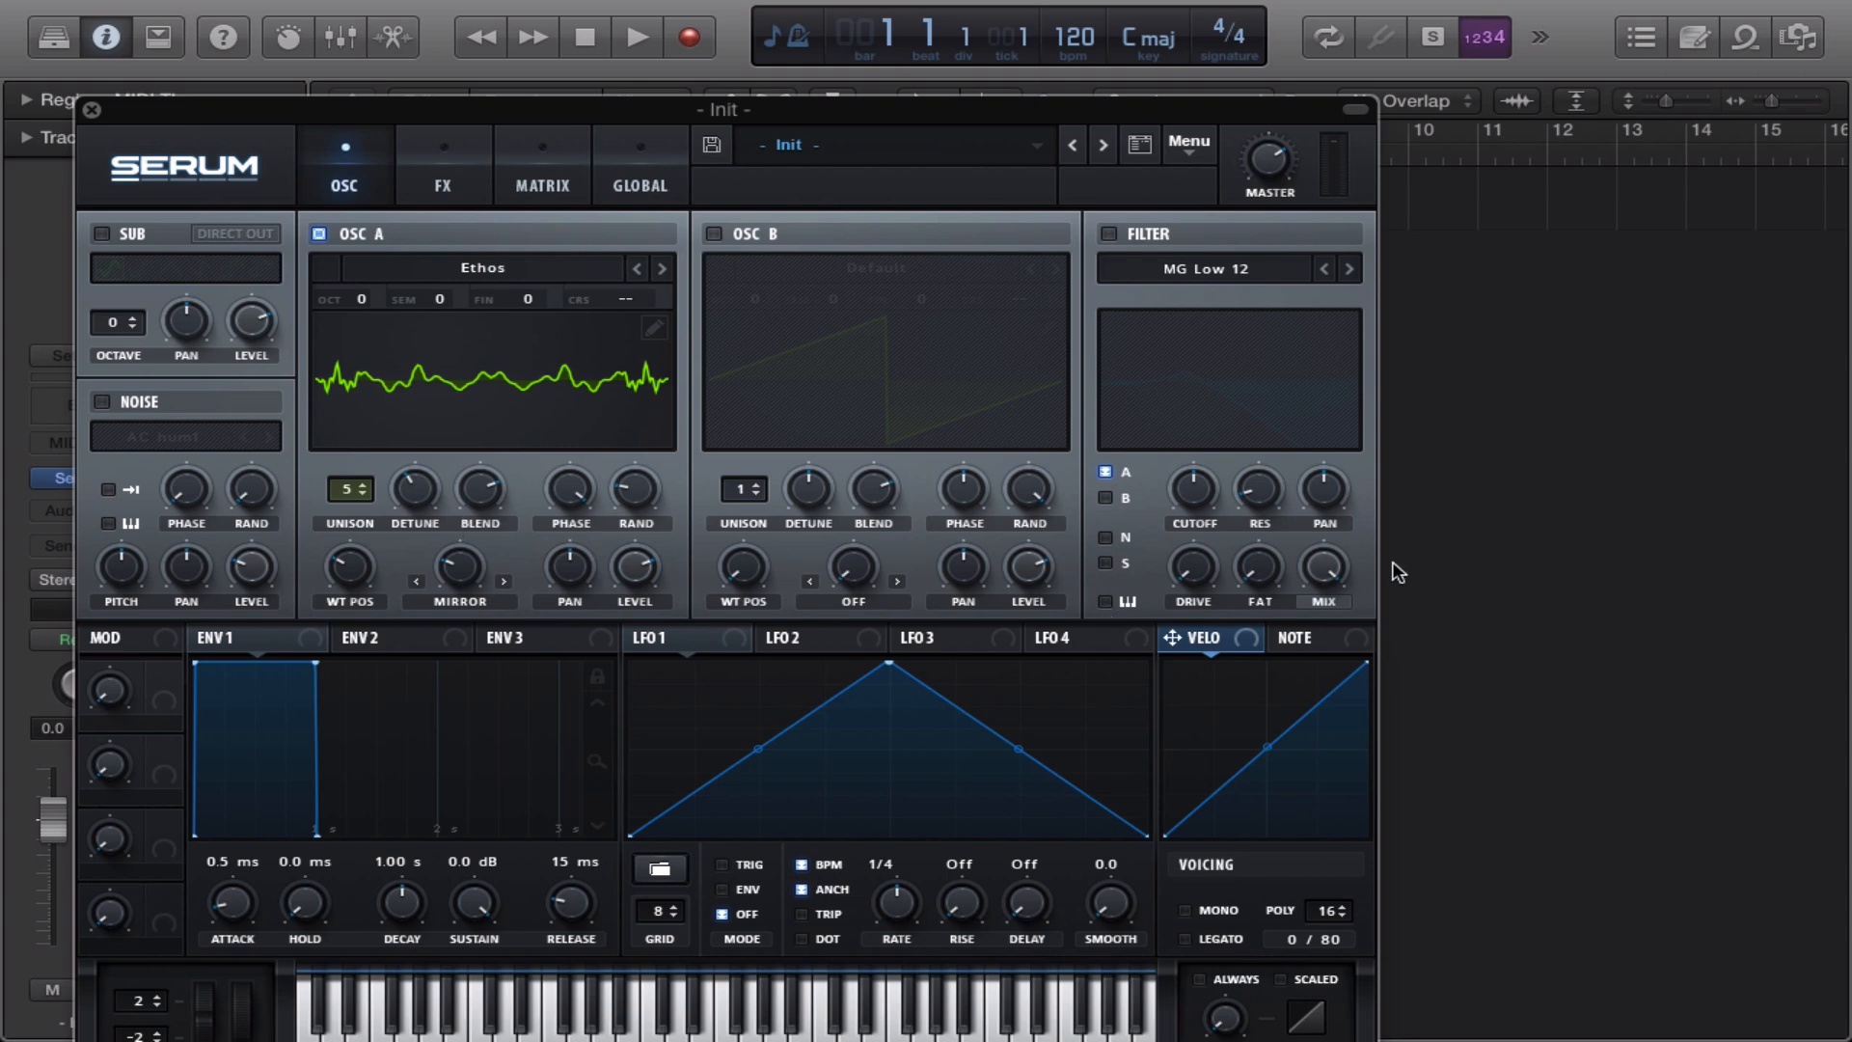
Enable the filter with the German LP type from the Misc category and slightly raise its resonance
left_click(1231, 276)
mouse_move(1206, 368)
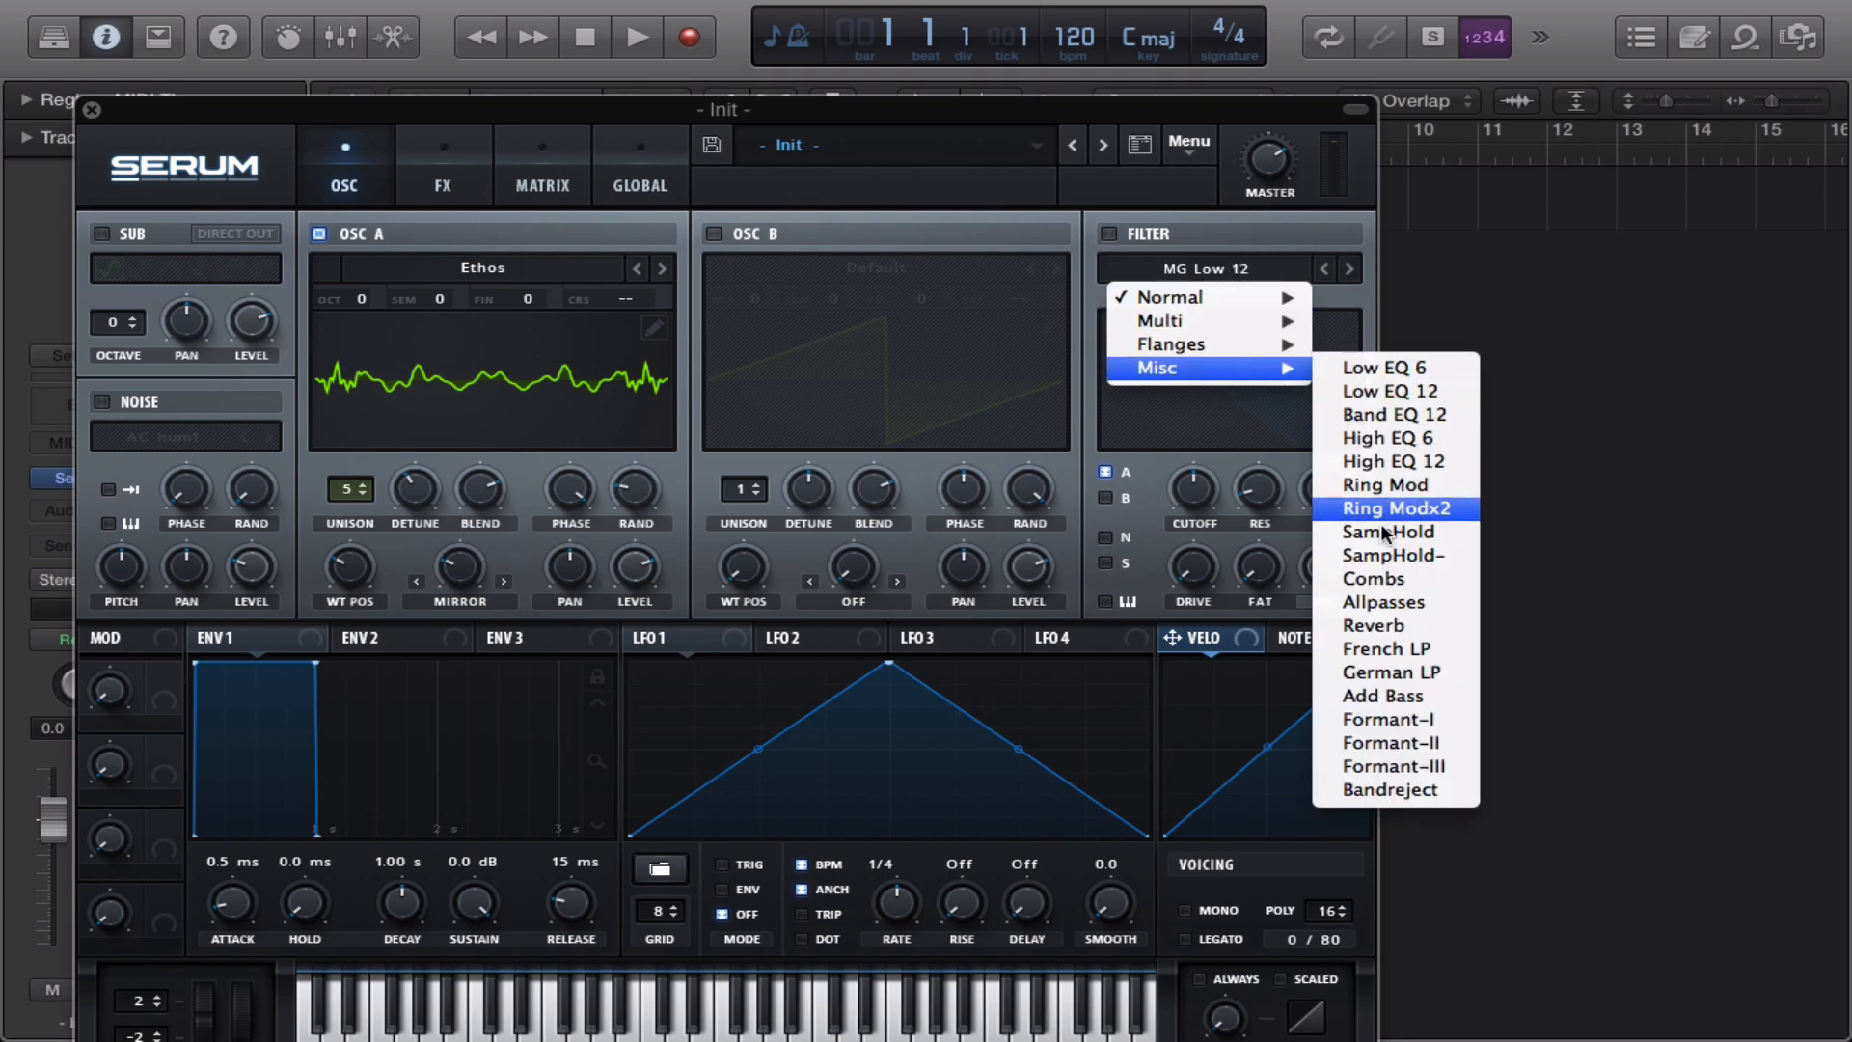
left_click(1390, 669)
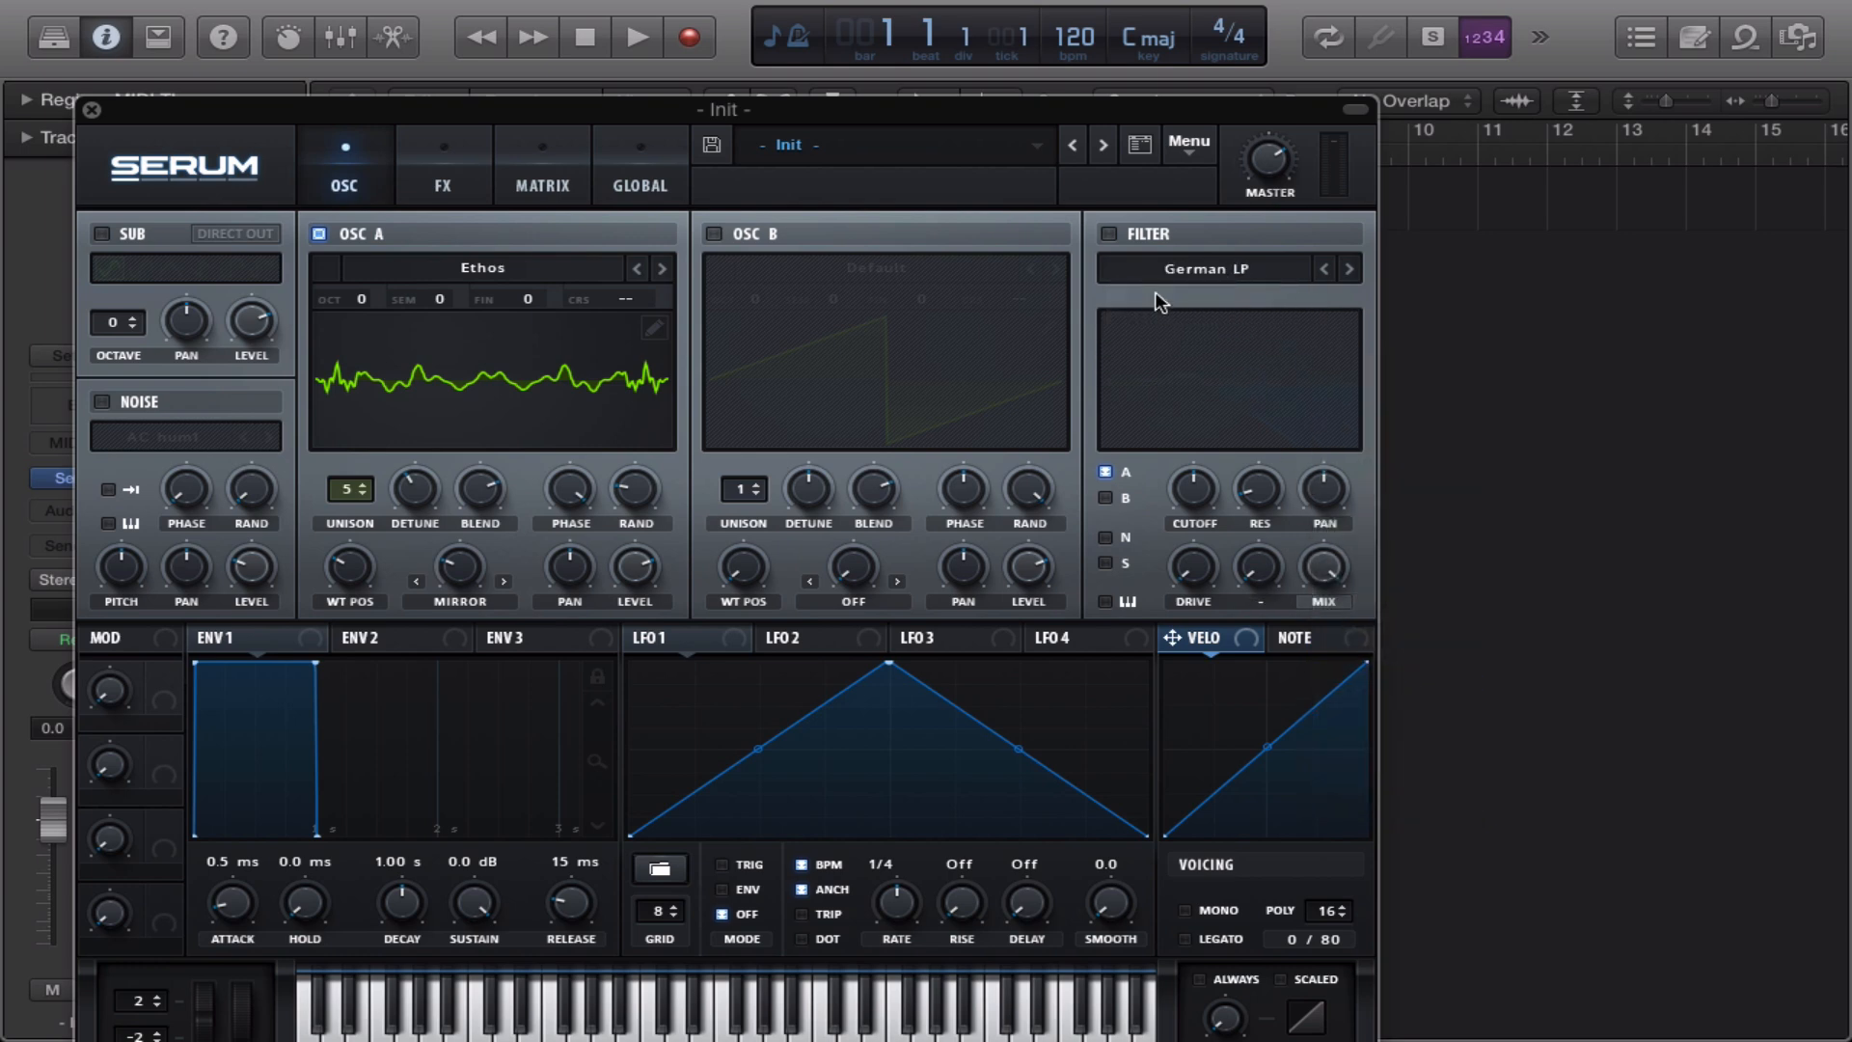
left_click(1109, 234)
left_click_drag(1262, 497, 1259, 457)
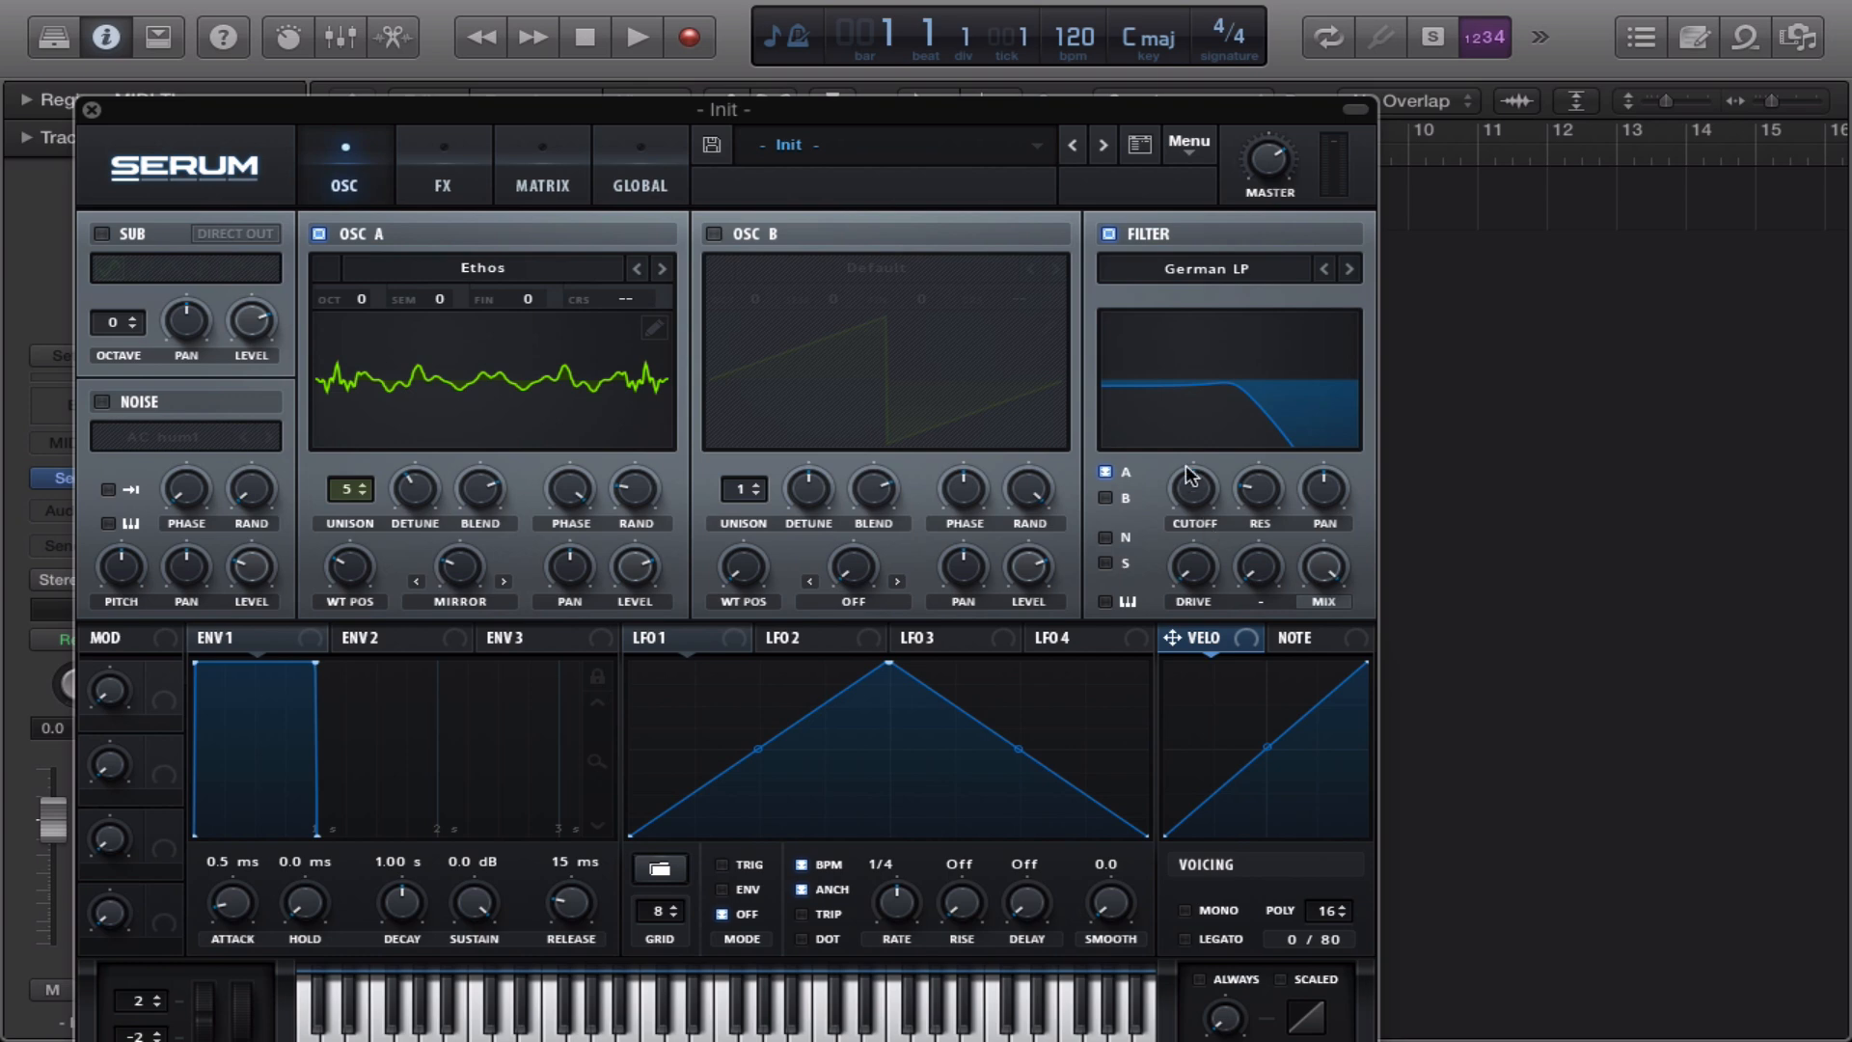
Lower the filter cutoff slightly with MOD assigned to modulate it, and route oscillator B through the filter with key tracking on
left_click_drag(1192, 475, 1190, 492)
left_click_drag(93, 637, 1193, 490)
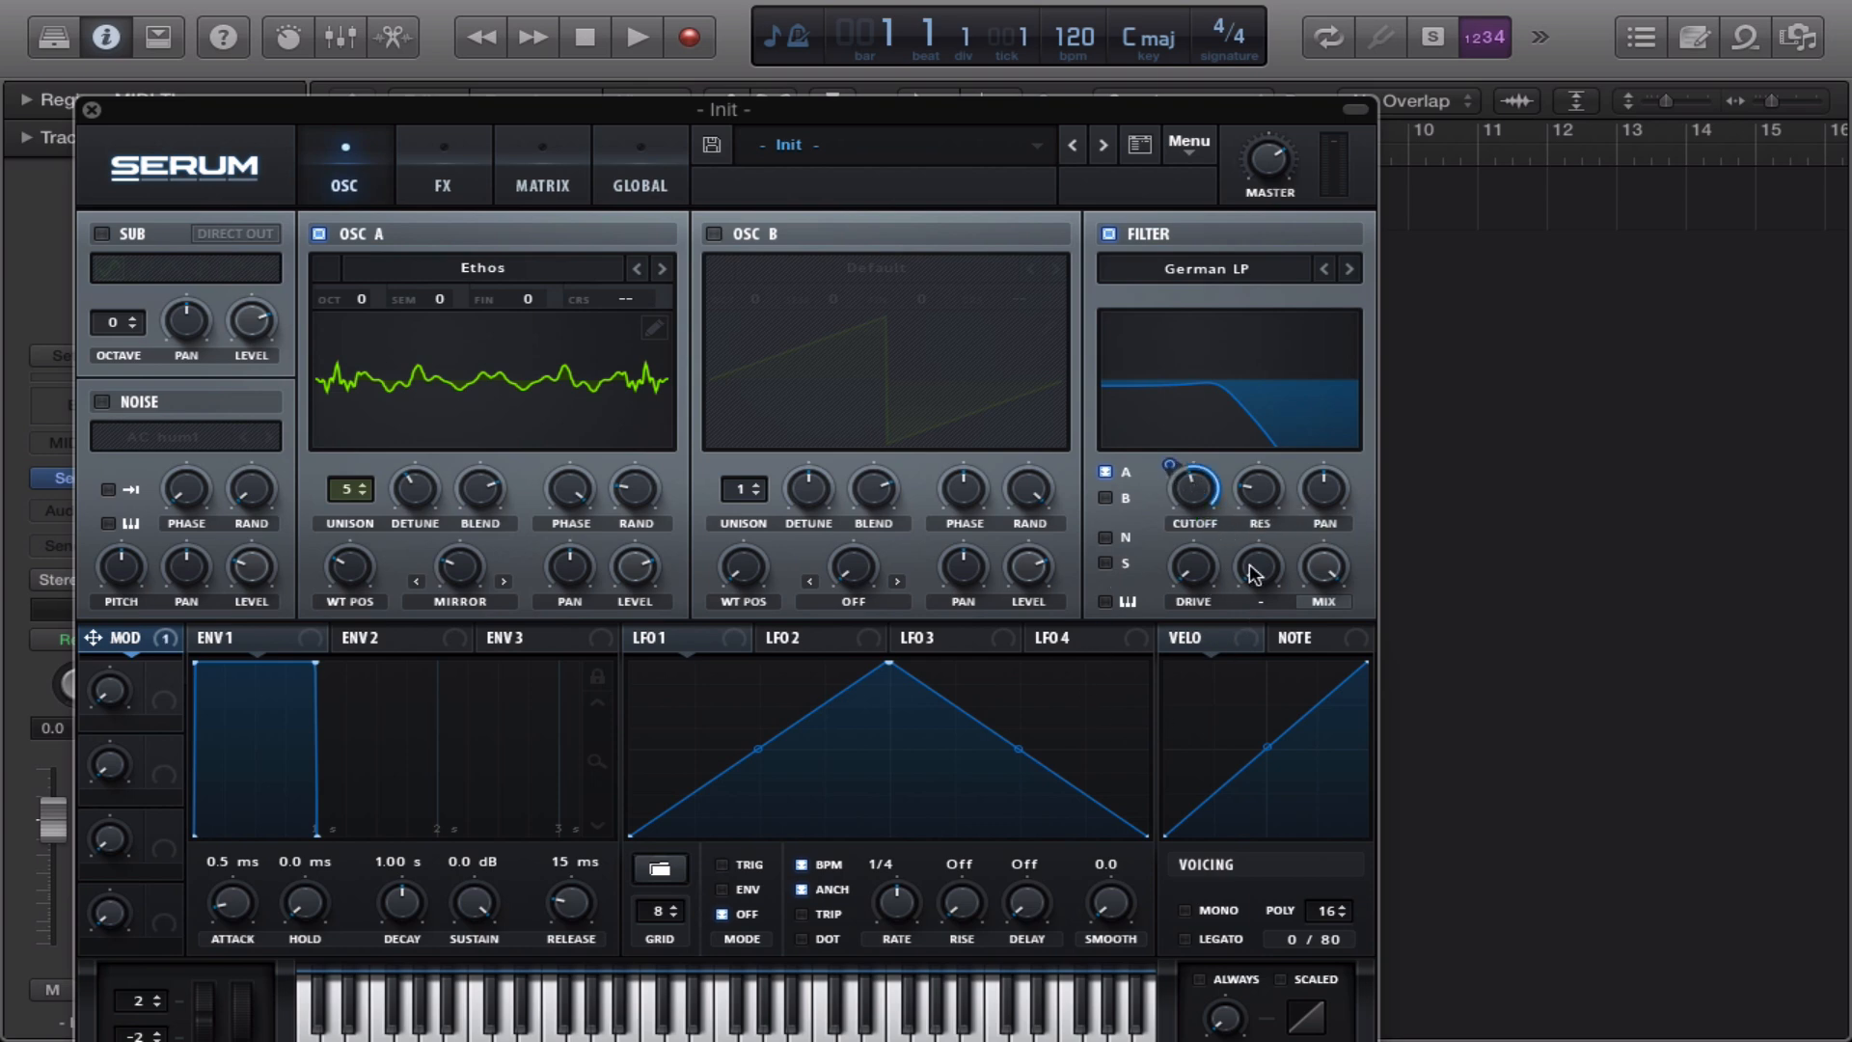
left_click(1105, 498)
Audition the filtered Ethos sound by playing a few notes with Musical Typing, and close the keyboard
key("super+k")
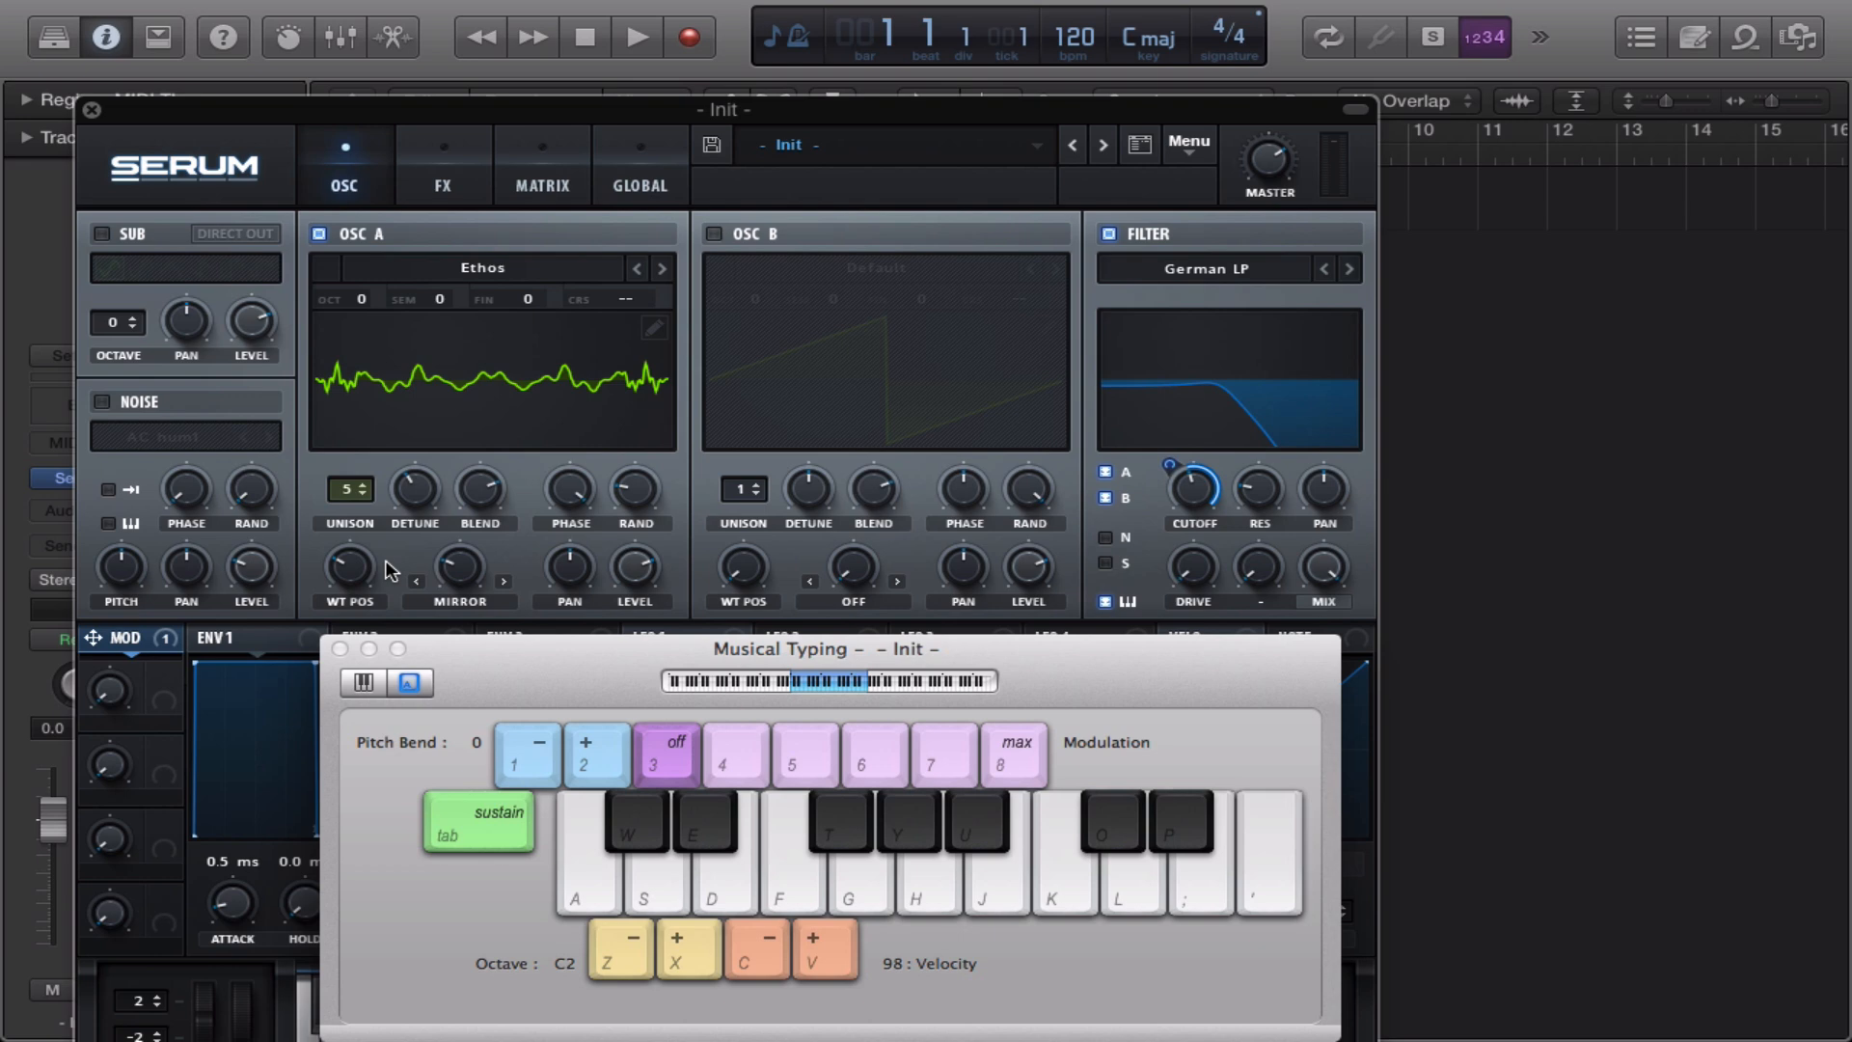
key("s")
key("h")
key("f")
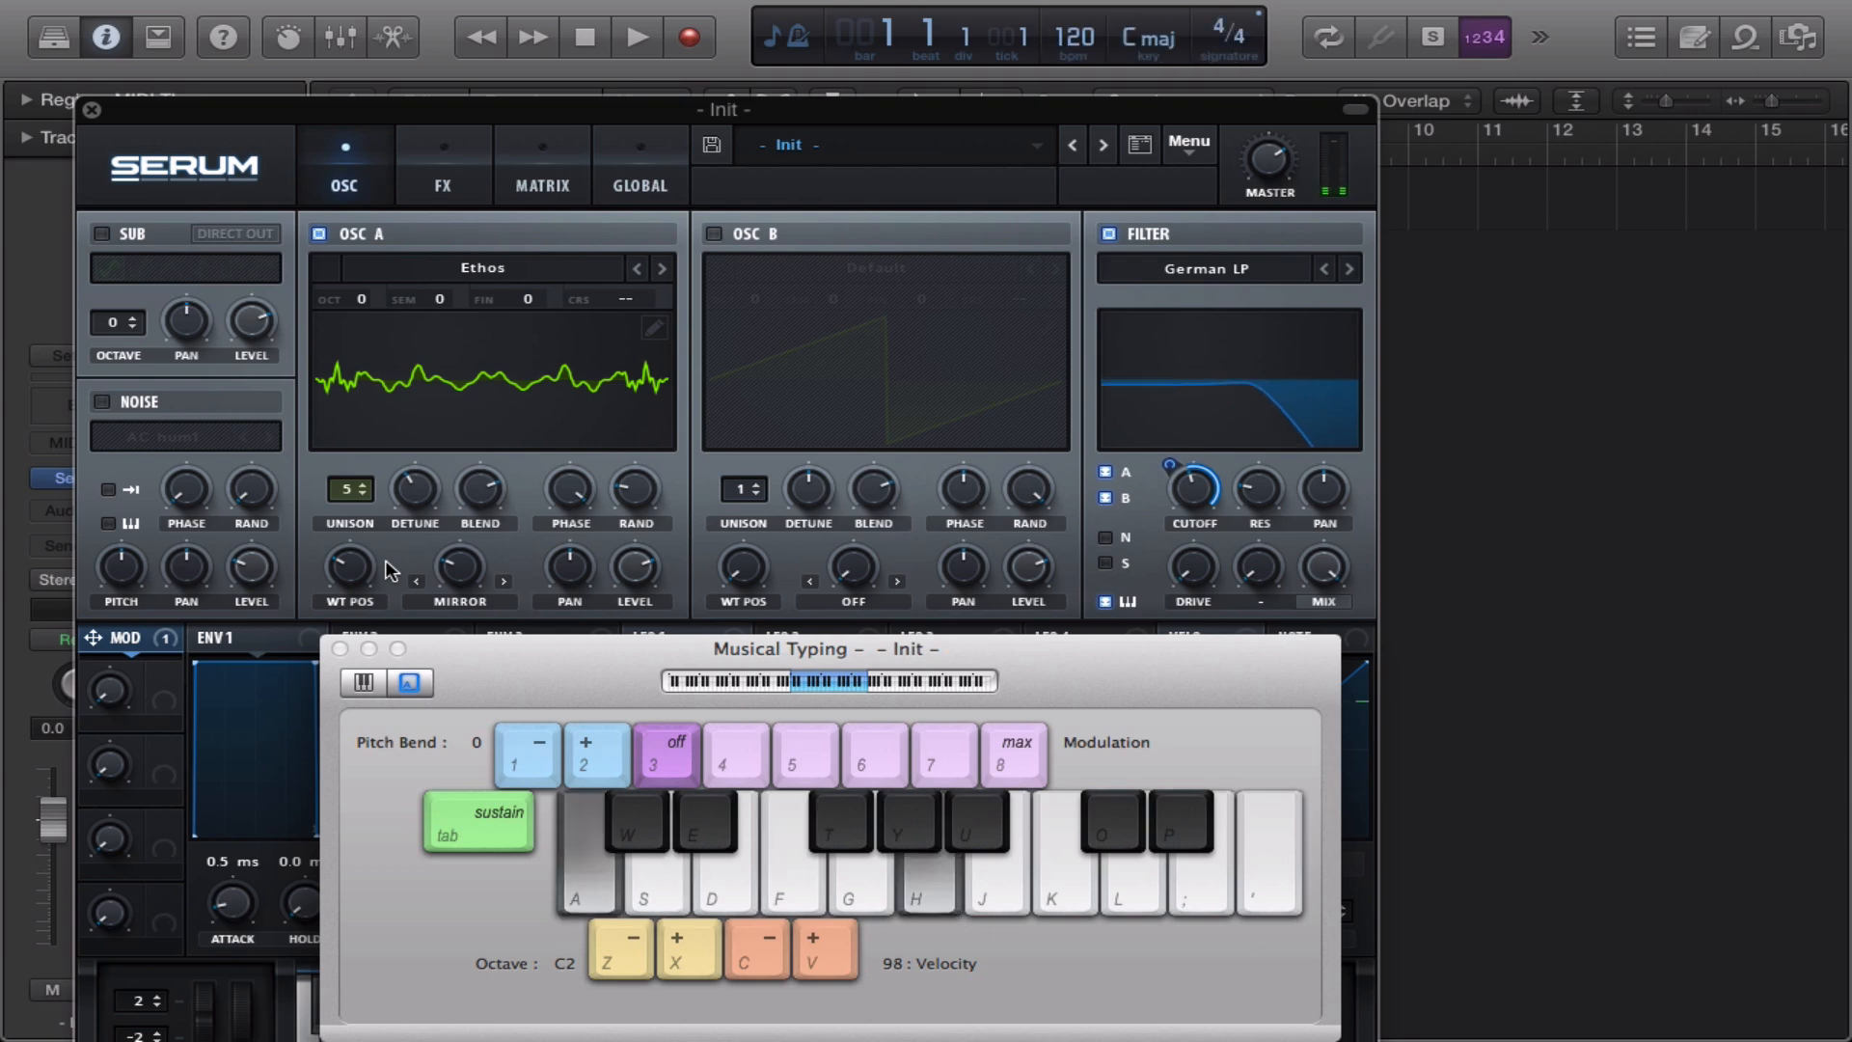
key("g")
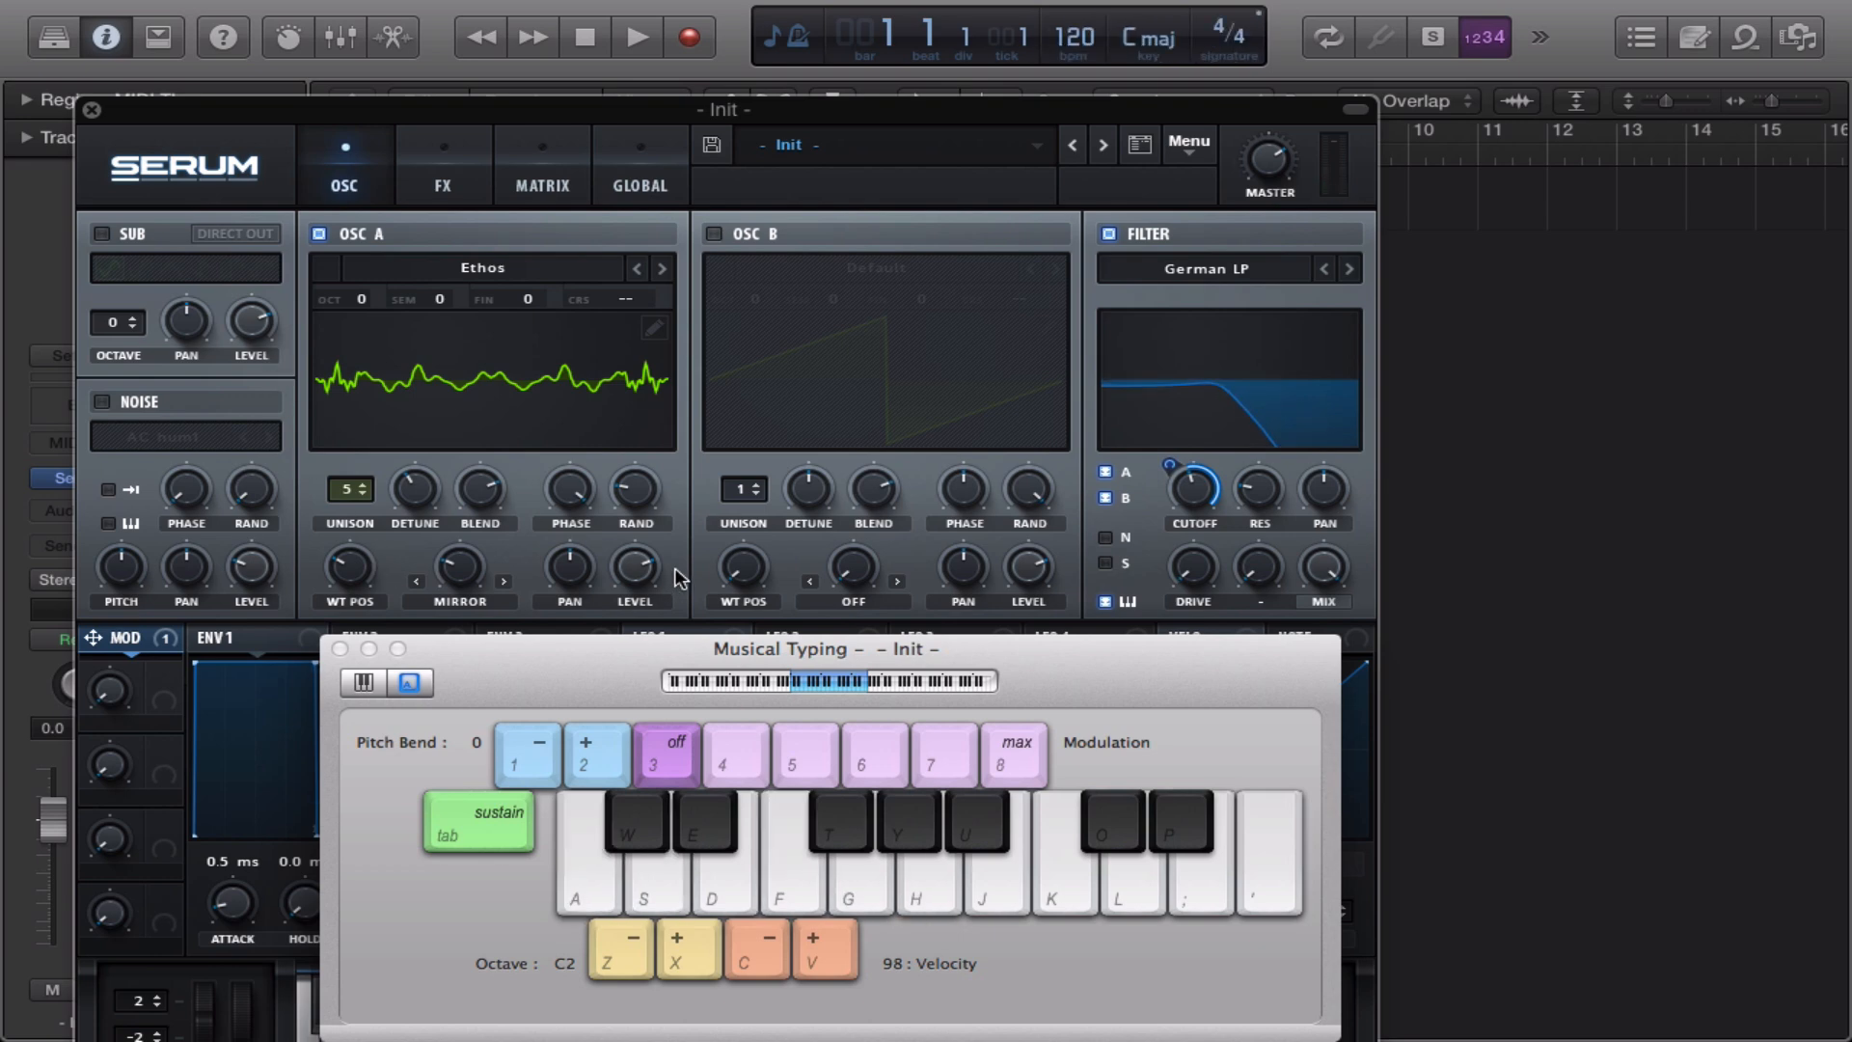
key("super+k")
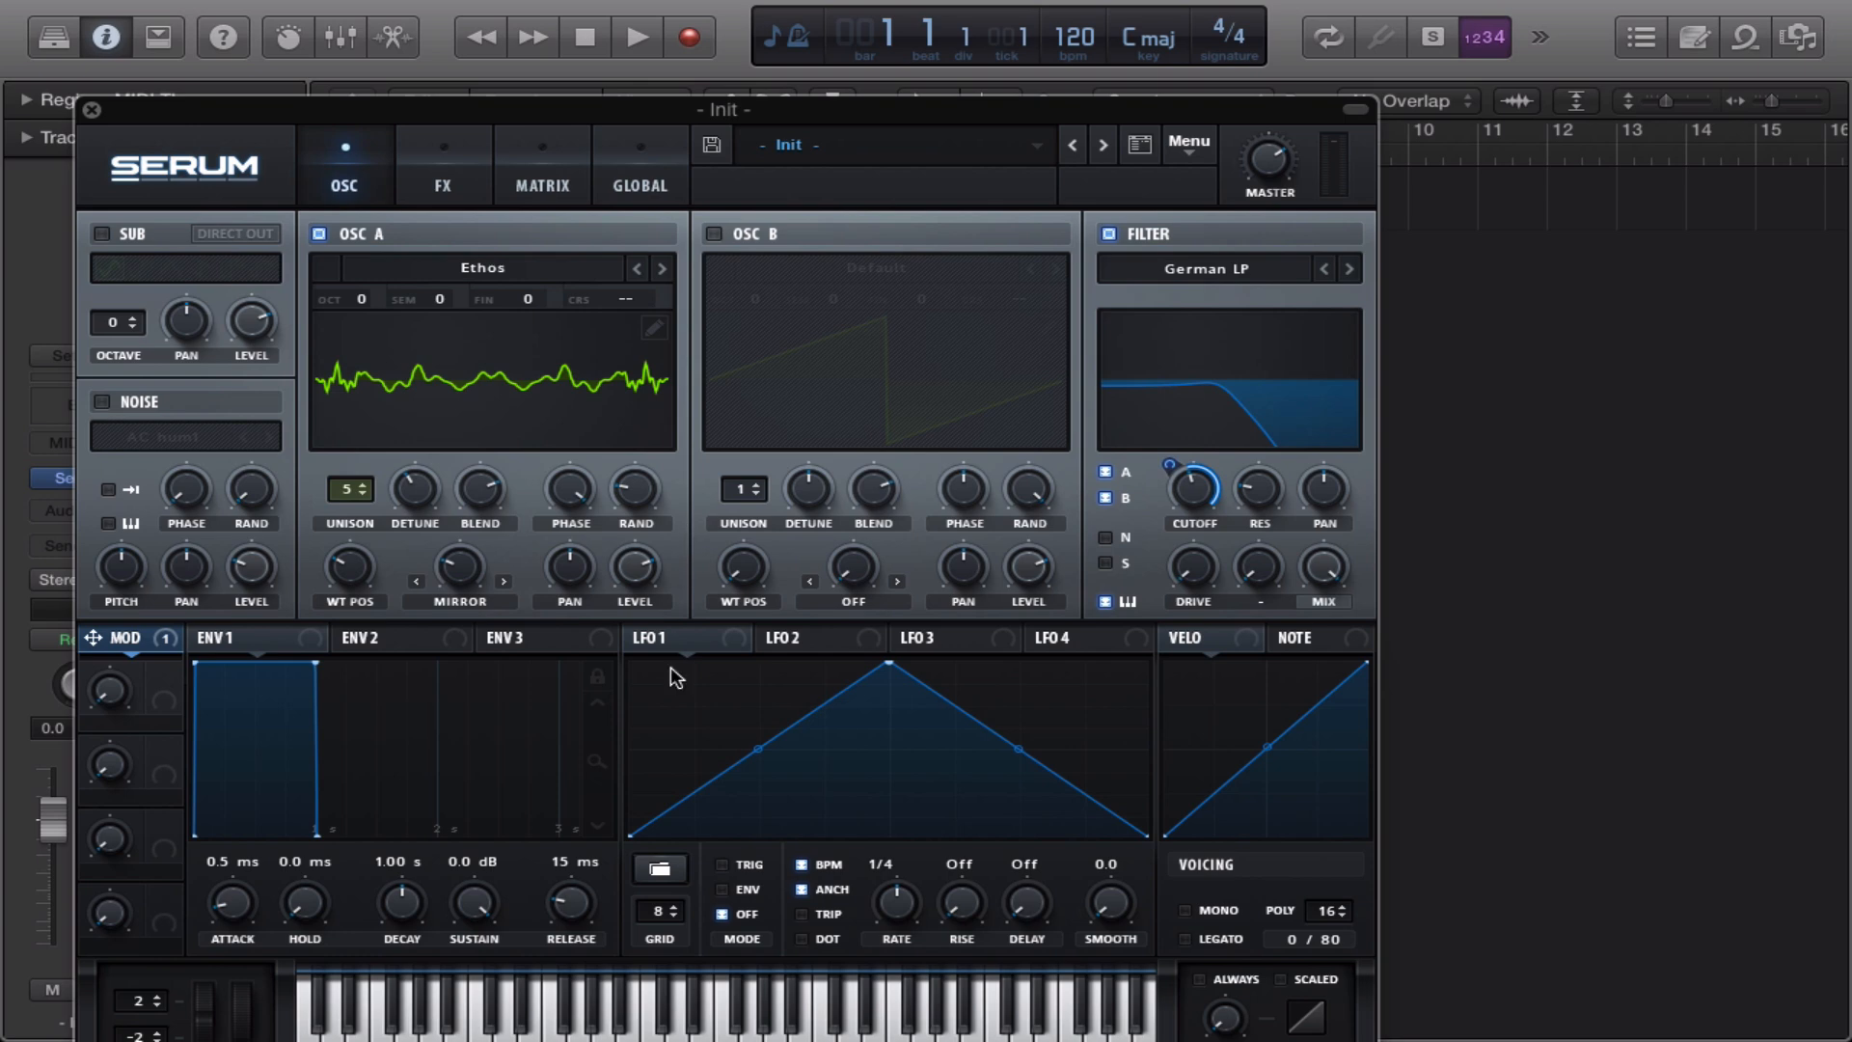
Assign LFO 1 to oscillator A's wavetable position with an amount of 19, and reshape its triangle into a lower, rounded arch
mouse_move(681, 640)
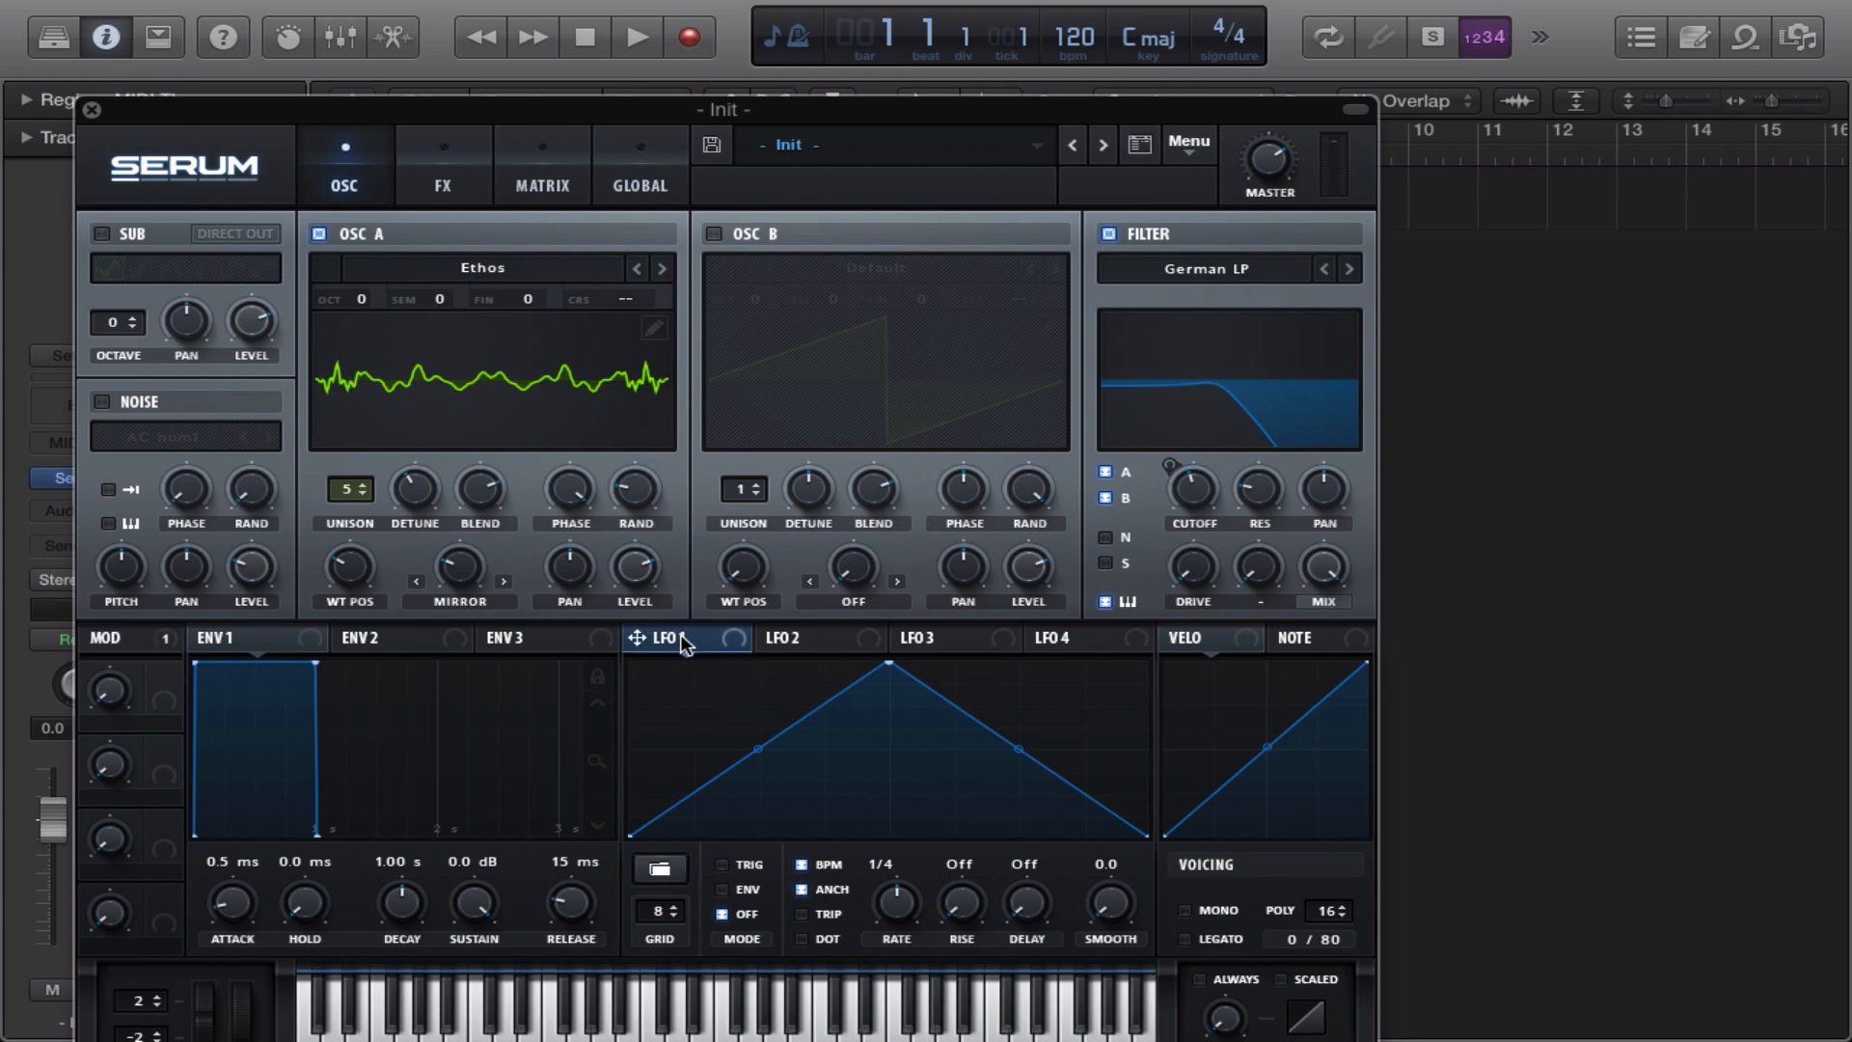
left_click_drag(637, 647, 329, 638)
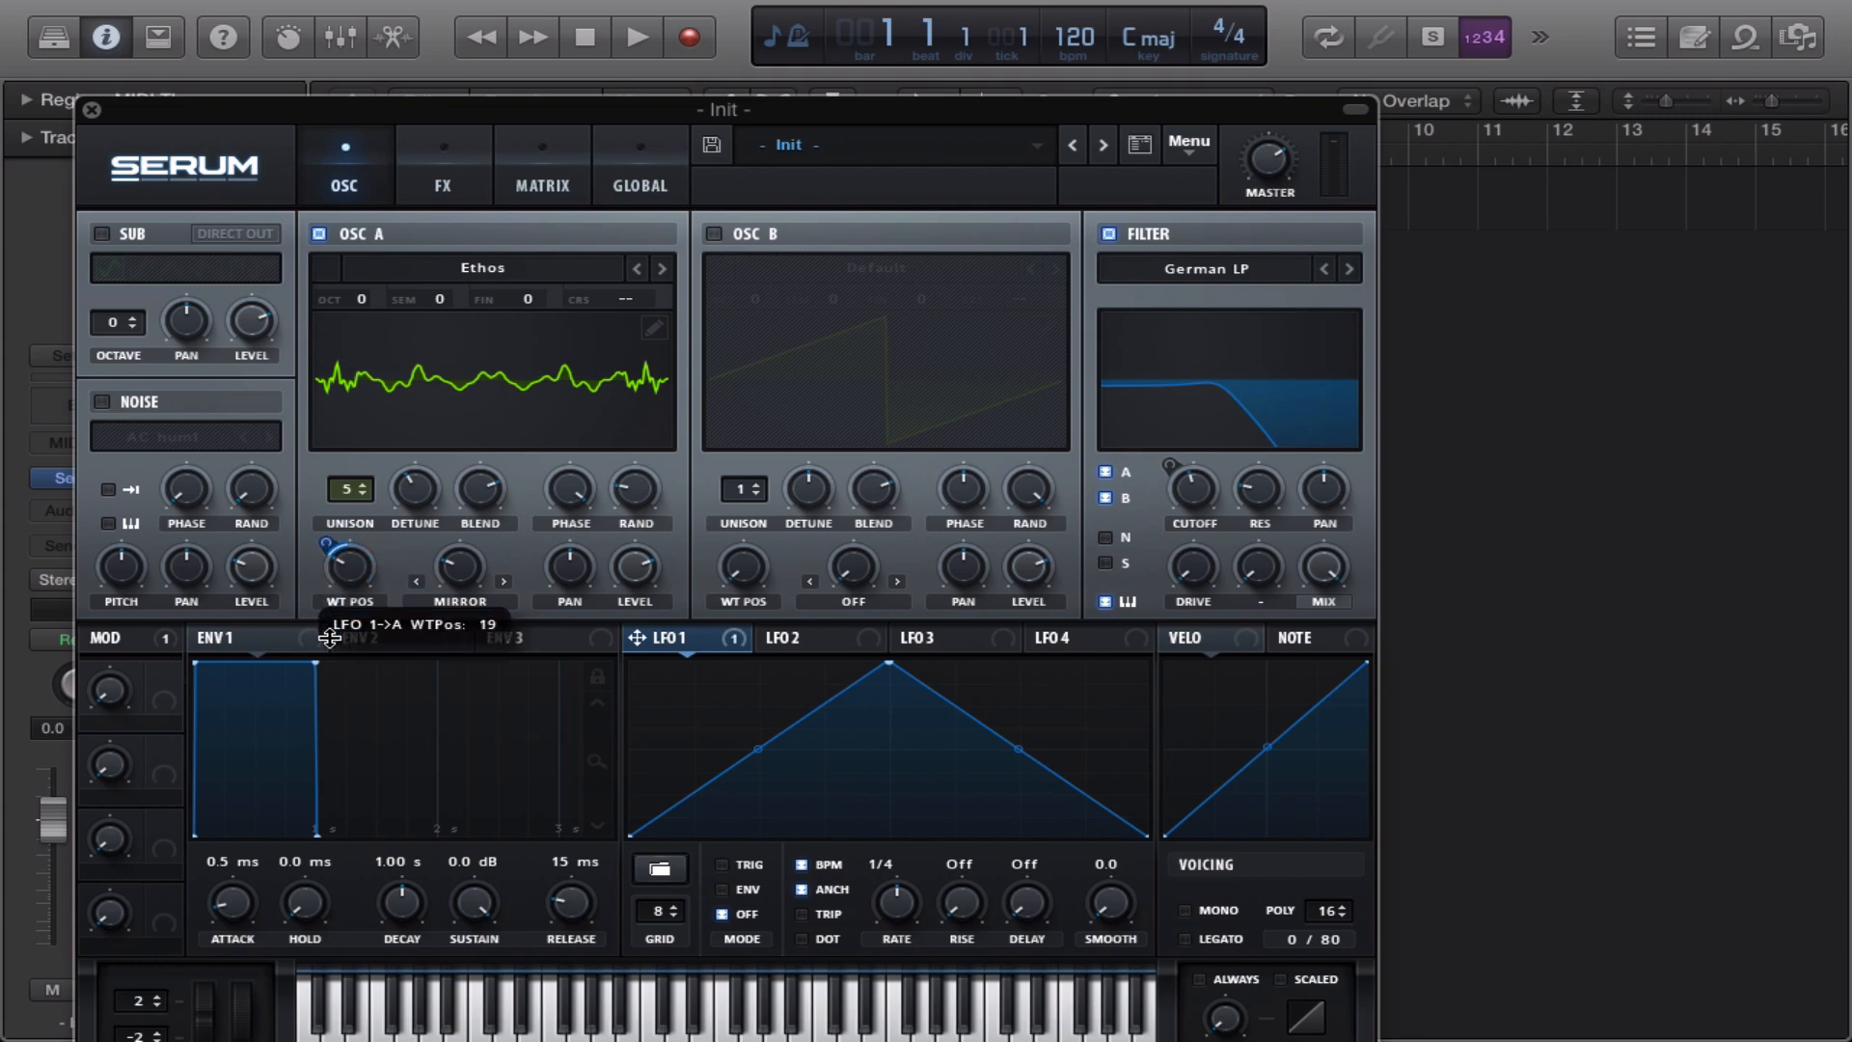
left_click_drag(888, 662, 891, 751)
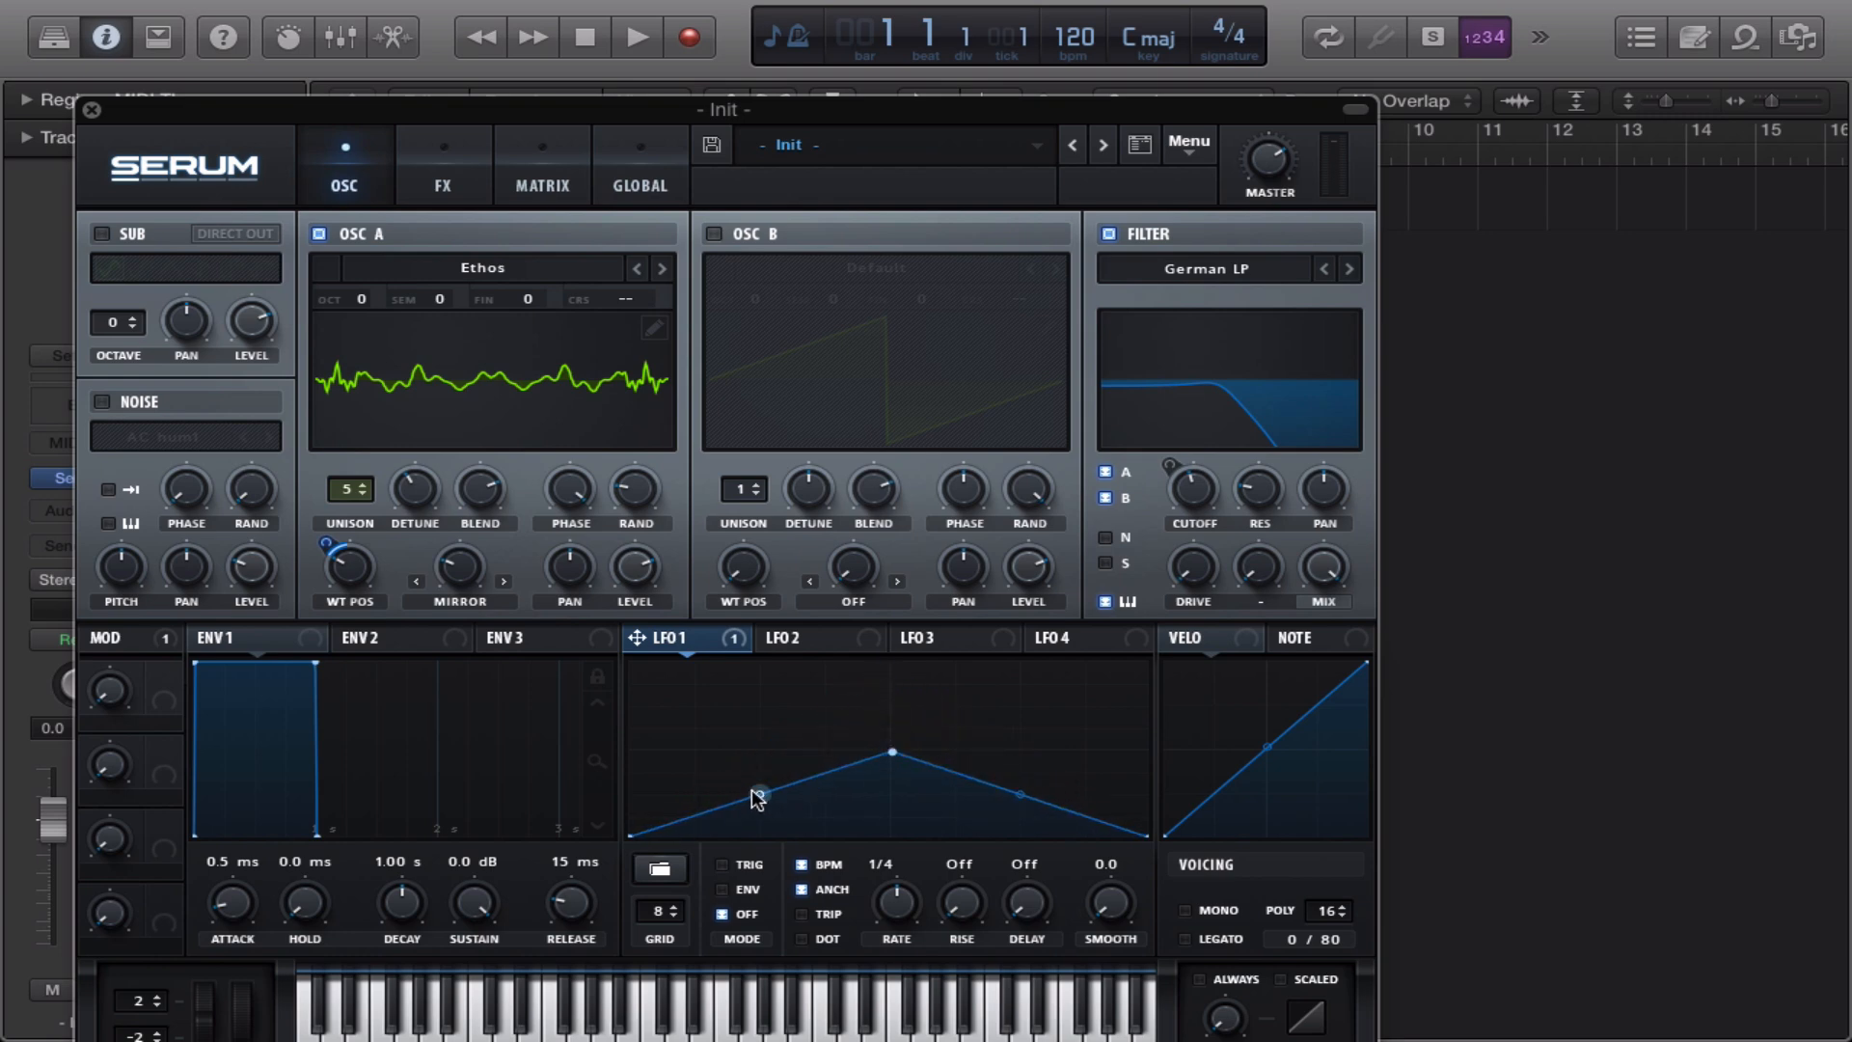
left_click_drag(757, 796, 762, 760)
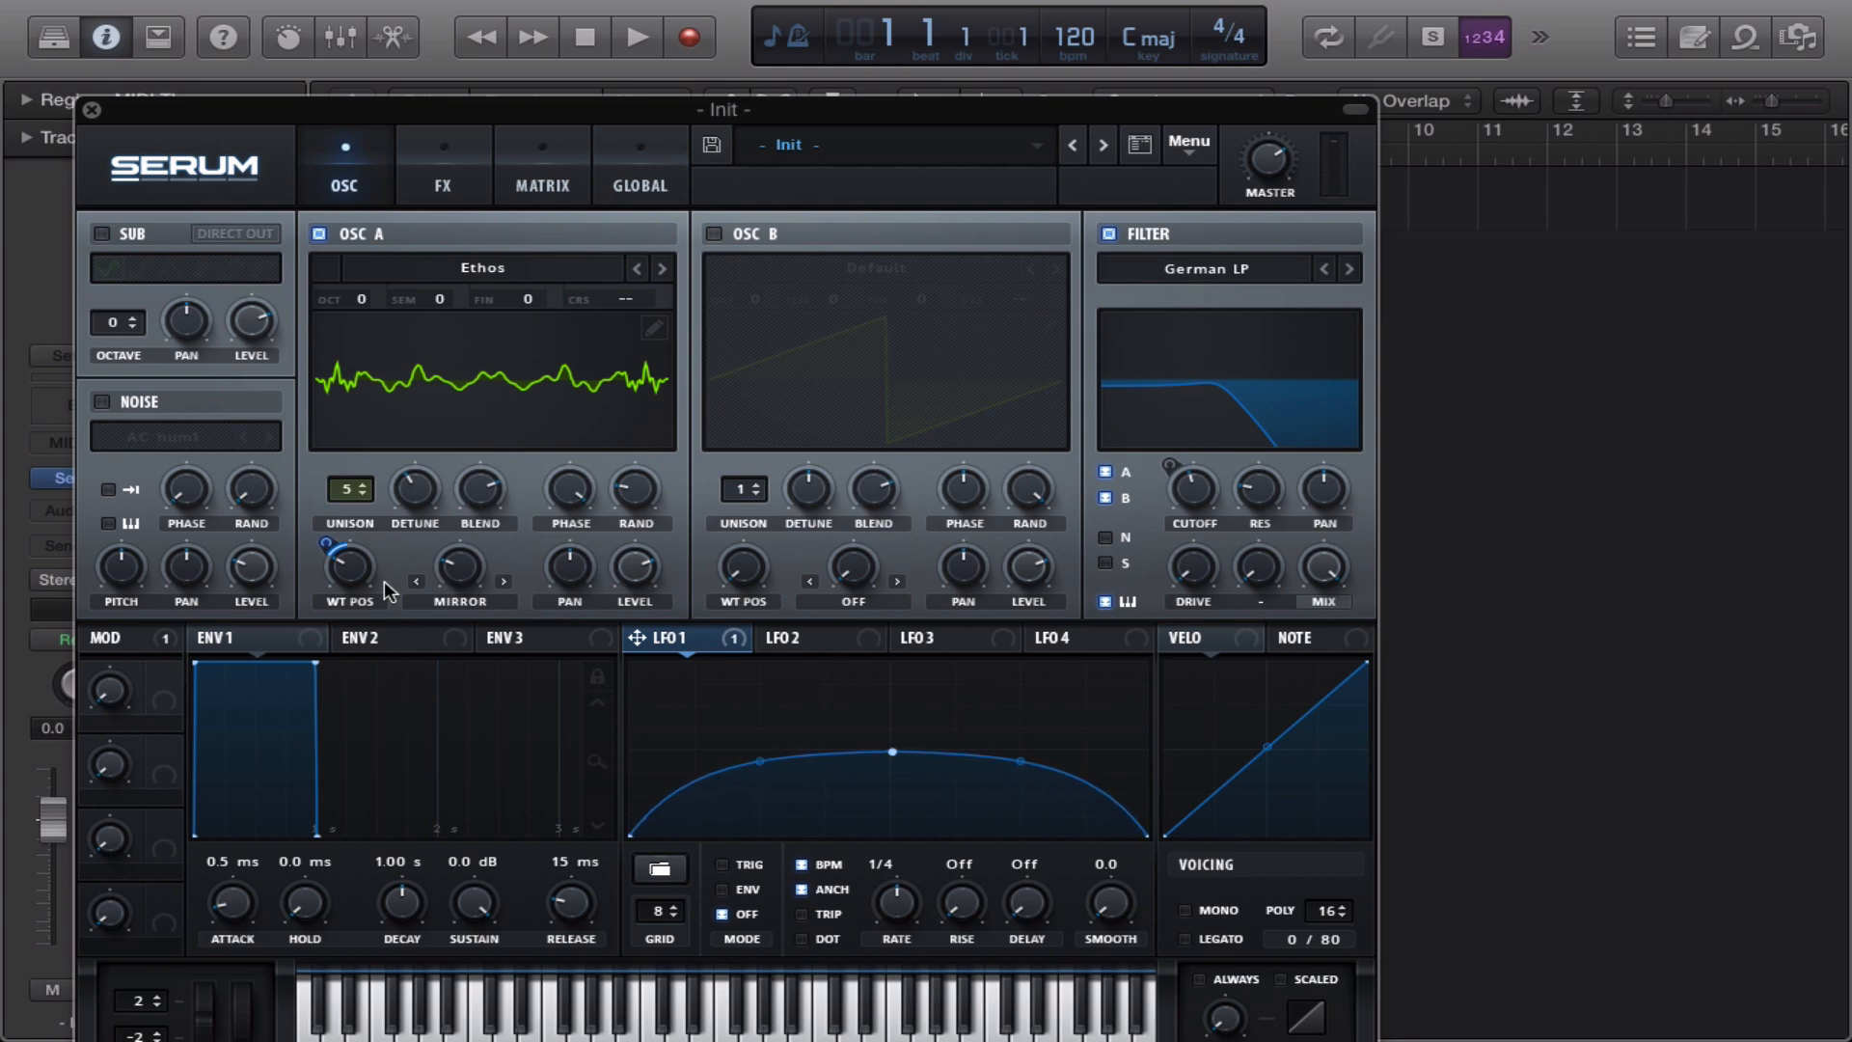
left_click_drag(892, 751, 893, 706)
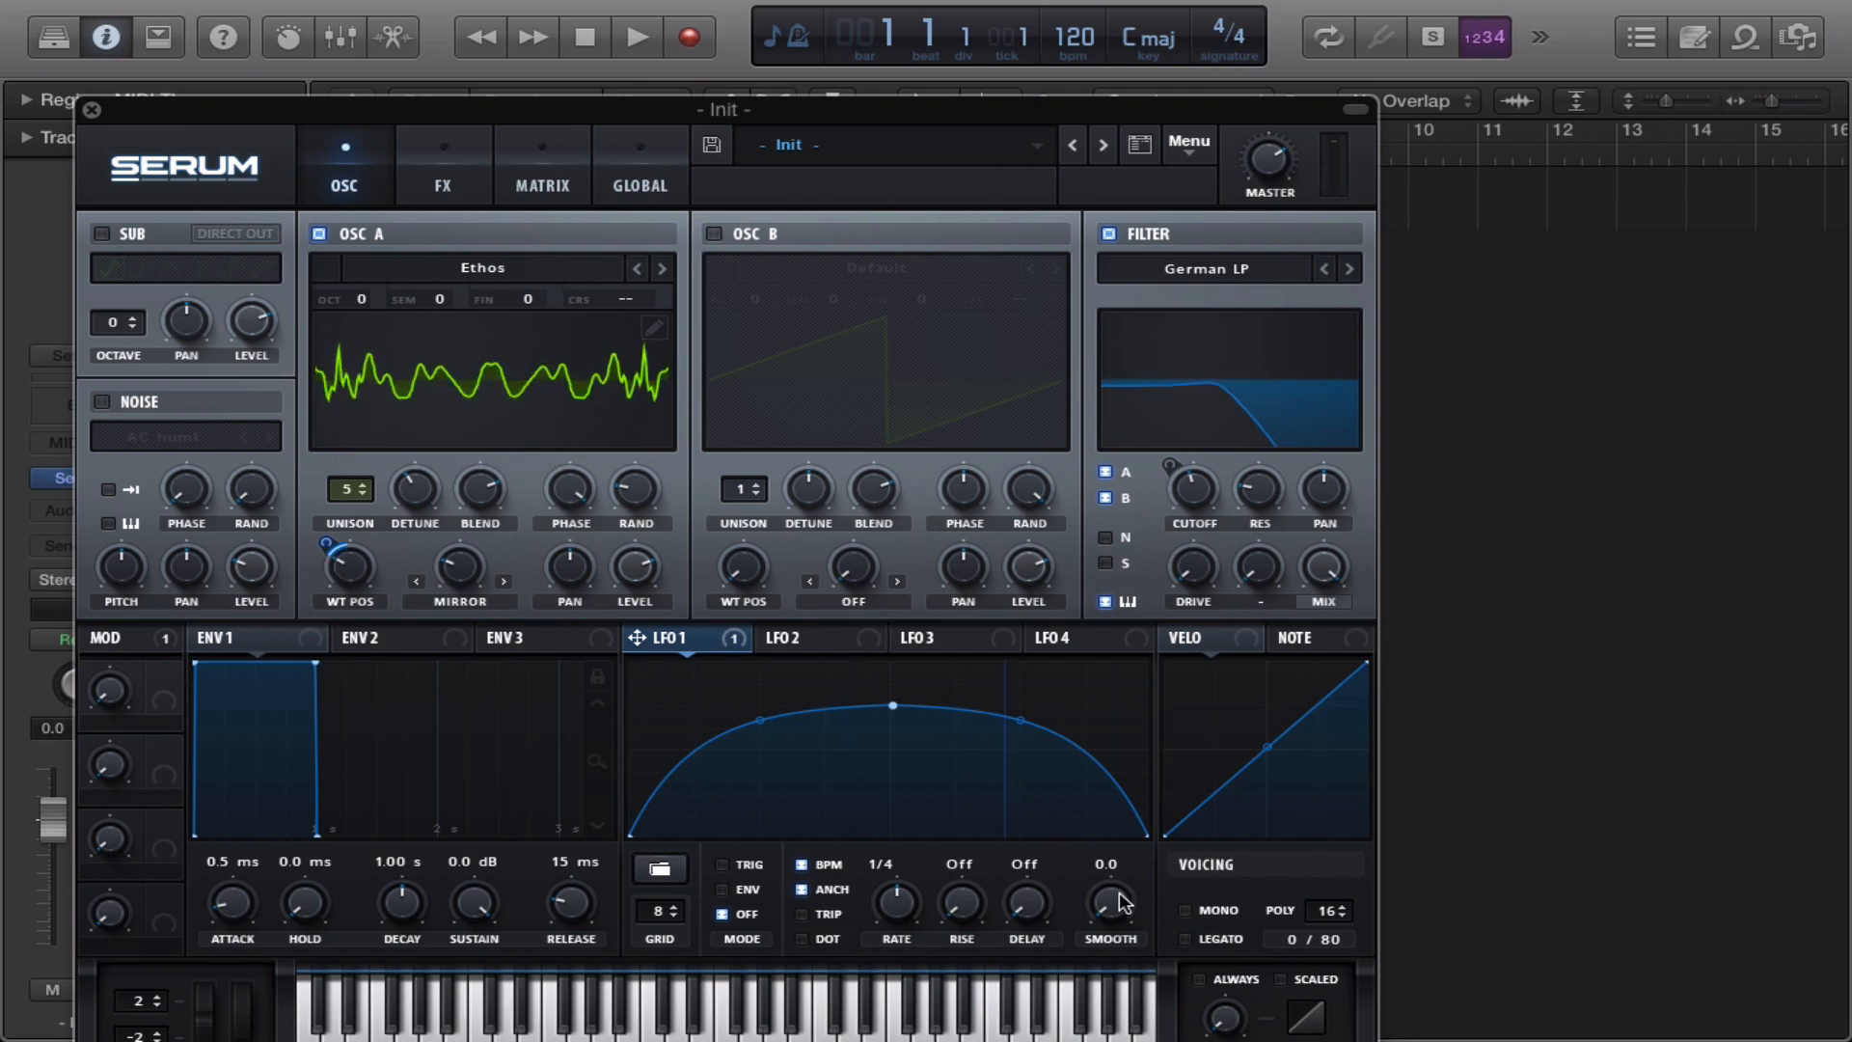
Raise the peak of LFO 1's arch slightly and increase its smoothing to 94.3
left_click_drag(1125, 904, 1139, 813)
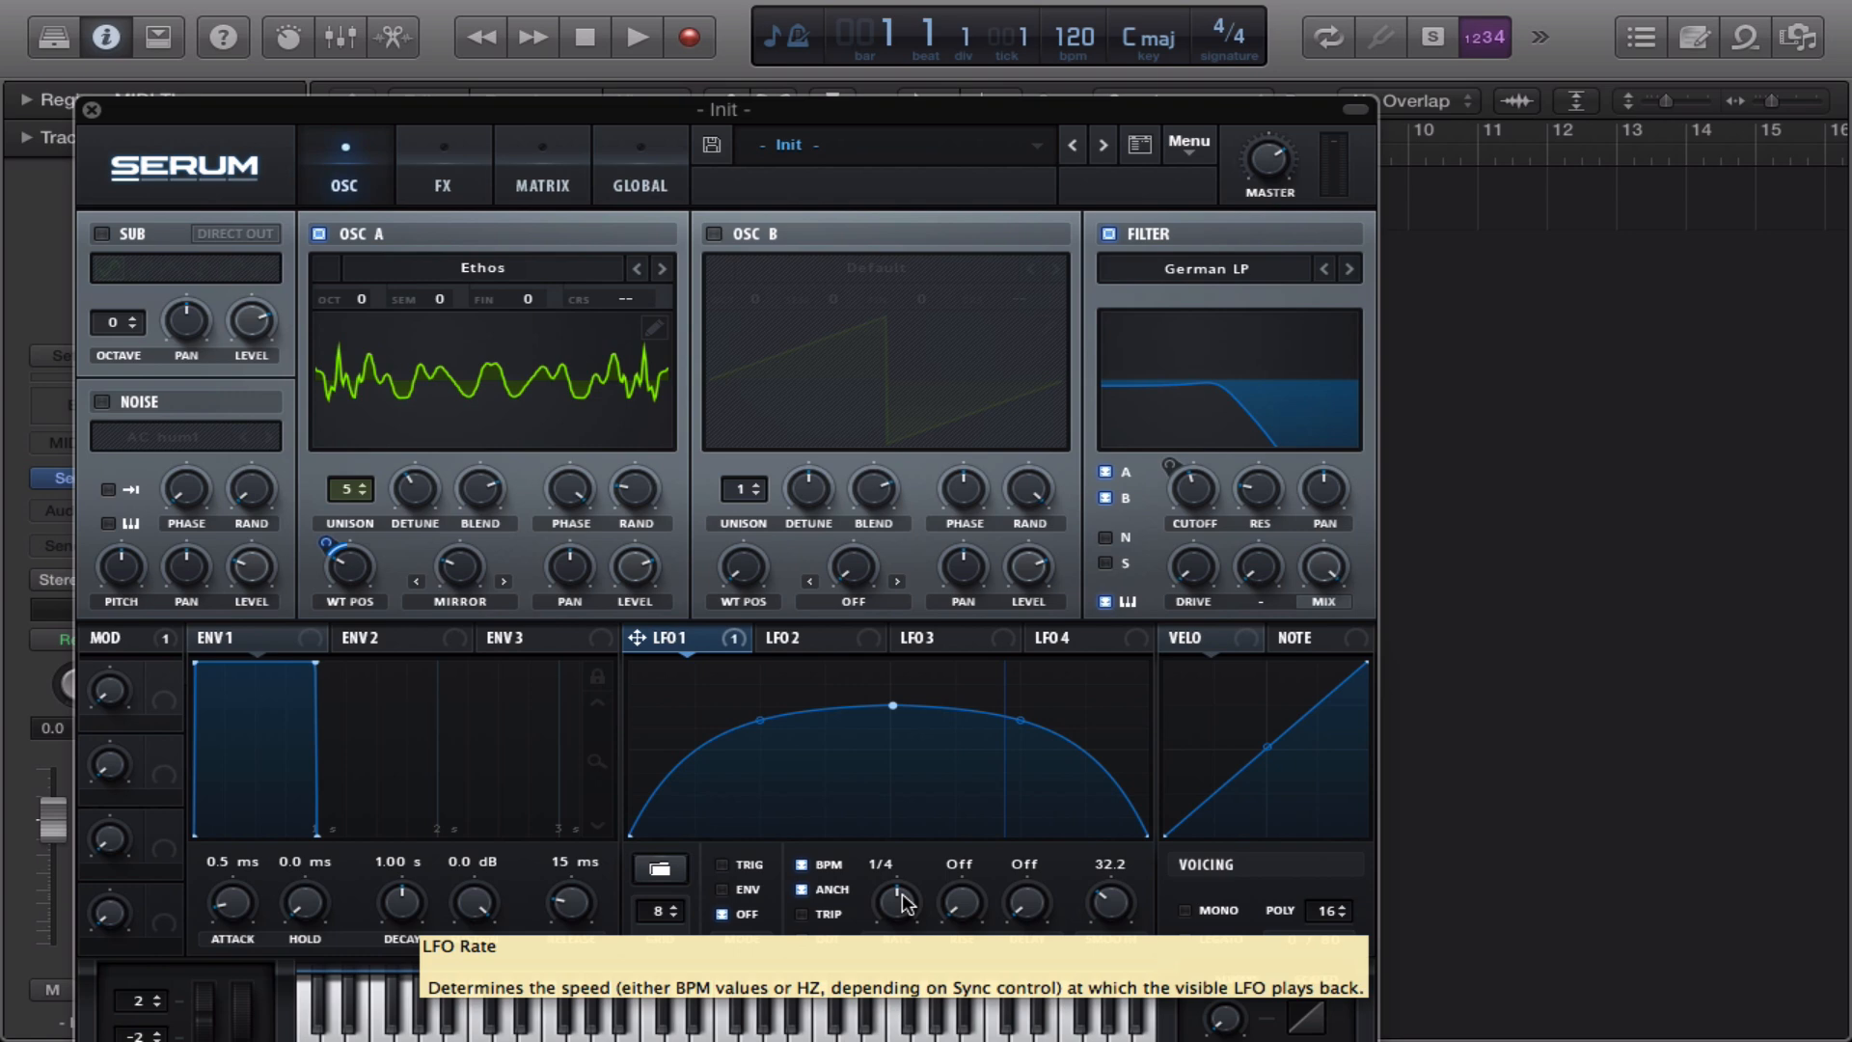
left_click_drag(892, 705, 891, 681)
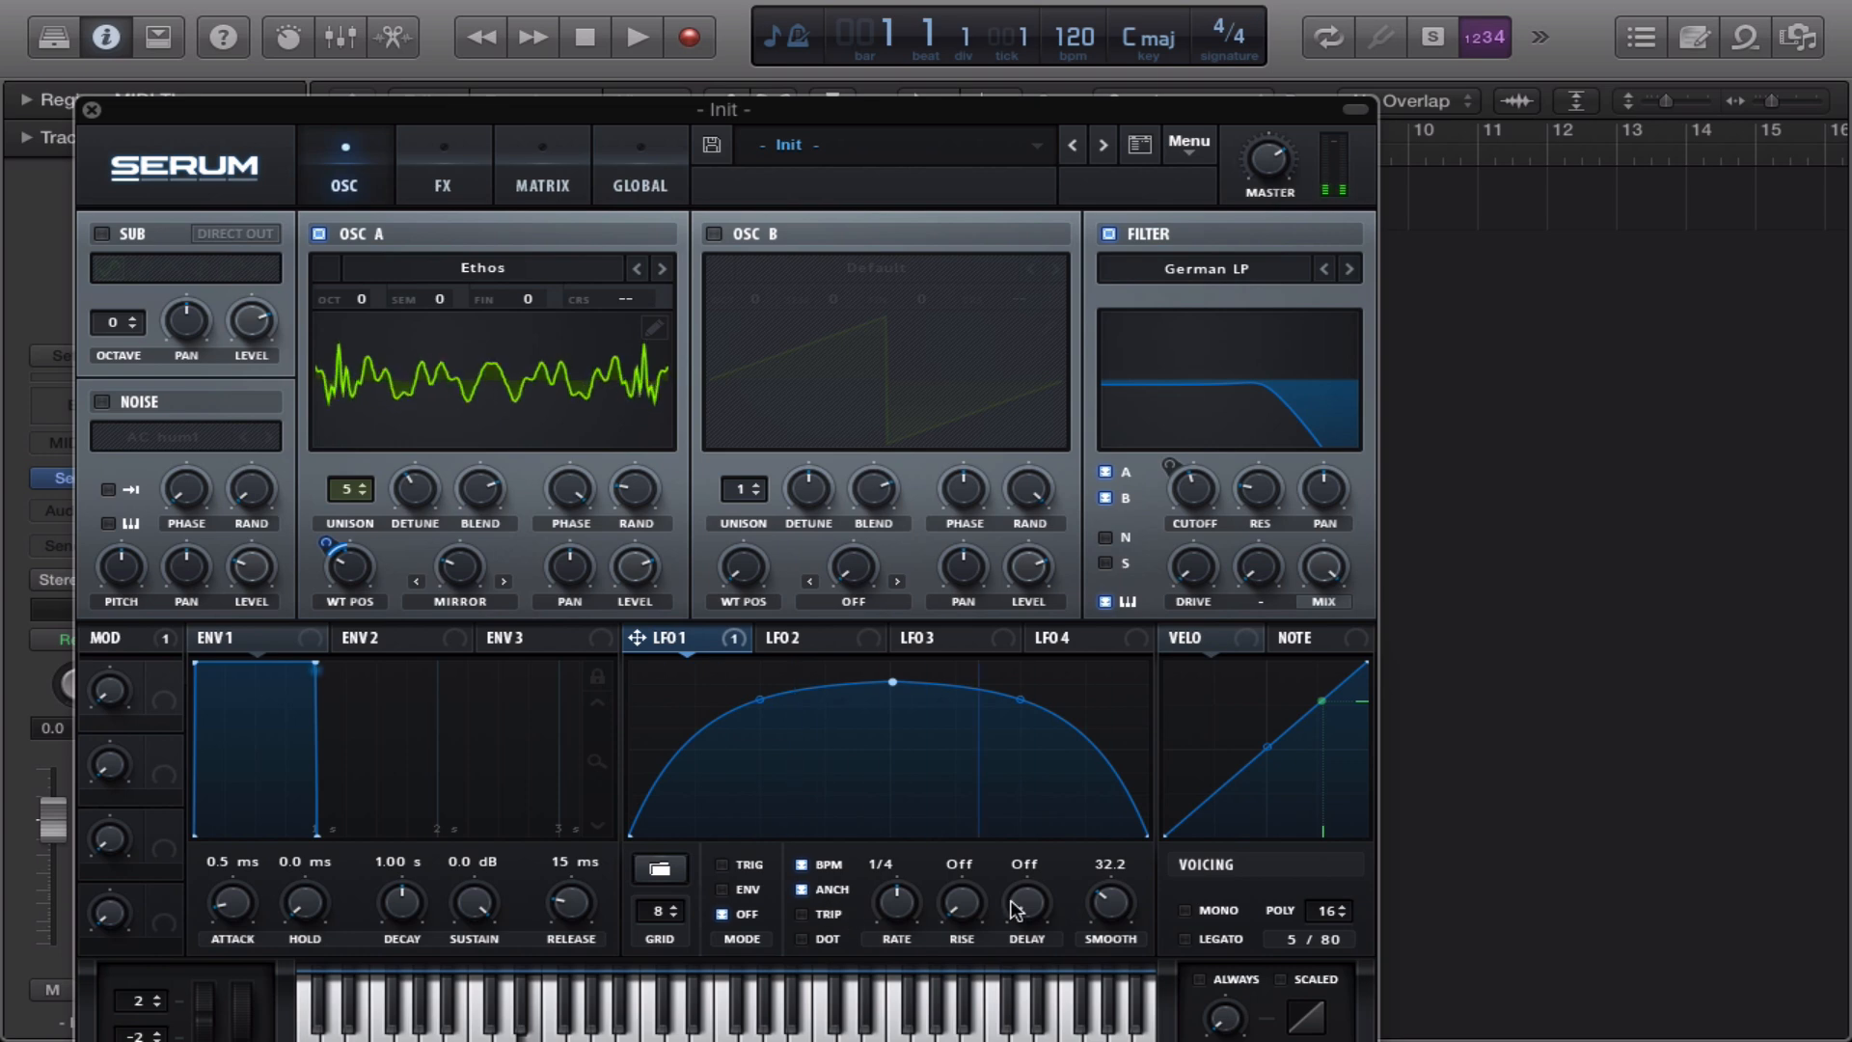
left_click_drag(1109, 902, 1130, 711)
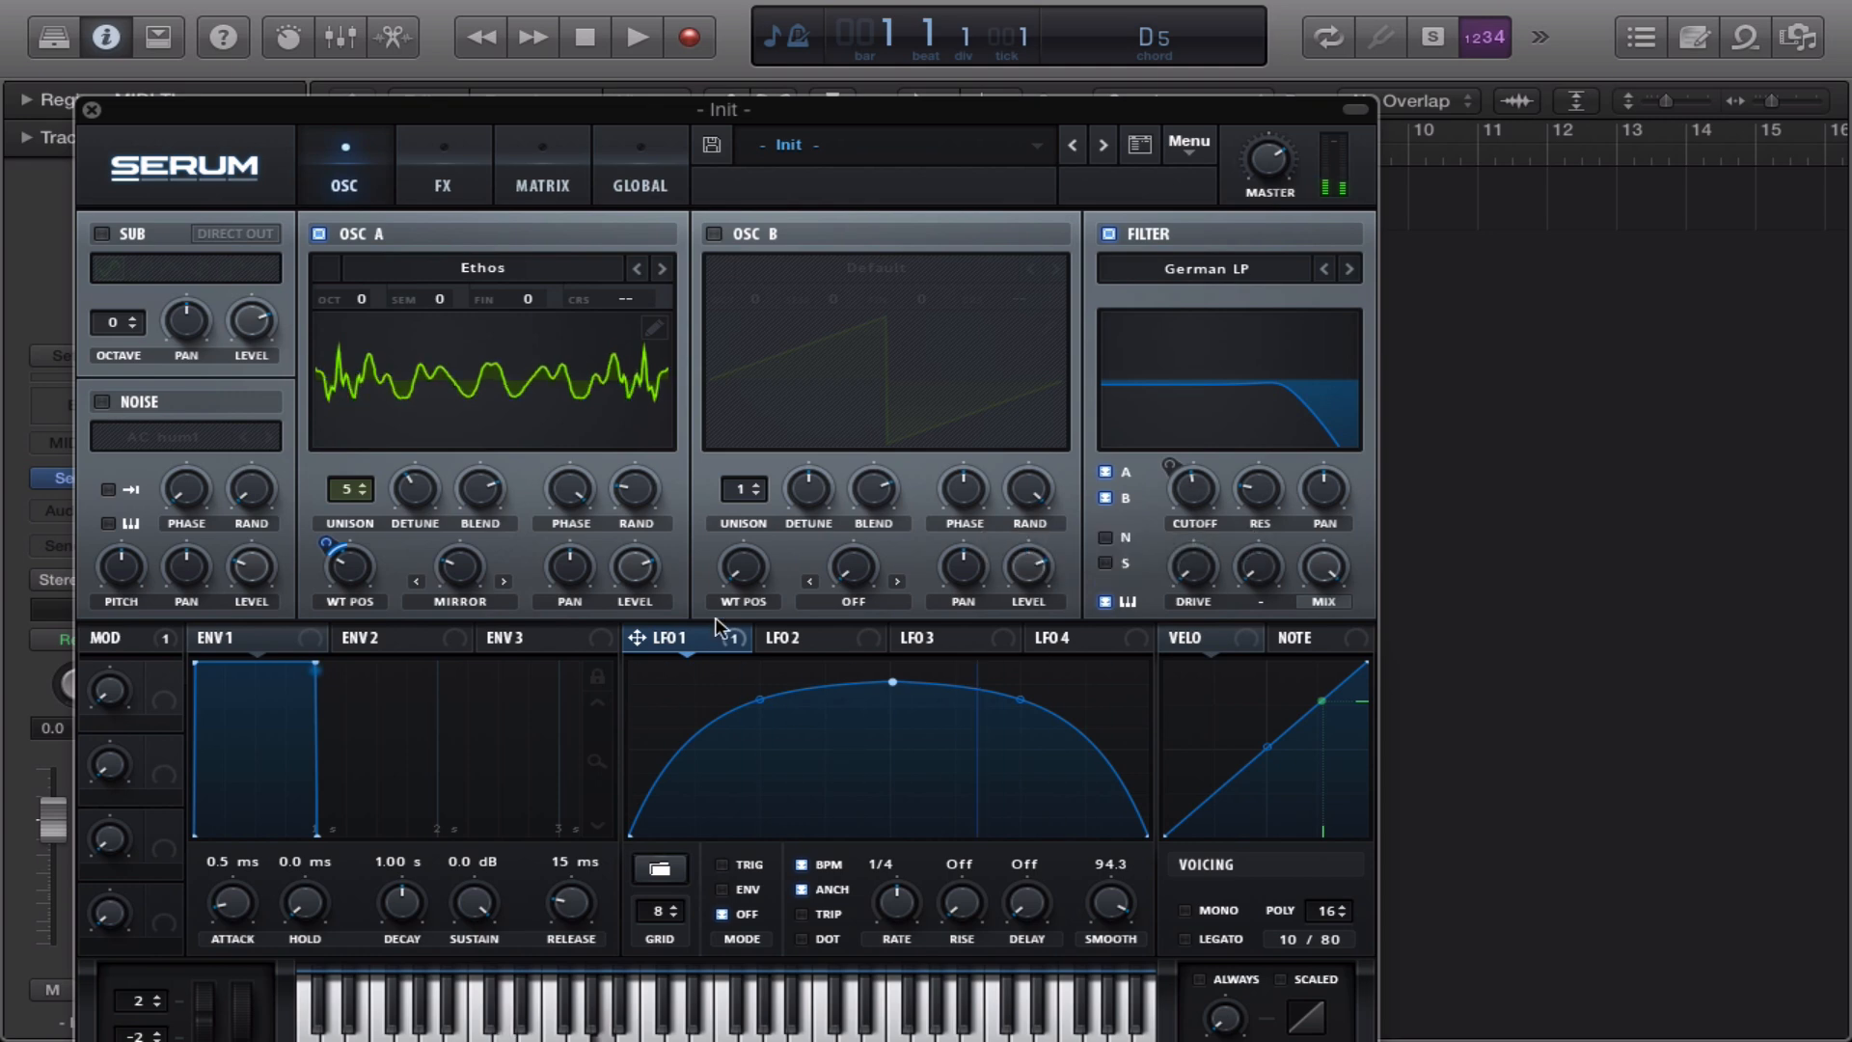
Soften envelope 1 with an attack of 237 ms and a release of 167 ms
mouse_move(234, 907)
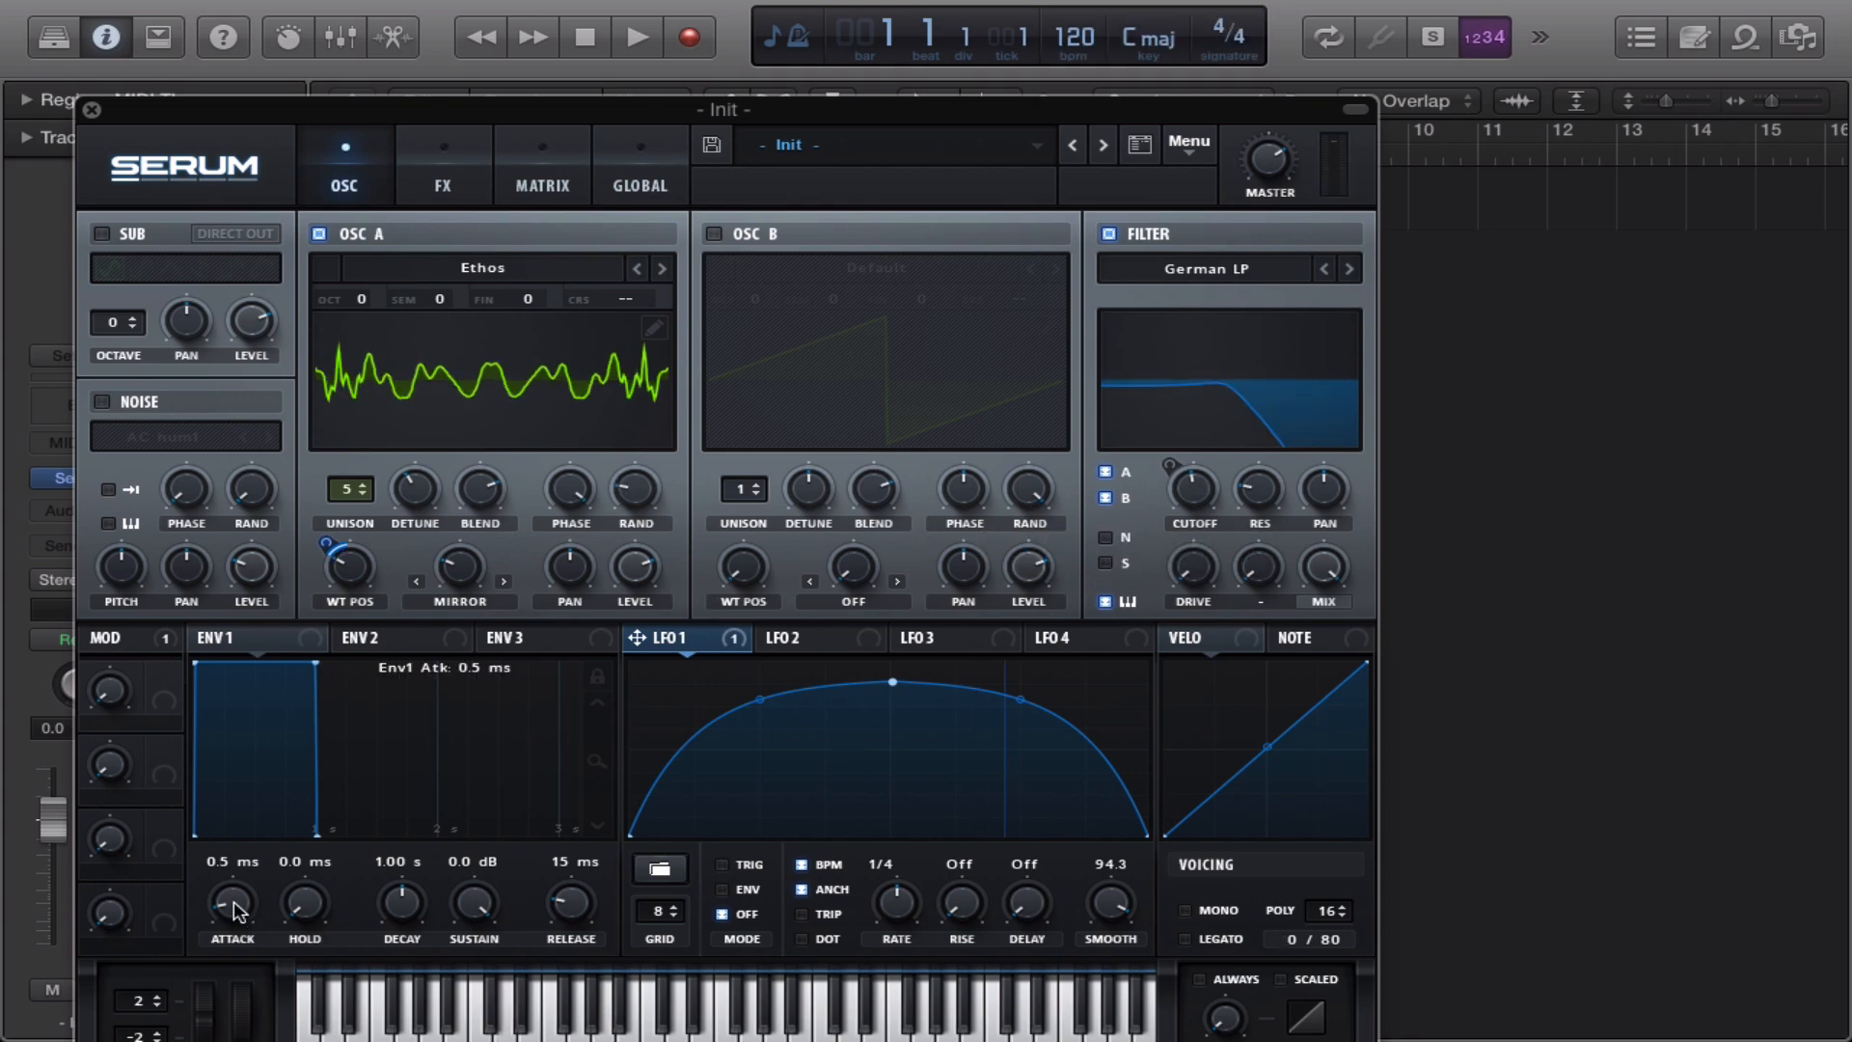
left_click_drag(233, 900, 214, 803)
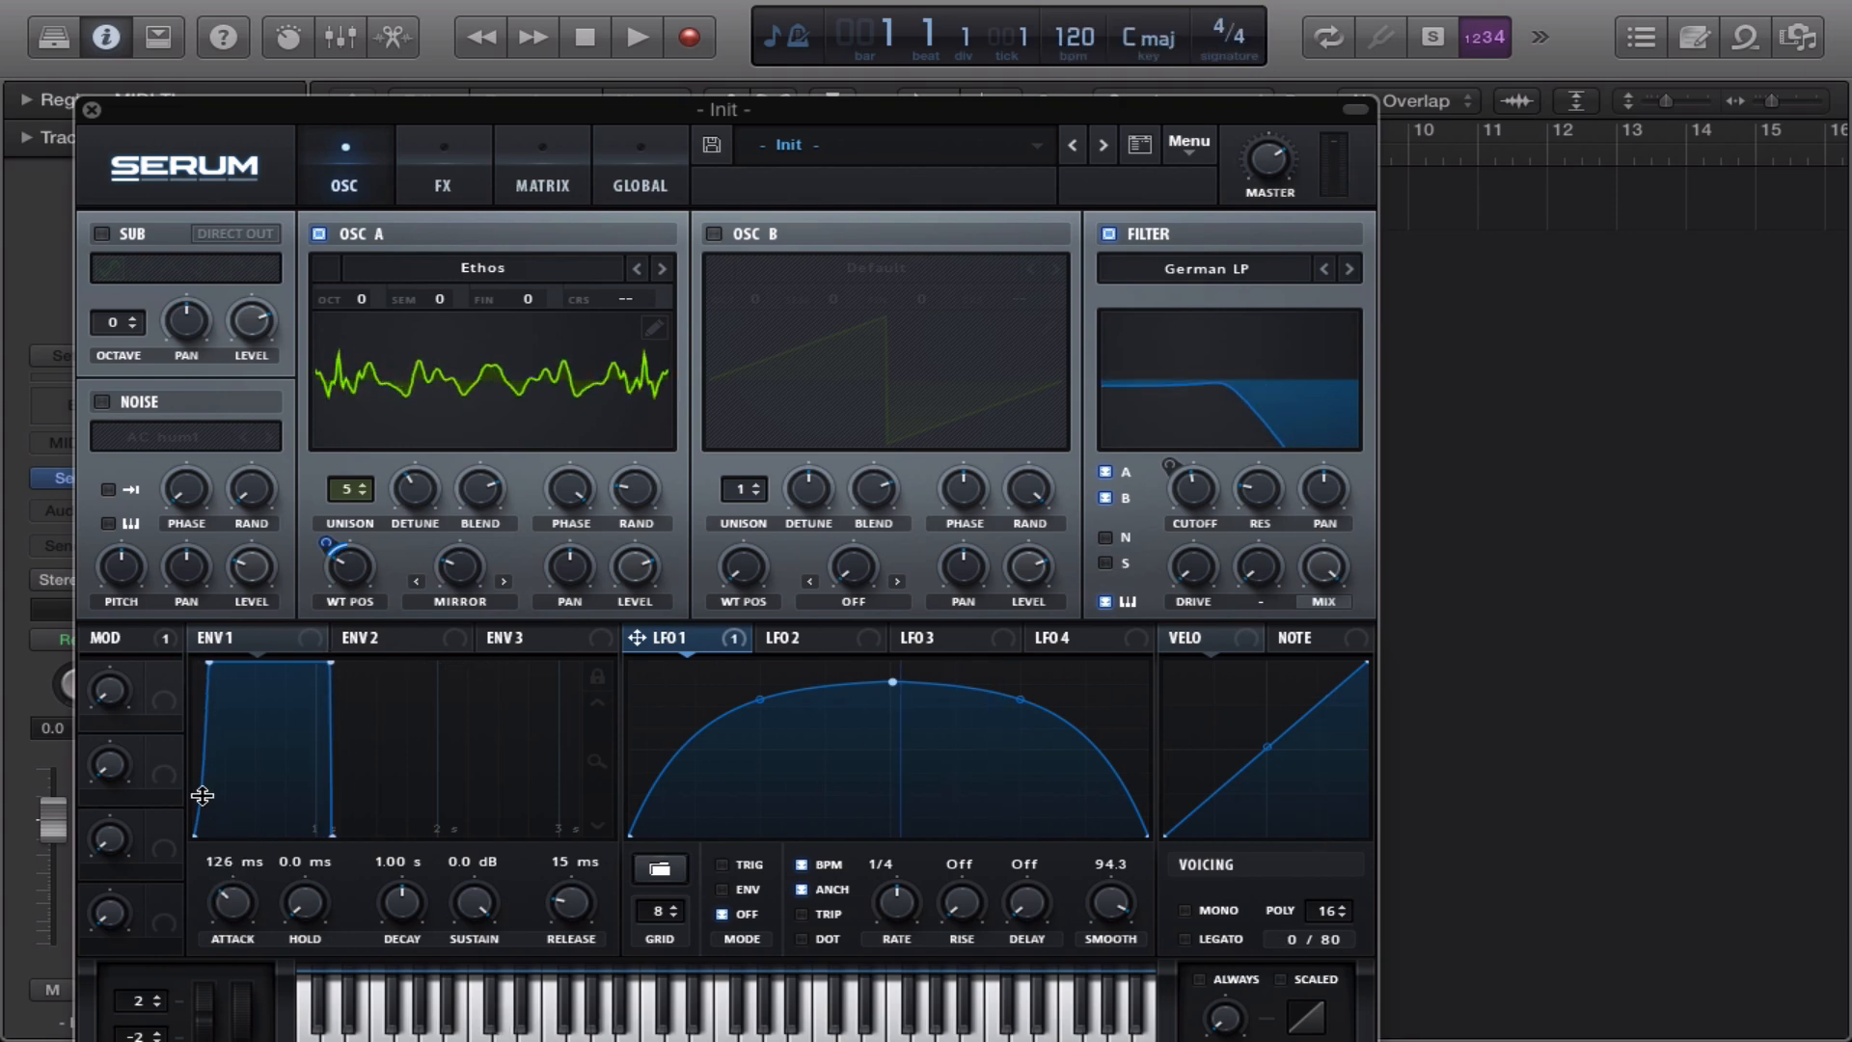
left_click_drag(582, 899, 569, 843)
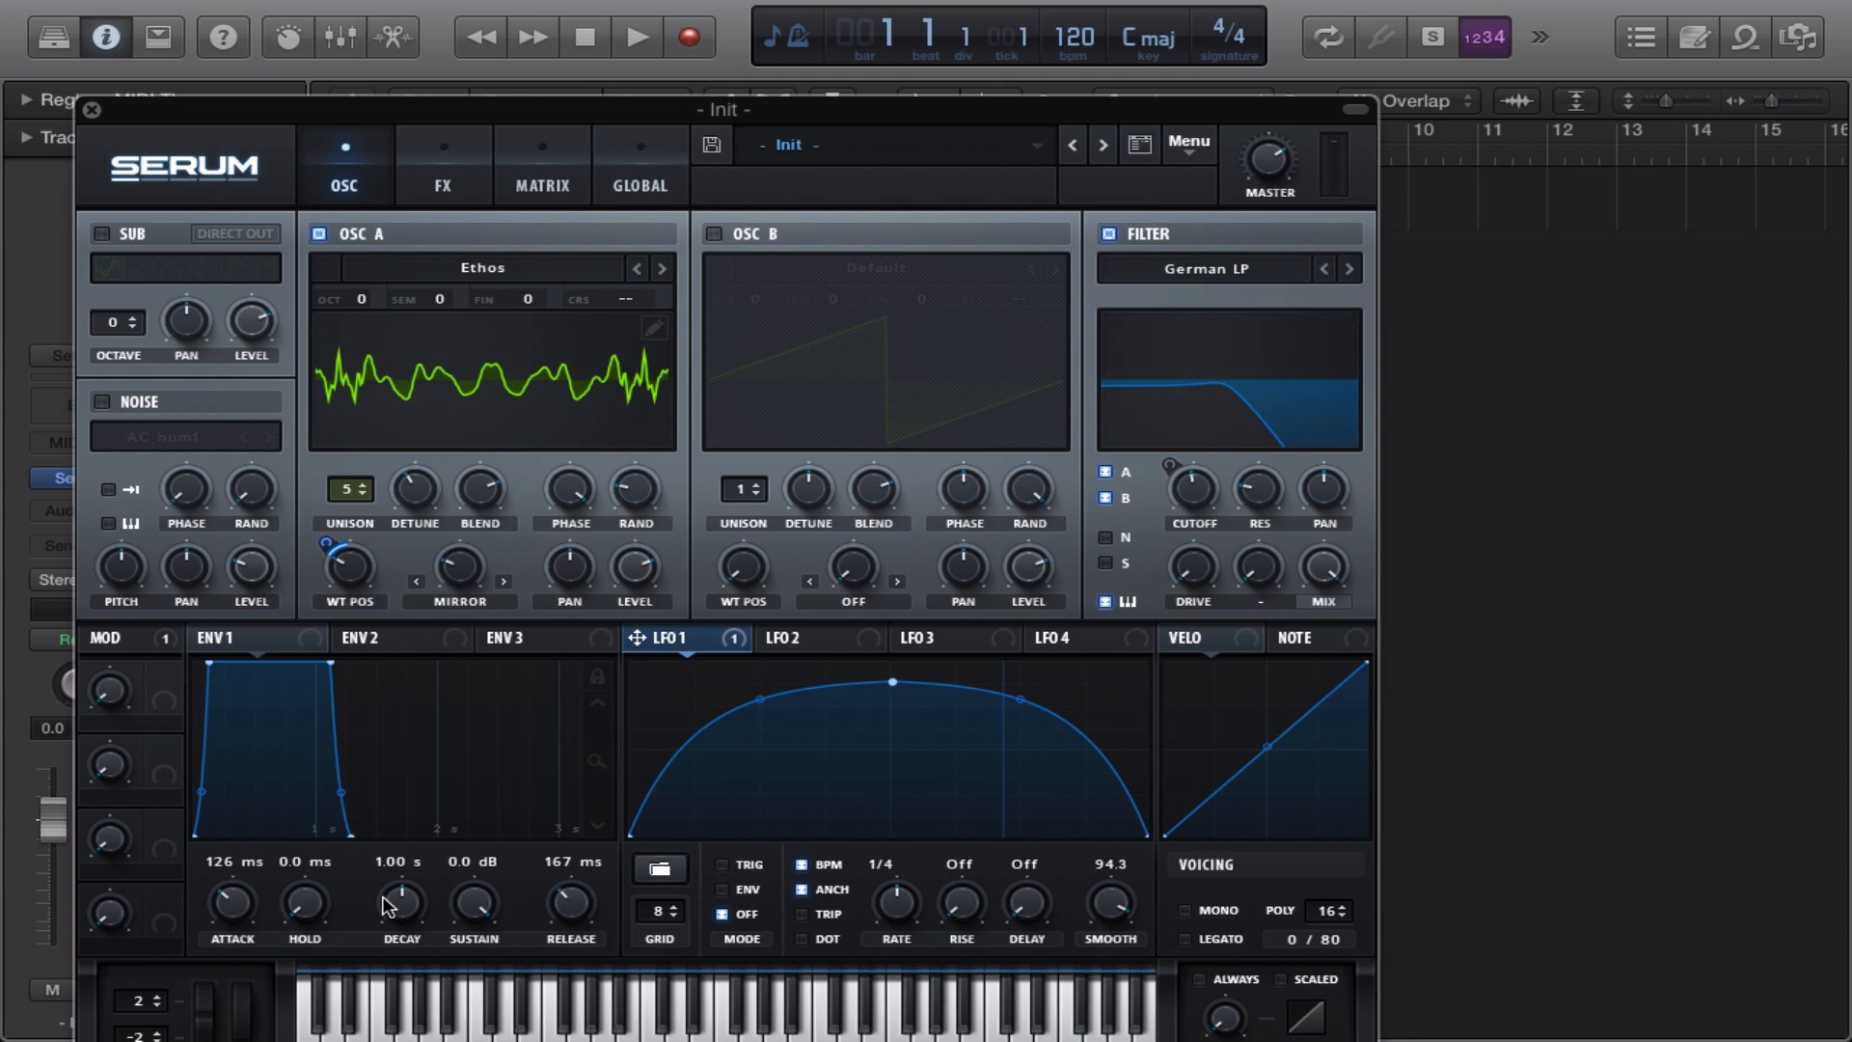
left_click_drag(231, 885, 232, 873)
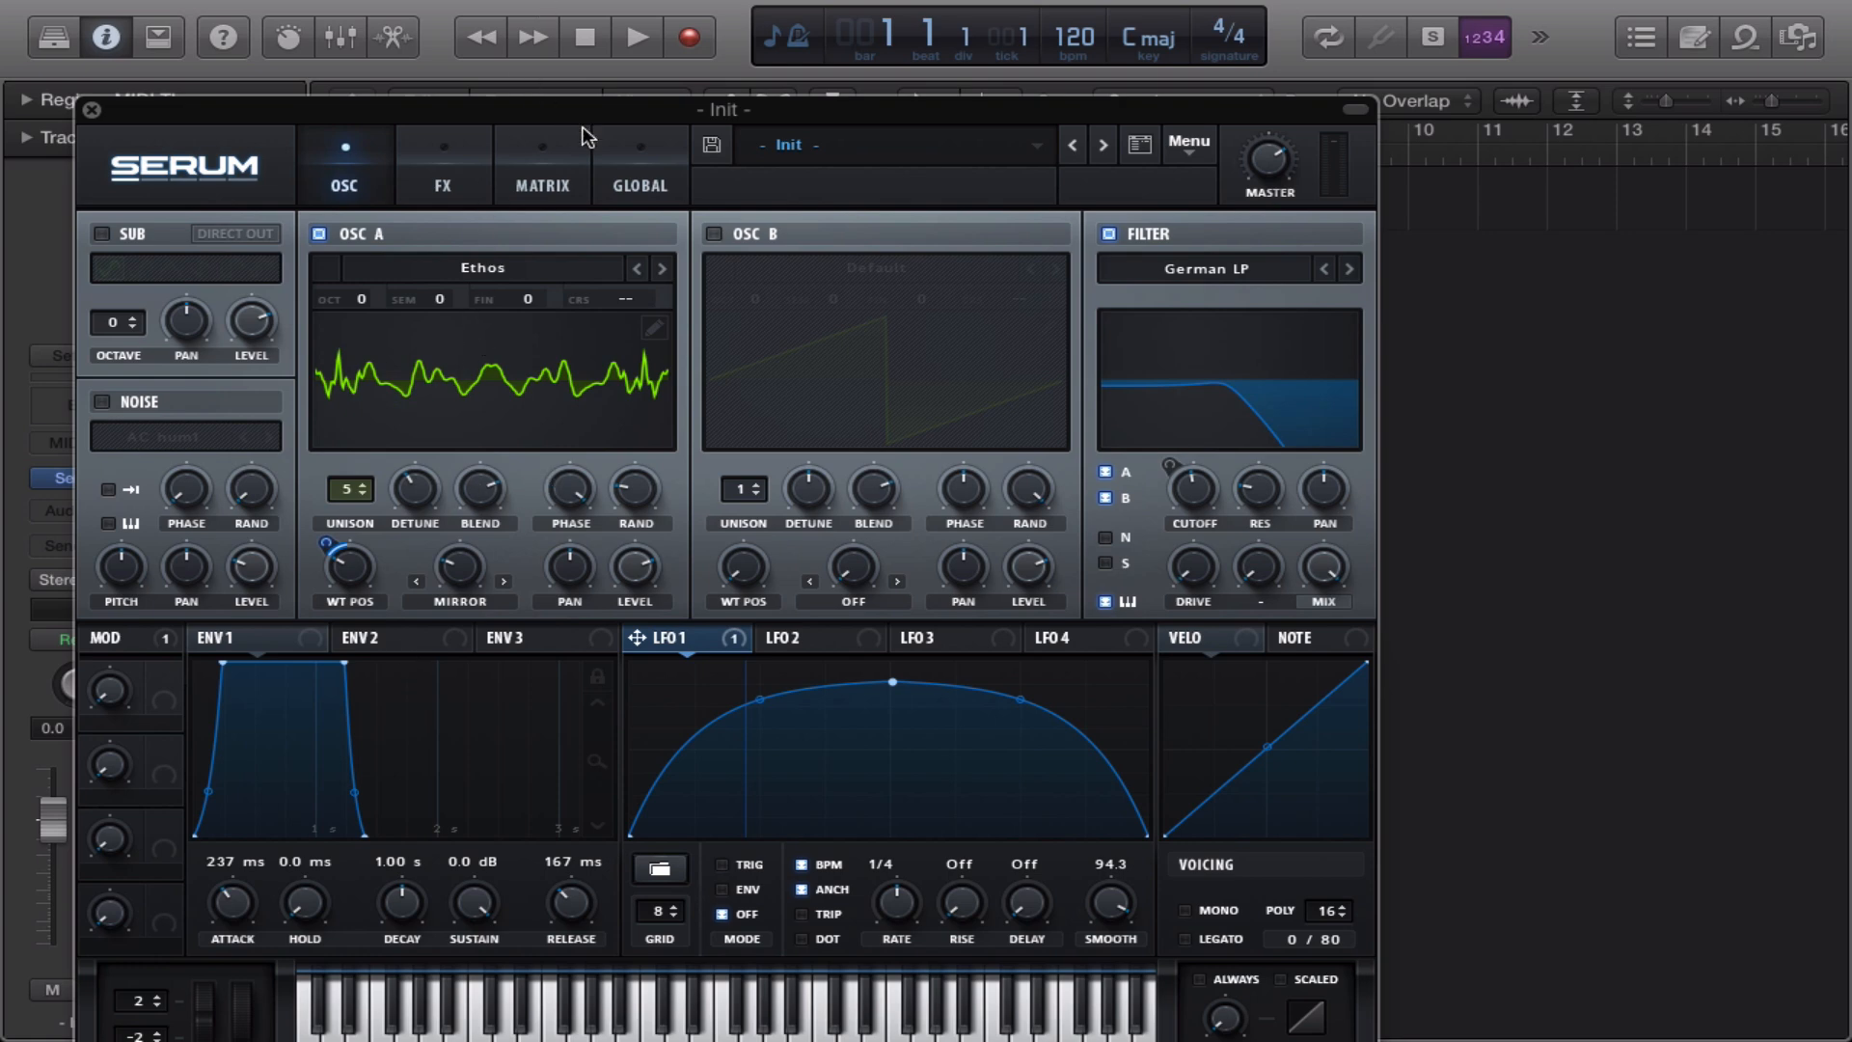
In the global unison settings, set oscillator A's WT Pos spread to 20 and its mode to Super
left_click(612, 155)
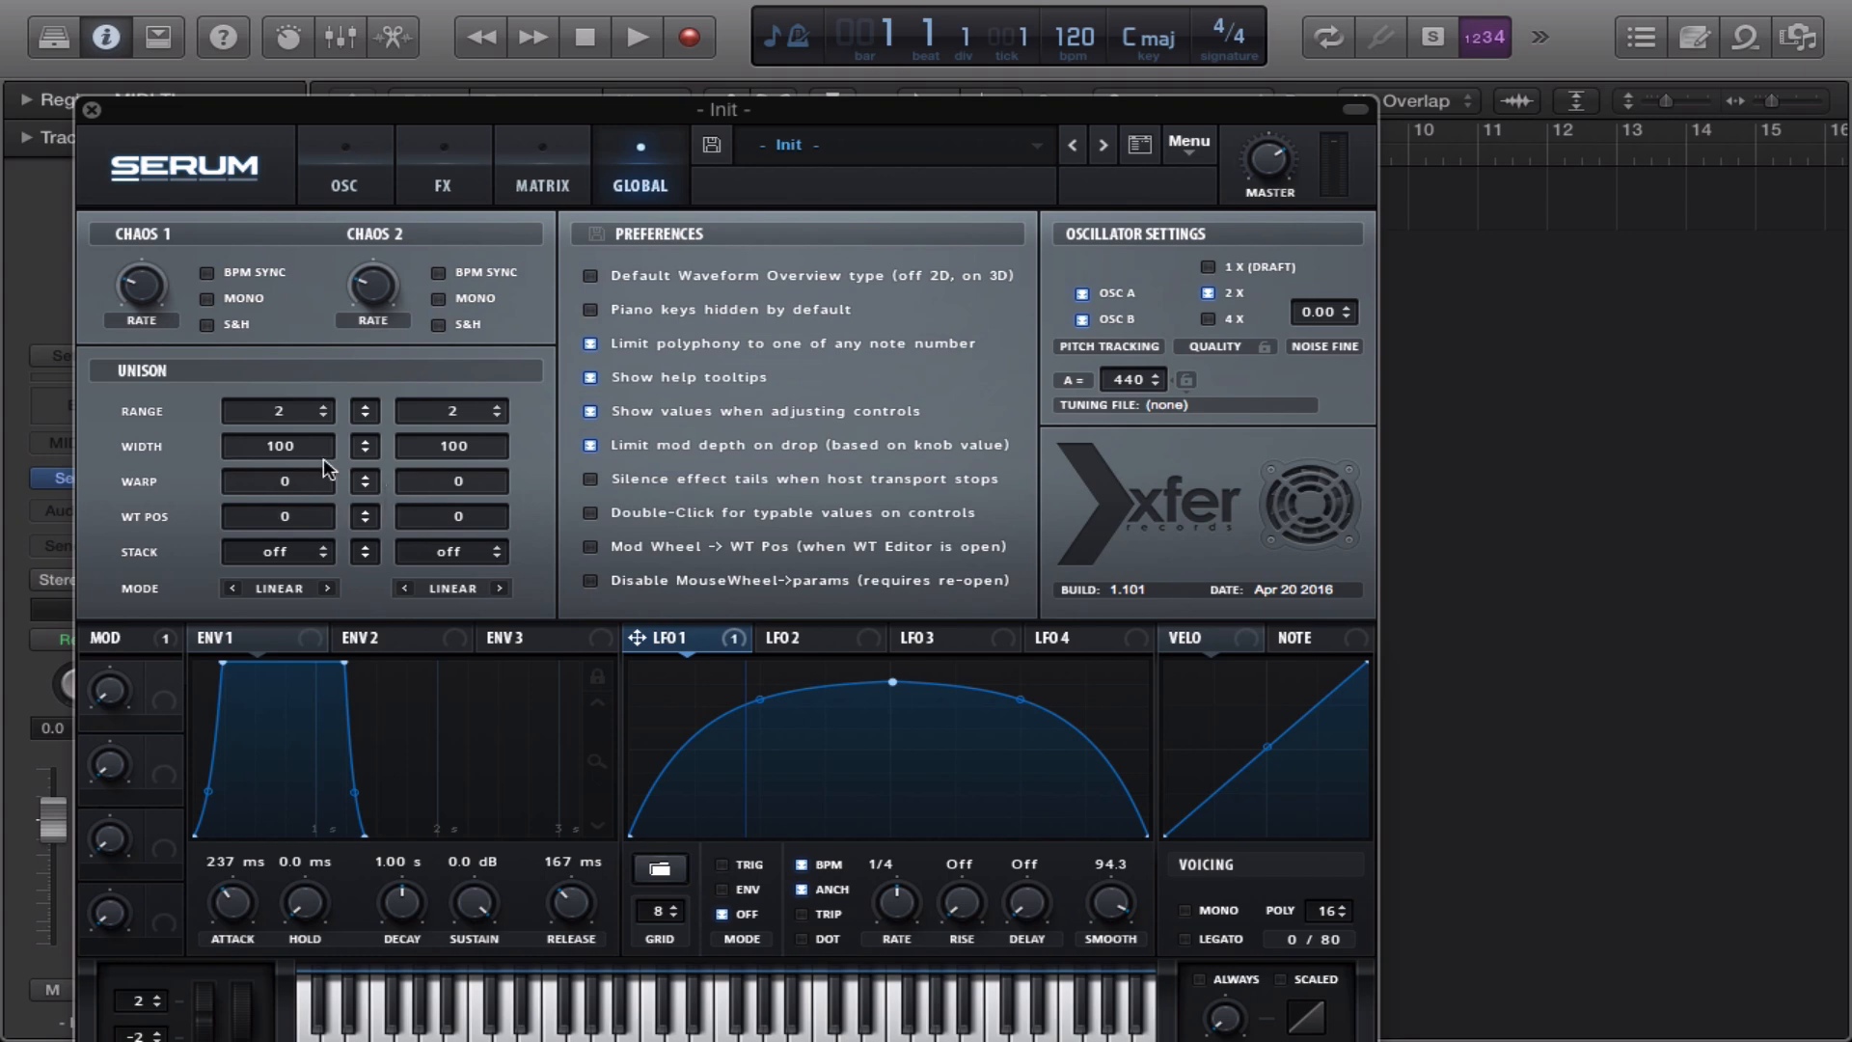
left_click_drag(279, 530, 296, 504)
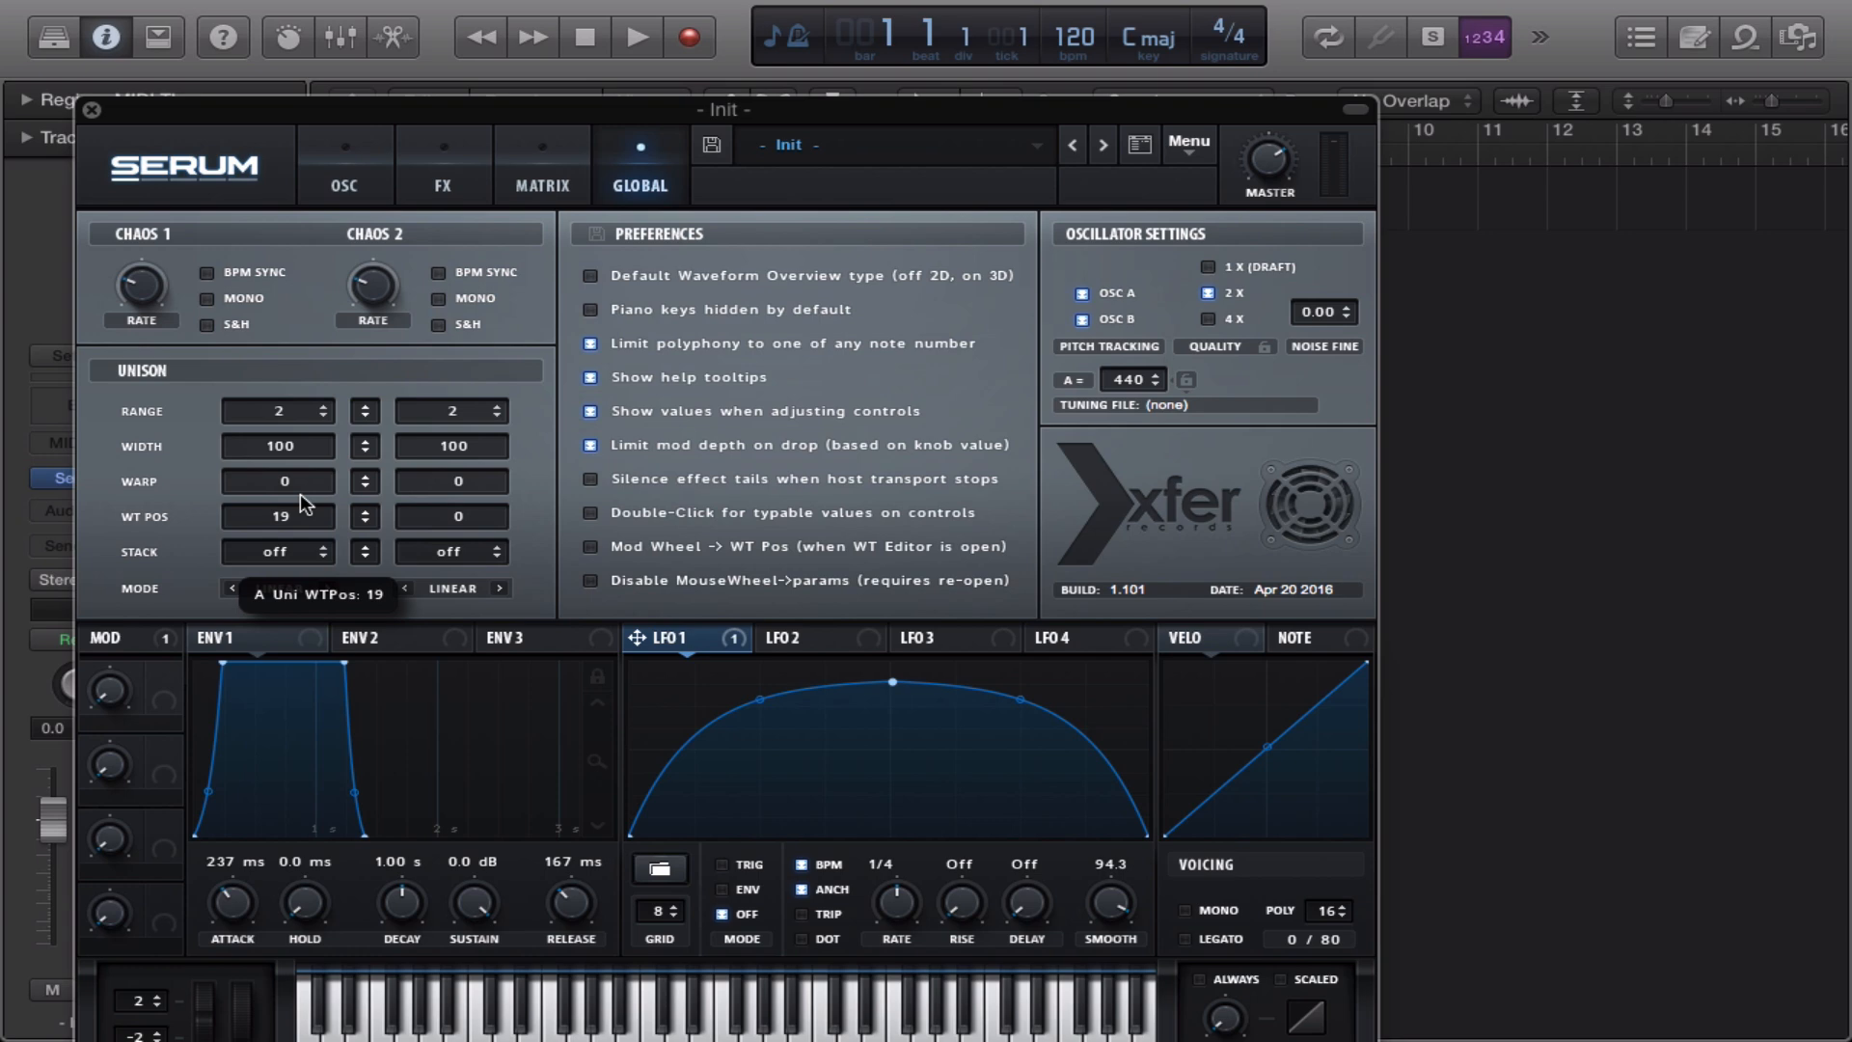
left_click_drag(299, 494, 315, 522)
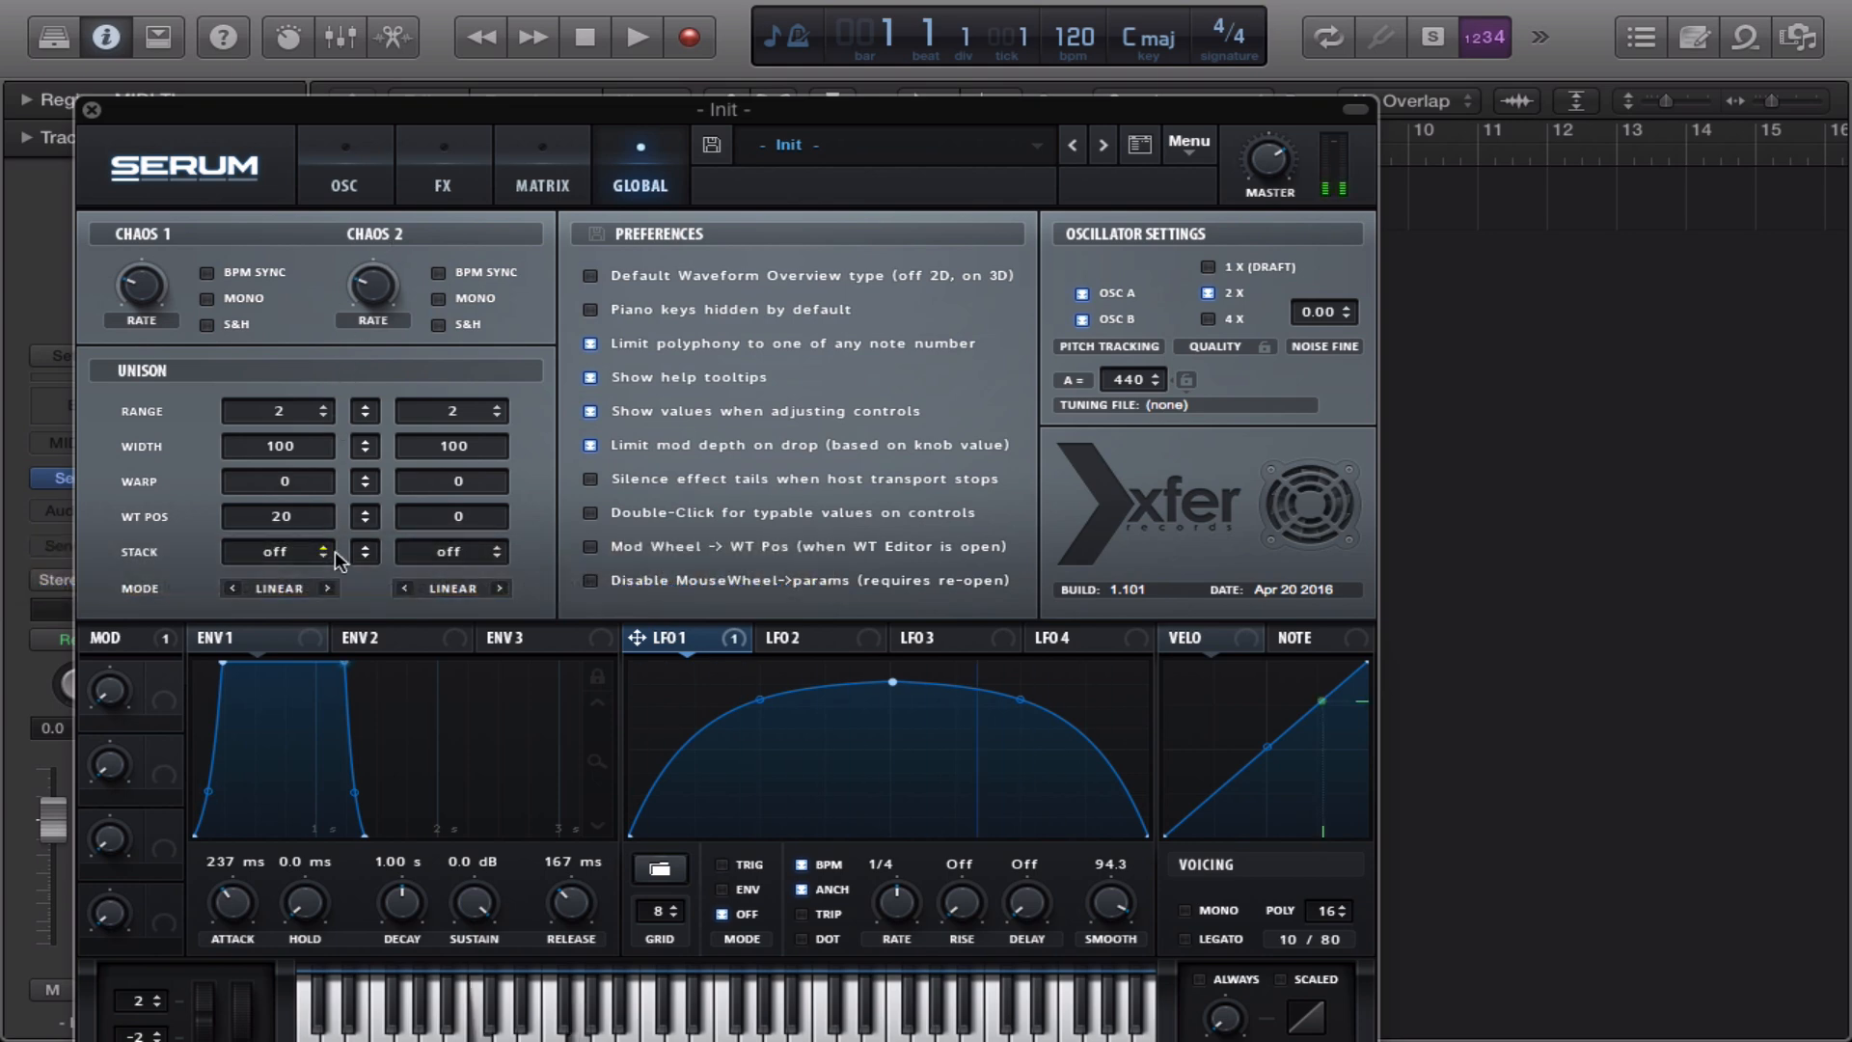
left_click(281, 590)
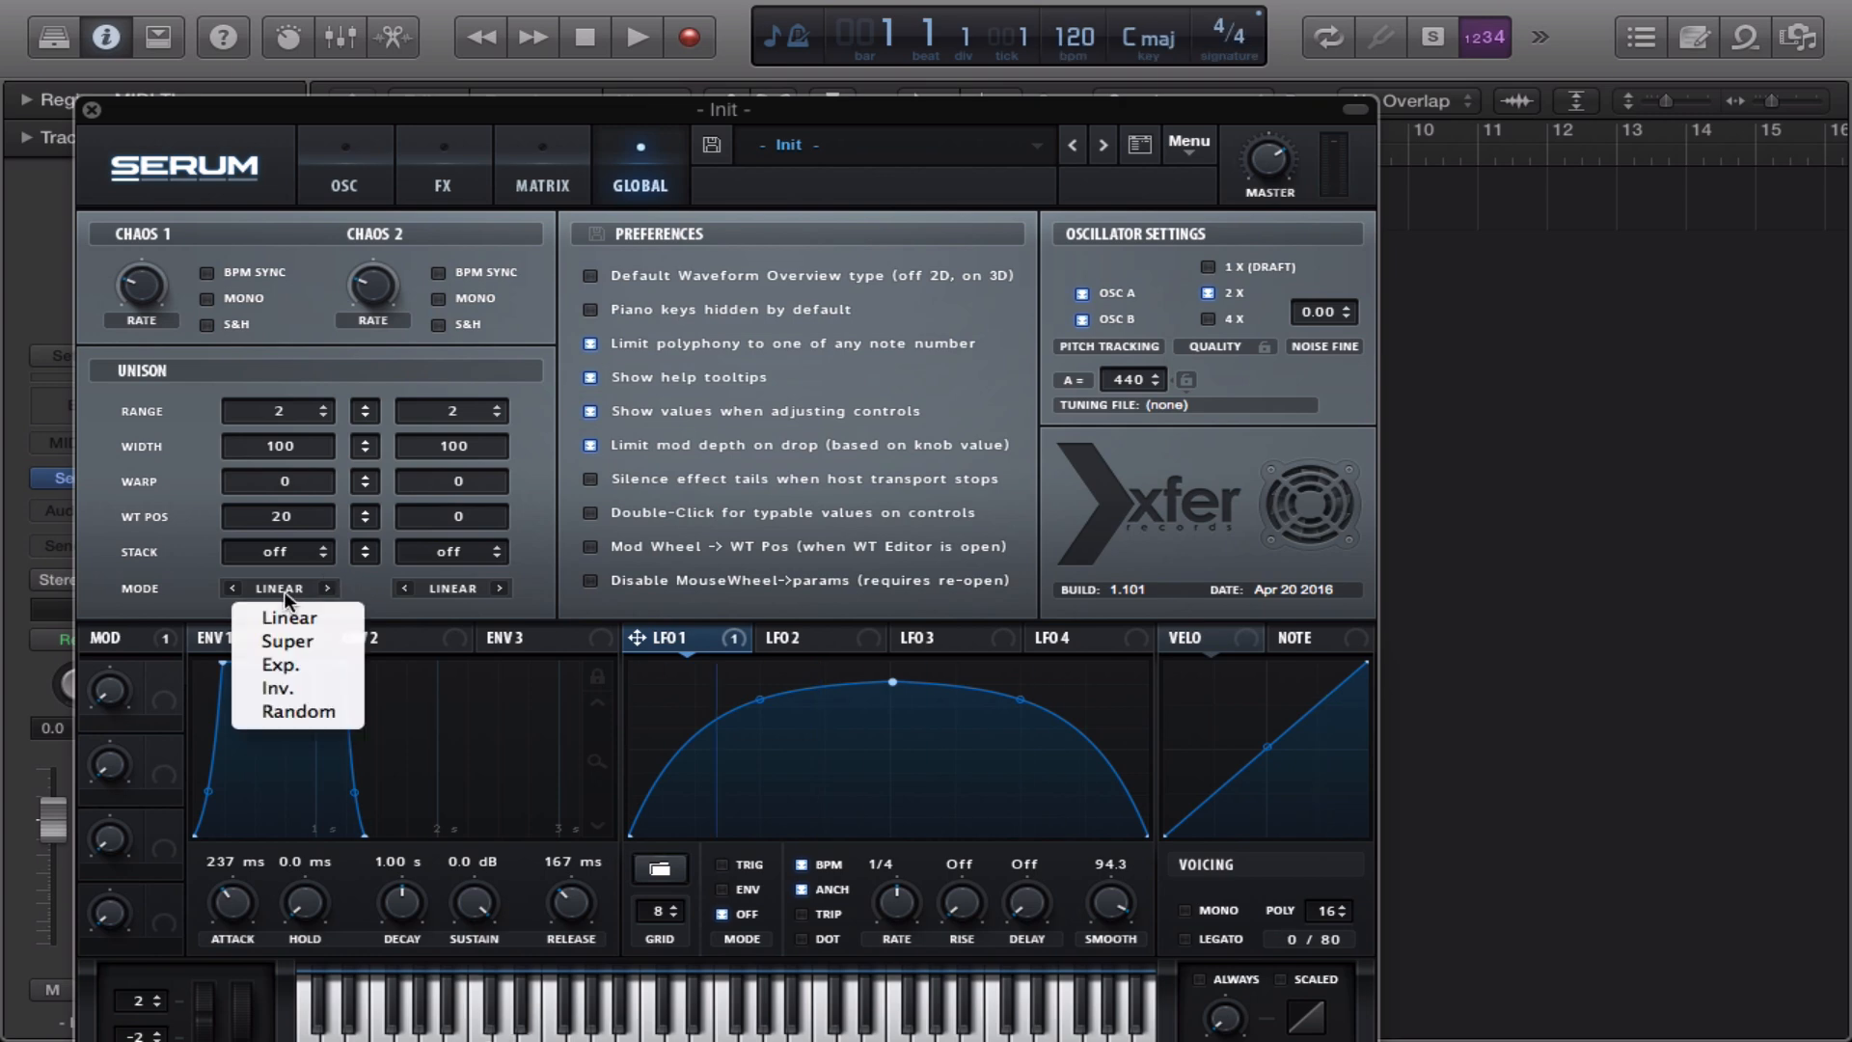
left_click(292, 642)
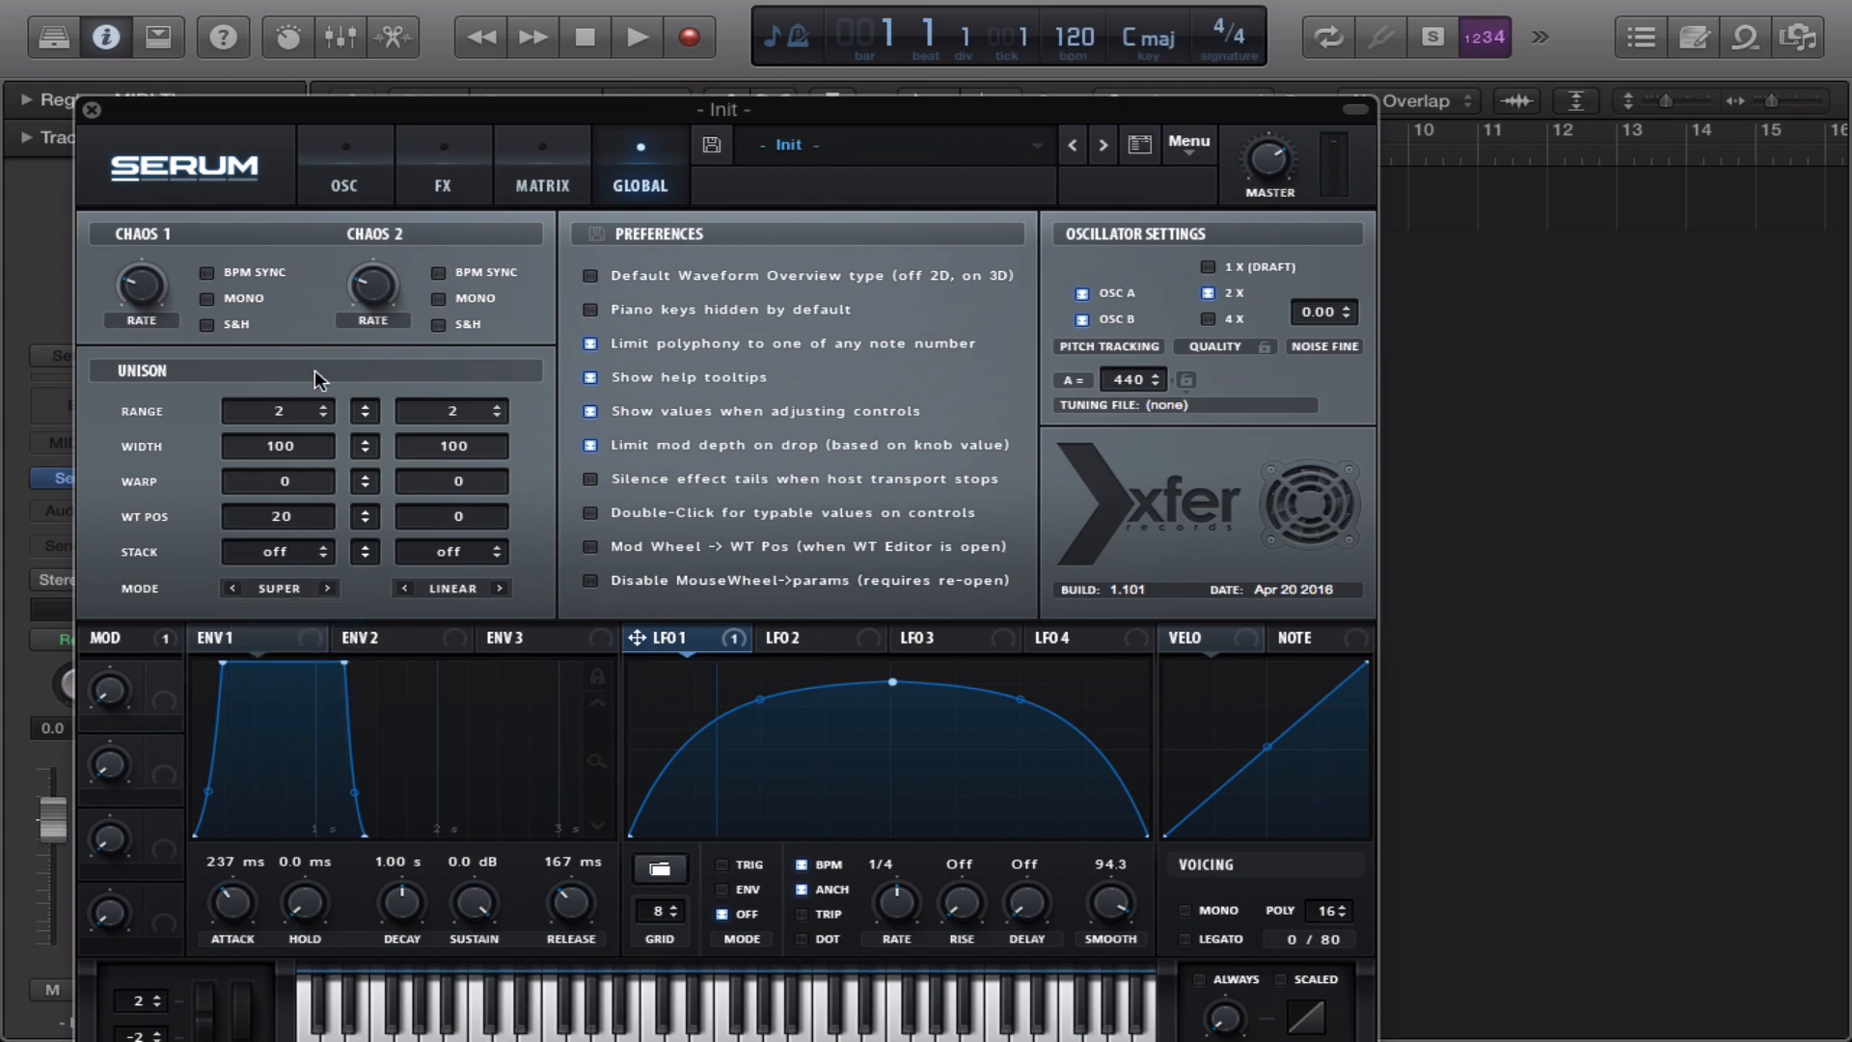
Fine-tune oscillator A's unison detune and switch its waveform display to the 3D wavetable view
left_click(345, 150)
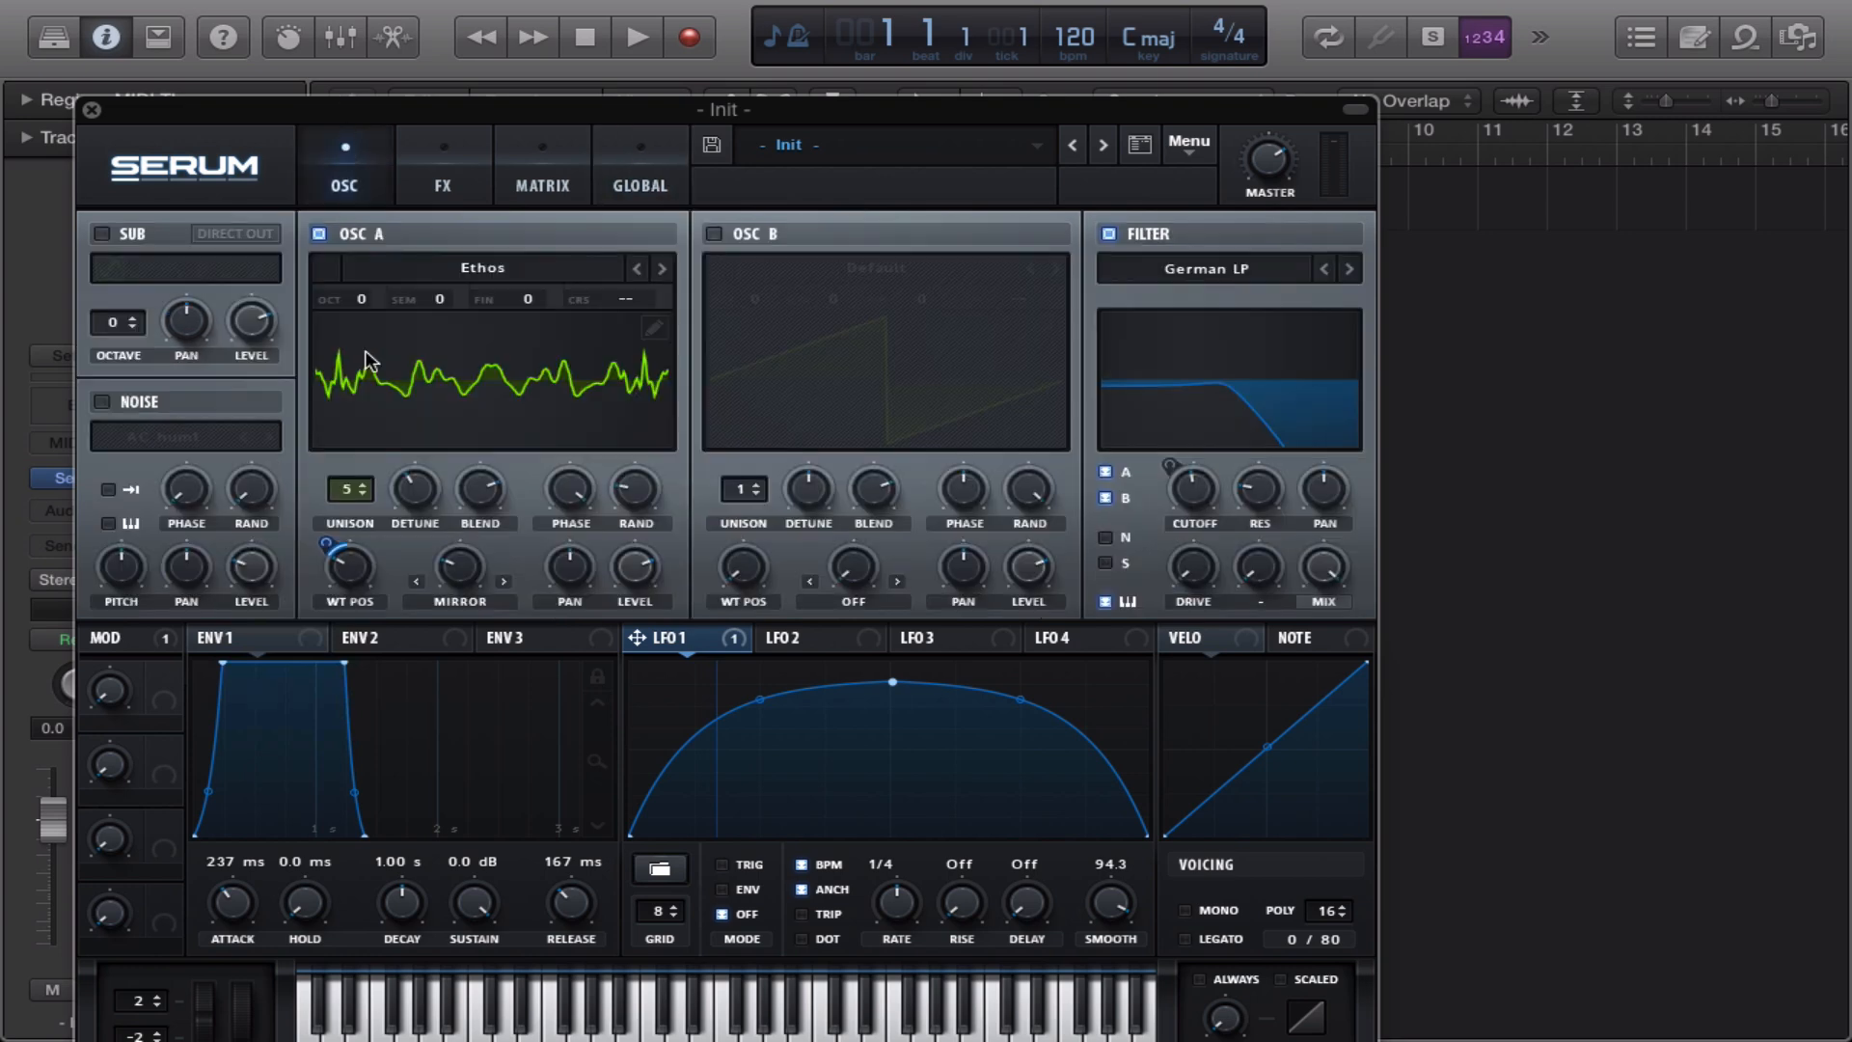
left_click_drag(419, 490, 405, 473)
left_click(413, 473)
left_click_drag(394, 432, 392, 423)
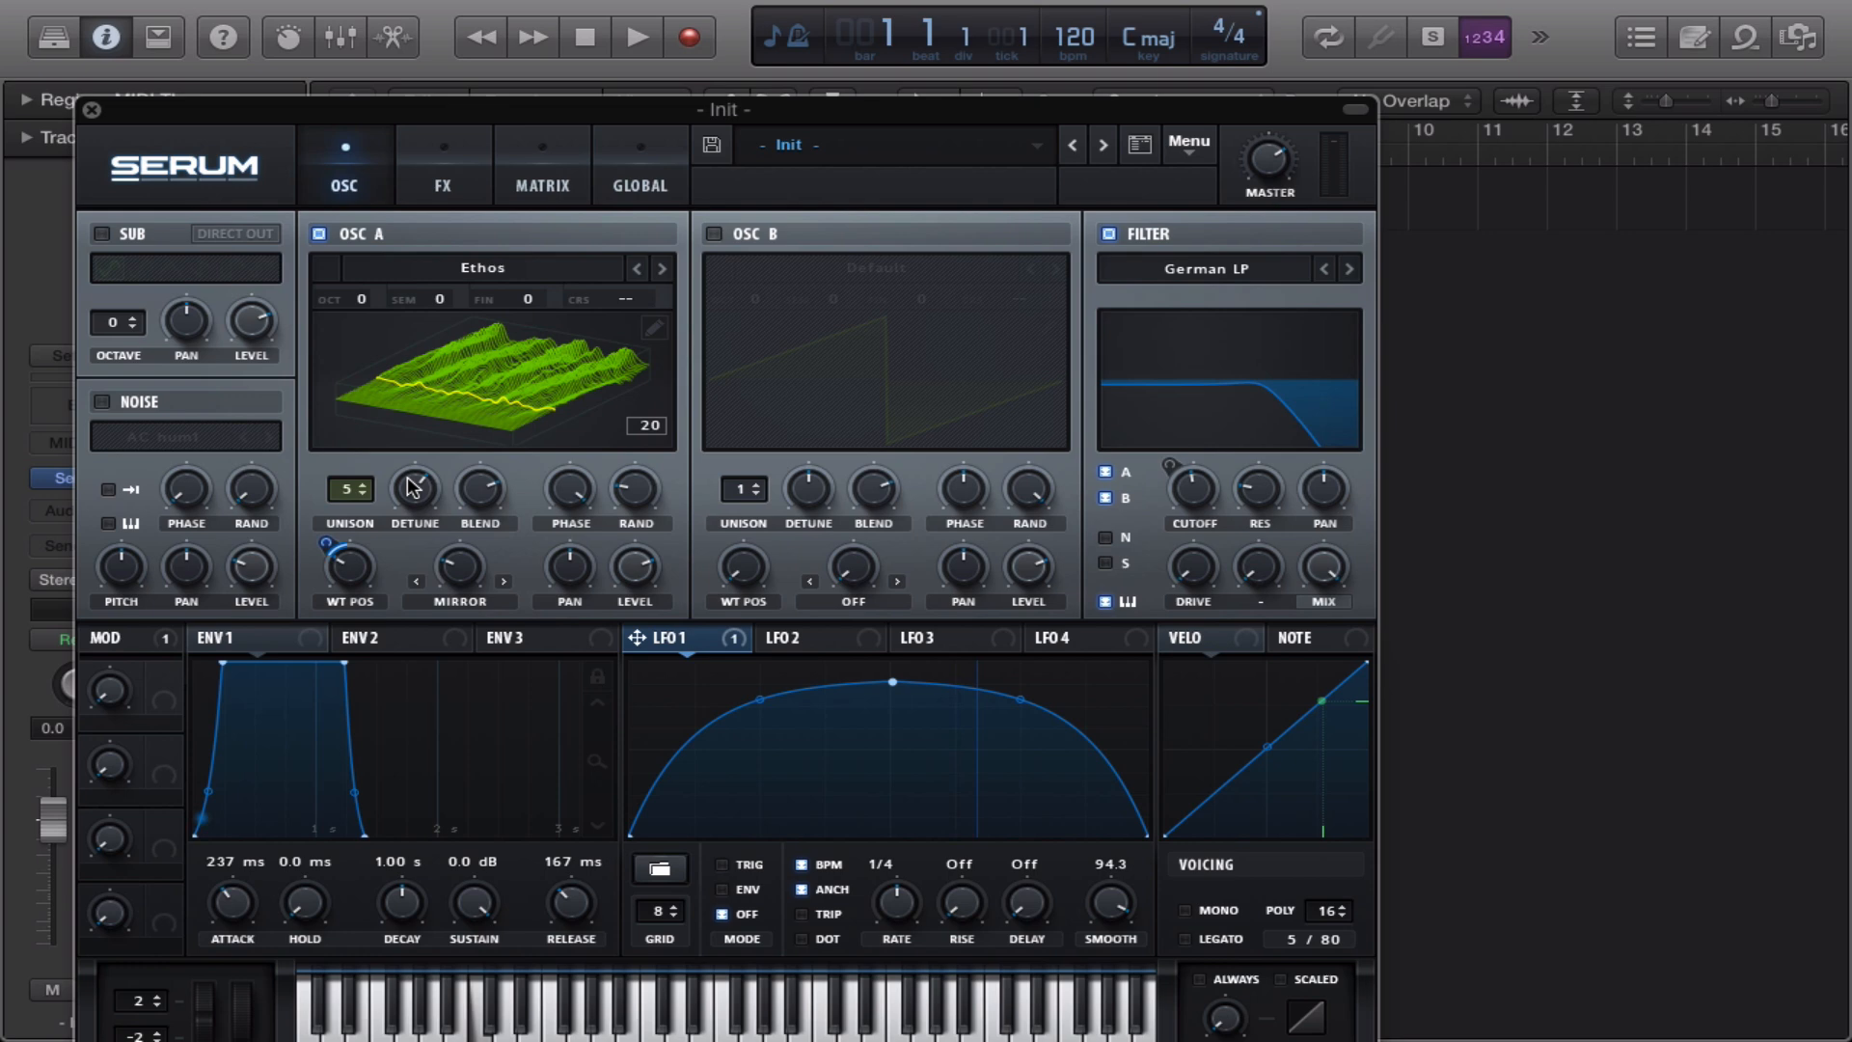
left_click_drag(415, 489, 415, 552)
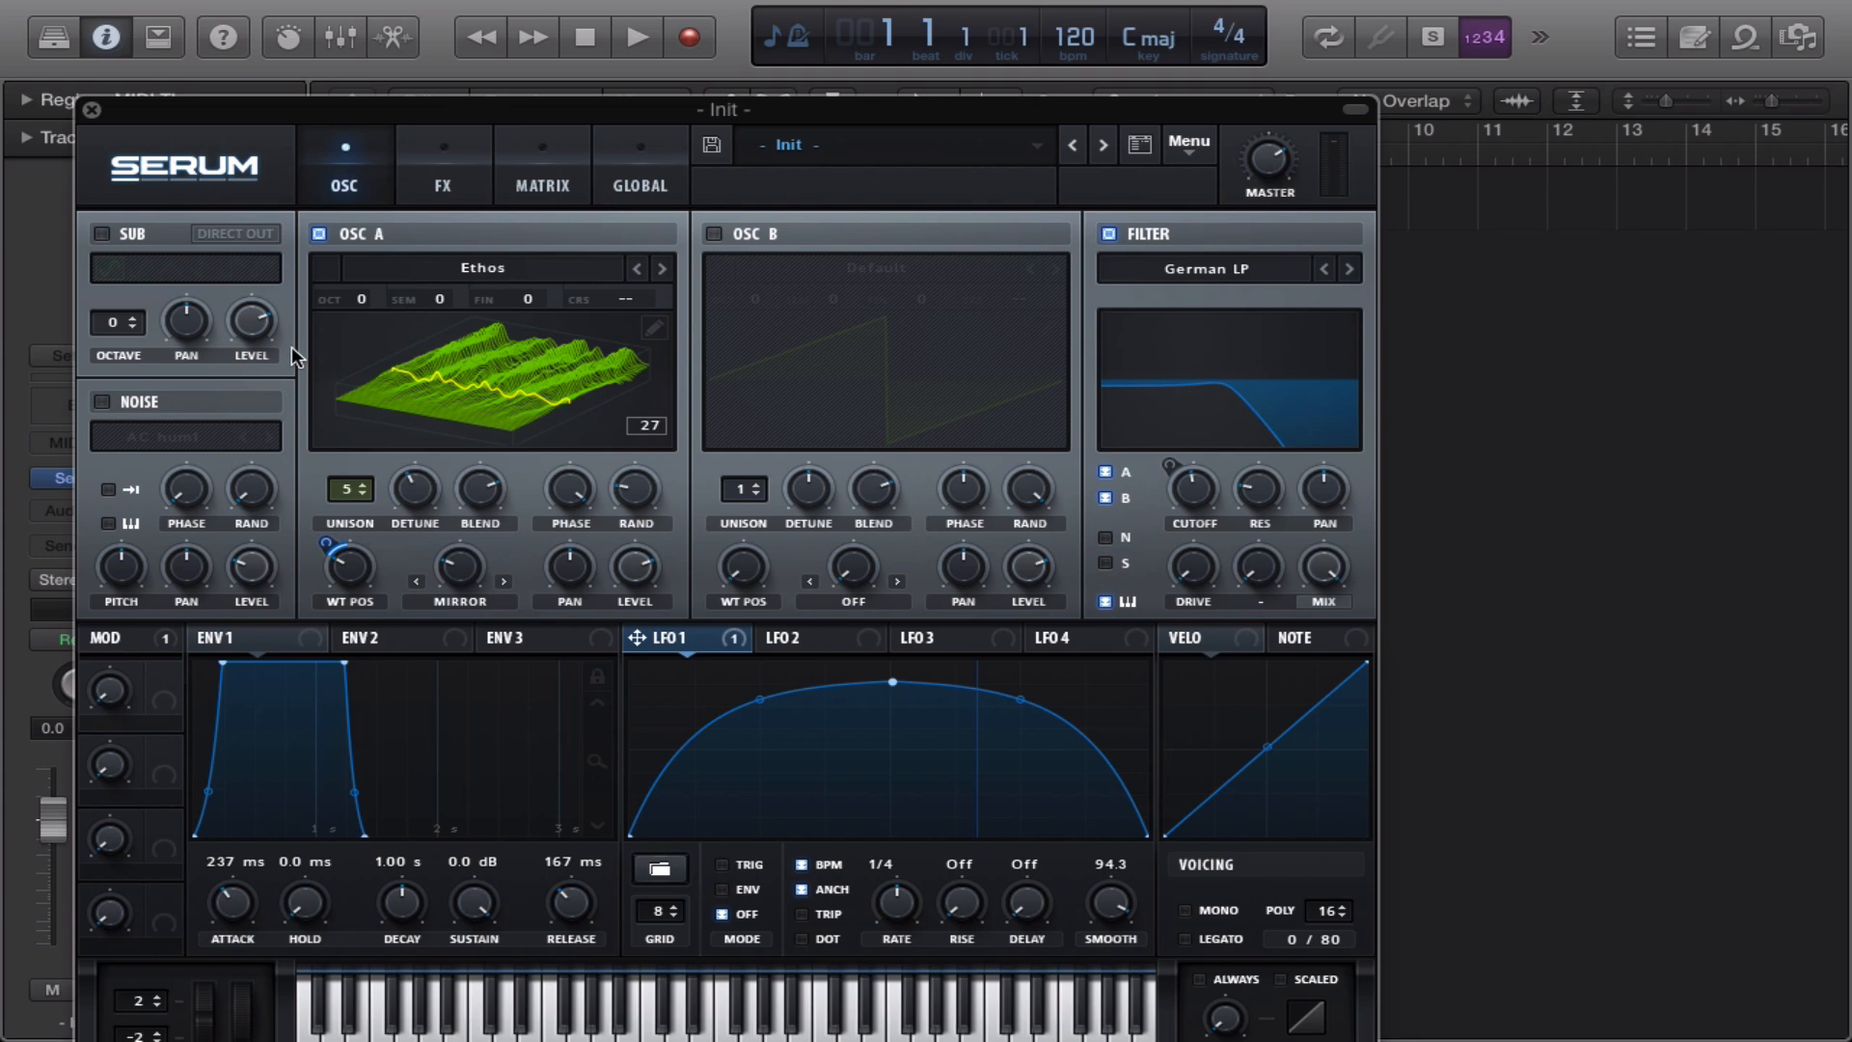
Enable oscillator B with the Kream wavetable from Factory Digital, and raise its wavetable position with oscillator A switched off
left_click(715, 234)
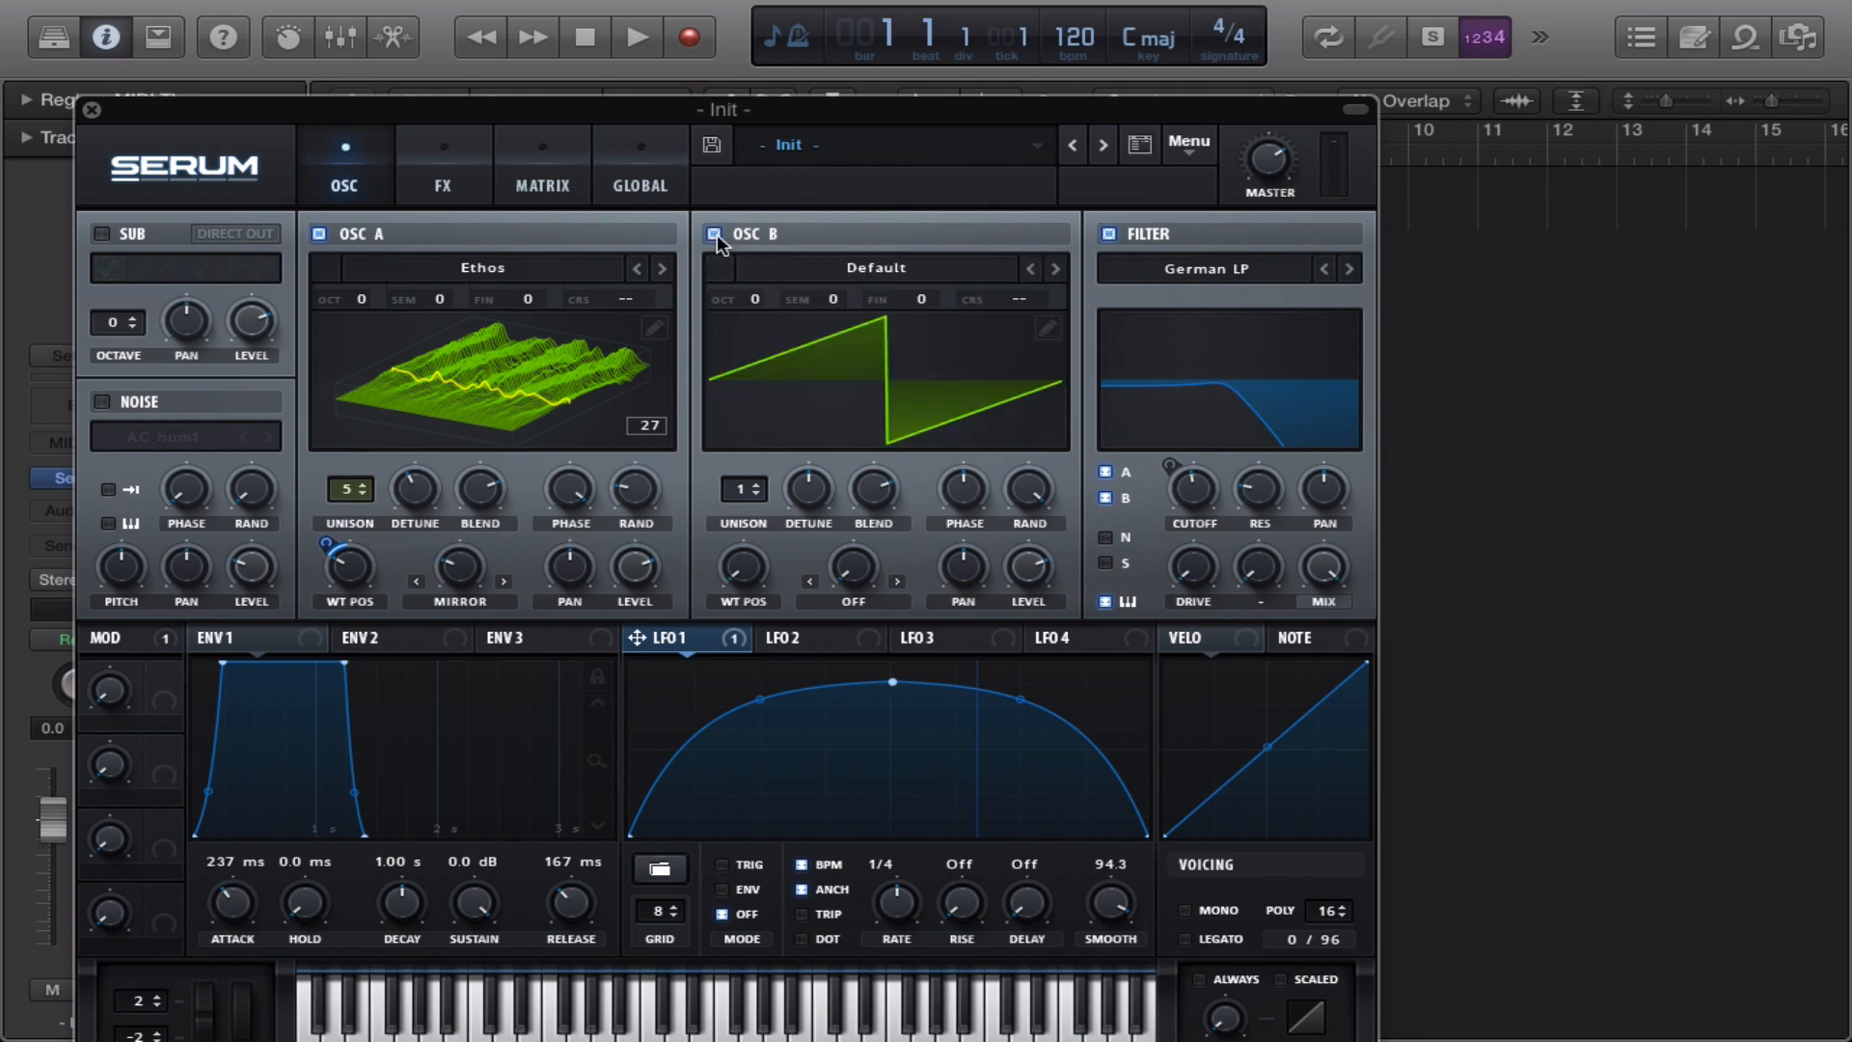
left_click(788, 273)
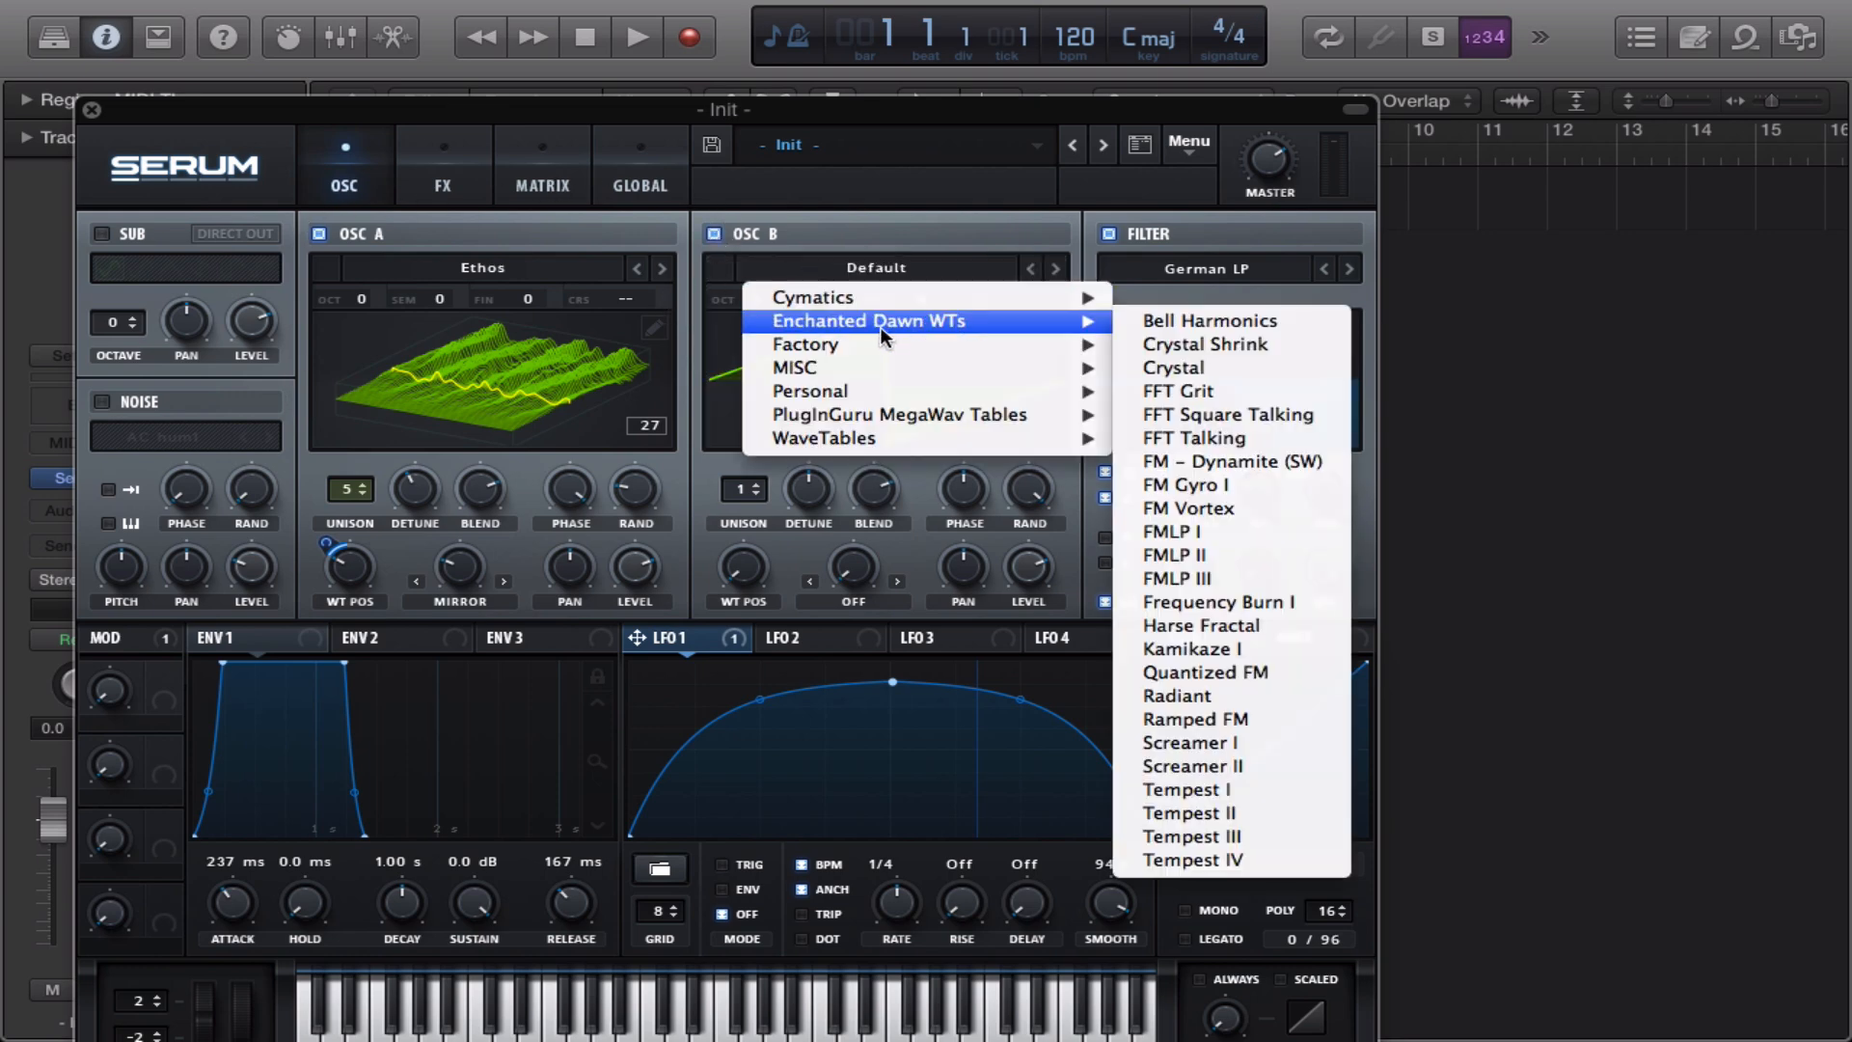
mouse_move(876, 343)
mouse_move(1212, 366)
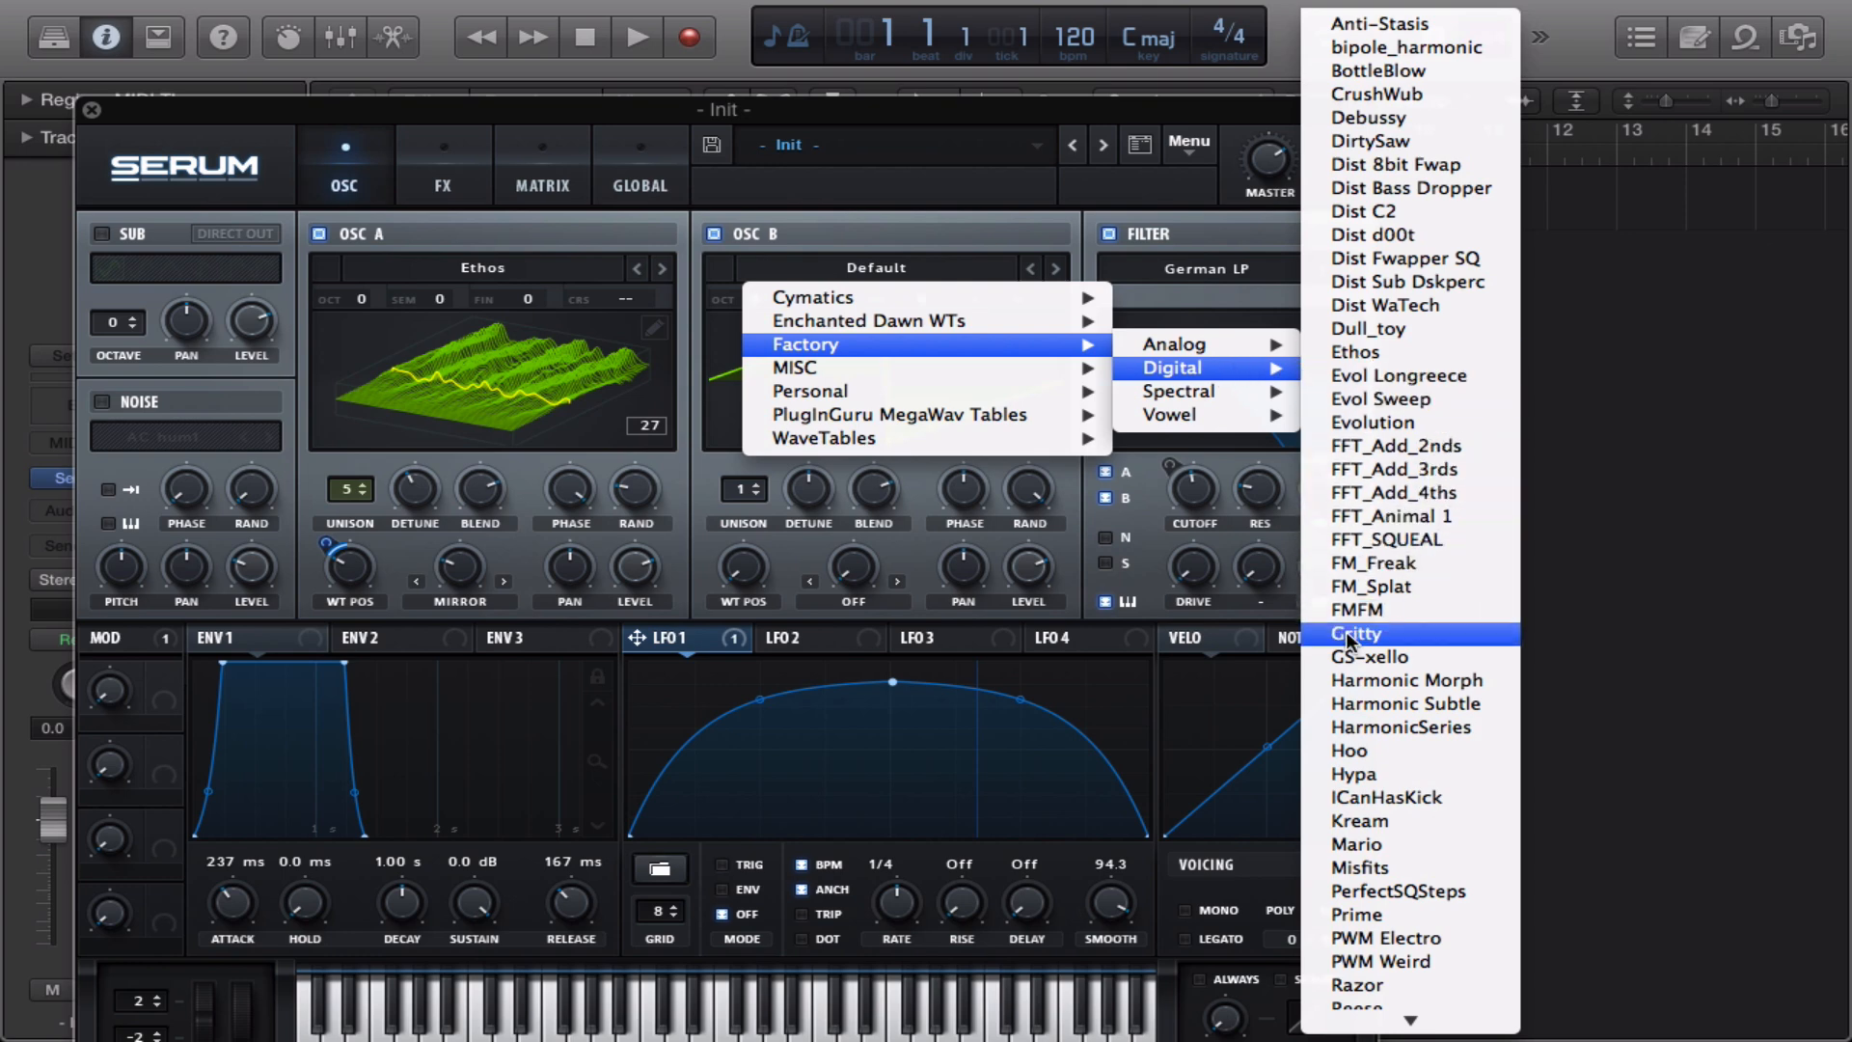
left_click(1428, 815)
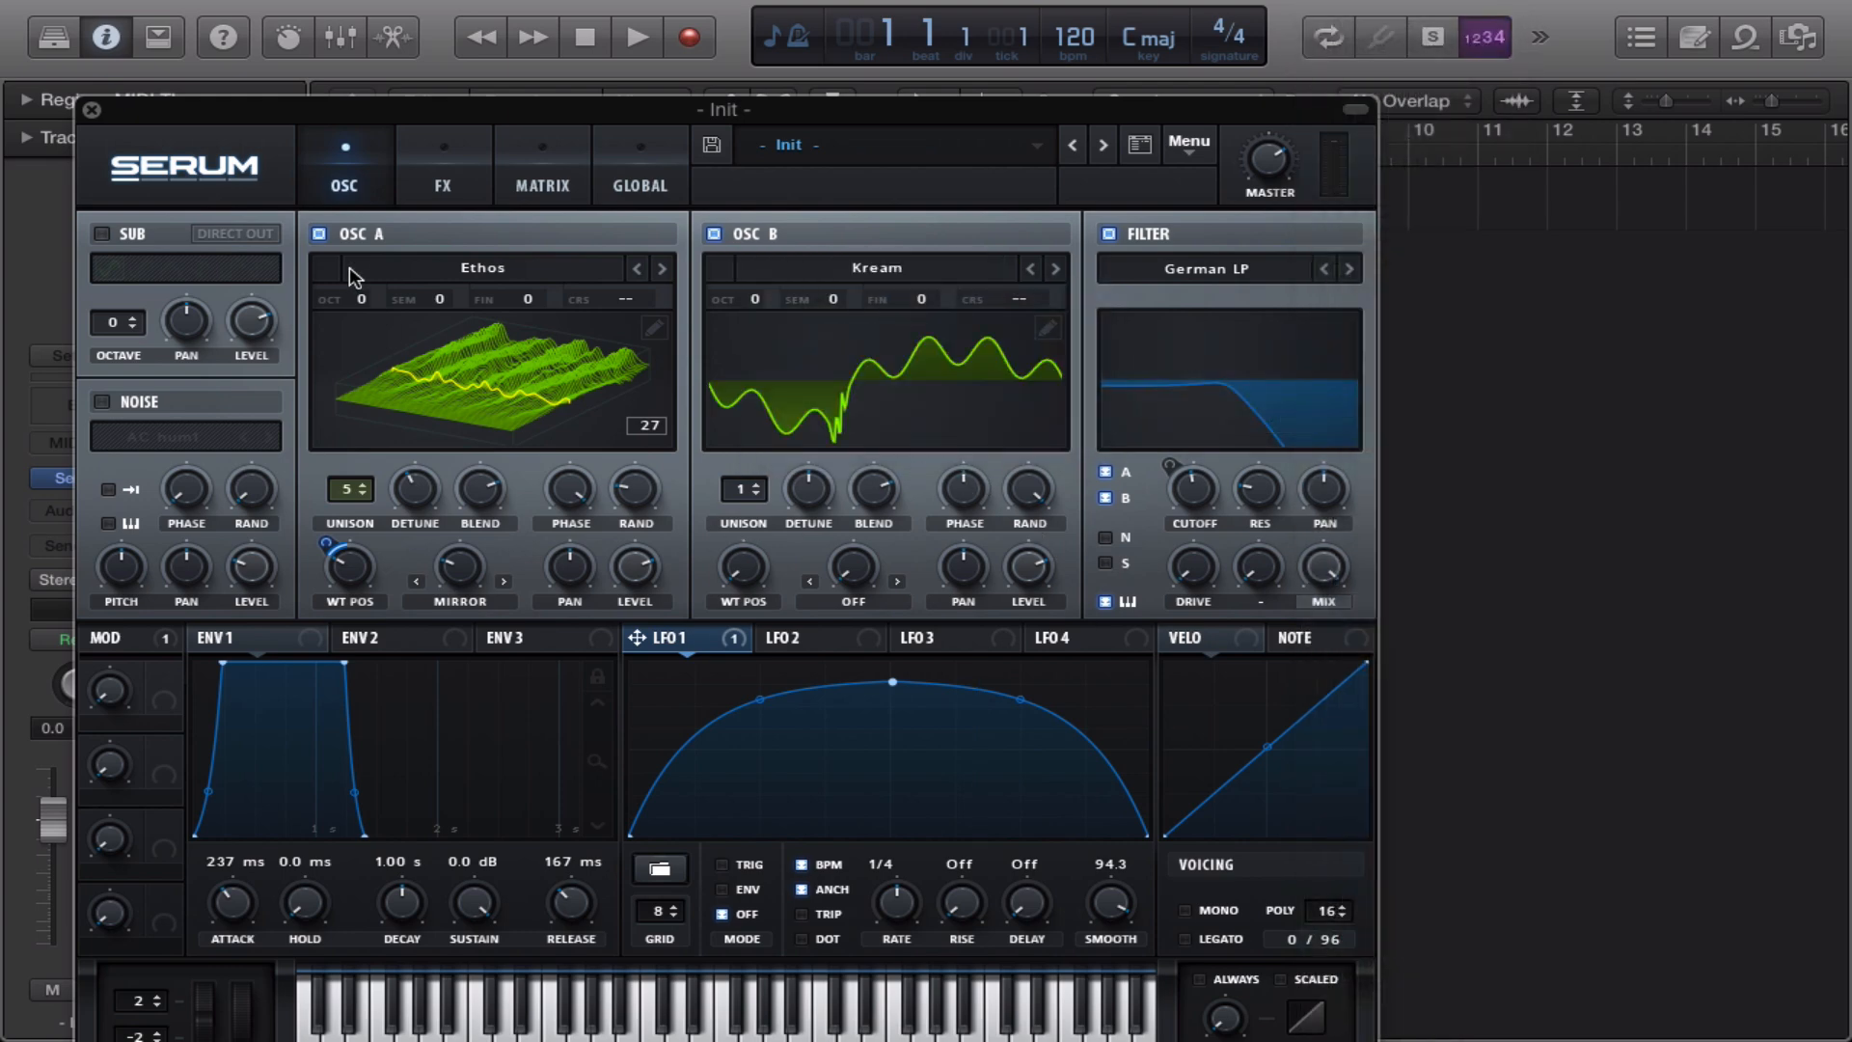
left_click(317, 234)
left_click_drag(753, 573, 711, 368)
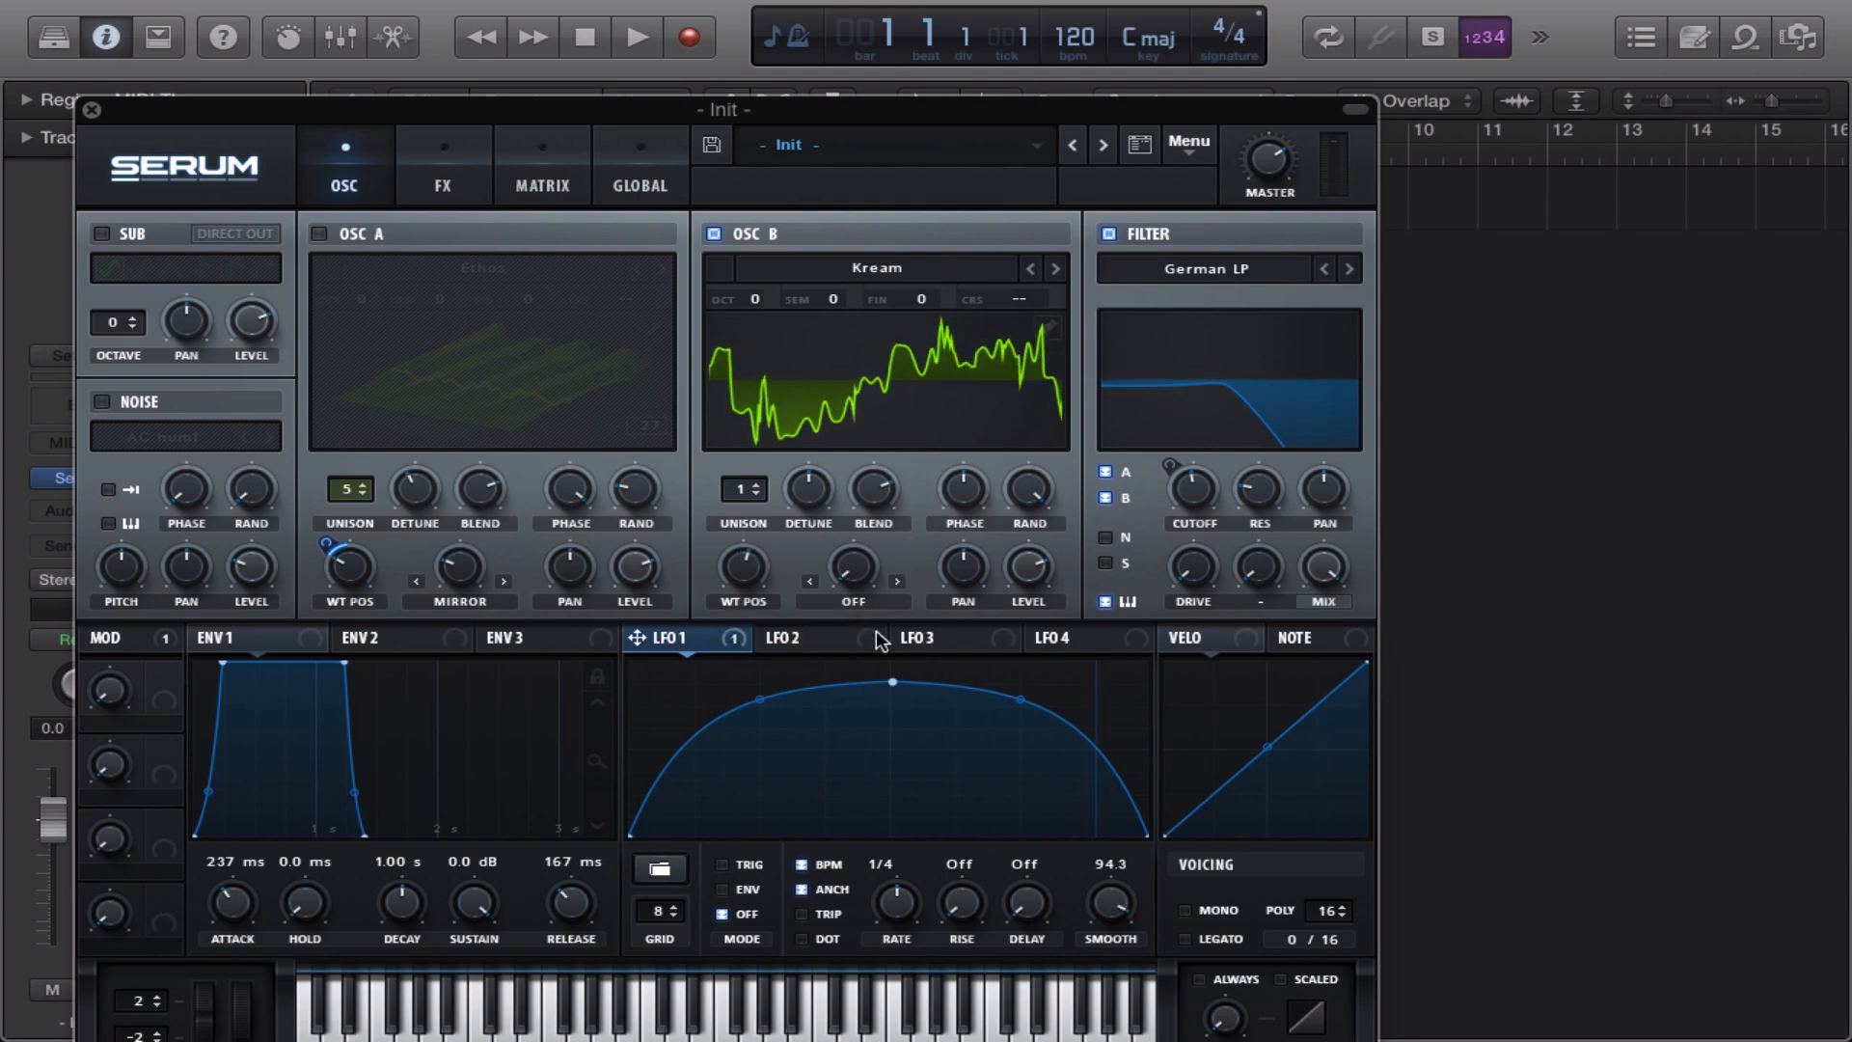
Apply a slight Asym + warp to oscillator B, modulated by LFO 1 at a one-bar rate, and turn oscillator A back on
left_click(851, 600)
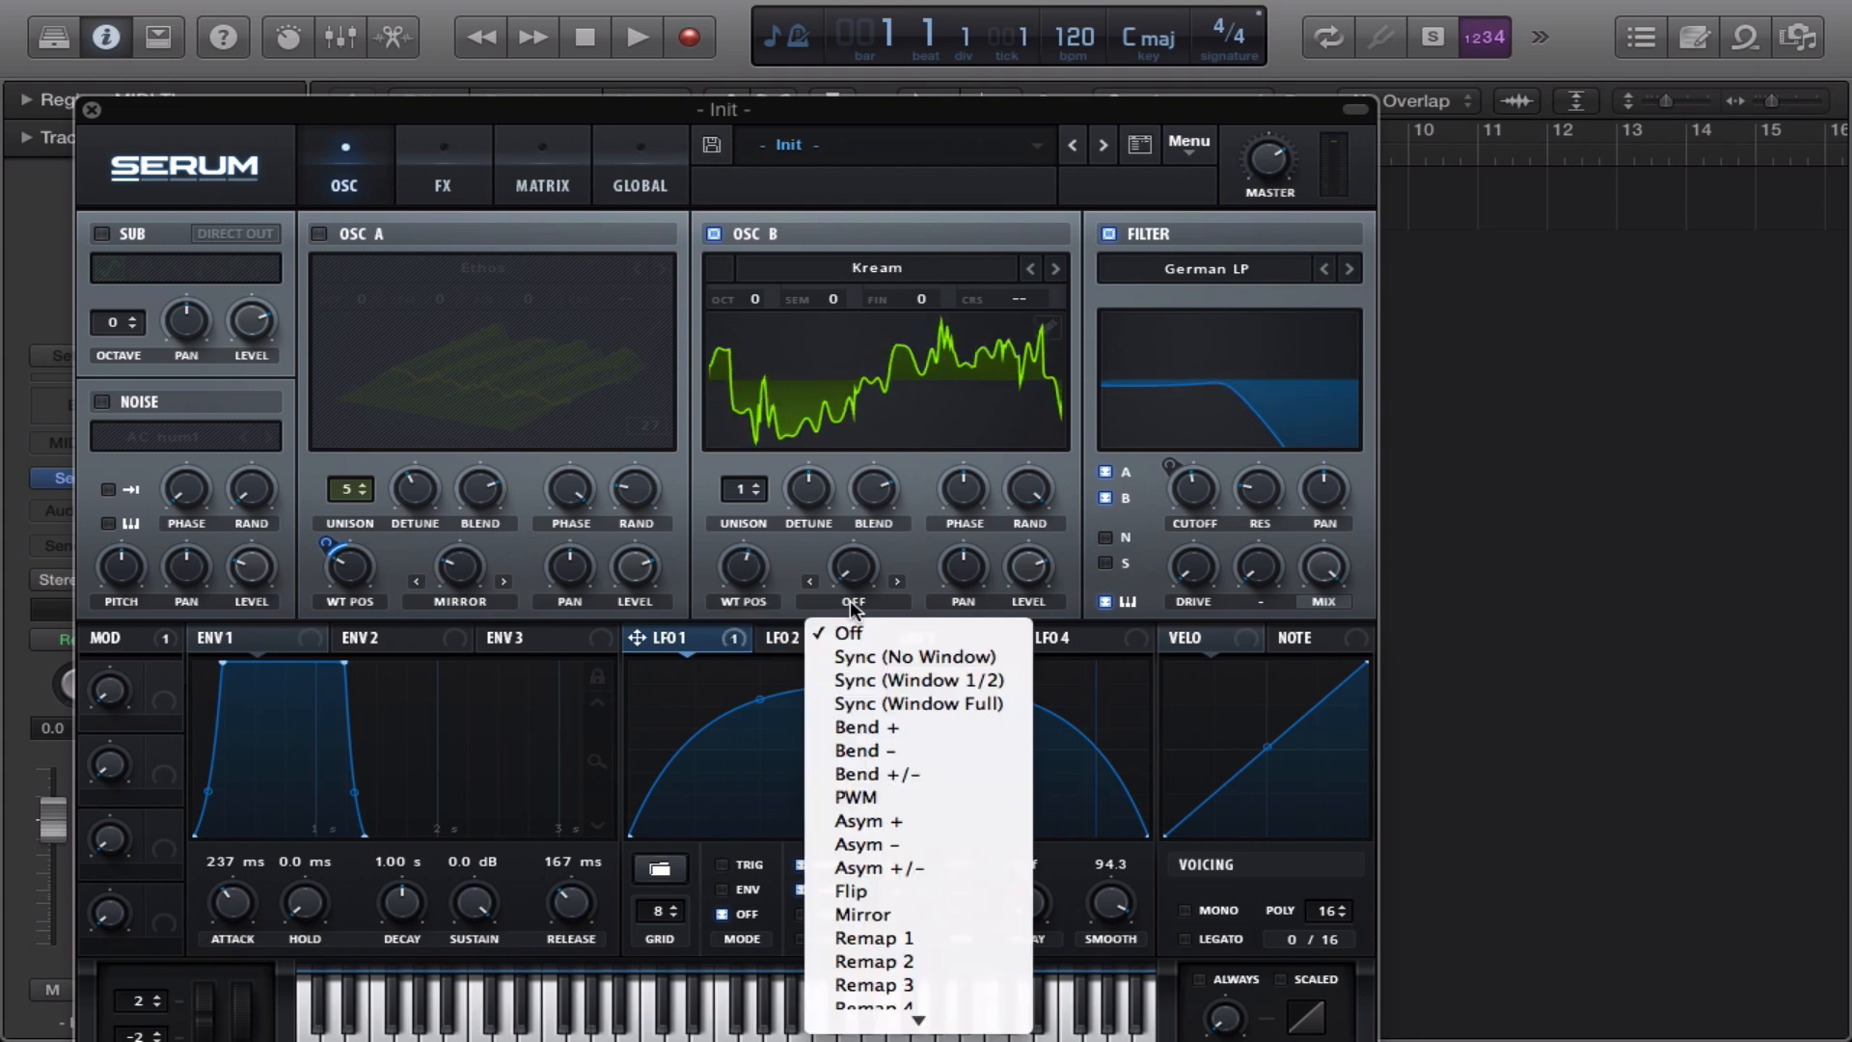
left_click(882, 818)
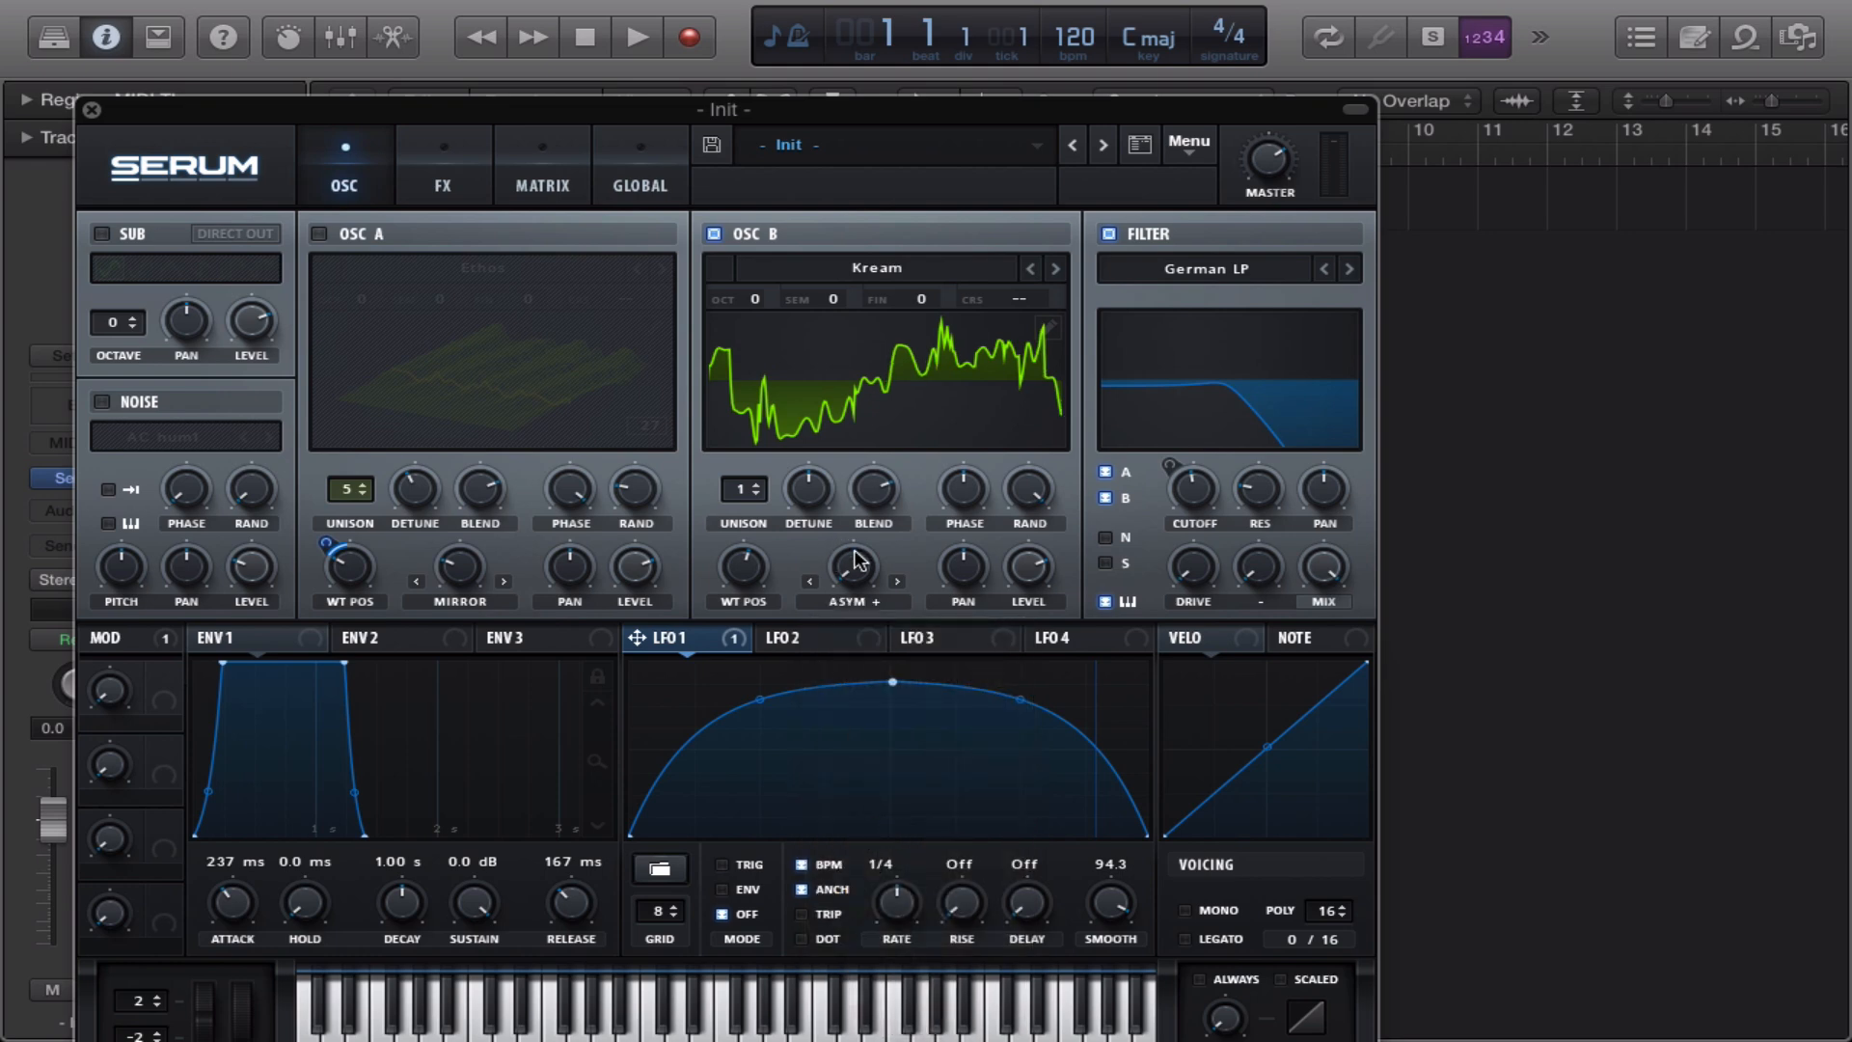
left_click_drag(859, 565, 881, 605)
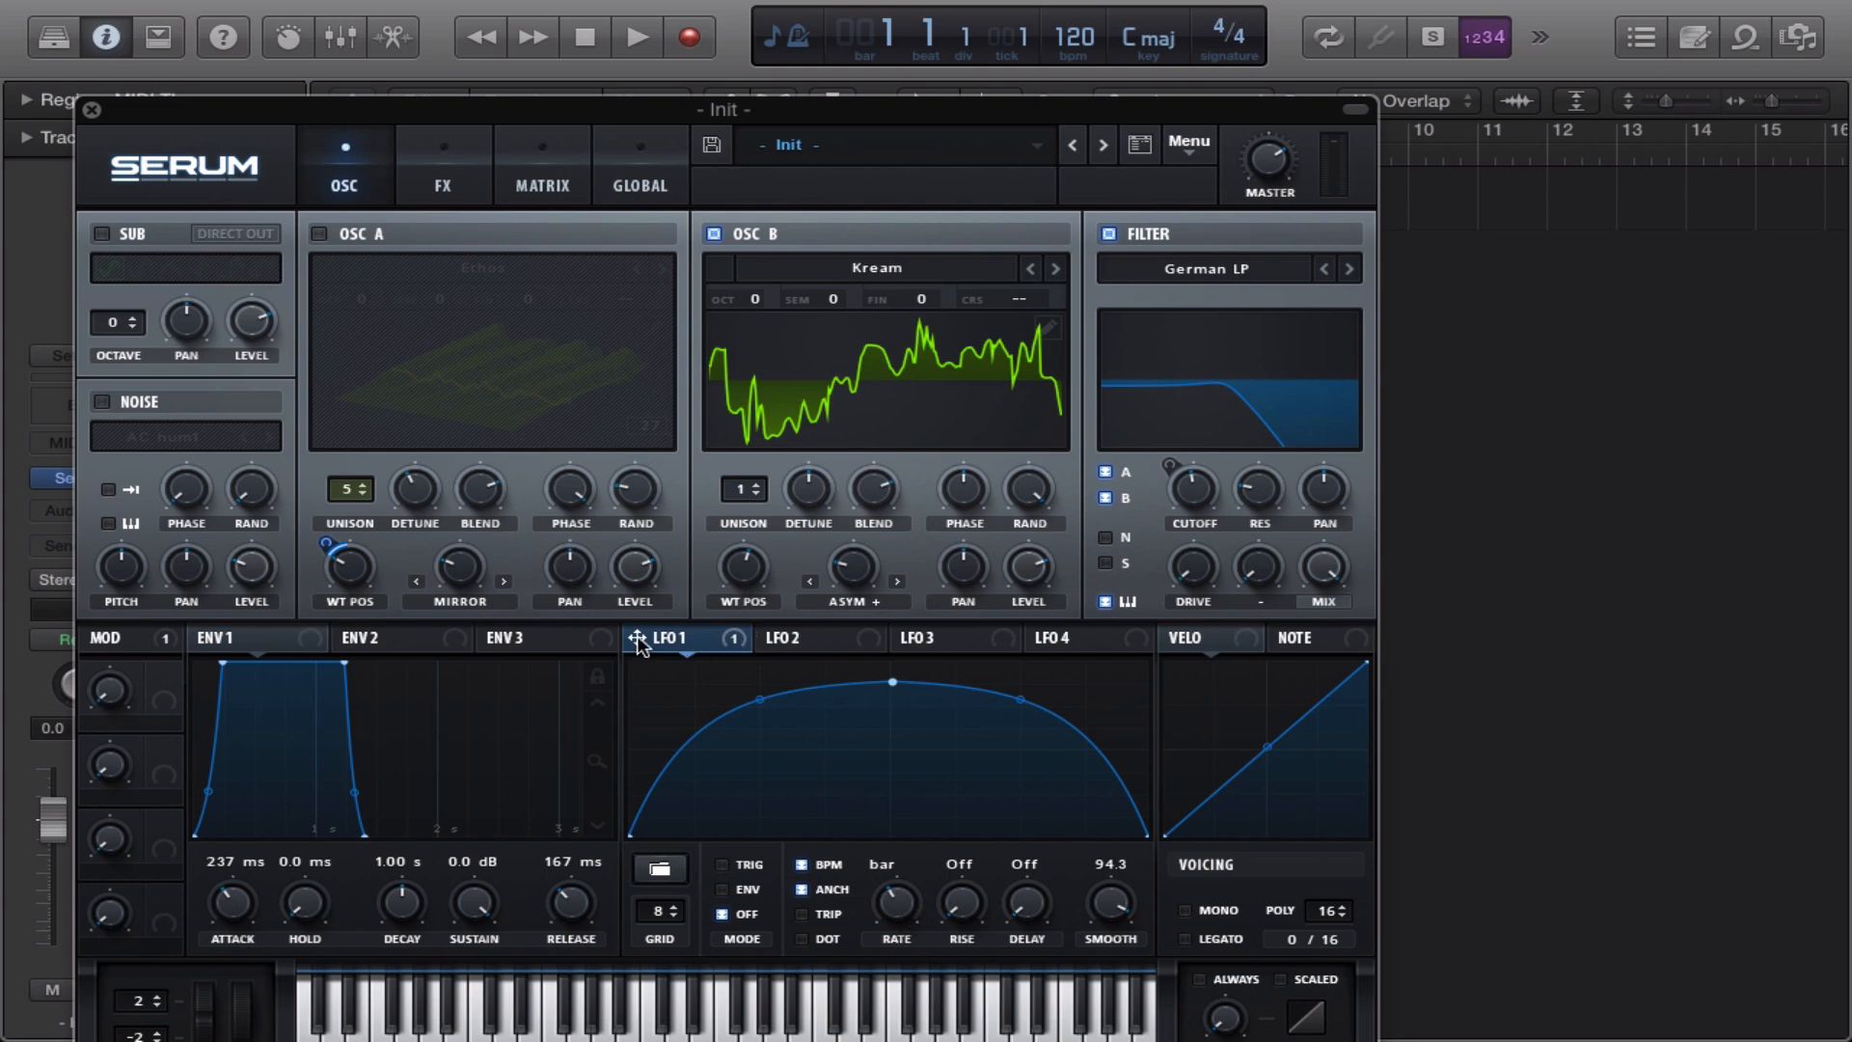
left_click_drag(636, 639, 827, 594)
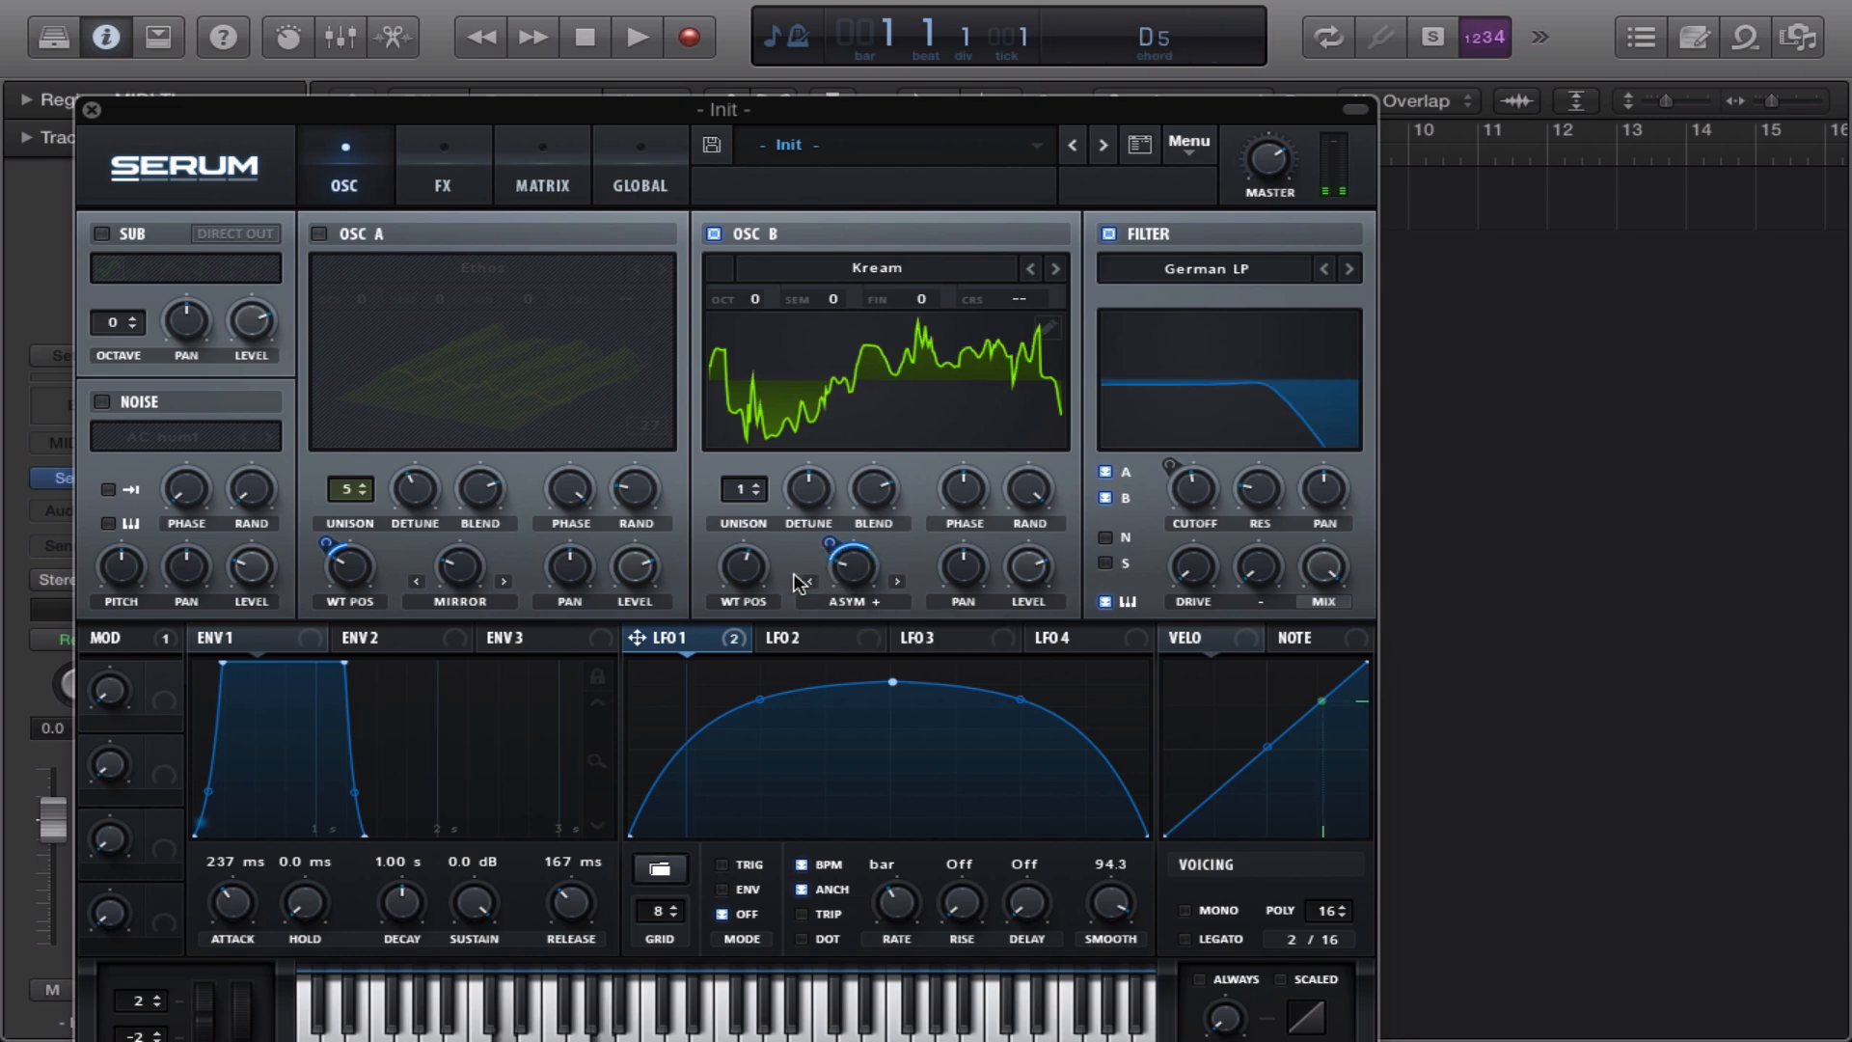
left_click(317, 234)
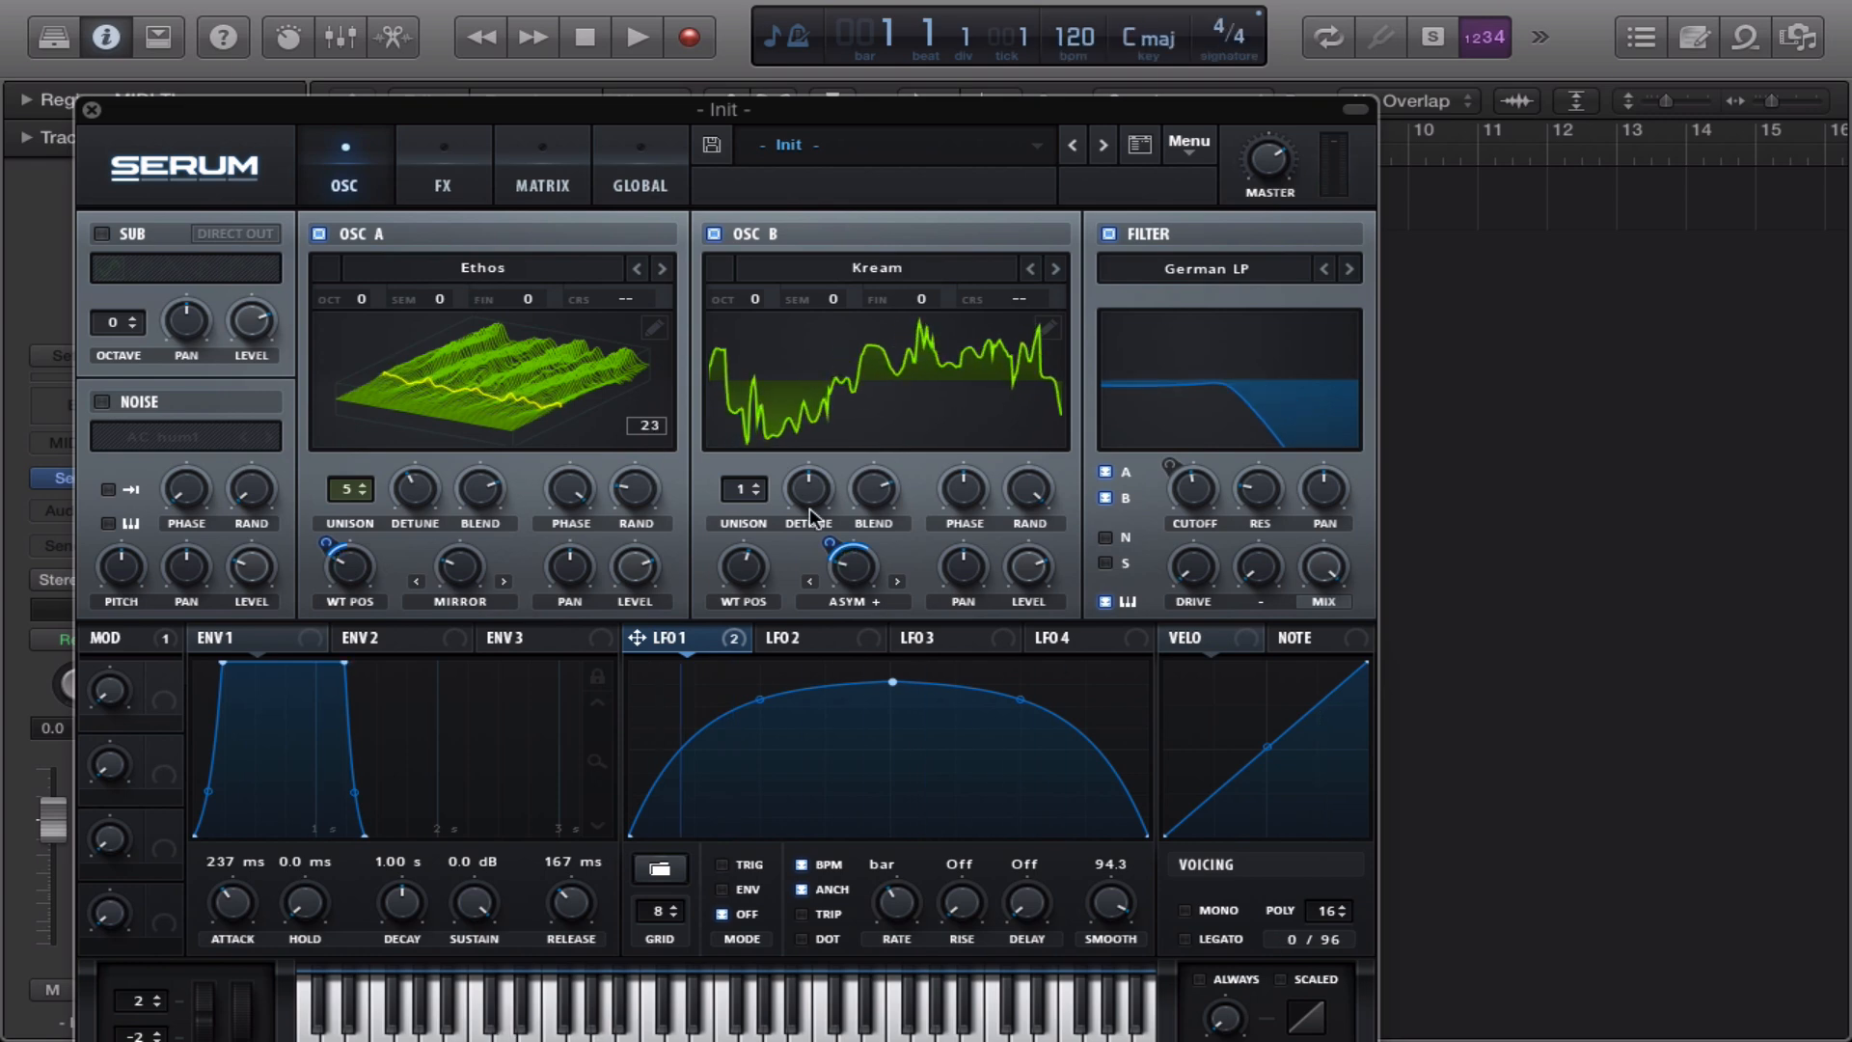
Set oscillator B to 5 unison voices with a detune of 0.14, reduce its phase randomness and raise its phase slightly
left_click_drag(747, 499, 739, 427)
mouse_move(724, 487)
left_click_drag(727, 490, 727, 482)
left_click_drag(1023, 486, 1015, 698)
mouse_move(957, 496)
left_click_drag(957, 494, 961, 446)
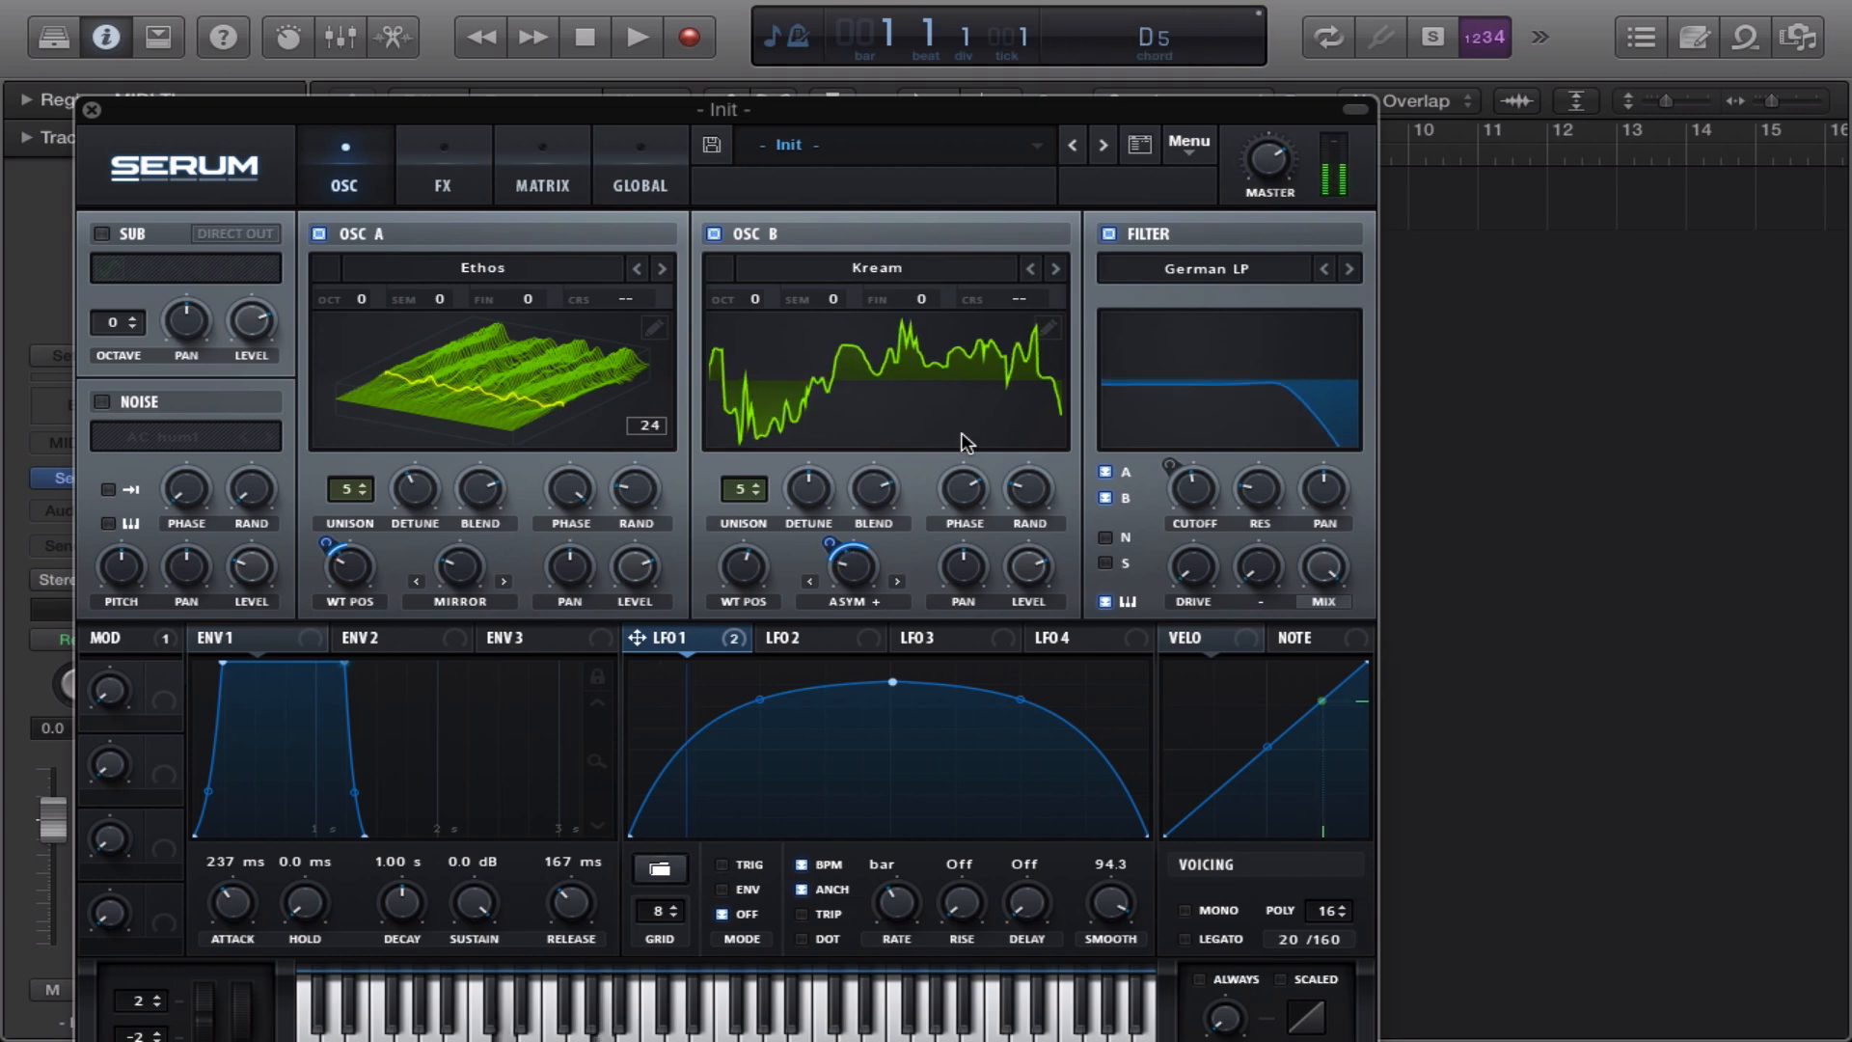
mouse_move(812, 494)
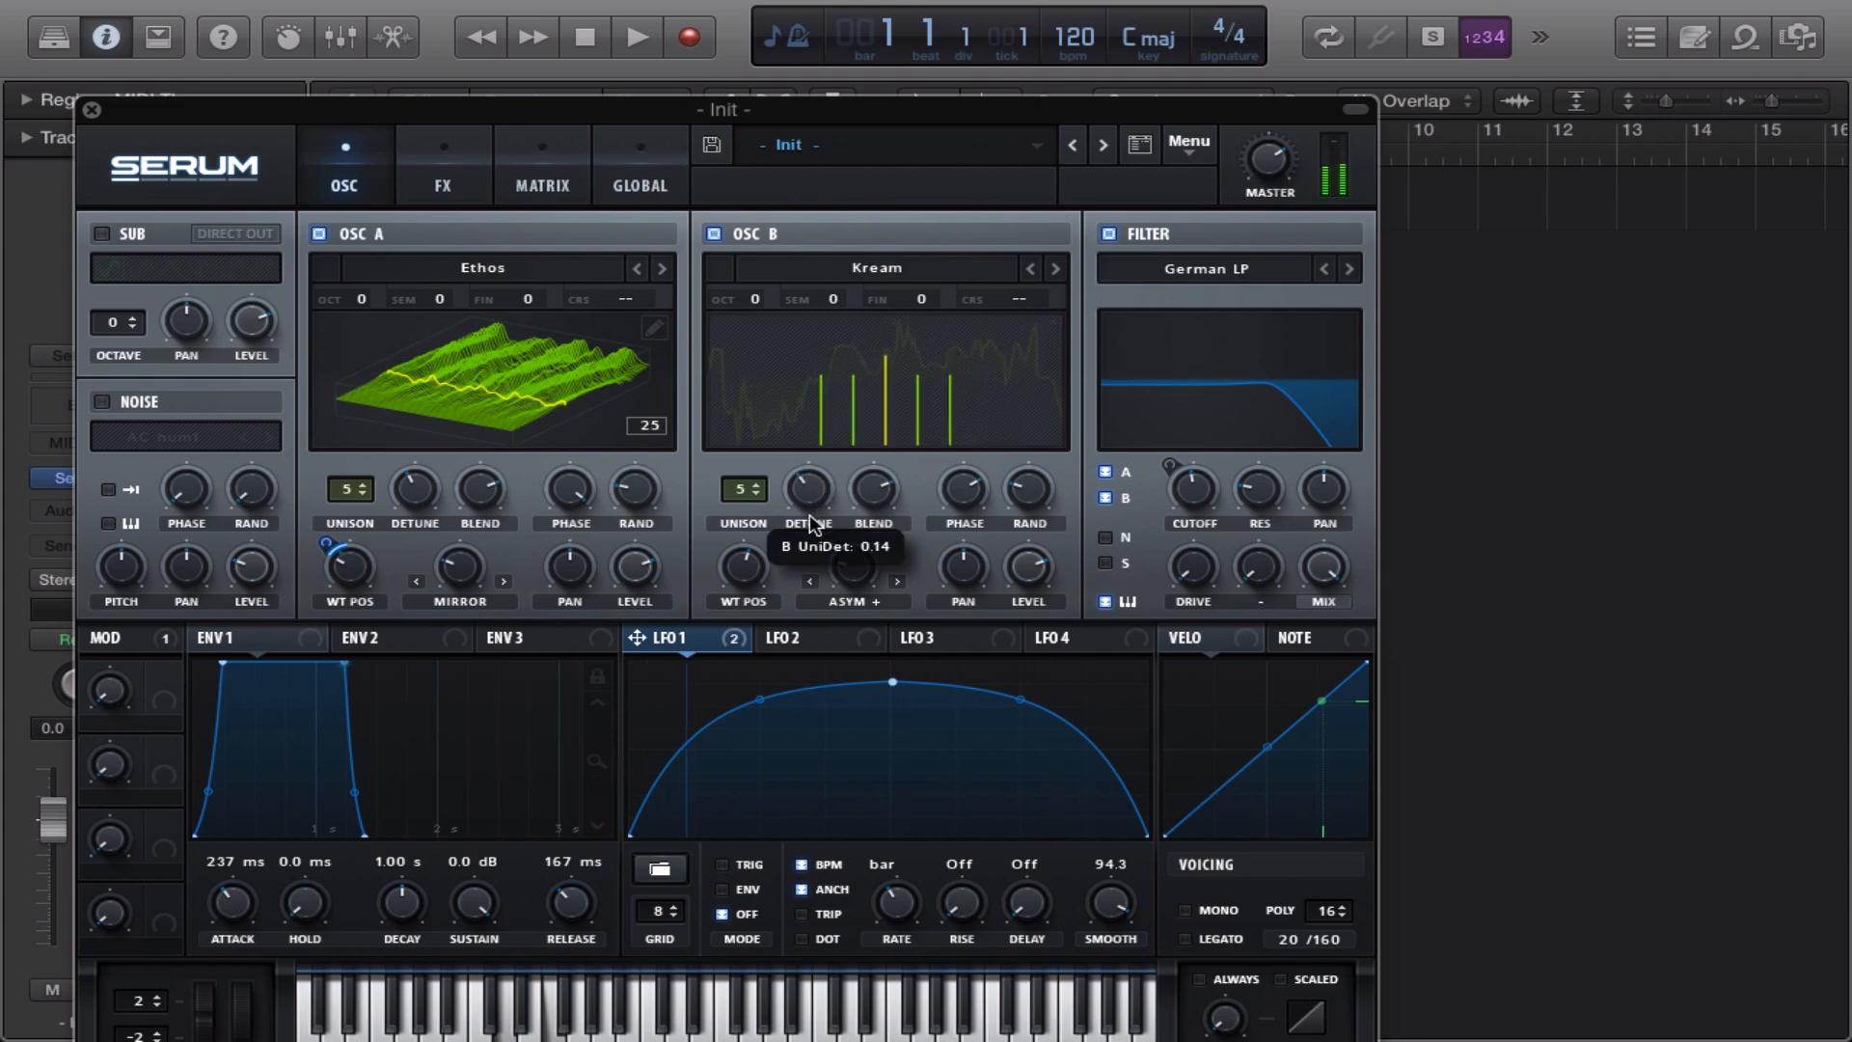
mouse_move(735, 581)
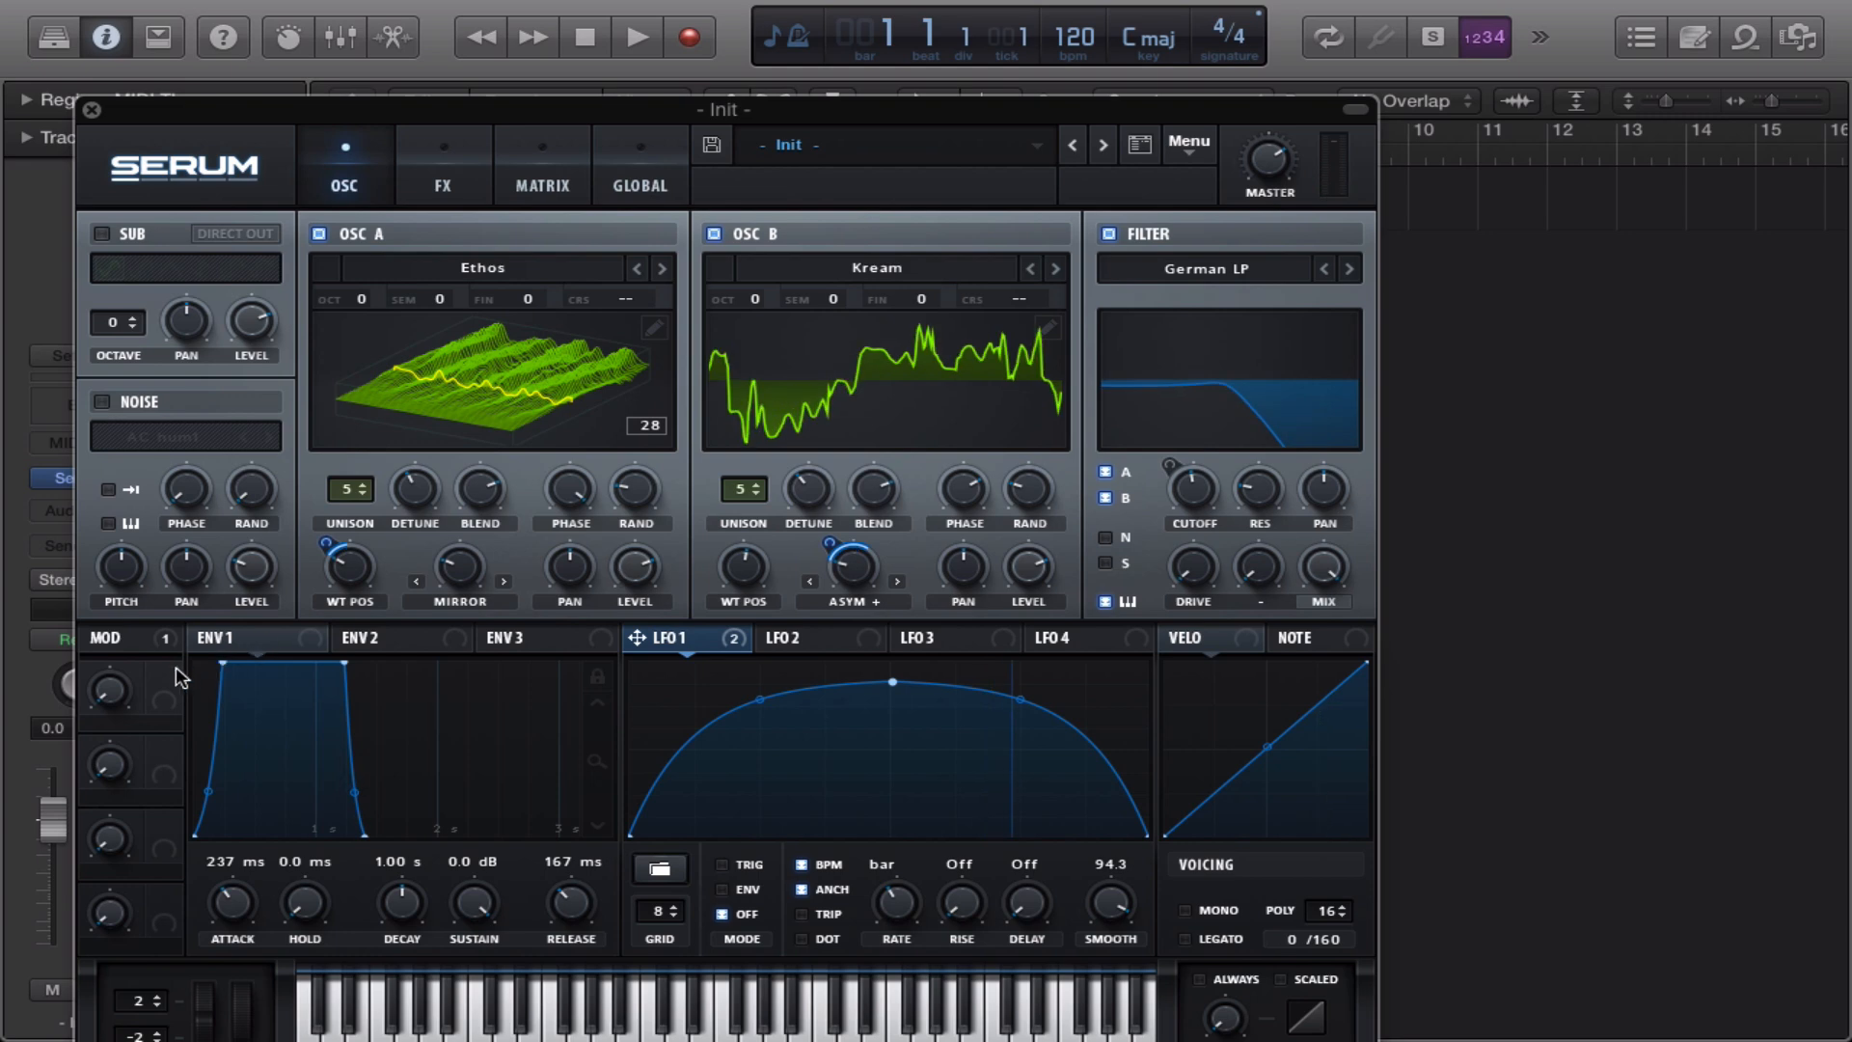
Assign Macro 1 to oscillator A's wavetable position and Mirror warp and to oscillator B's wavetable position, and raise the macro slightly
left_click_drag(176, 668, 345, 575)
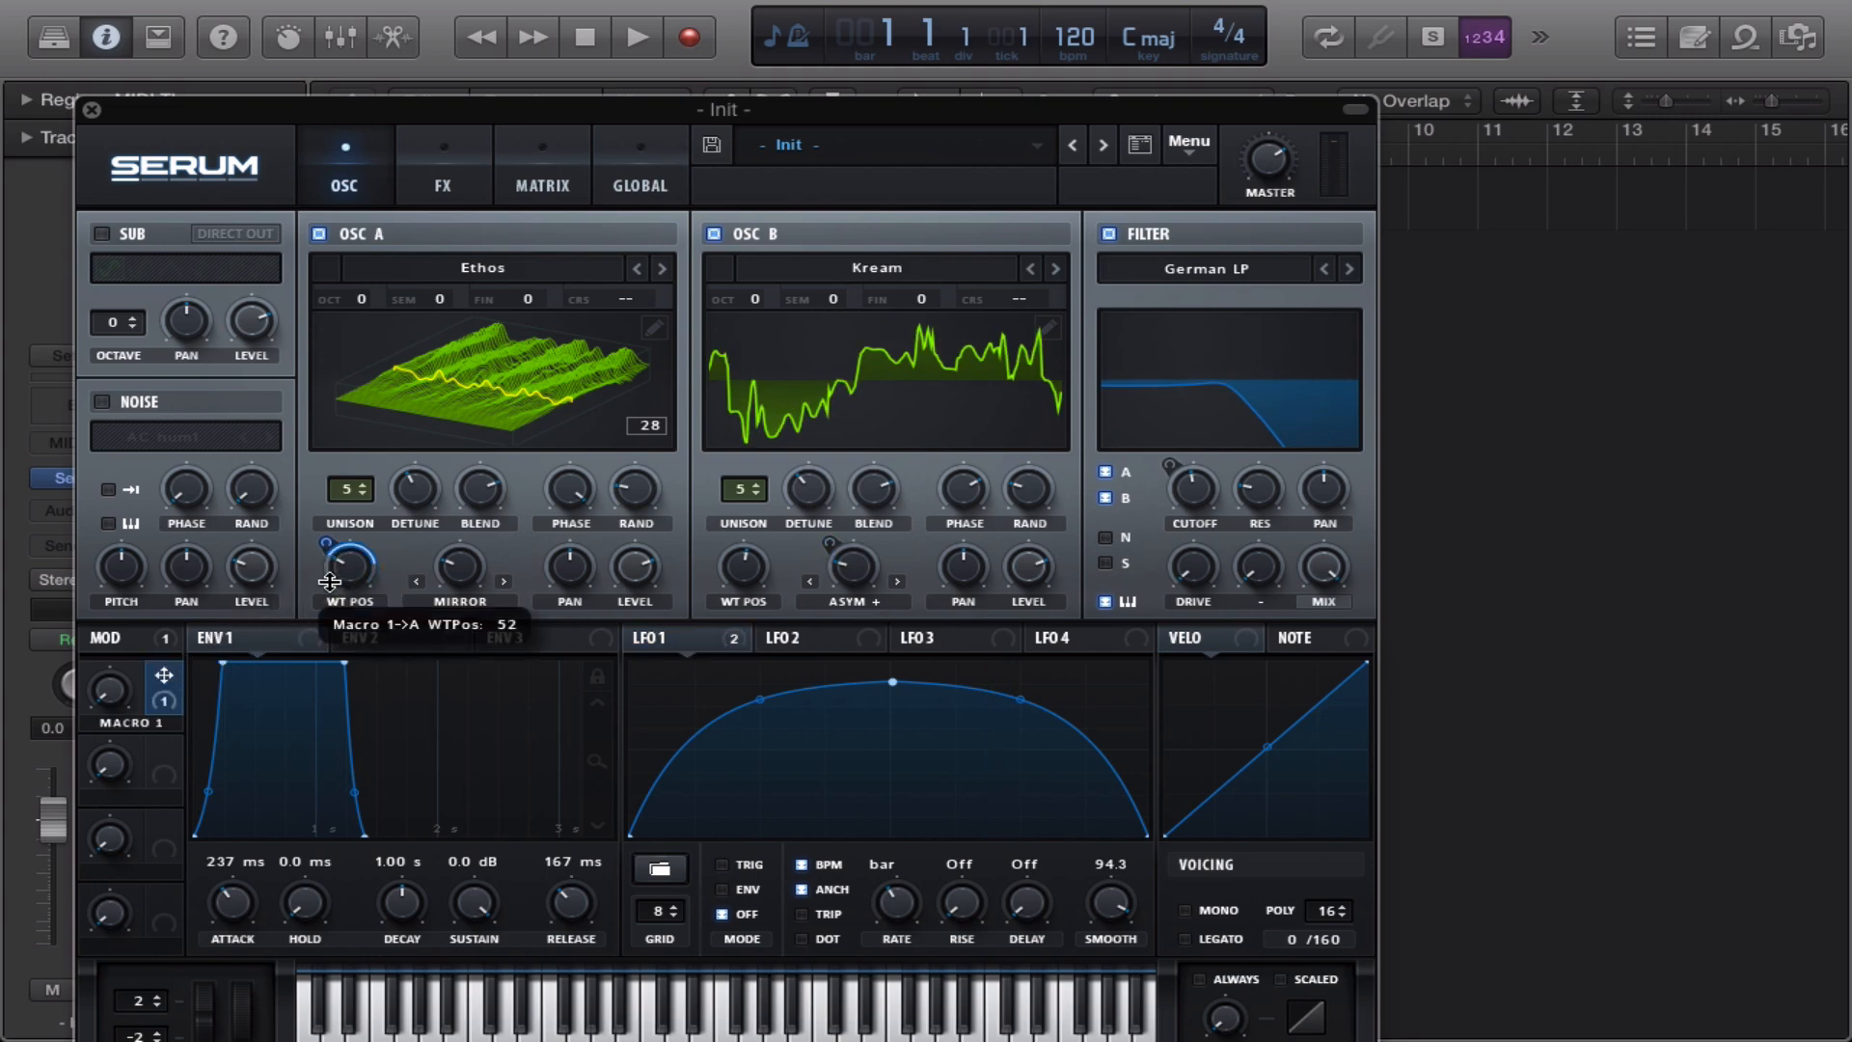
left_click_drag(164, 678, 738, 561)
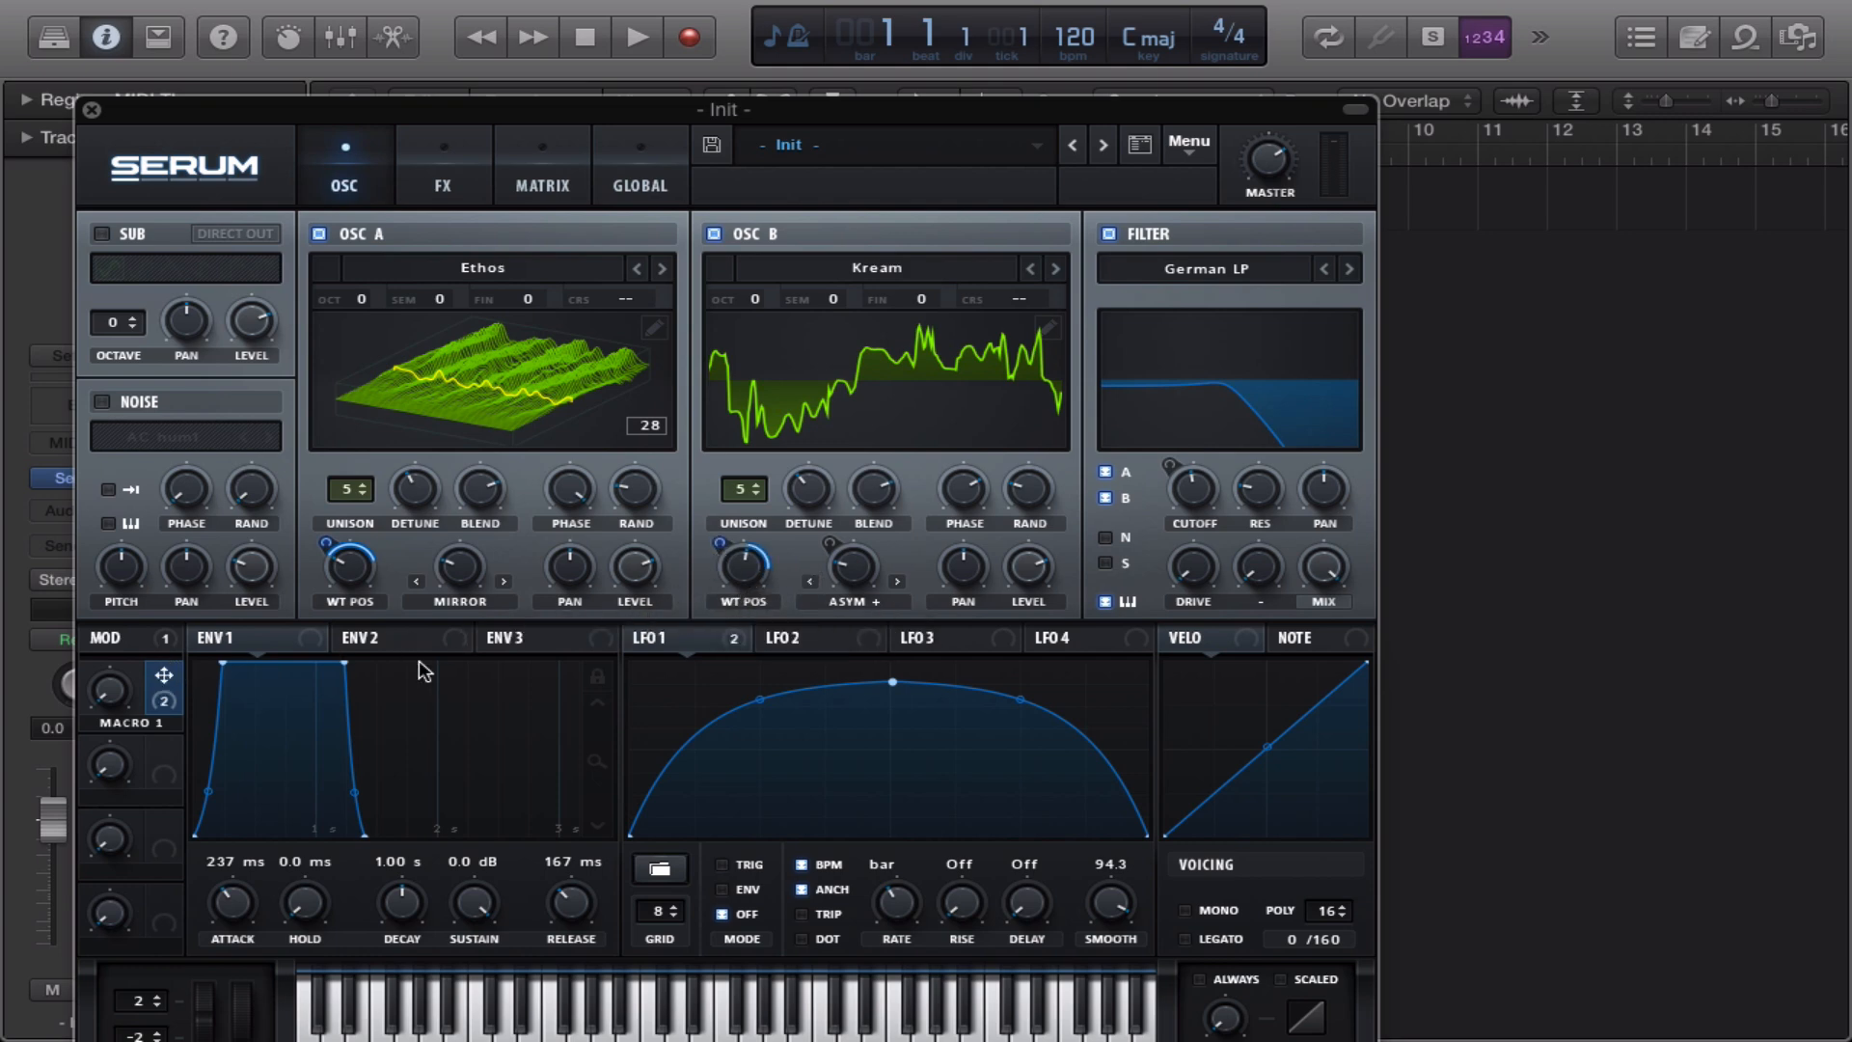
left_click_drag(182, 679, 444, 564)
left_click_drag(120, 703, 164, 725)
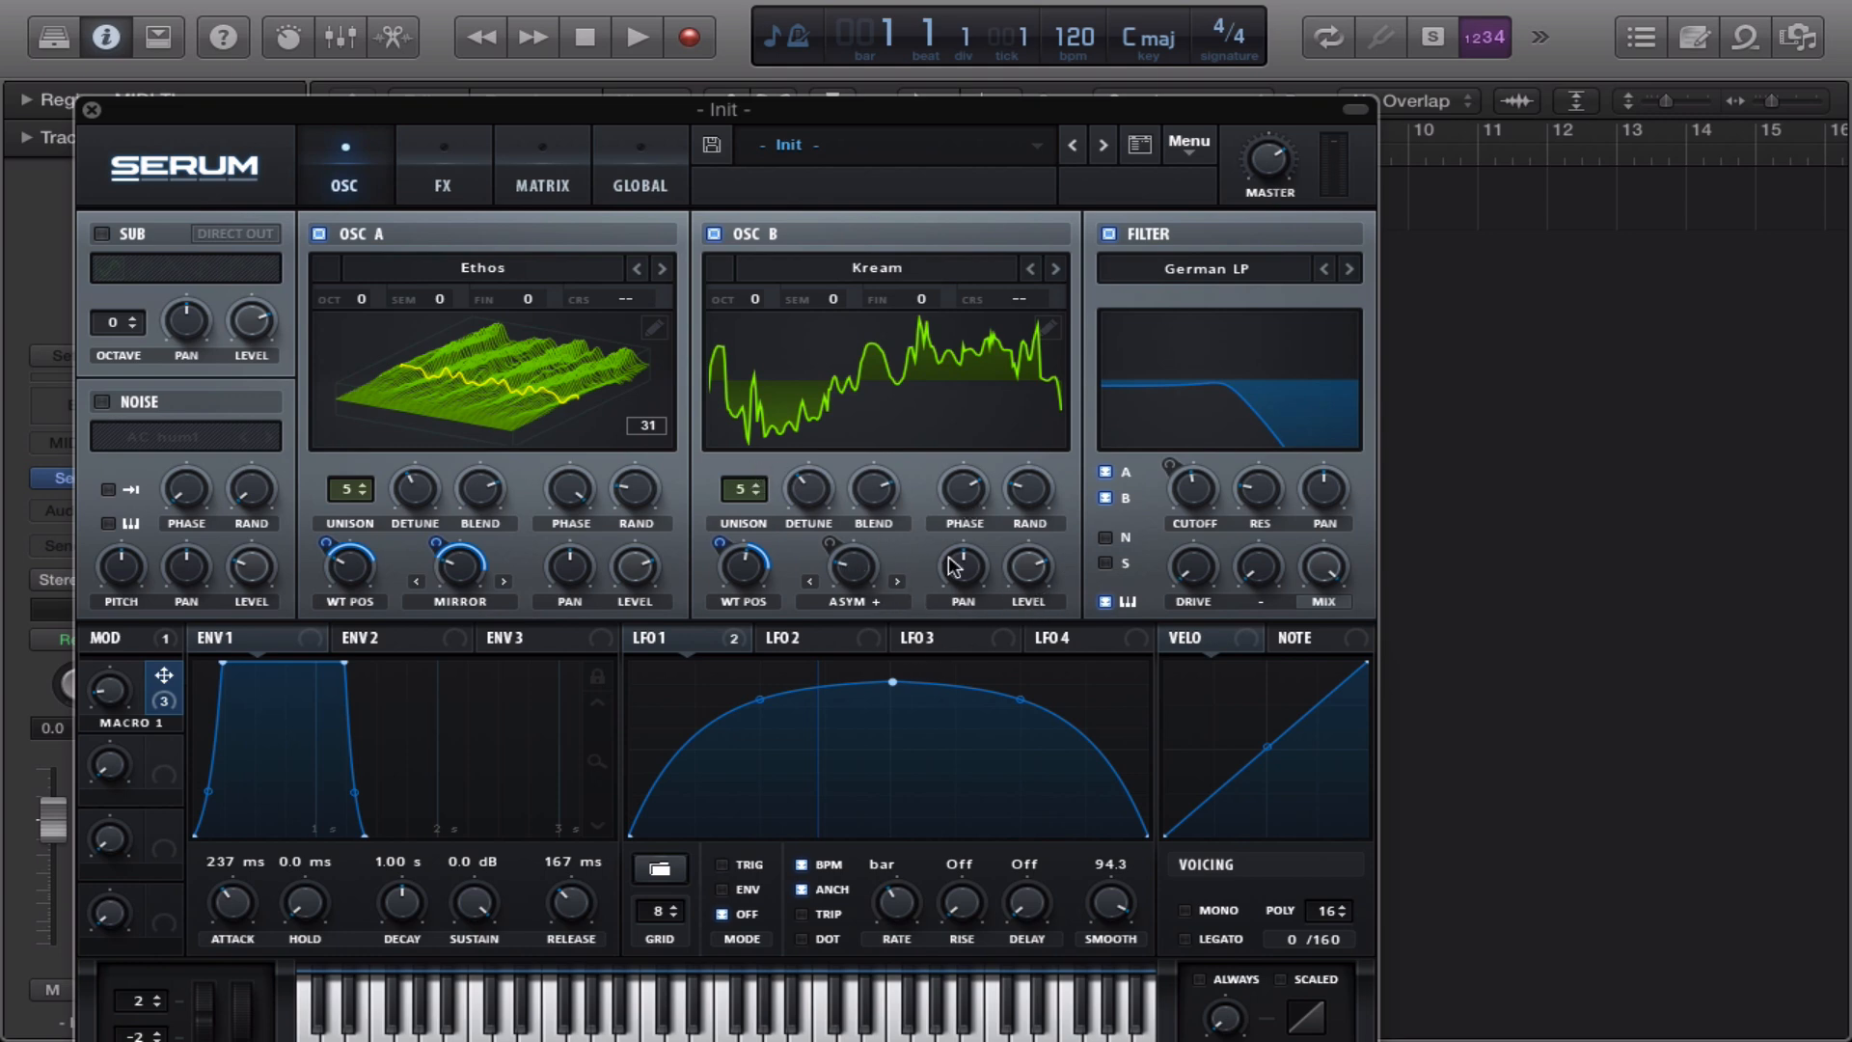
Pan oscillator B to 5R and oscillator A slightly left, and assign Note to oscillator B's warp and oscillator A's wavetable position
left_click_drag(949, 563, 948, 549)
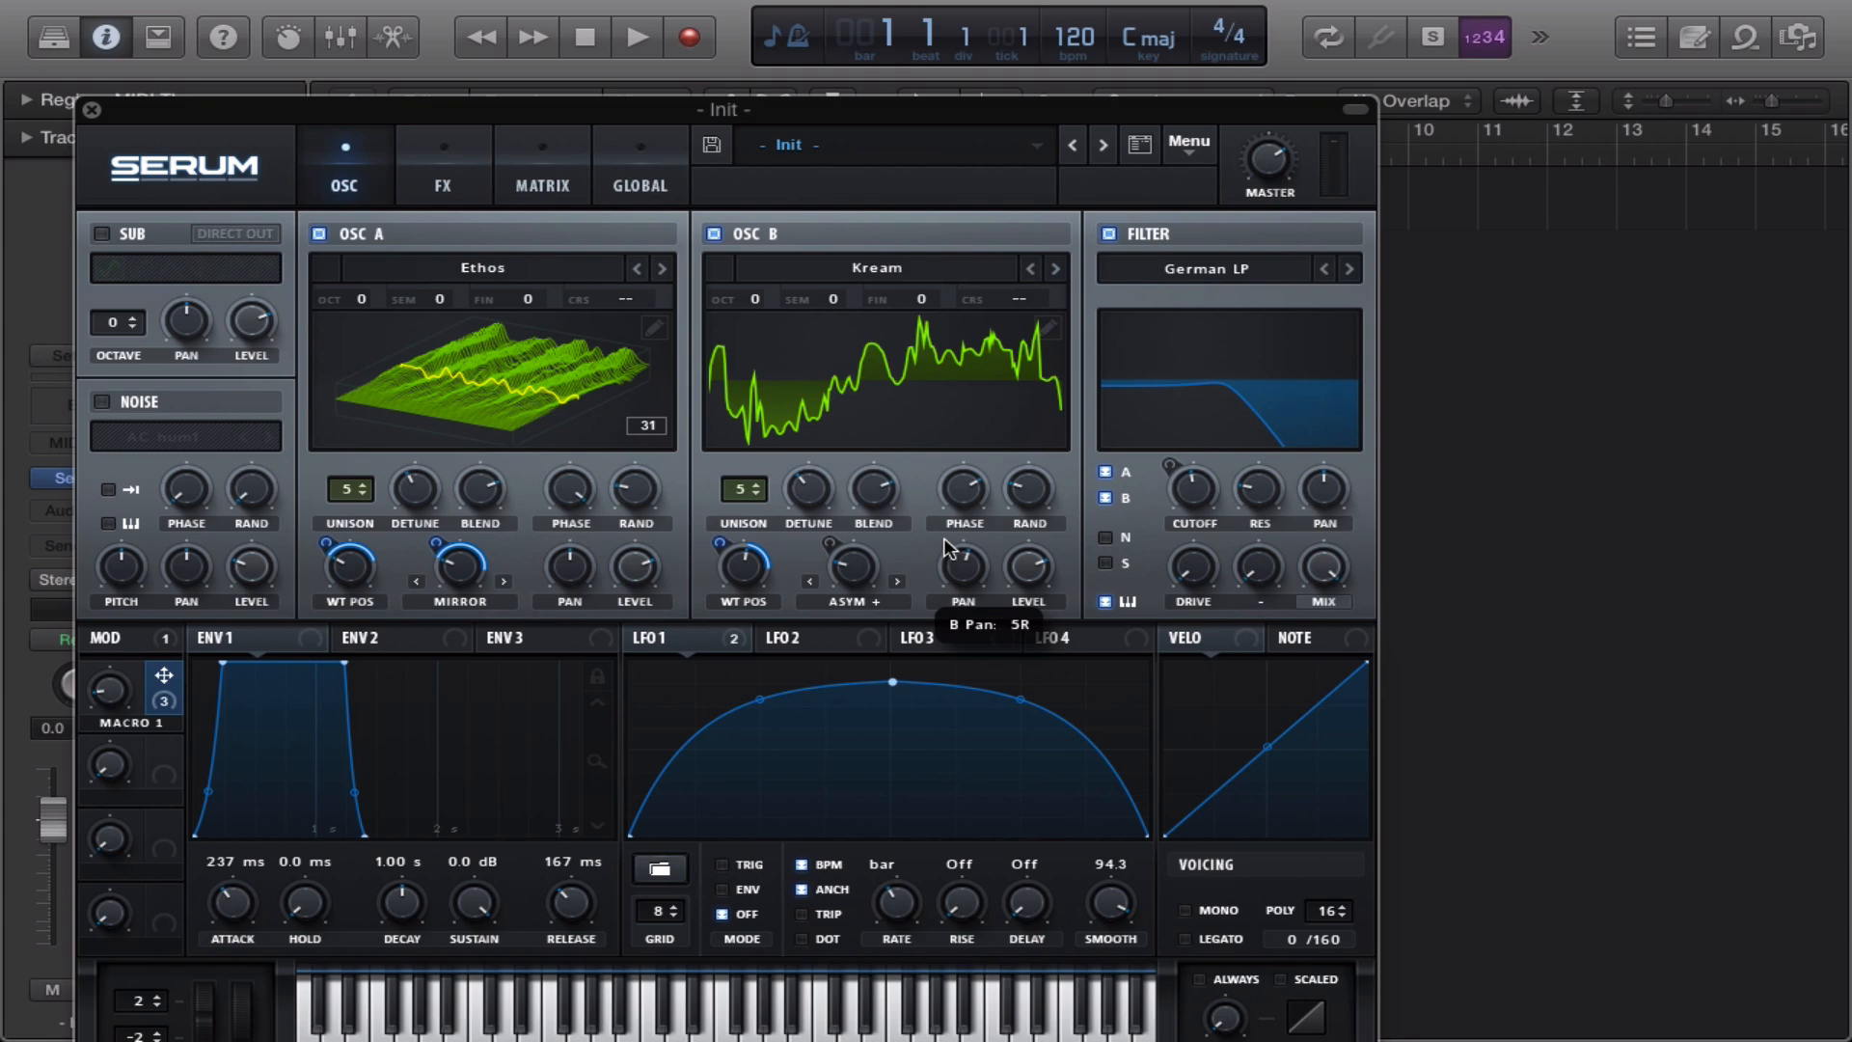
left_click_drag(582, 562, 581, 565)
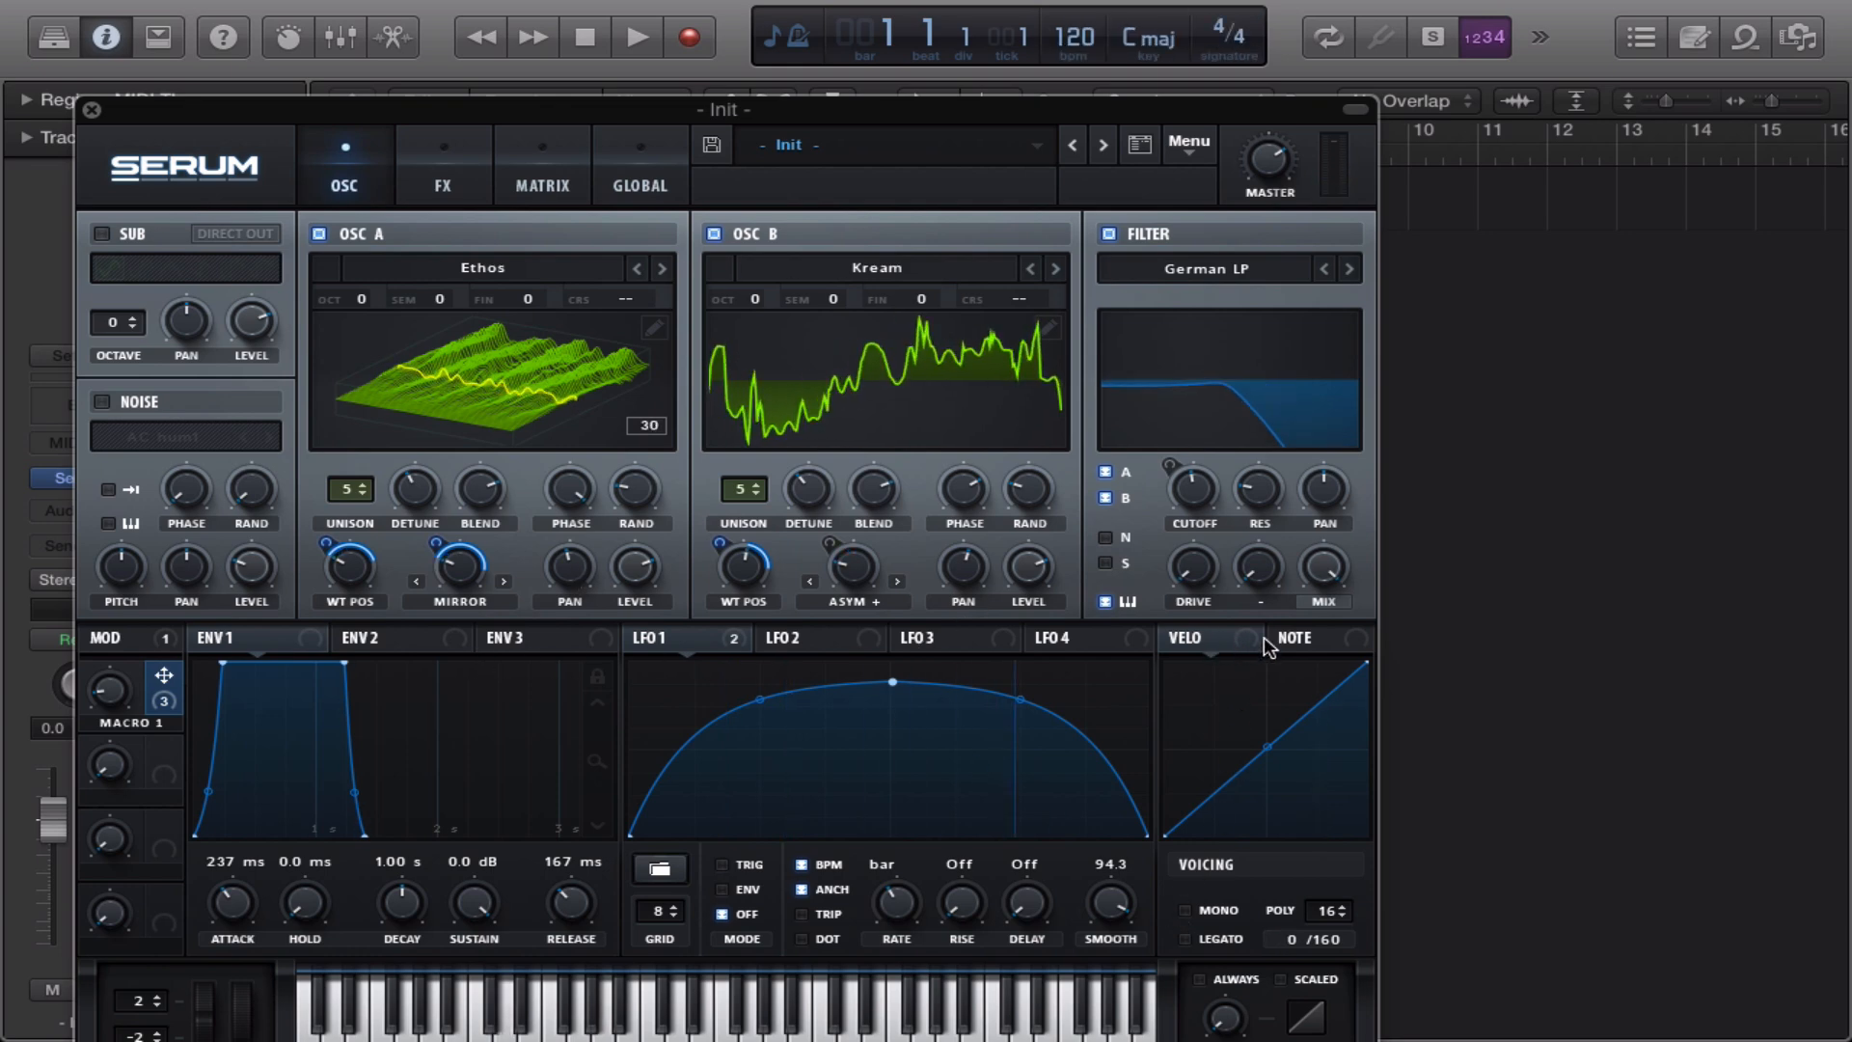
left_click_drag(1281, 637, 835, 637)
left_click_drag(1282, 638, 360, 657)
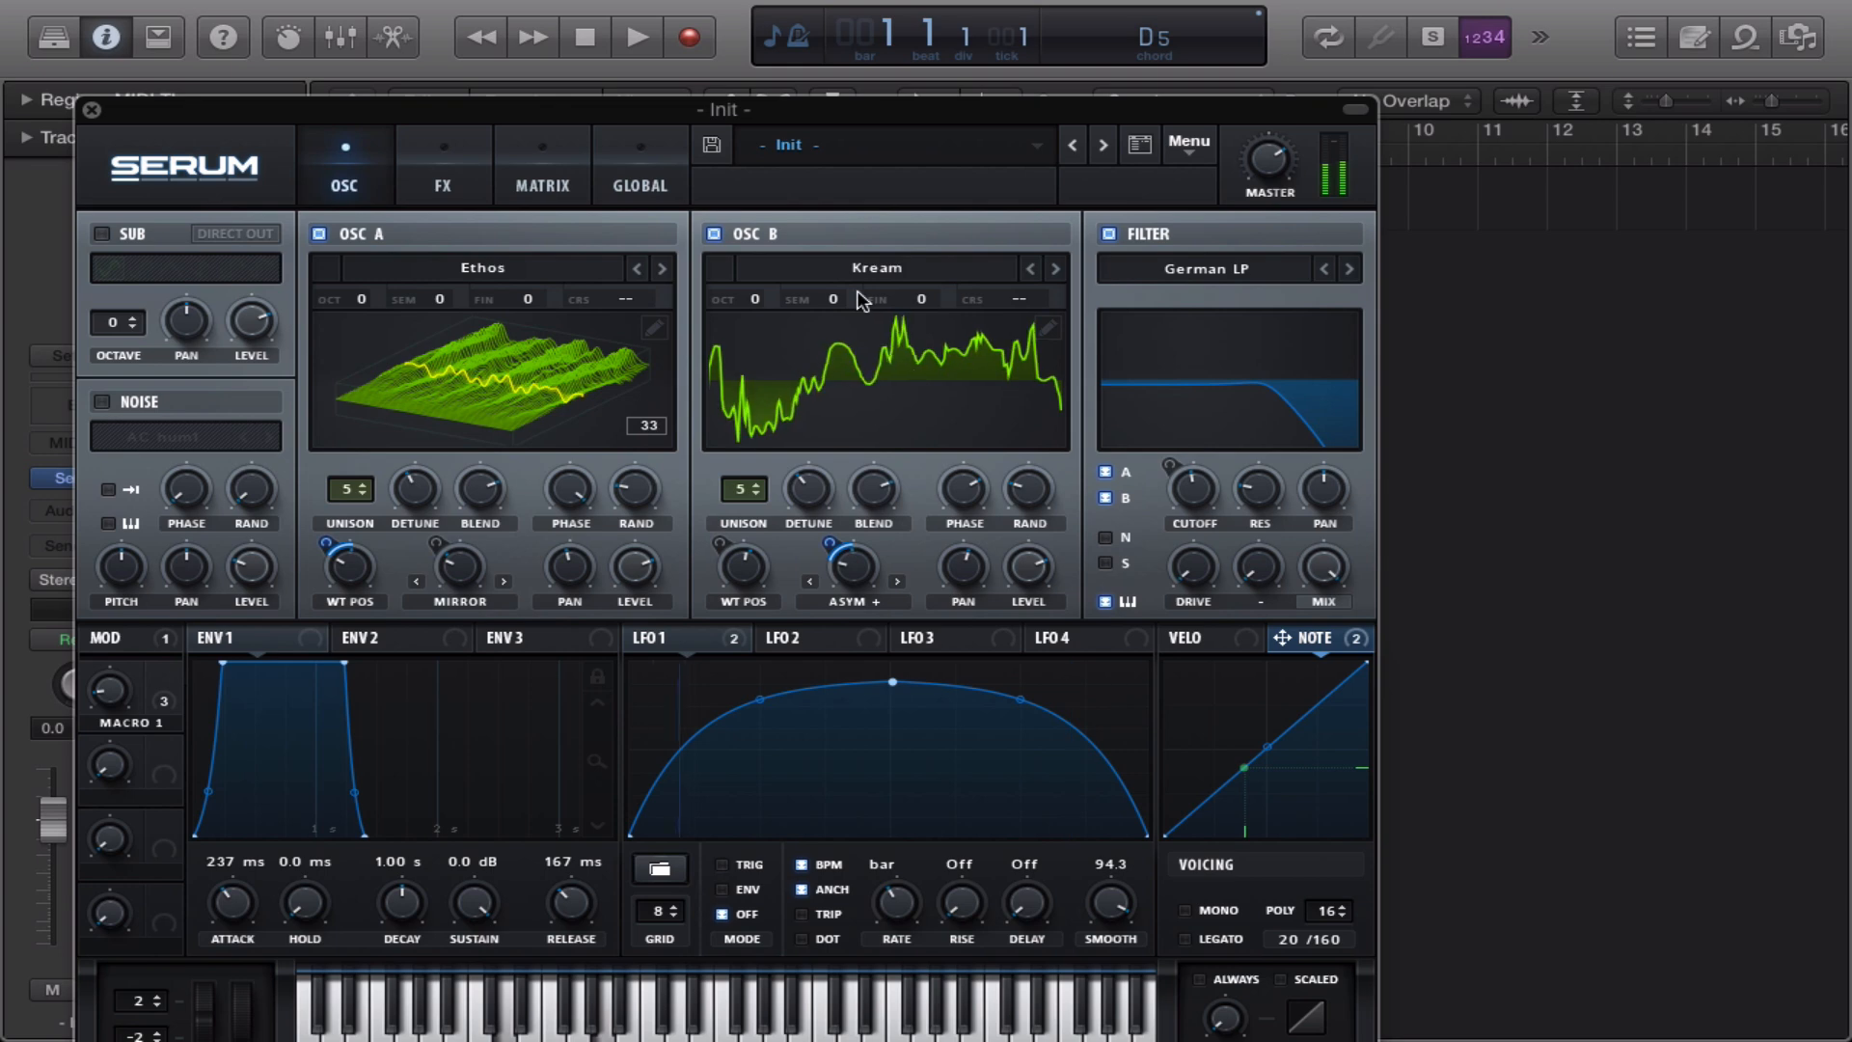
Raise oscillator B's pitch by 7 semitones
left_click(446, 186)
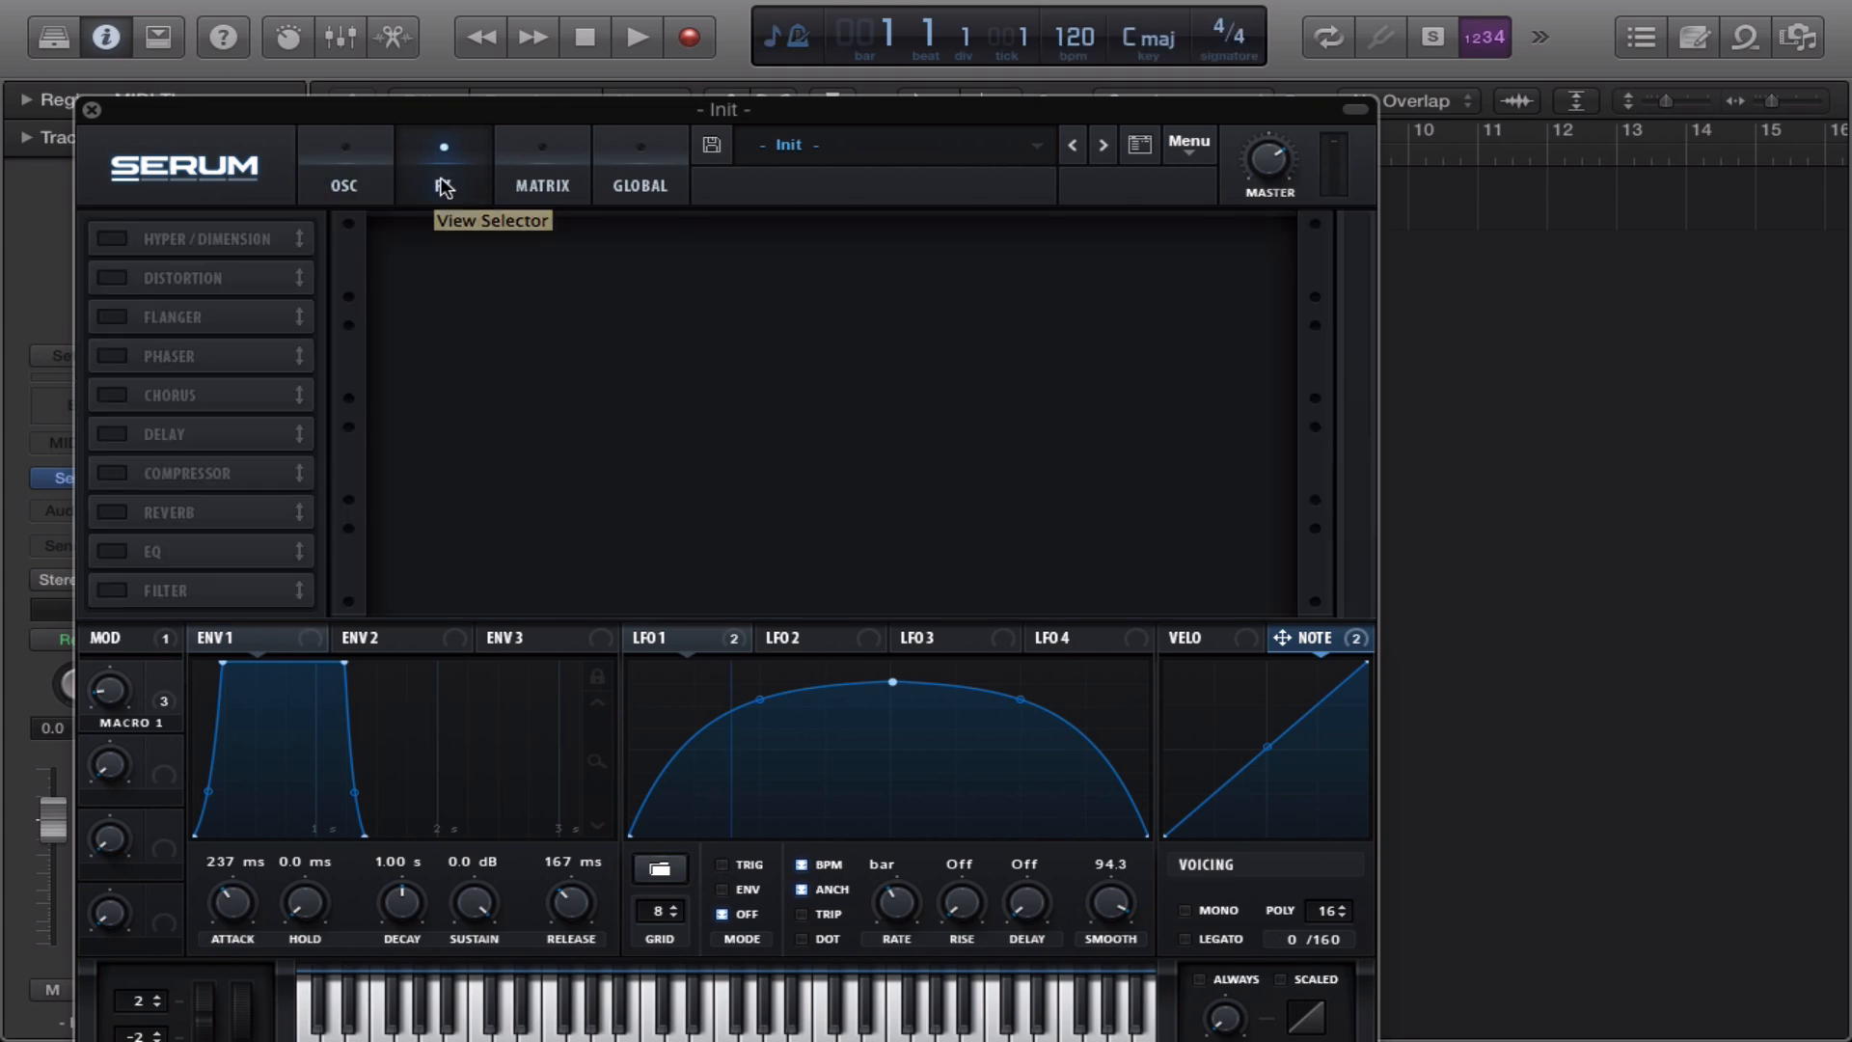
left_click(343, 183)
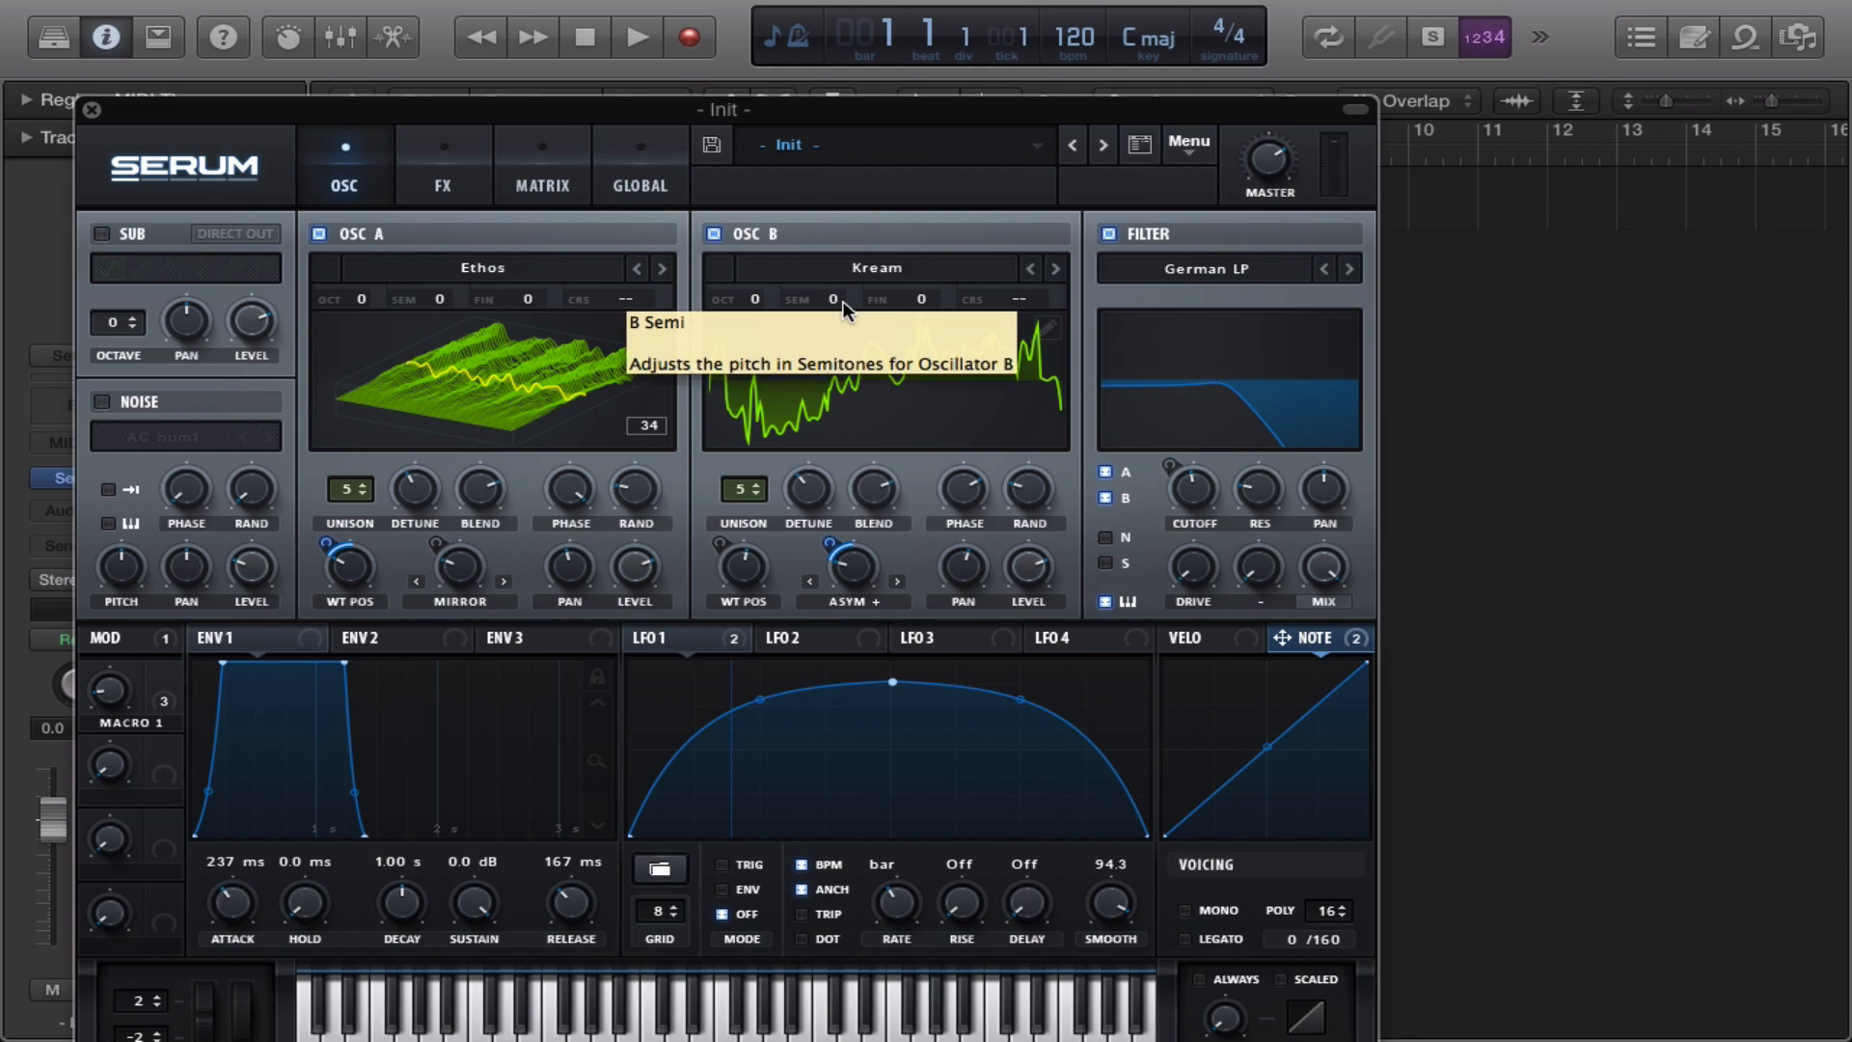
left_click_drag(842, 299, 837, 199)
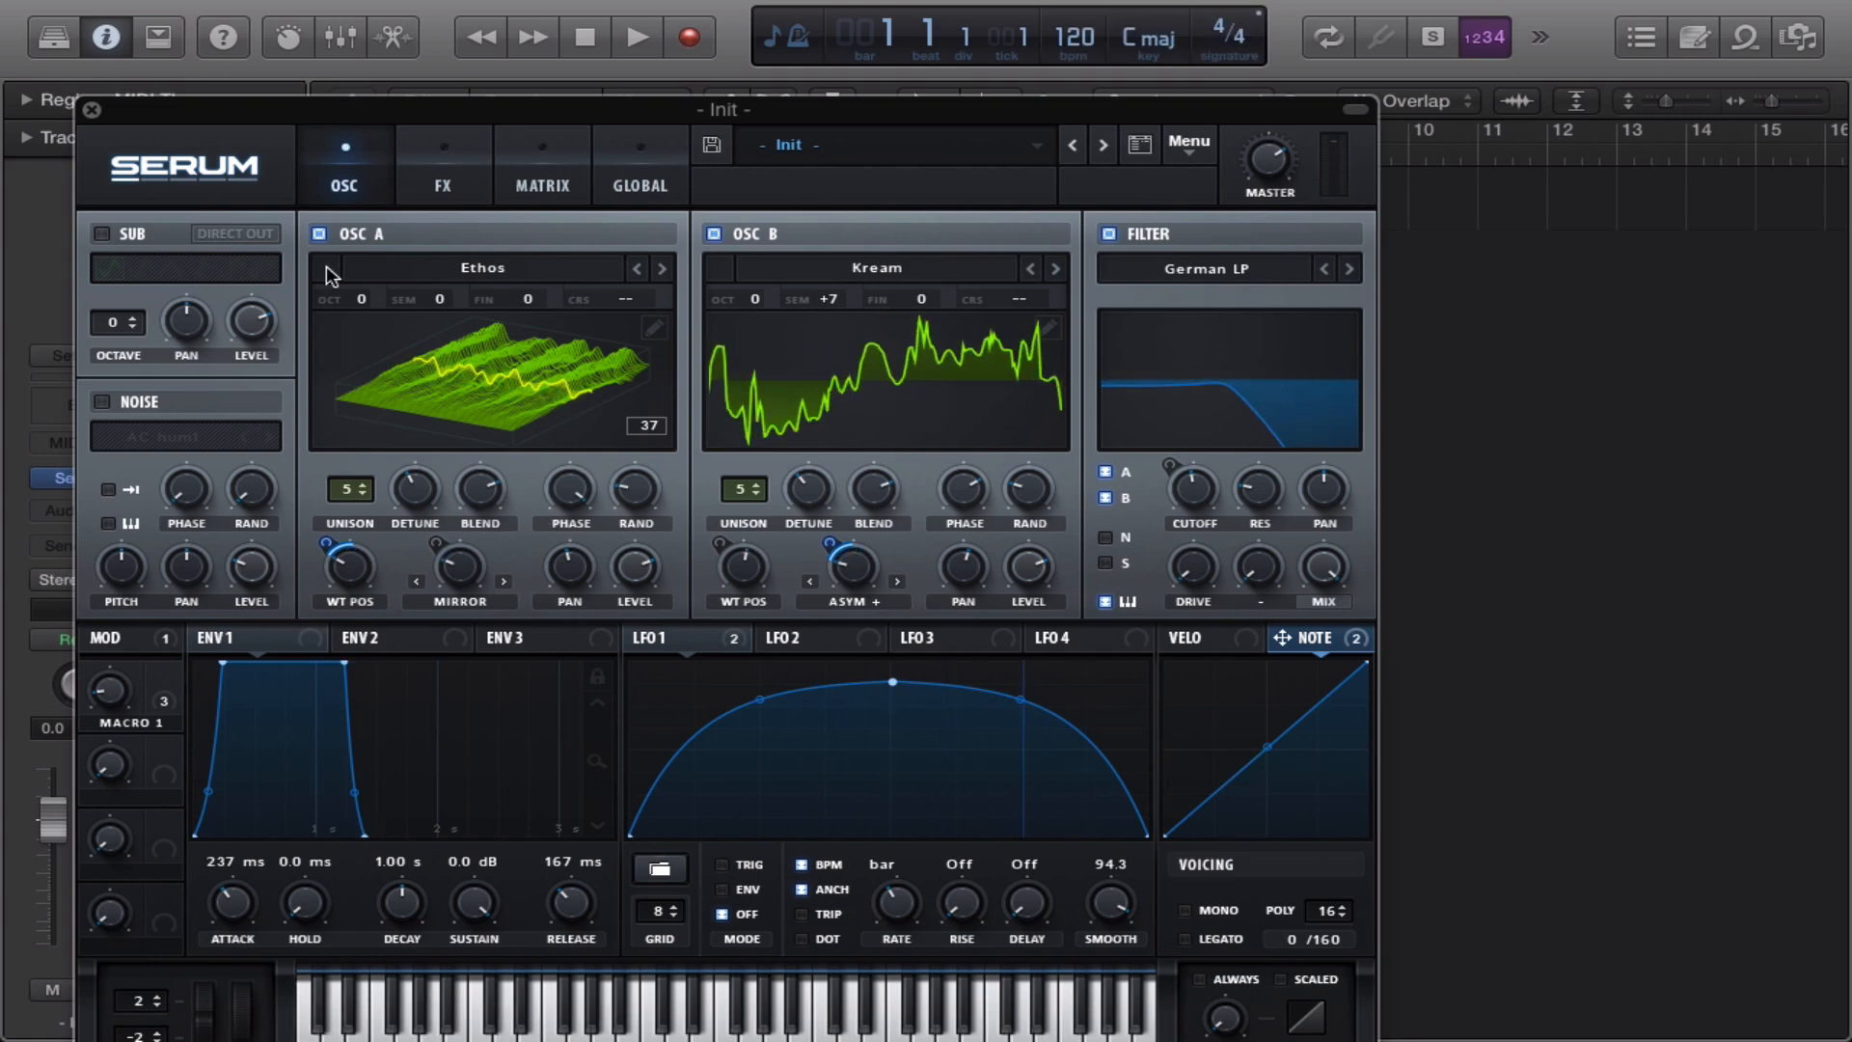
Enable the Hyper/Dimension effect, set Hyper to 3 unison voices and raise its rate to a little above half
left_click(440, 189)
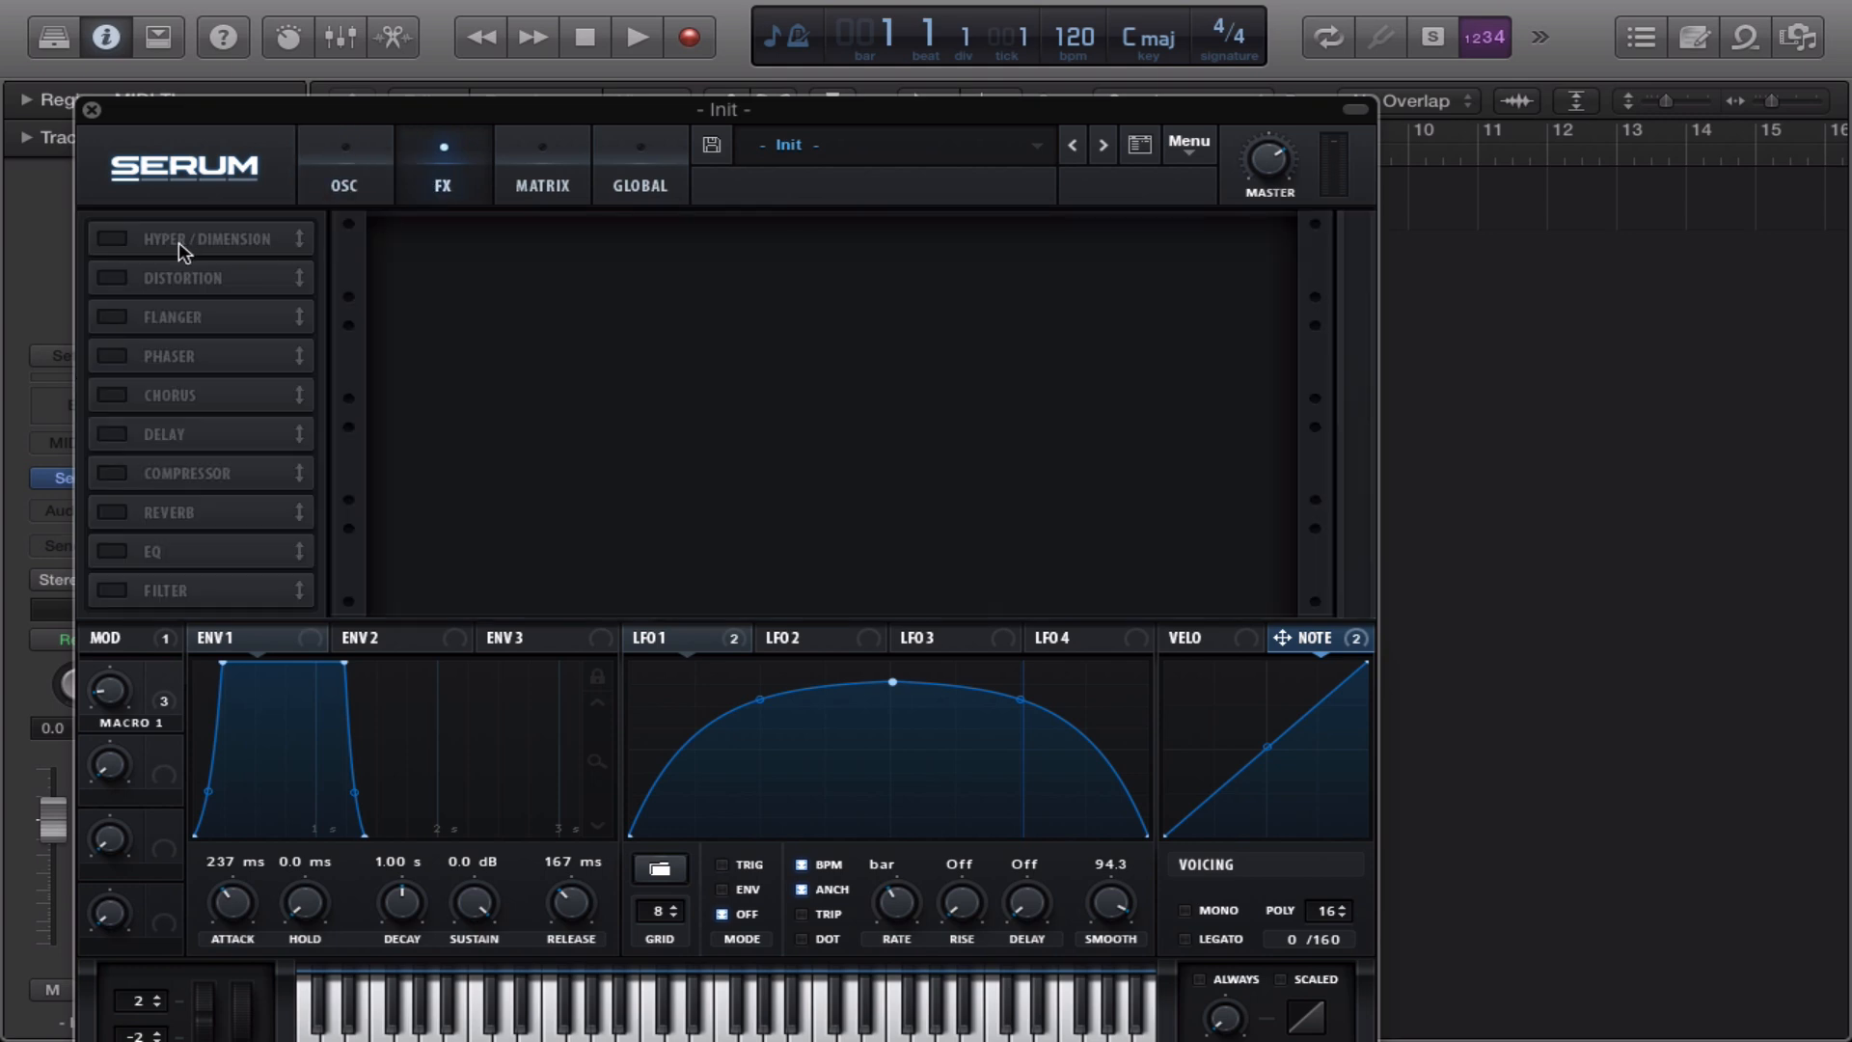
left_click(115, 239)
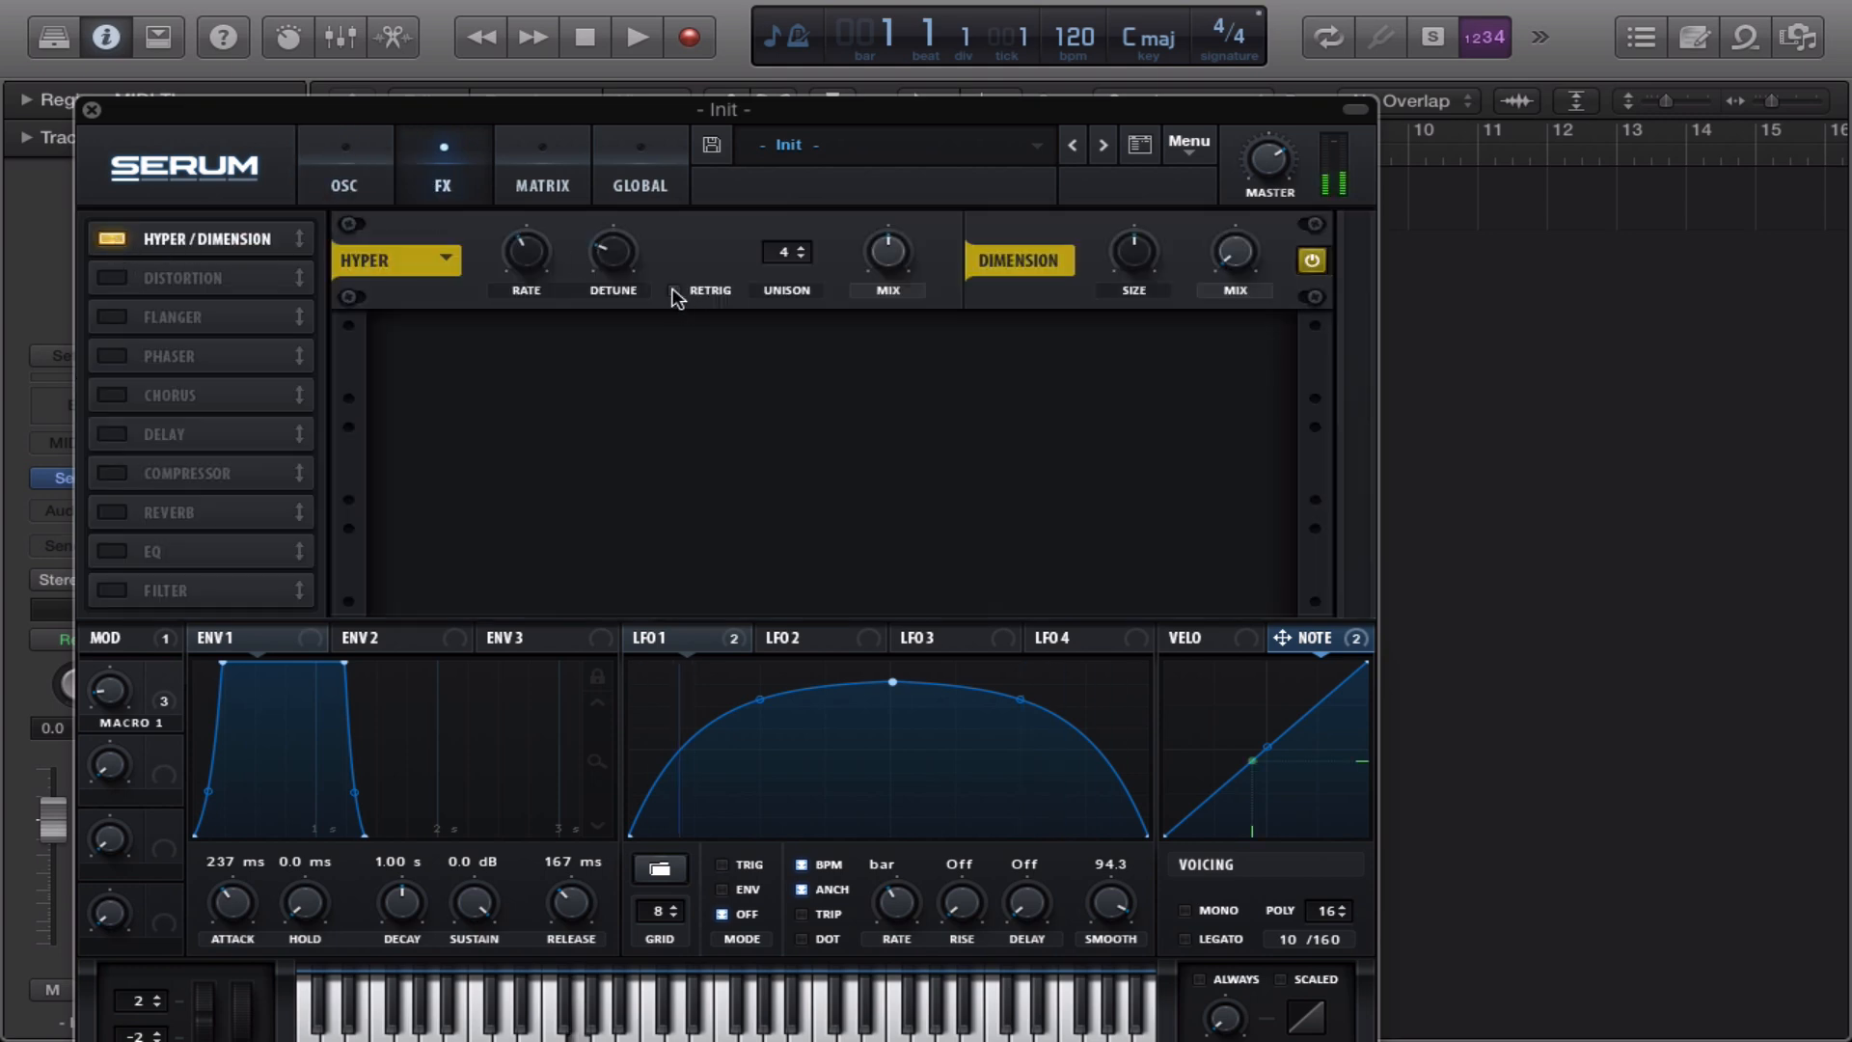
mouse_move(610, 264)
mouse_move(795, 264)
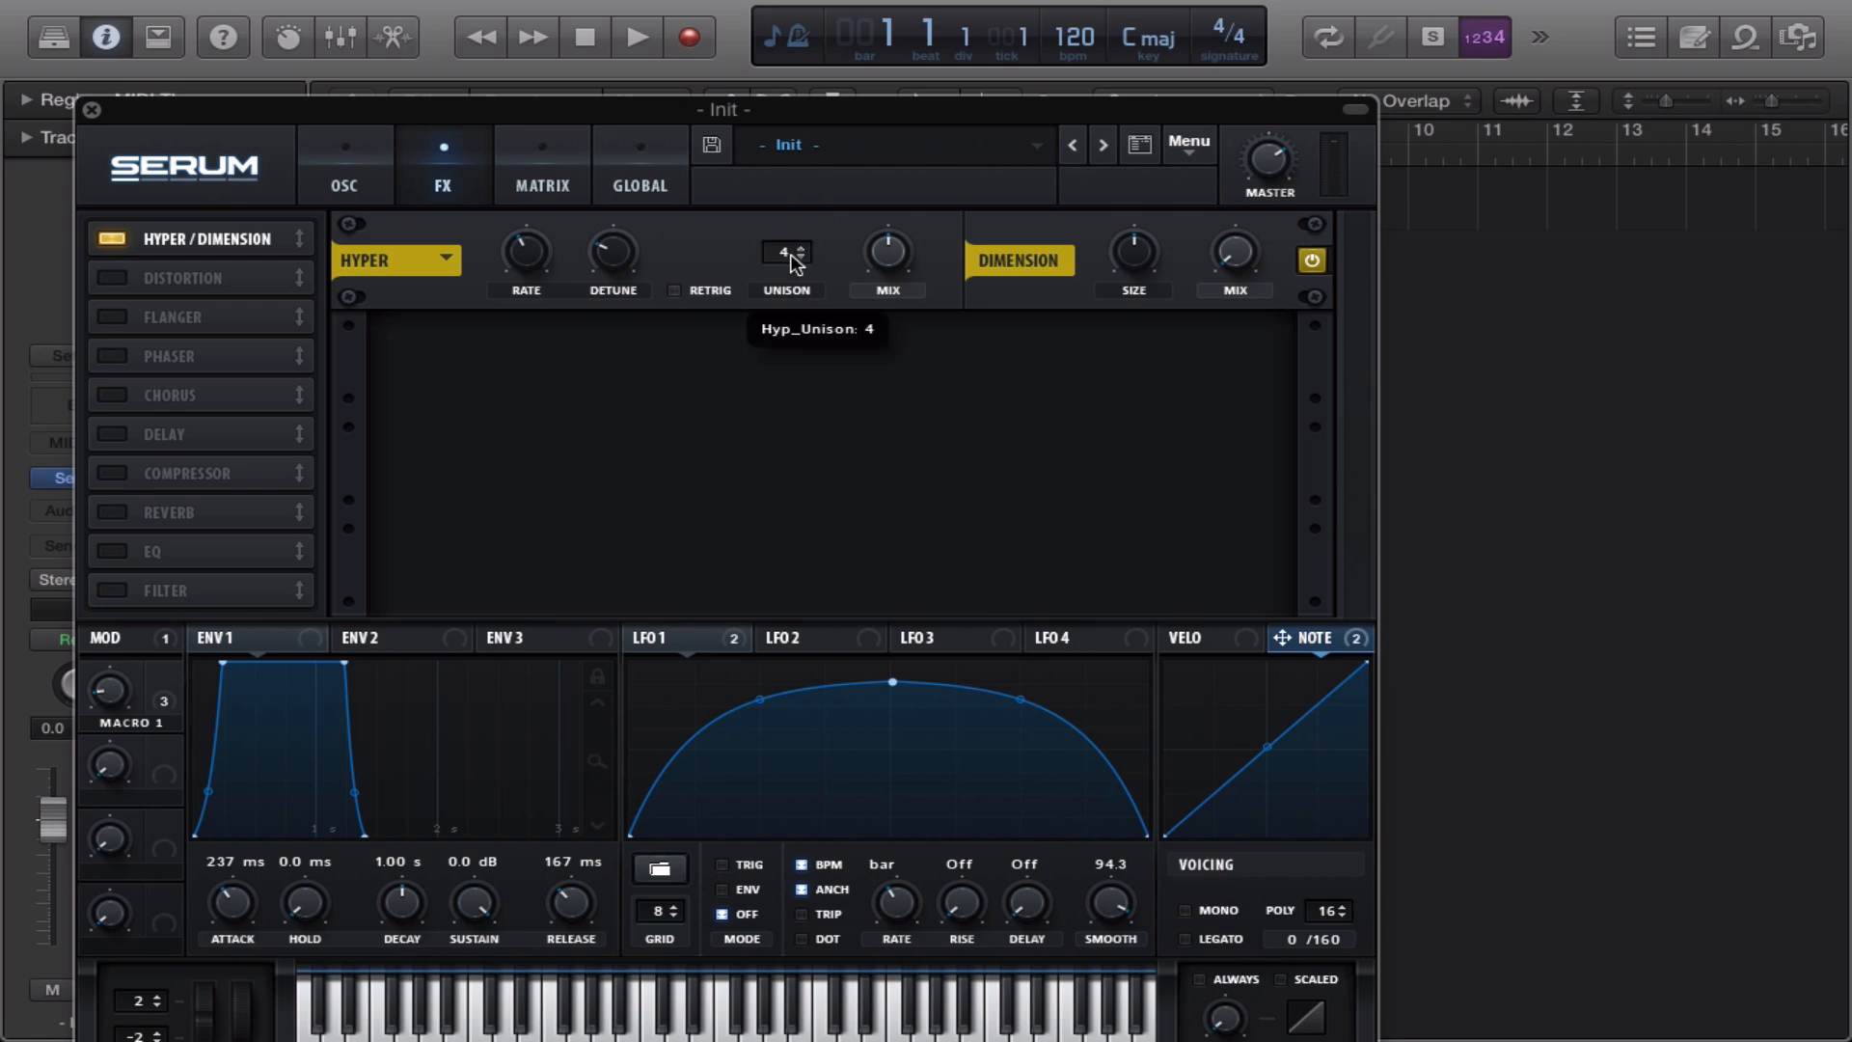
scroll(784, 268, "down", 1)
left_click_drag(607, 254, 511, 211)
mouse_move(512, 263)
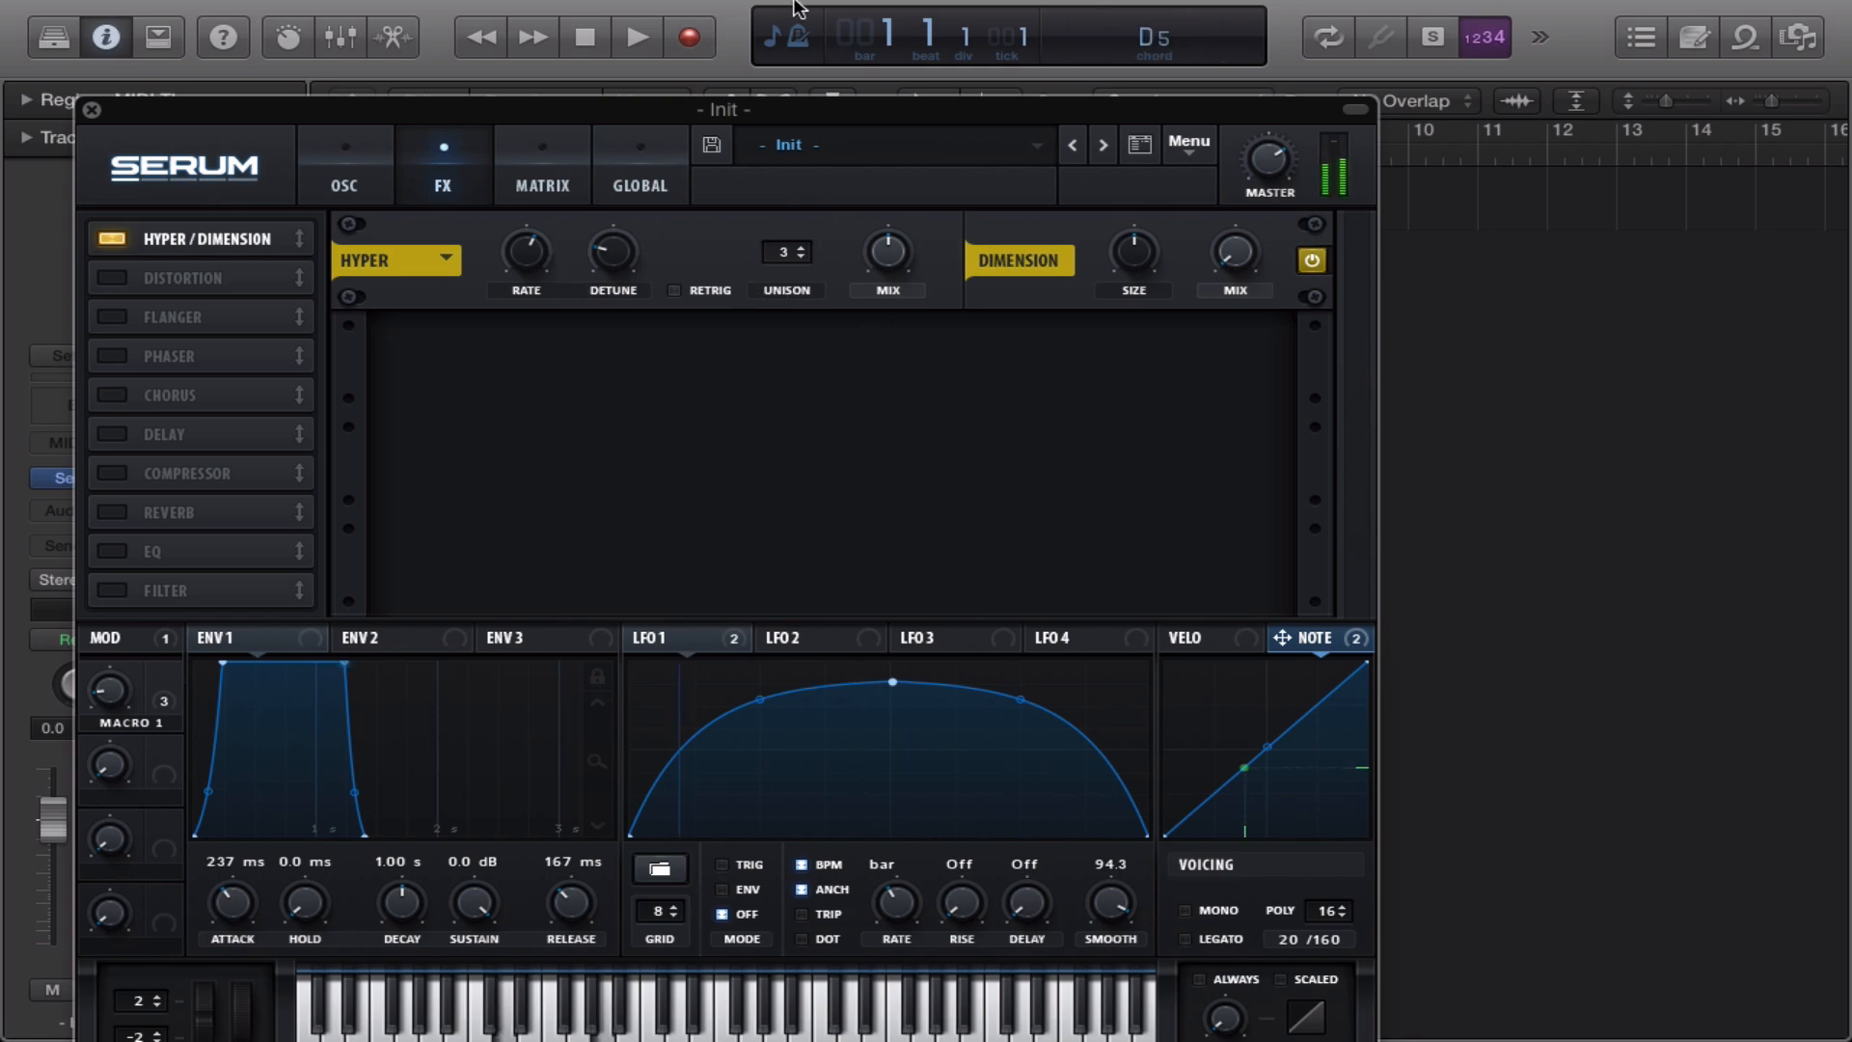
Bring in the Dimension effect with a mix below half and reduce its size to about a quarter
mouse_move(1102, 274)
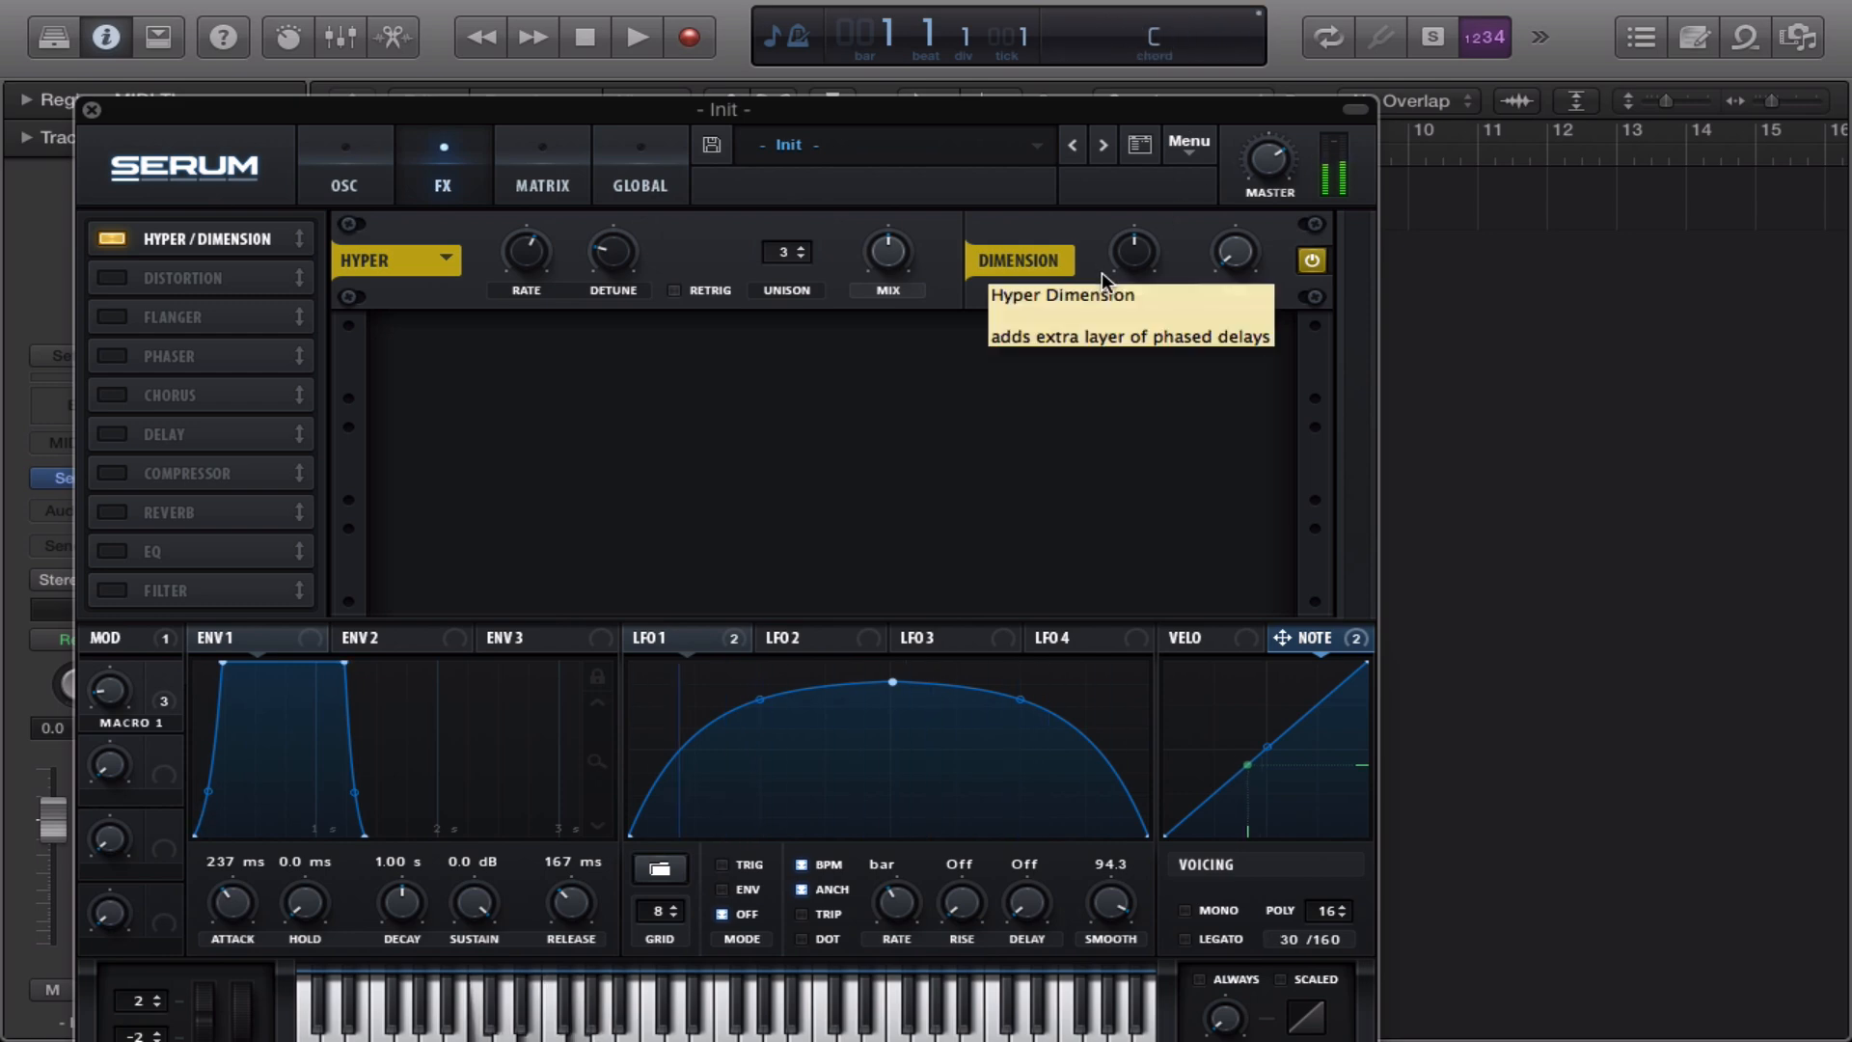
left_click_drag(1235, 252, 1211, 113)
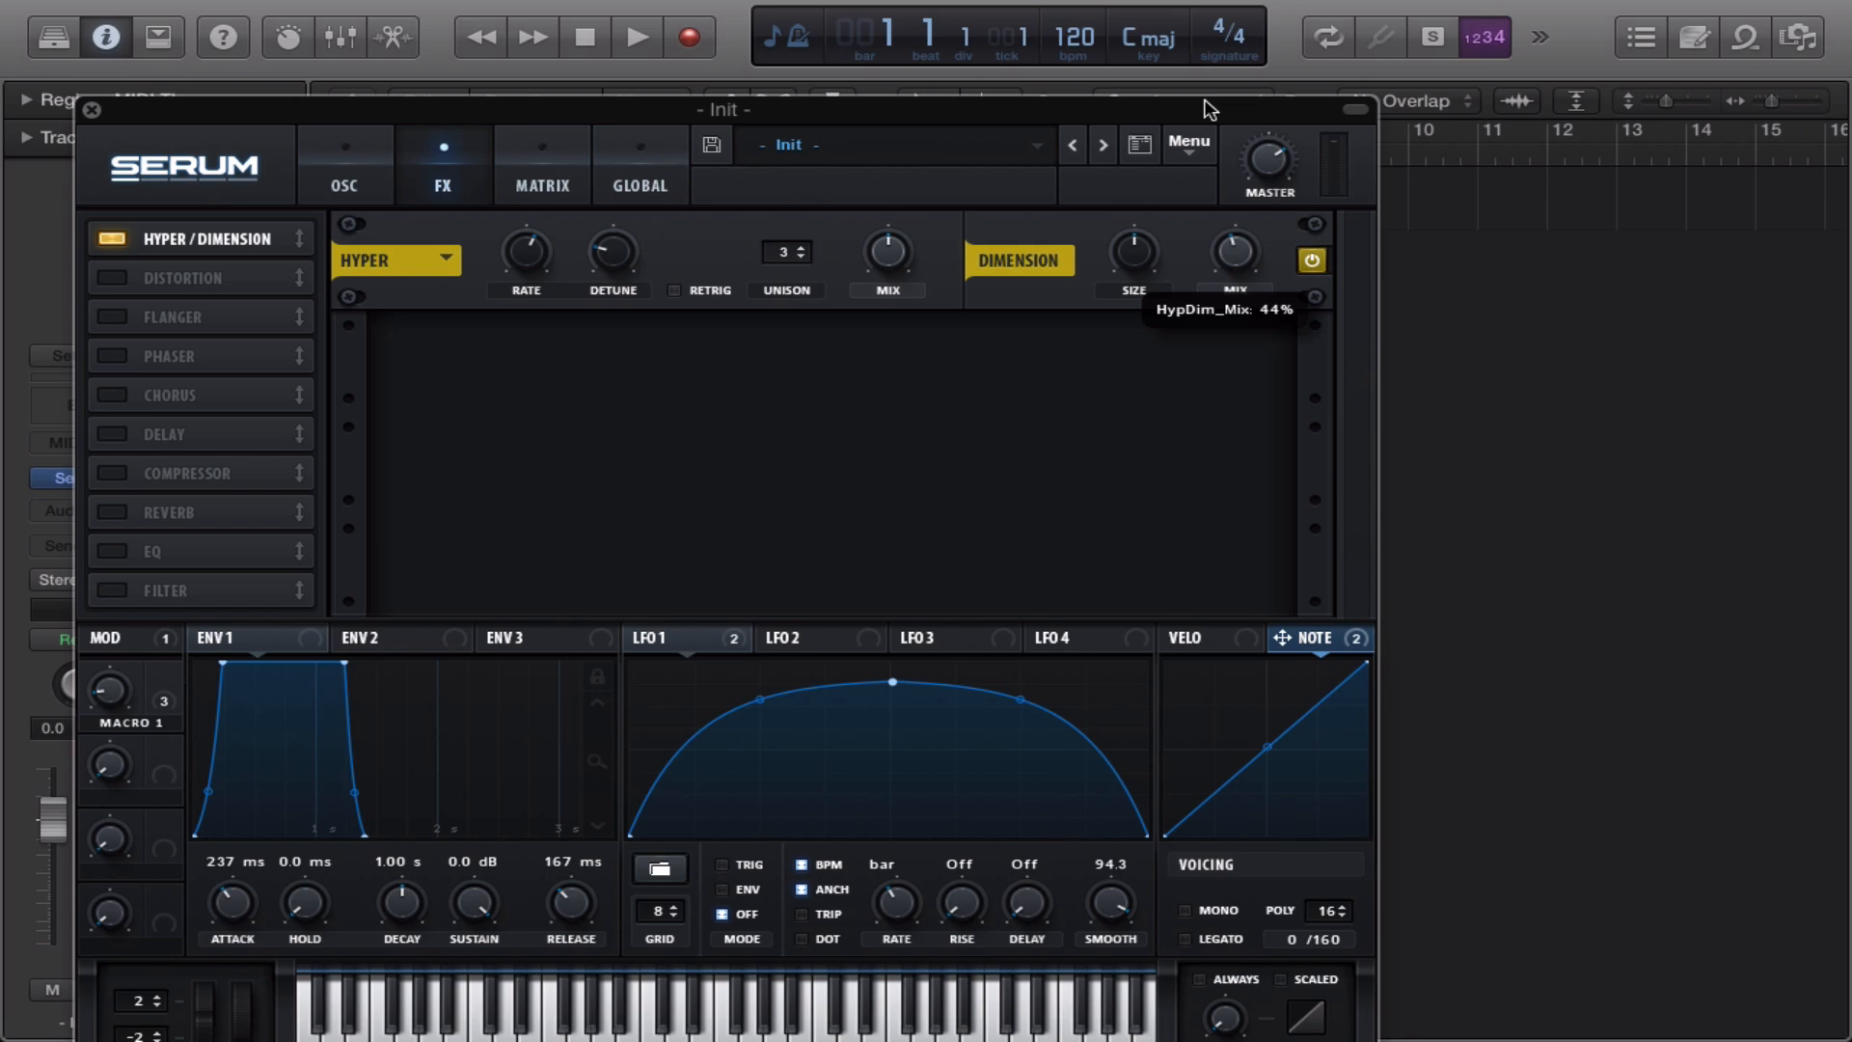
left_click_drag(1134, 251, 1122, 328)
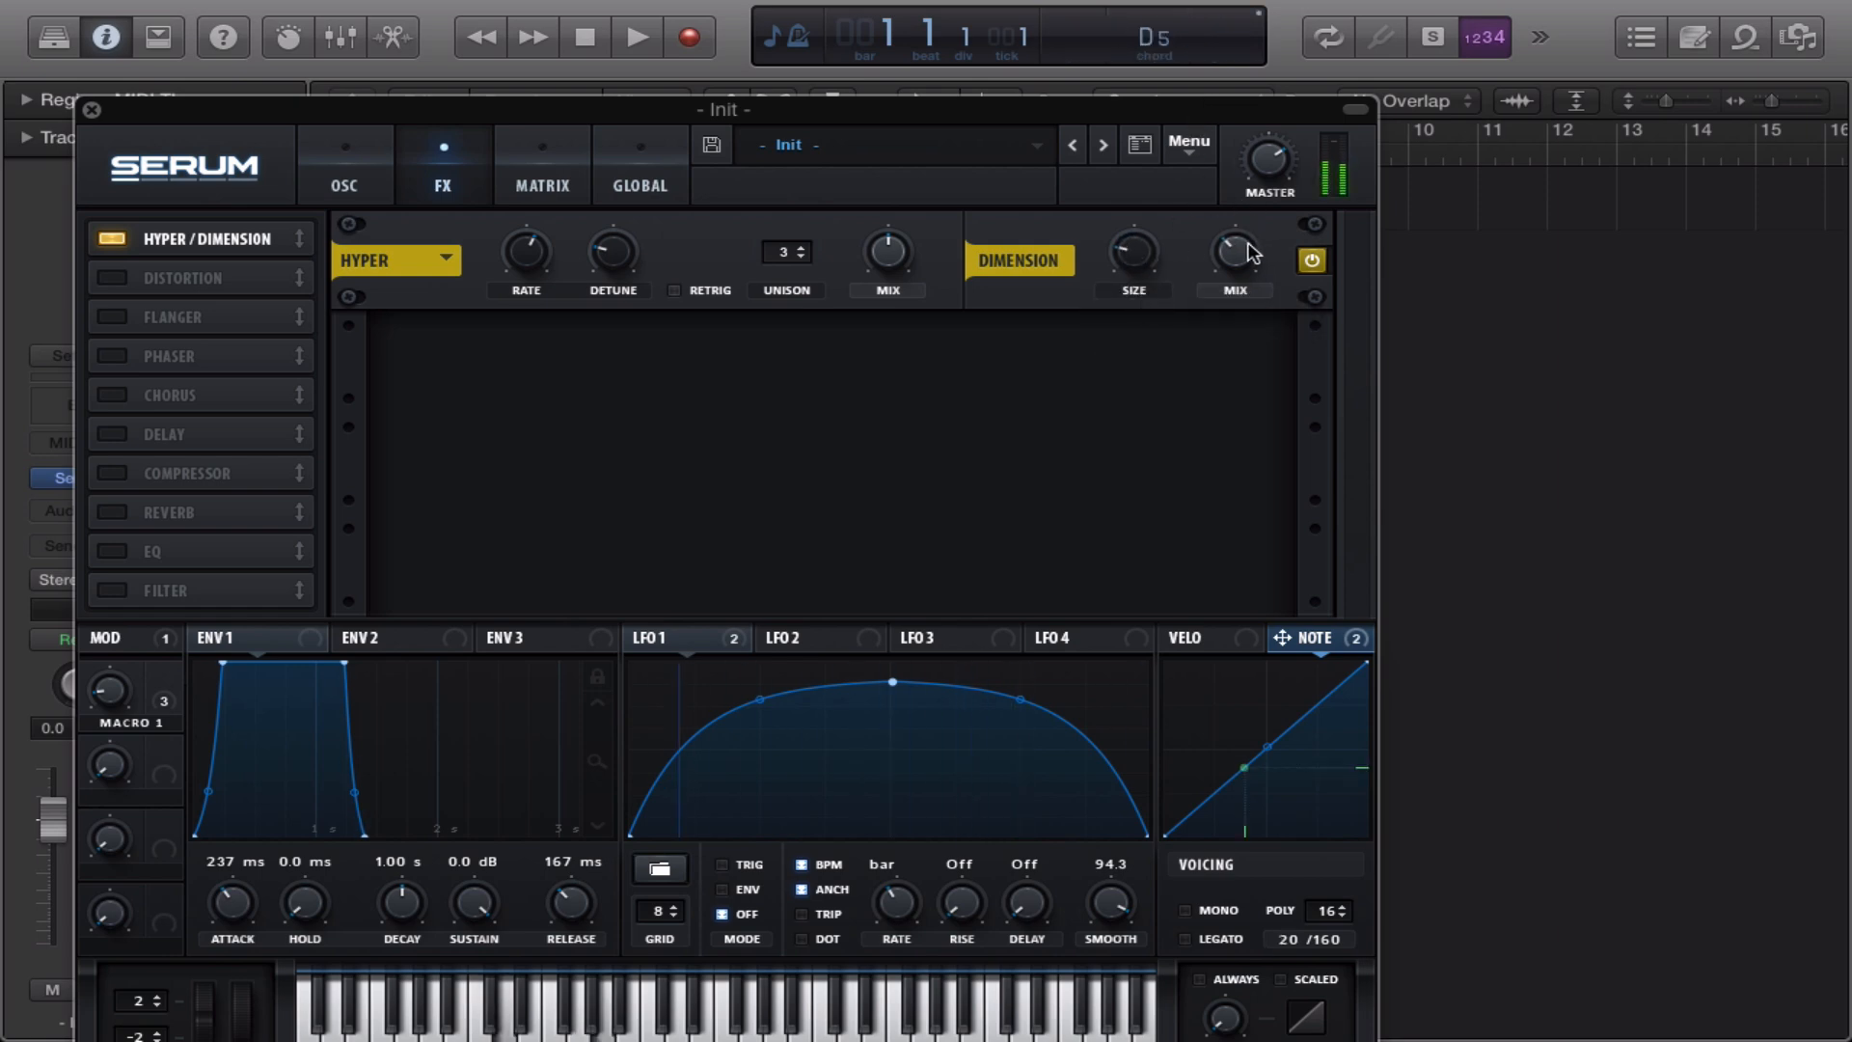
left_click_drag(1246, 243, 1246, 258)
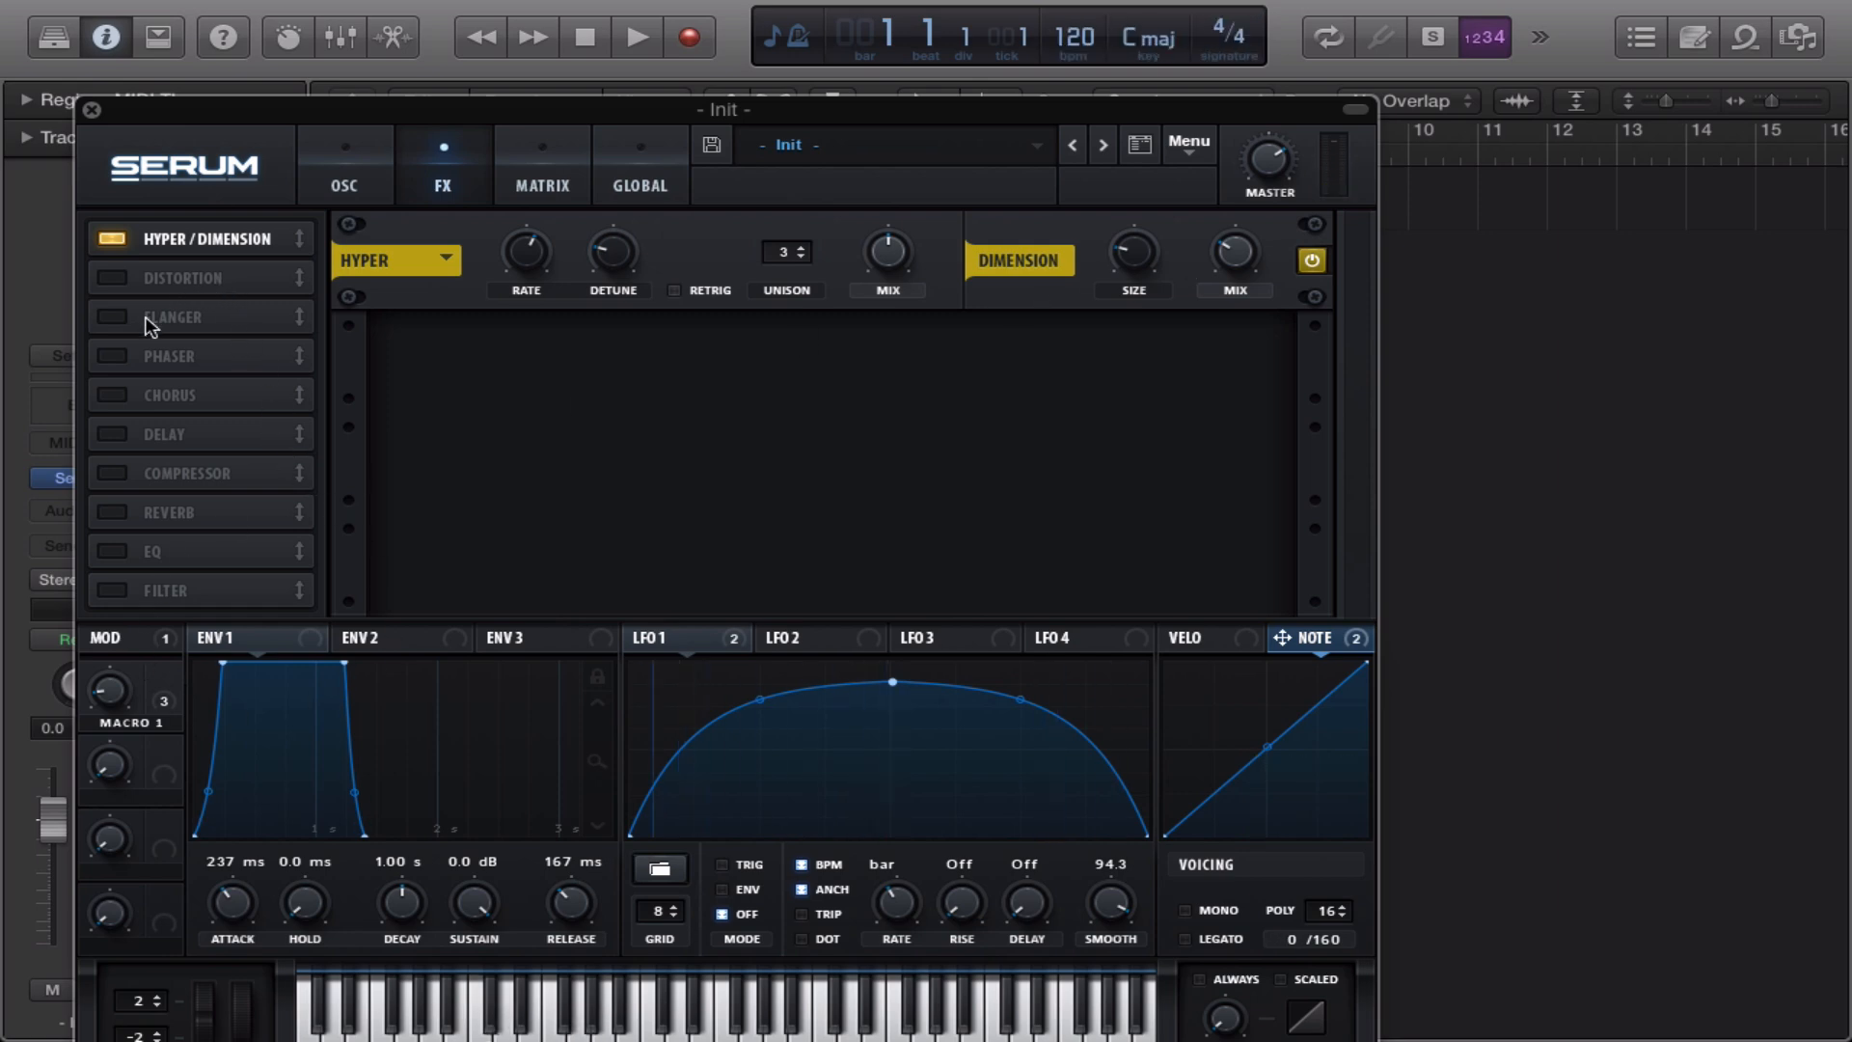
Enable the Phaser with a slower rate and higher depth and frequency, and assign LFO 1 to its depth
left_click(113, 357)
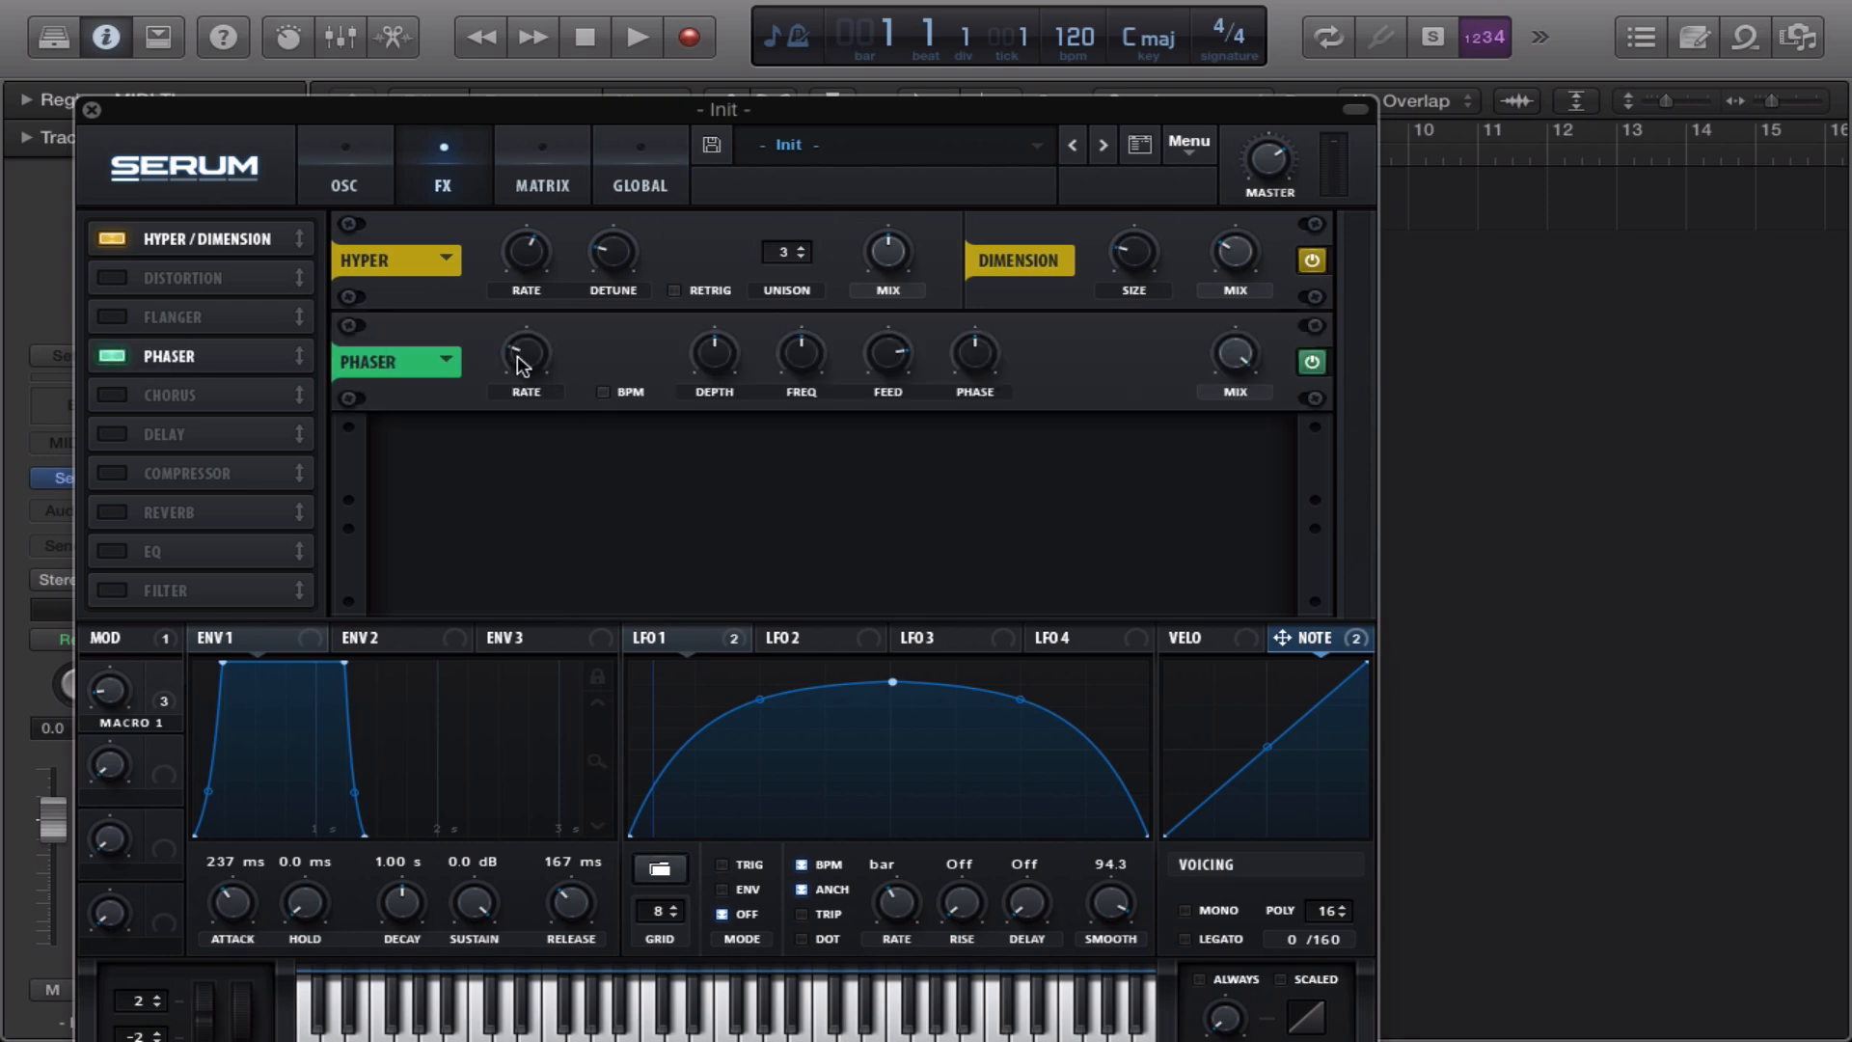
mouse_move(523, 382)
left_mouse_down()
mouse_move(509, 342)
mouse_move(501, 371)
left_mouse_up()
left_click_drag(738, 358, 697, 252)
mouse_move(806, 350)
left_mouse_down()
mouse_move(805, 391)
mouse_move(794, 280)
mouse_move(801, 333)
mouse_move(821, 337)
left_mouse_up()
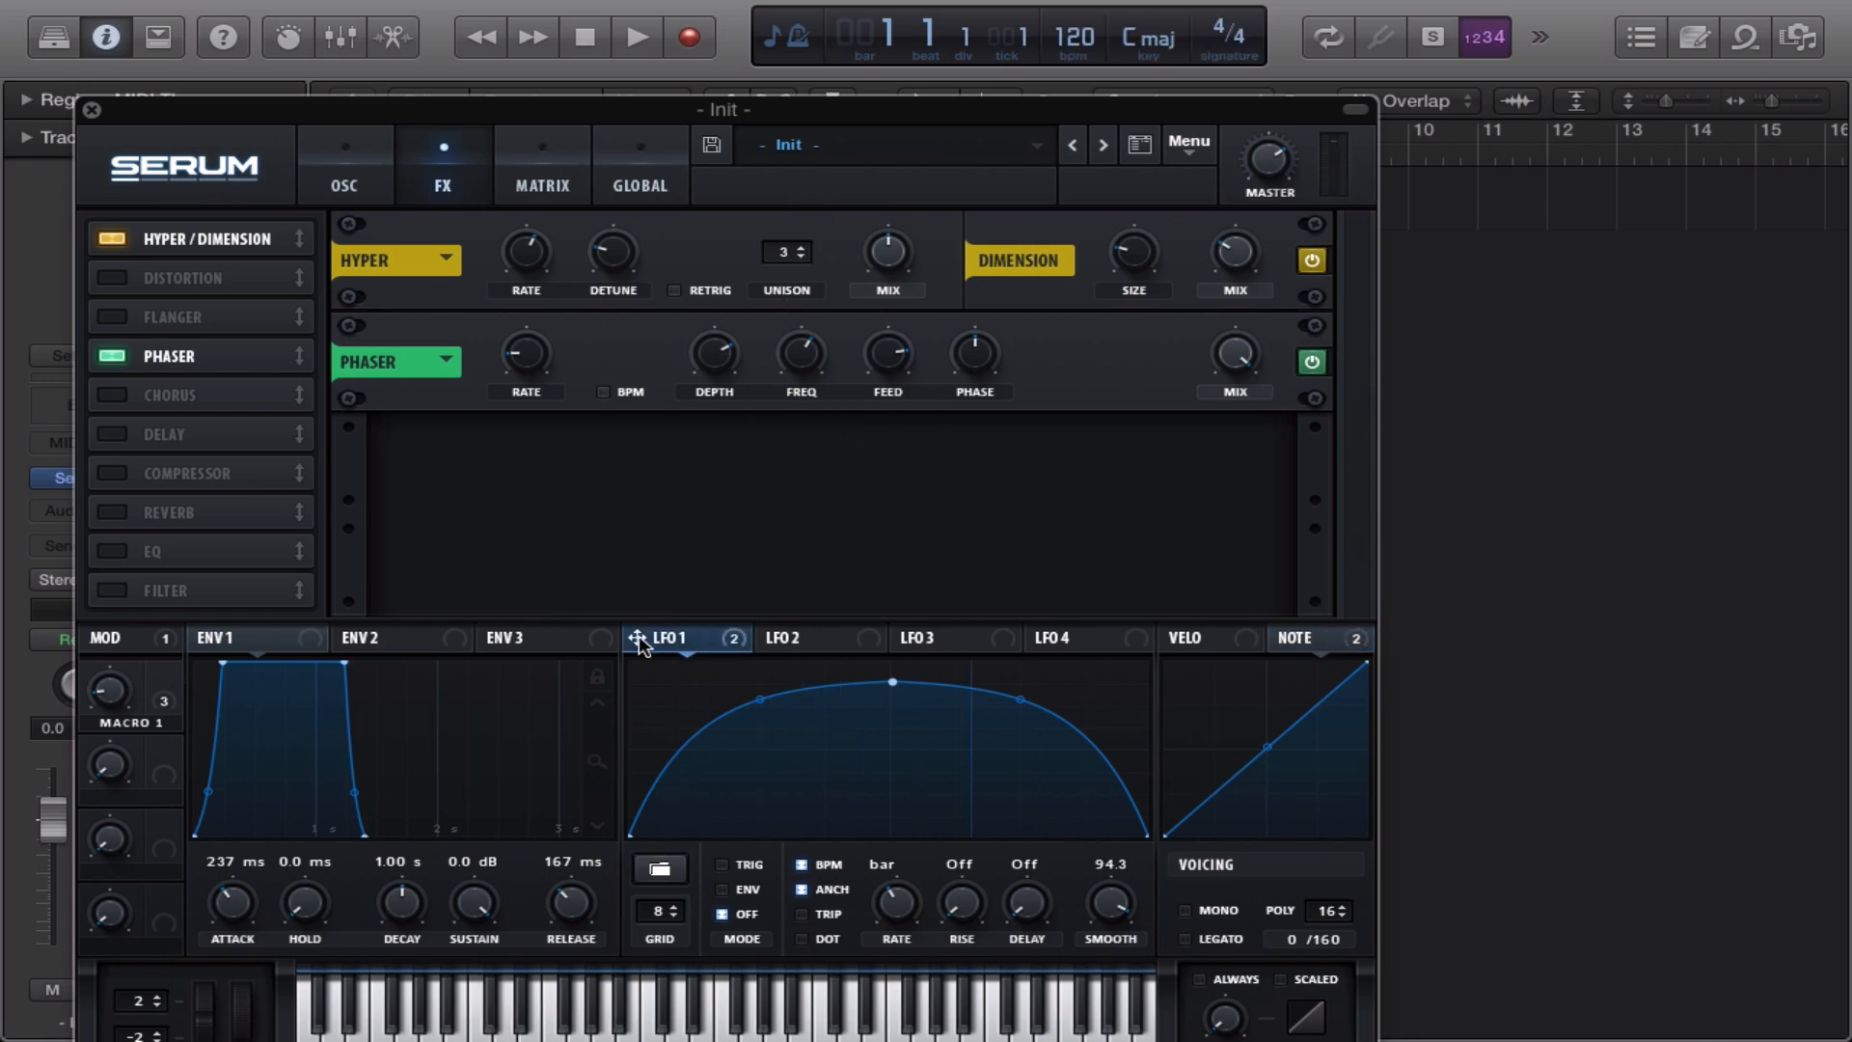
left_click_drag(641, 639, 694, 355)
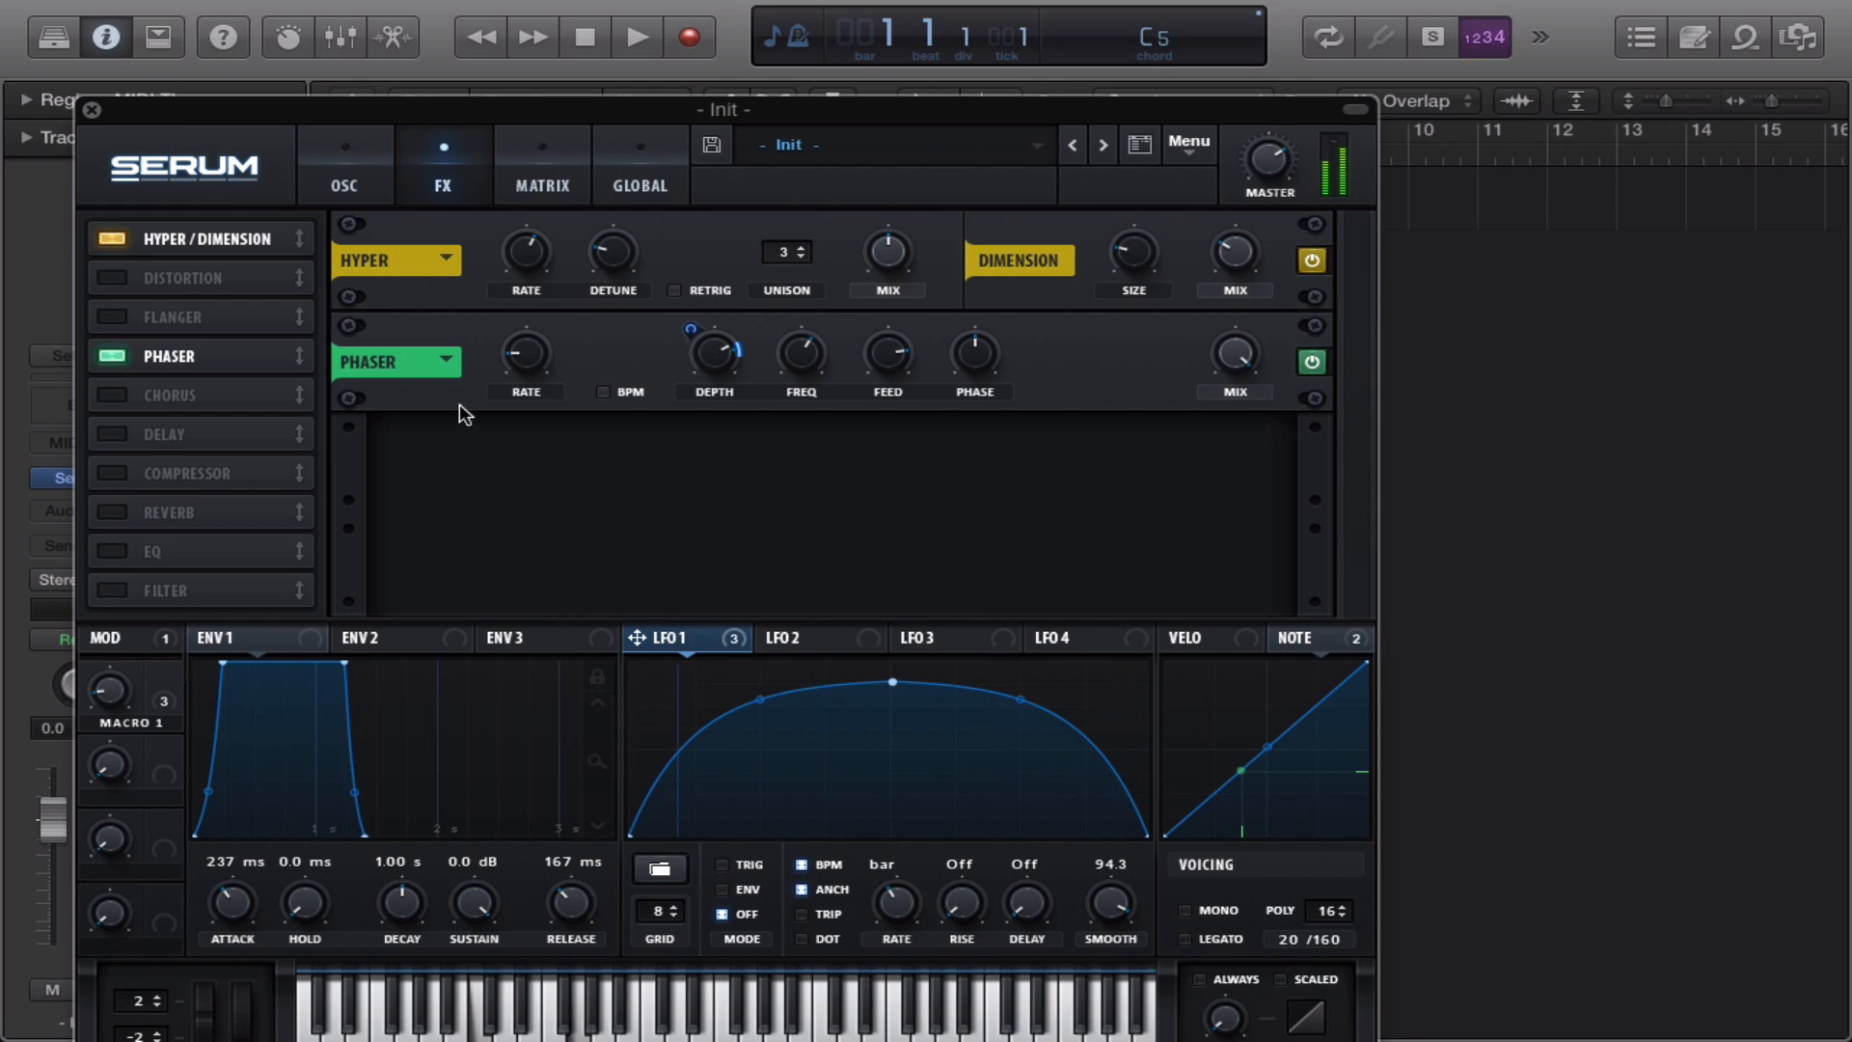
Sync the Phaser to BPM at its lowest rate, reduce its feedback, set its mix to about half and raise its phase
left_click_drag(523, 353, 517, 430)
left_click(604, 393)
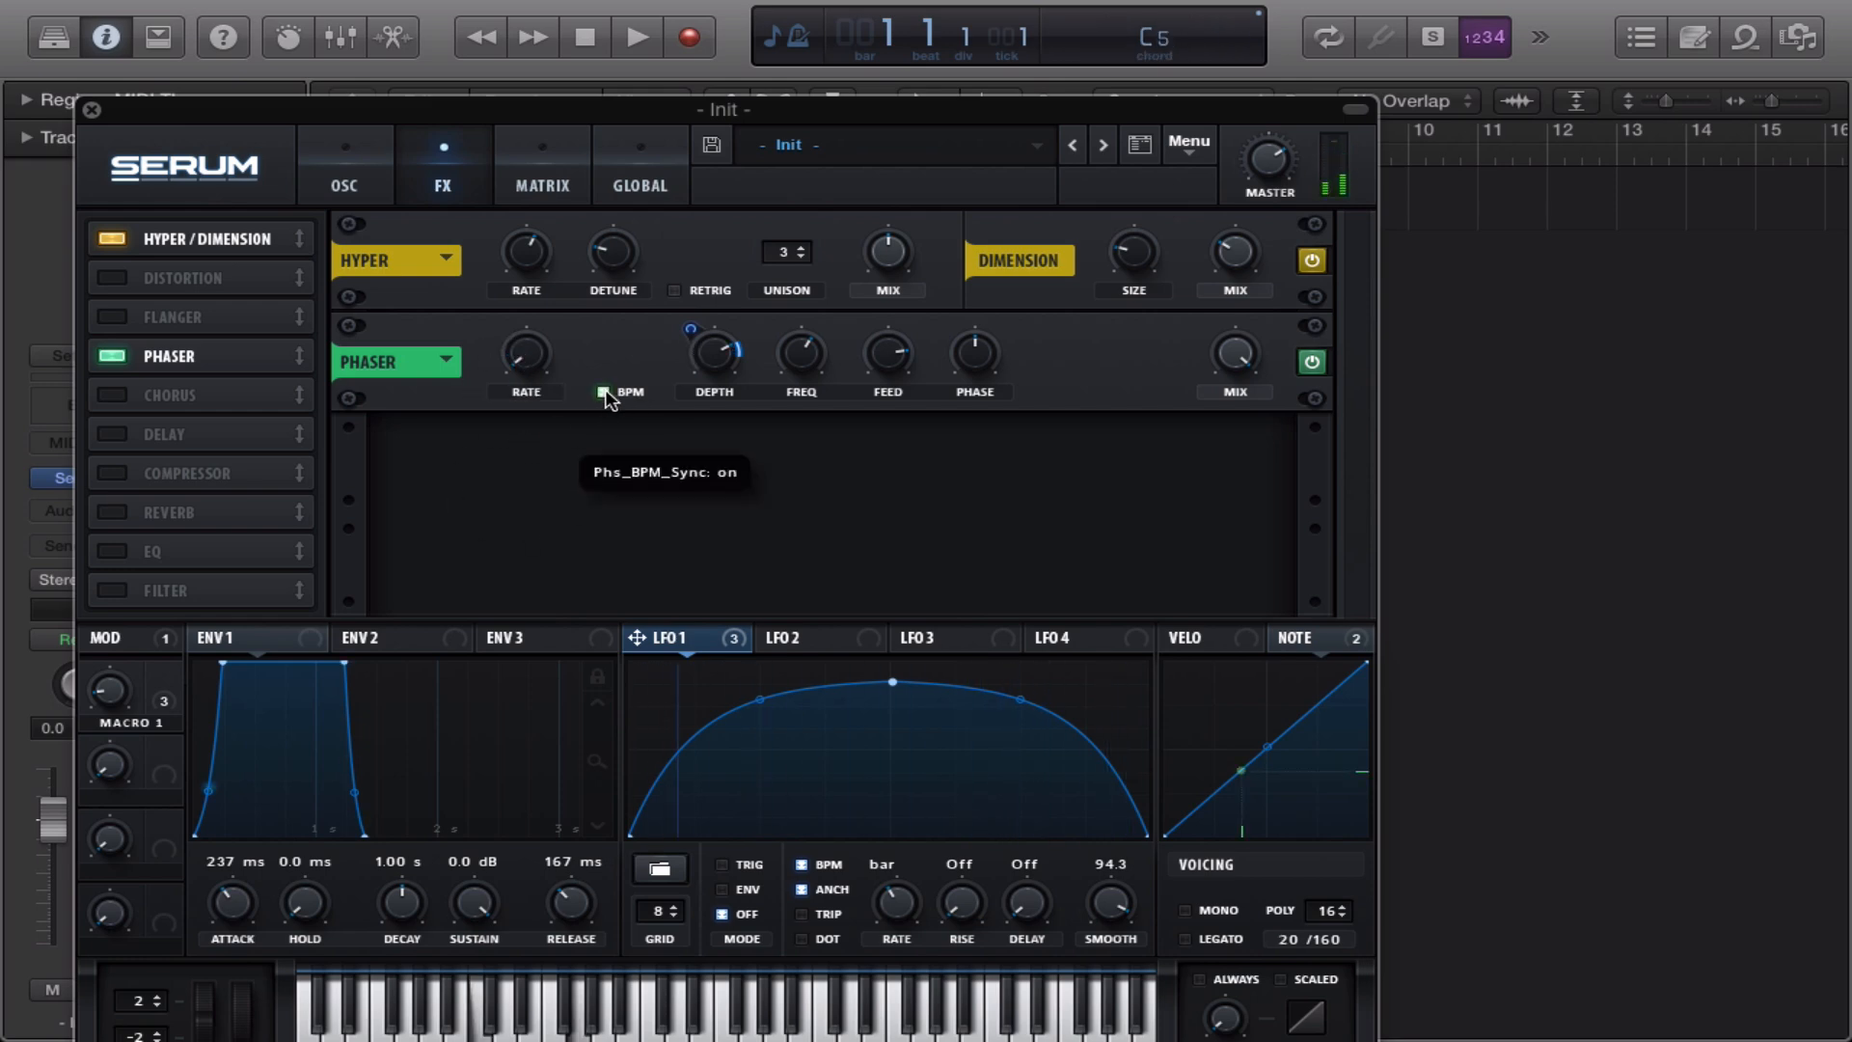
left_click_drag(907, 352, 903, 366)
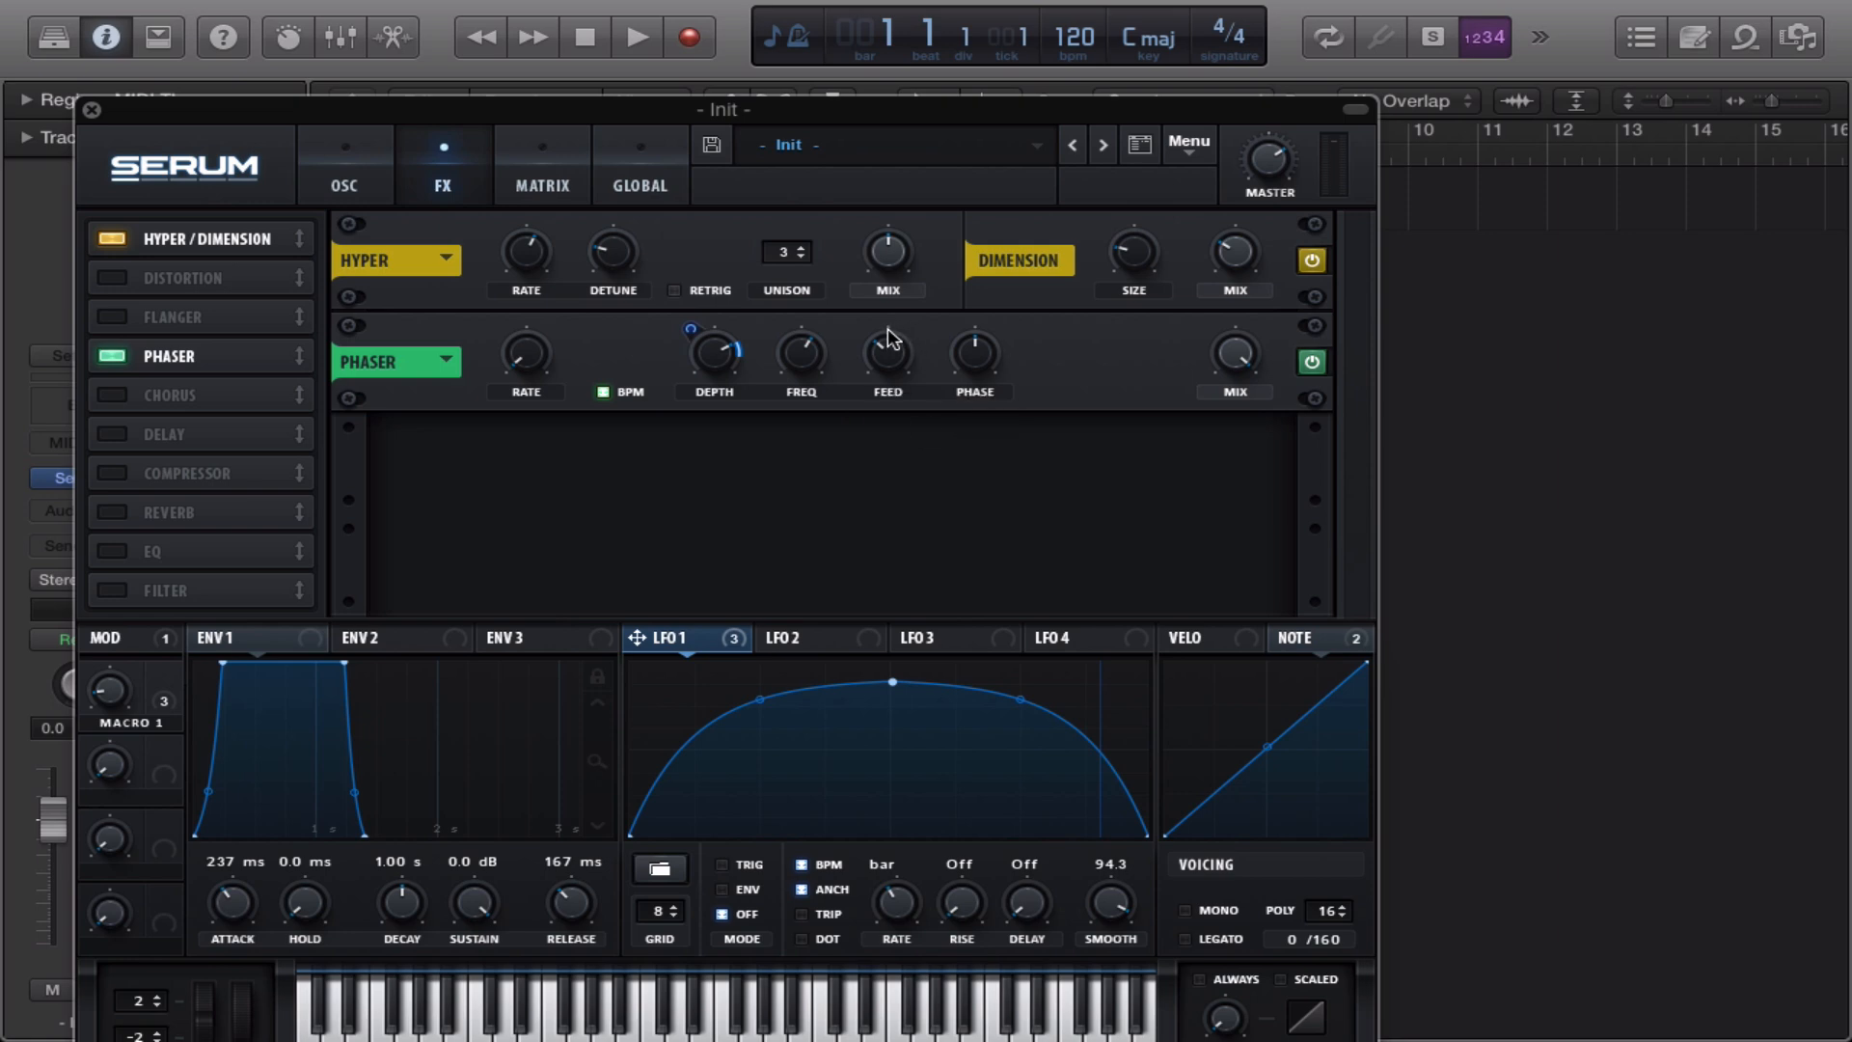
left_click_drag(888, 339, 890, 347)
left_click_drag(1257, 351, 1251, 513)
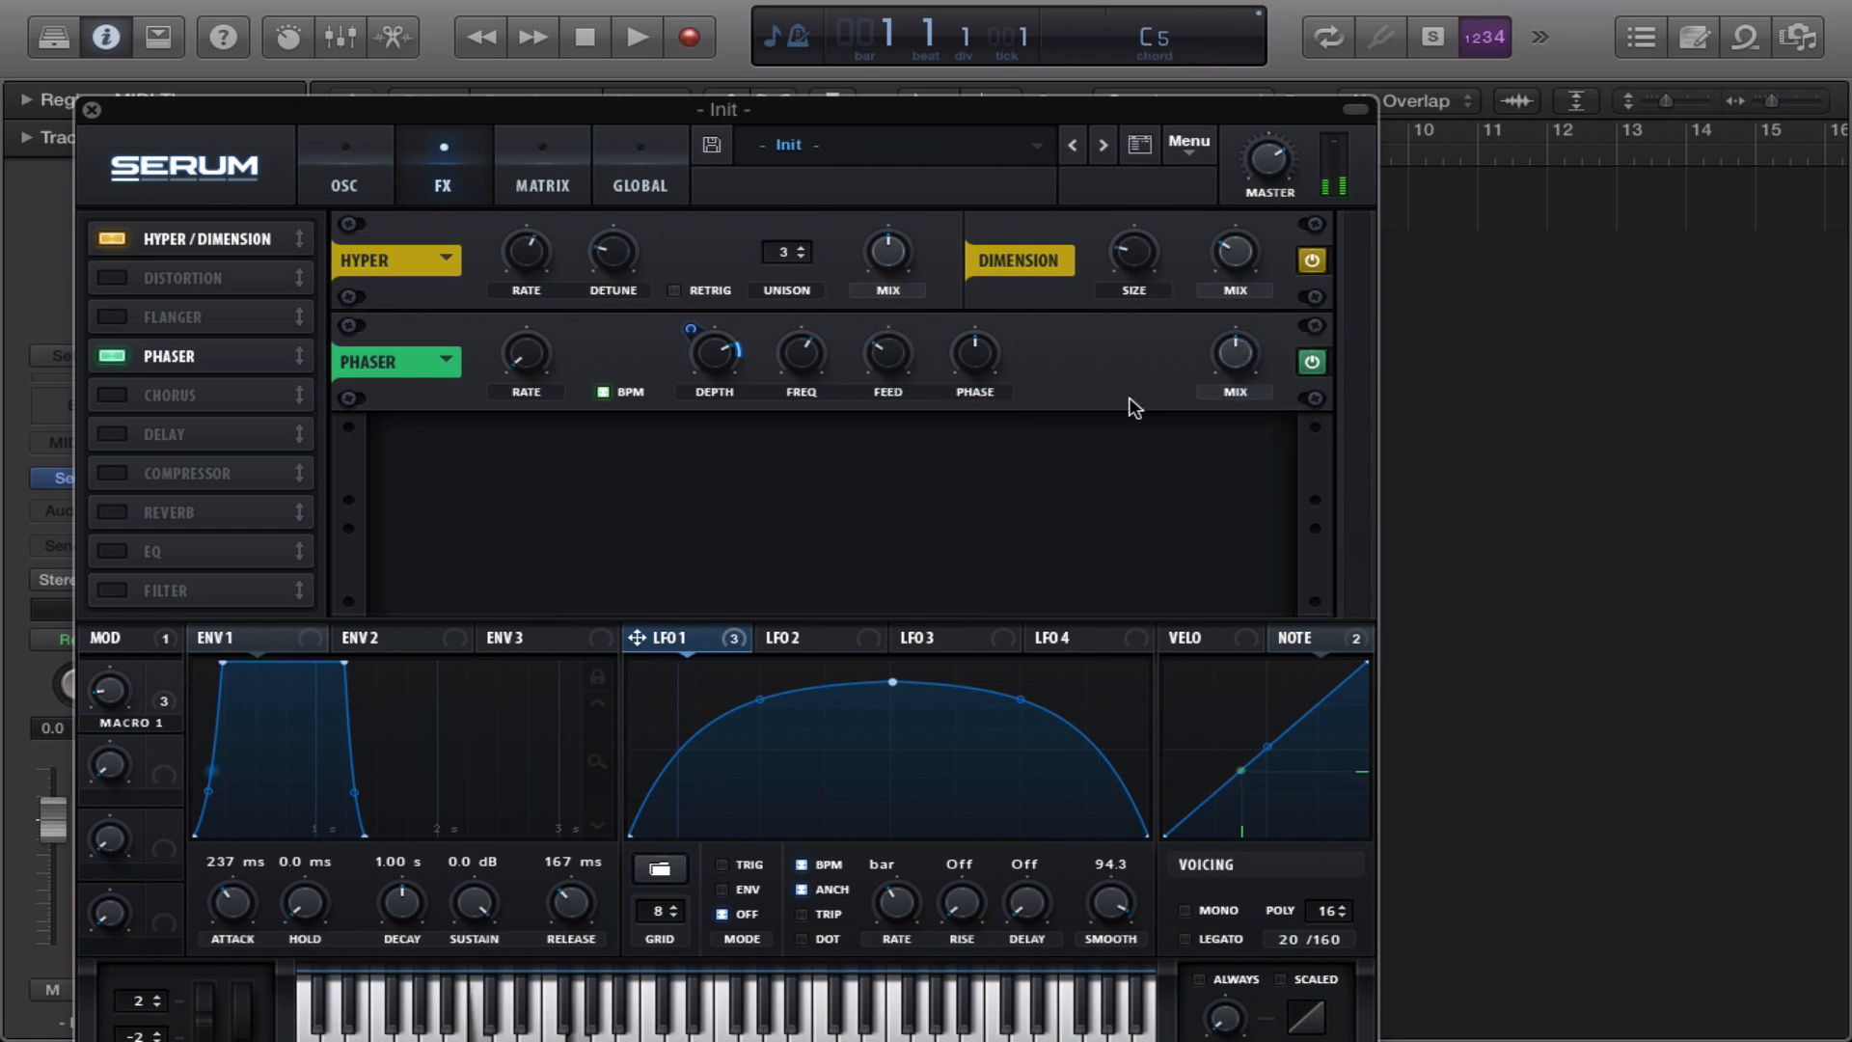
left_click_drag(972, 373, 955, 309)
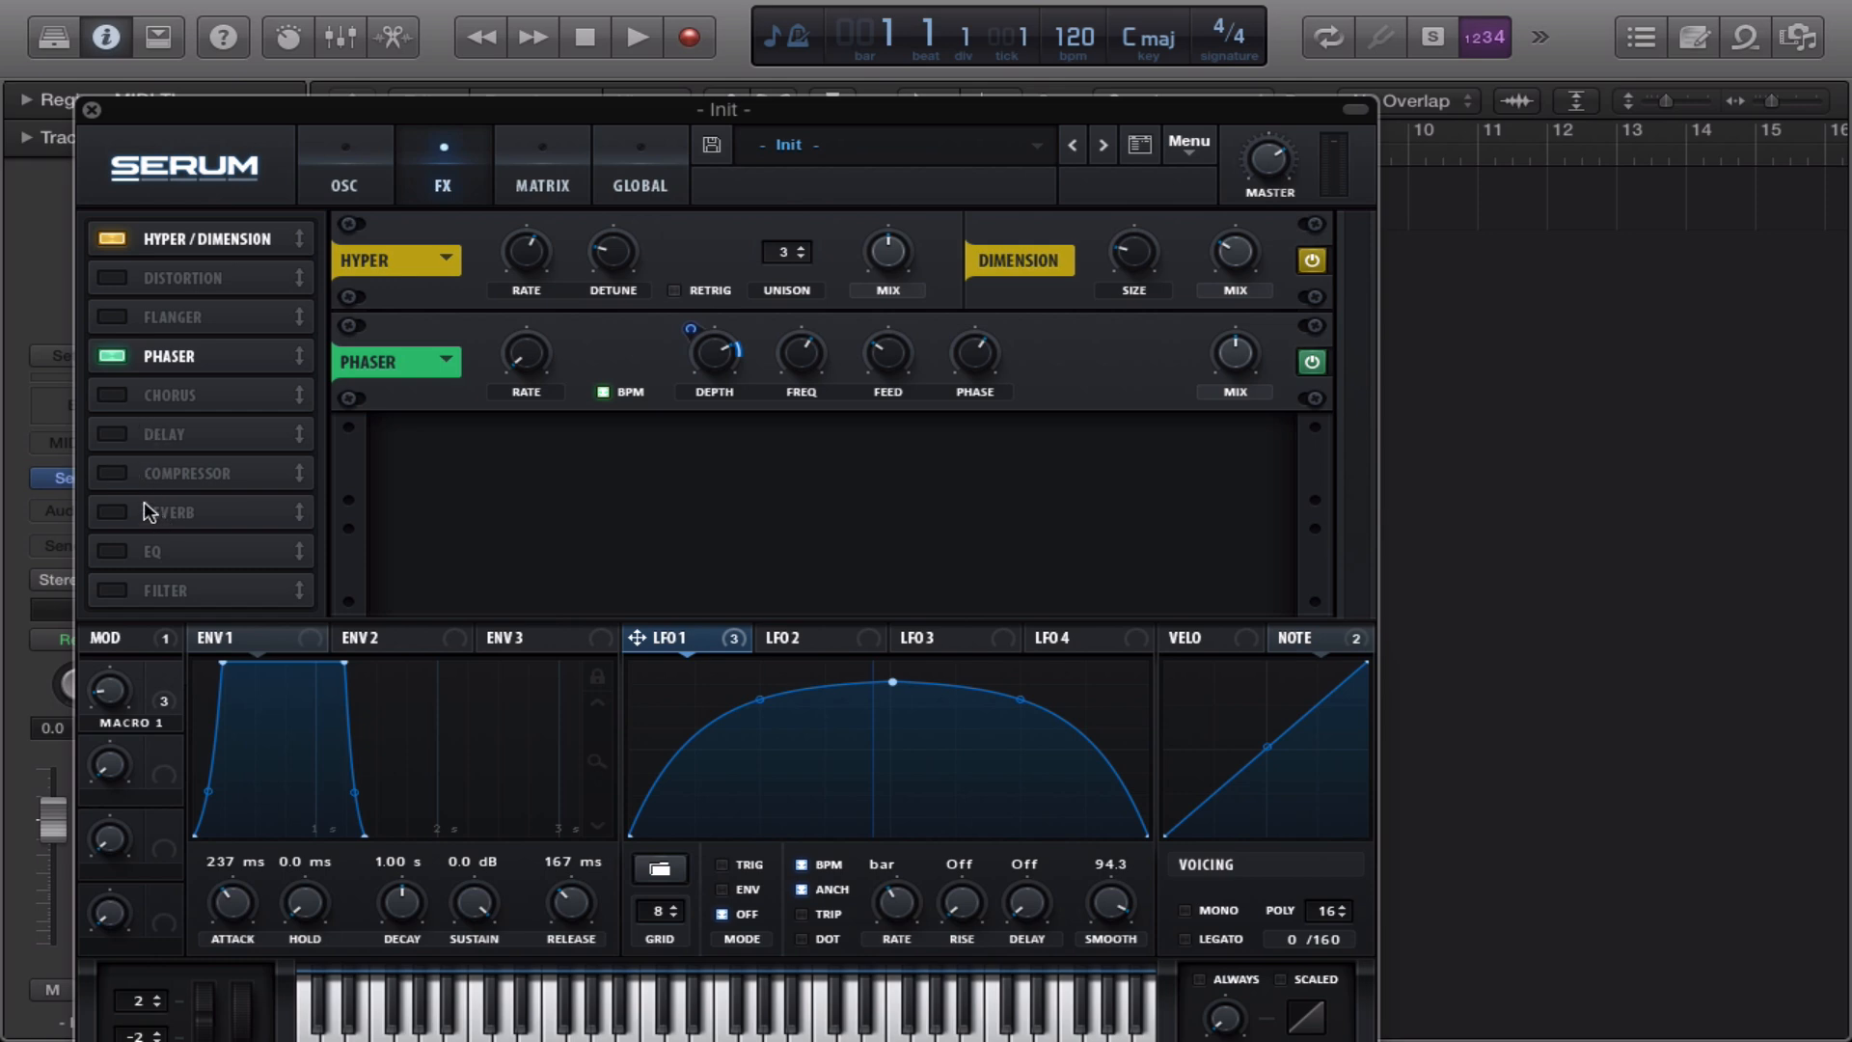
Enable the Compressor with longer attack and release, a lower ratio, a slightly adjusted threshold and a little gain
left_click(137, 472)
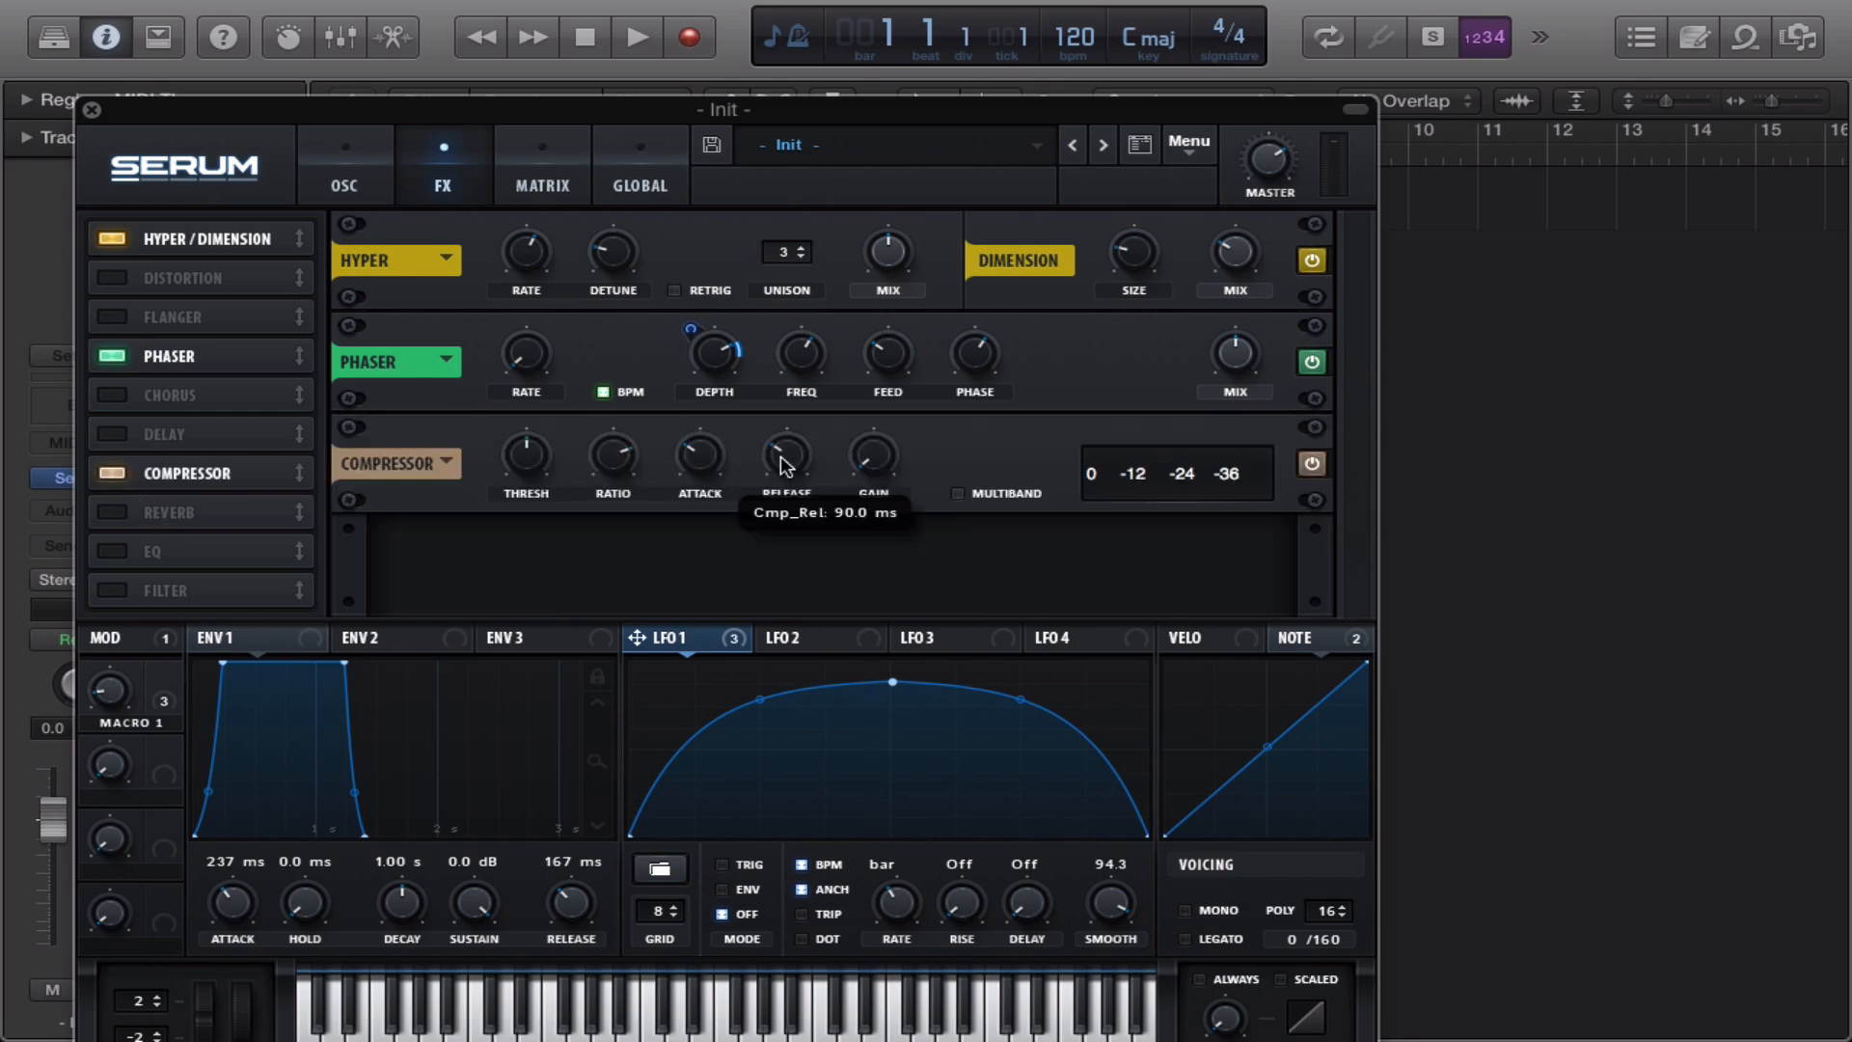
left_click_drag(781, 457, 764, 376)
left_click_drag(712, 455, 710, 405)
left_click_drag(622, 455, 625, 562)
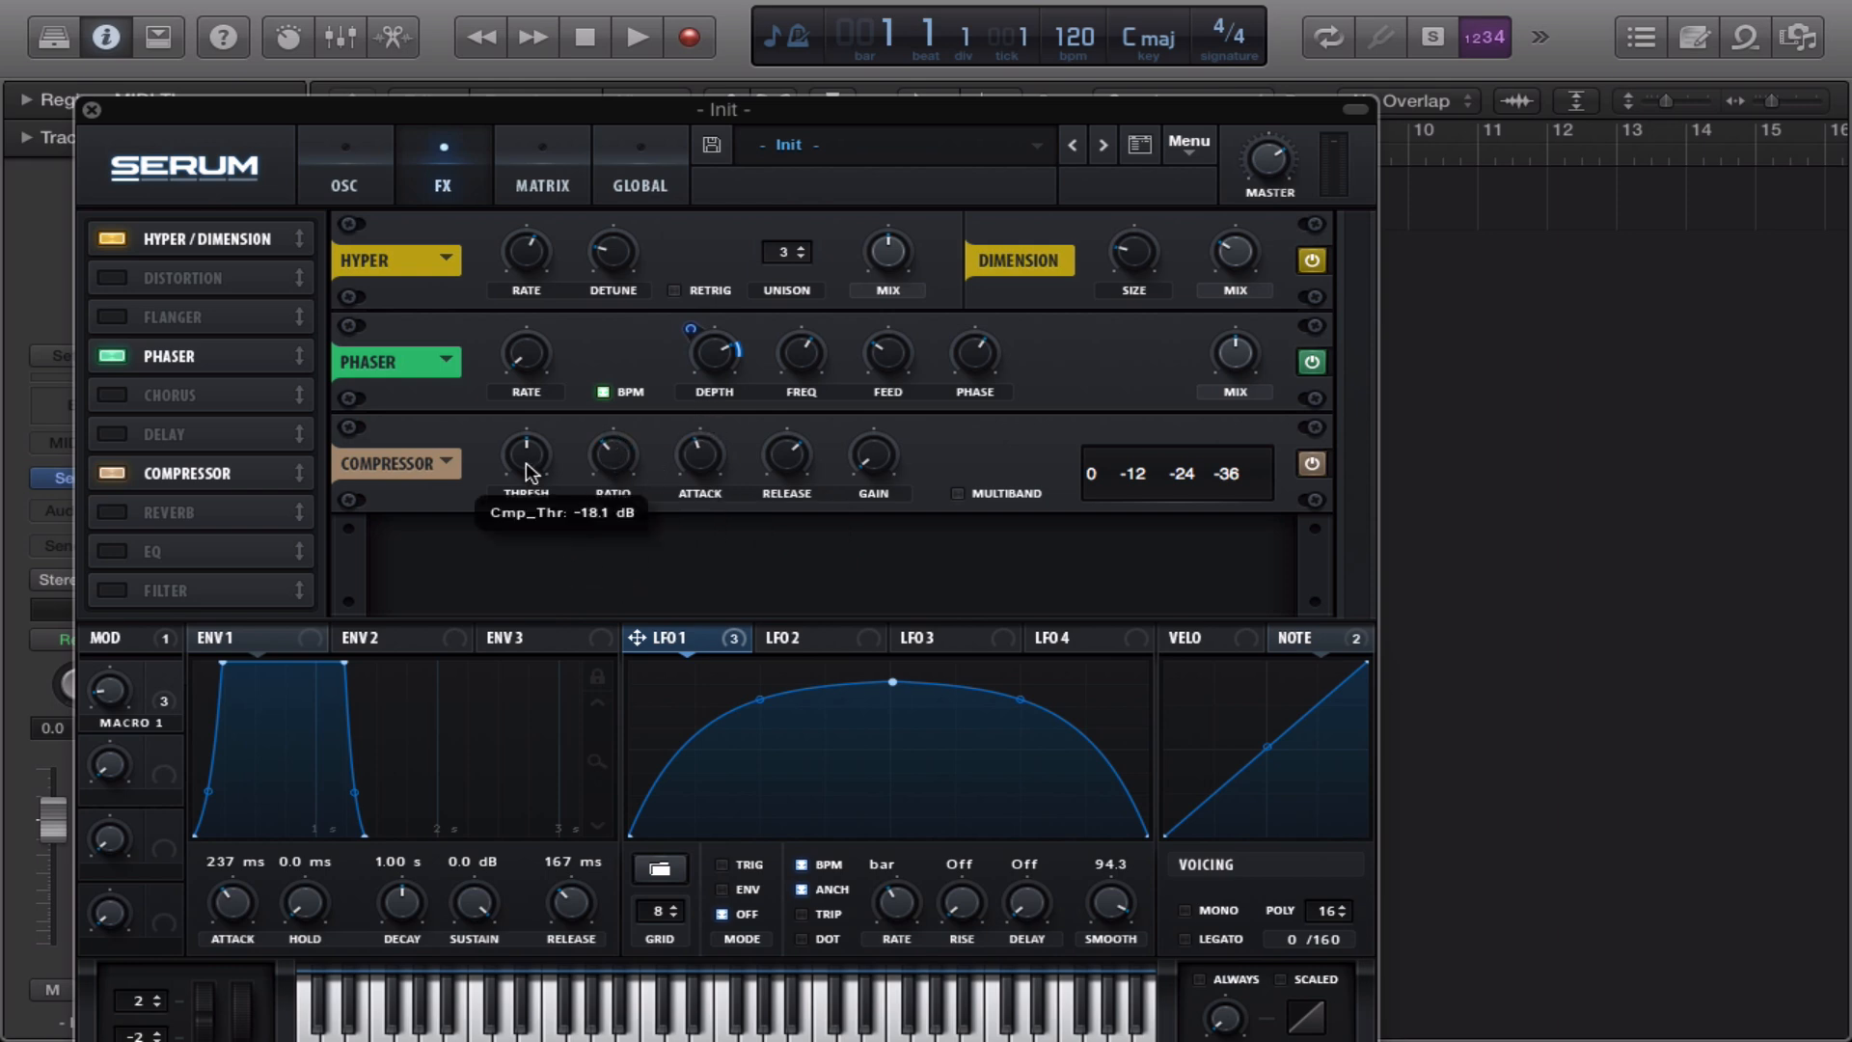
left_click_drag(525, 461, 569, 453)
left_click_drag(882, 458, 870, 422)
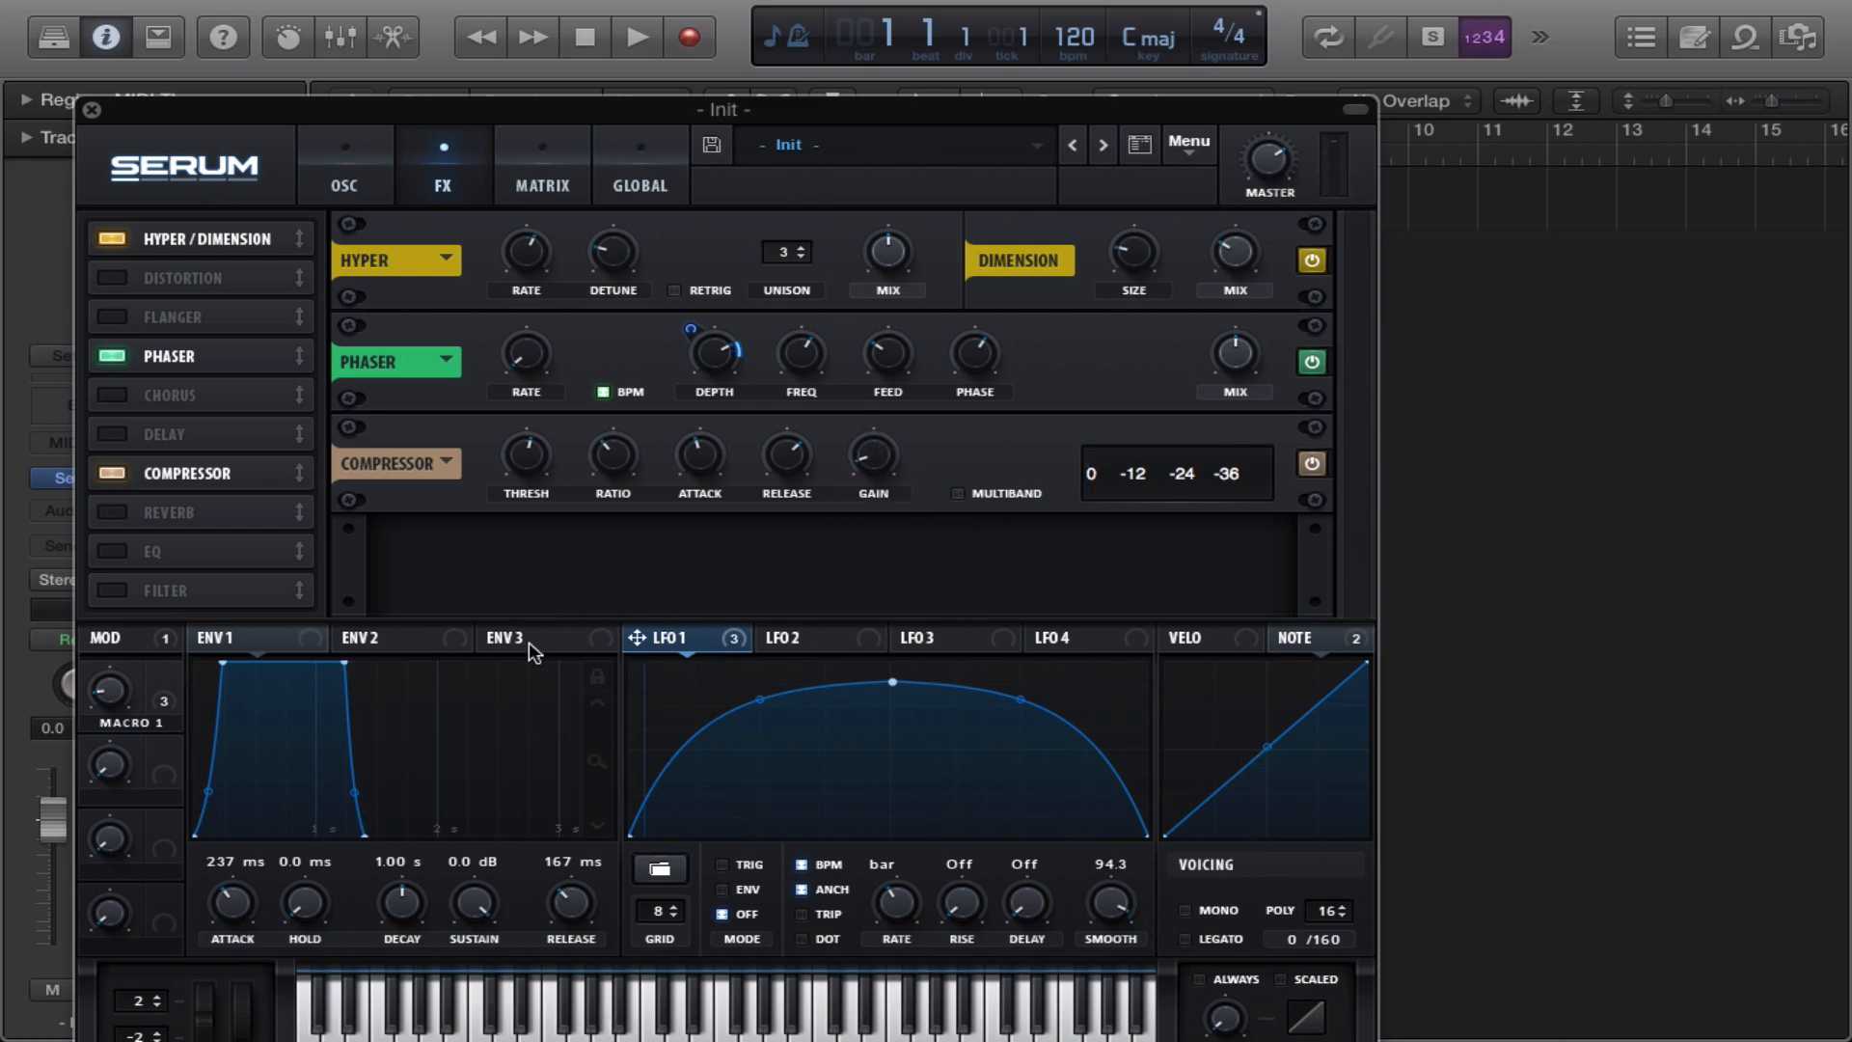
Enable the hall Reverb and assign Macro 4 to the reverb mix, the phaser mix and, with an amount of 24, the Hyper detune
left_click(112, 512)
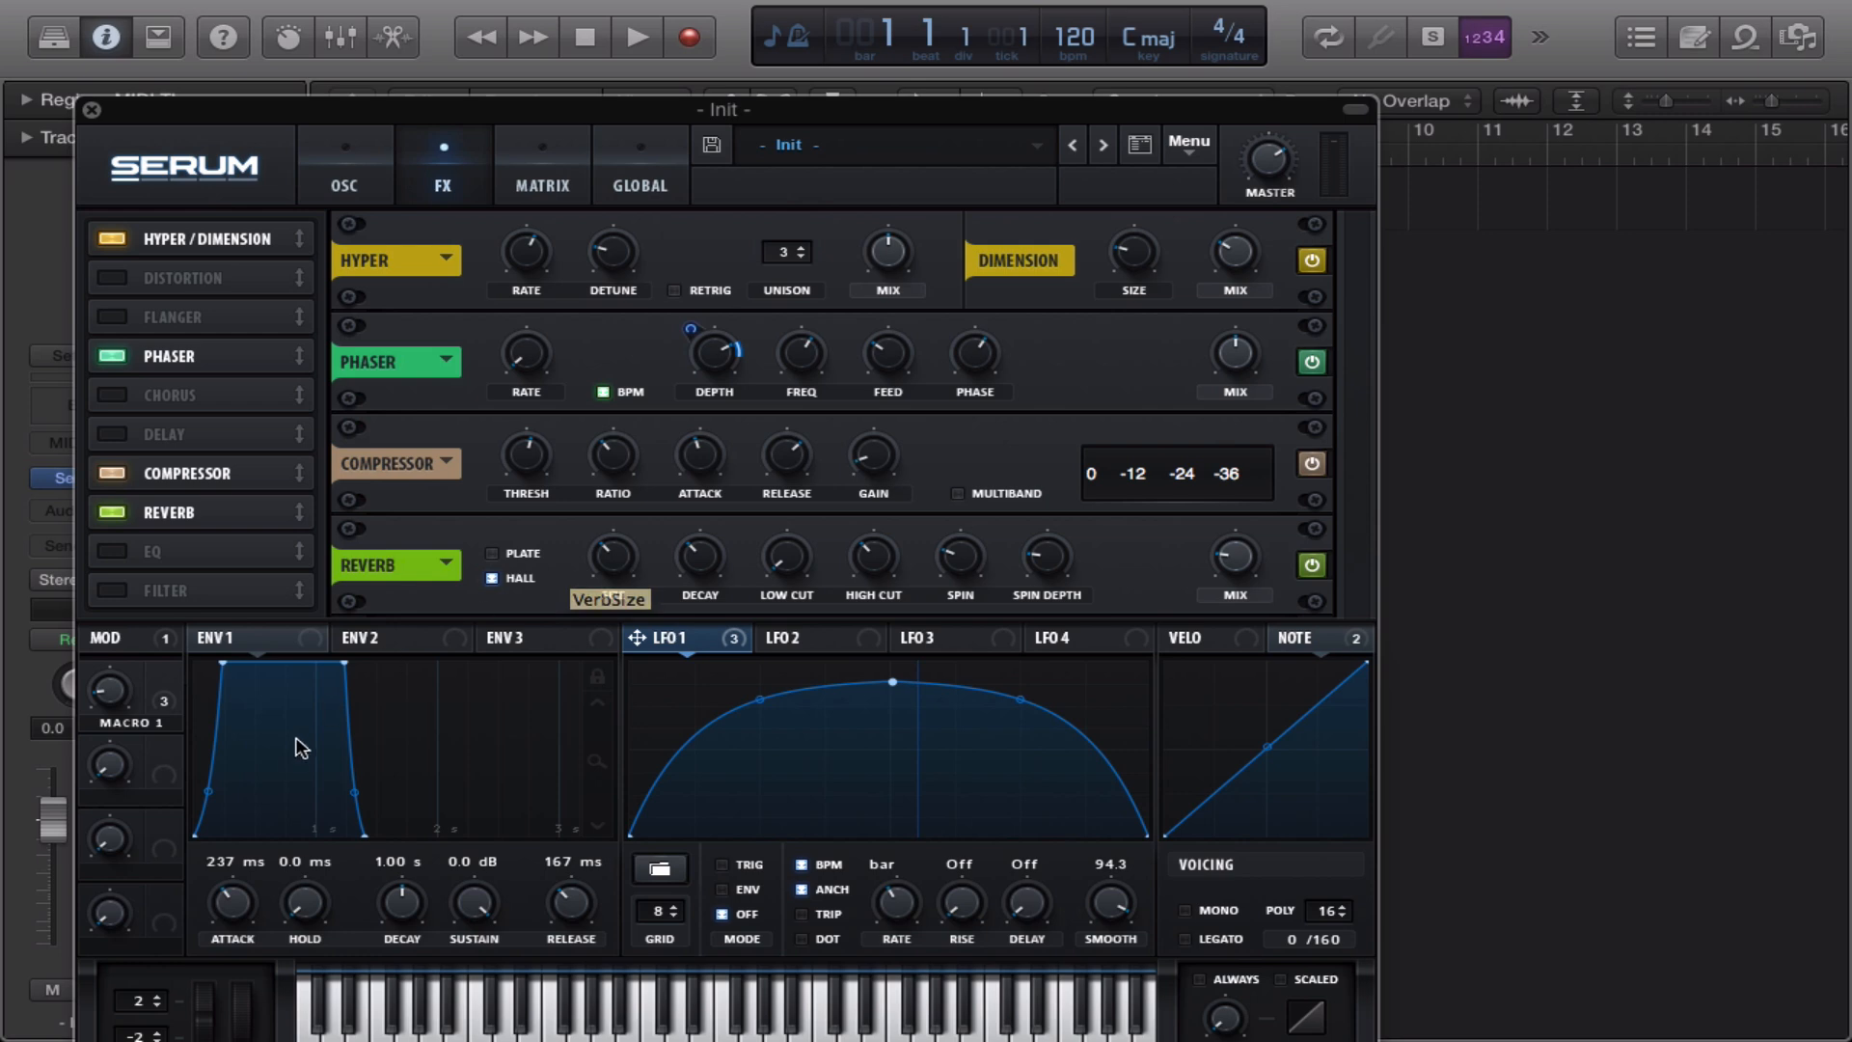
left_click_drag(164, 902, 1203, 600)
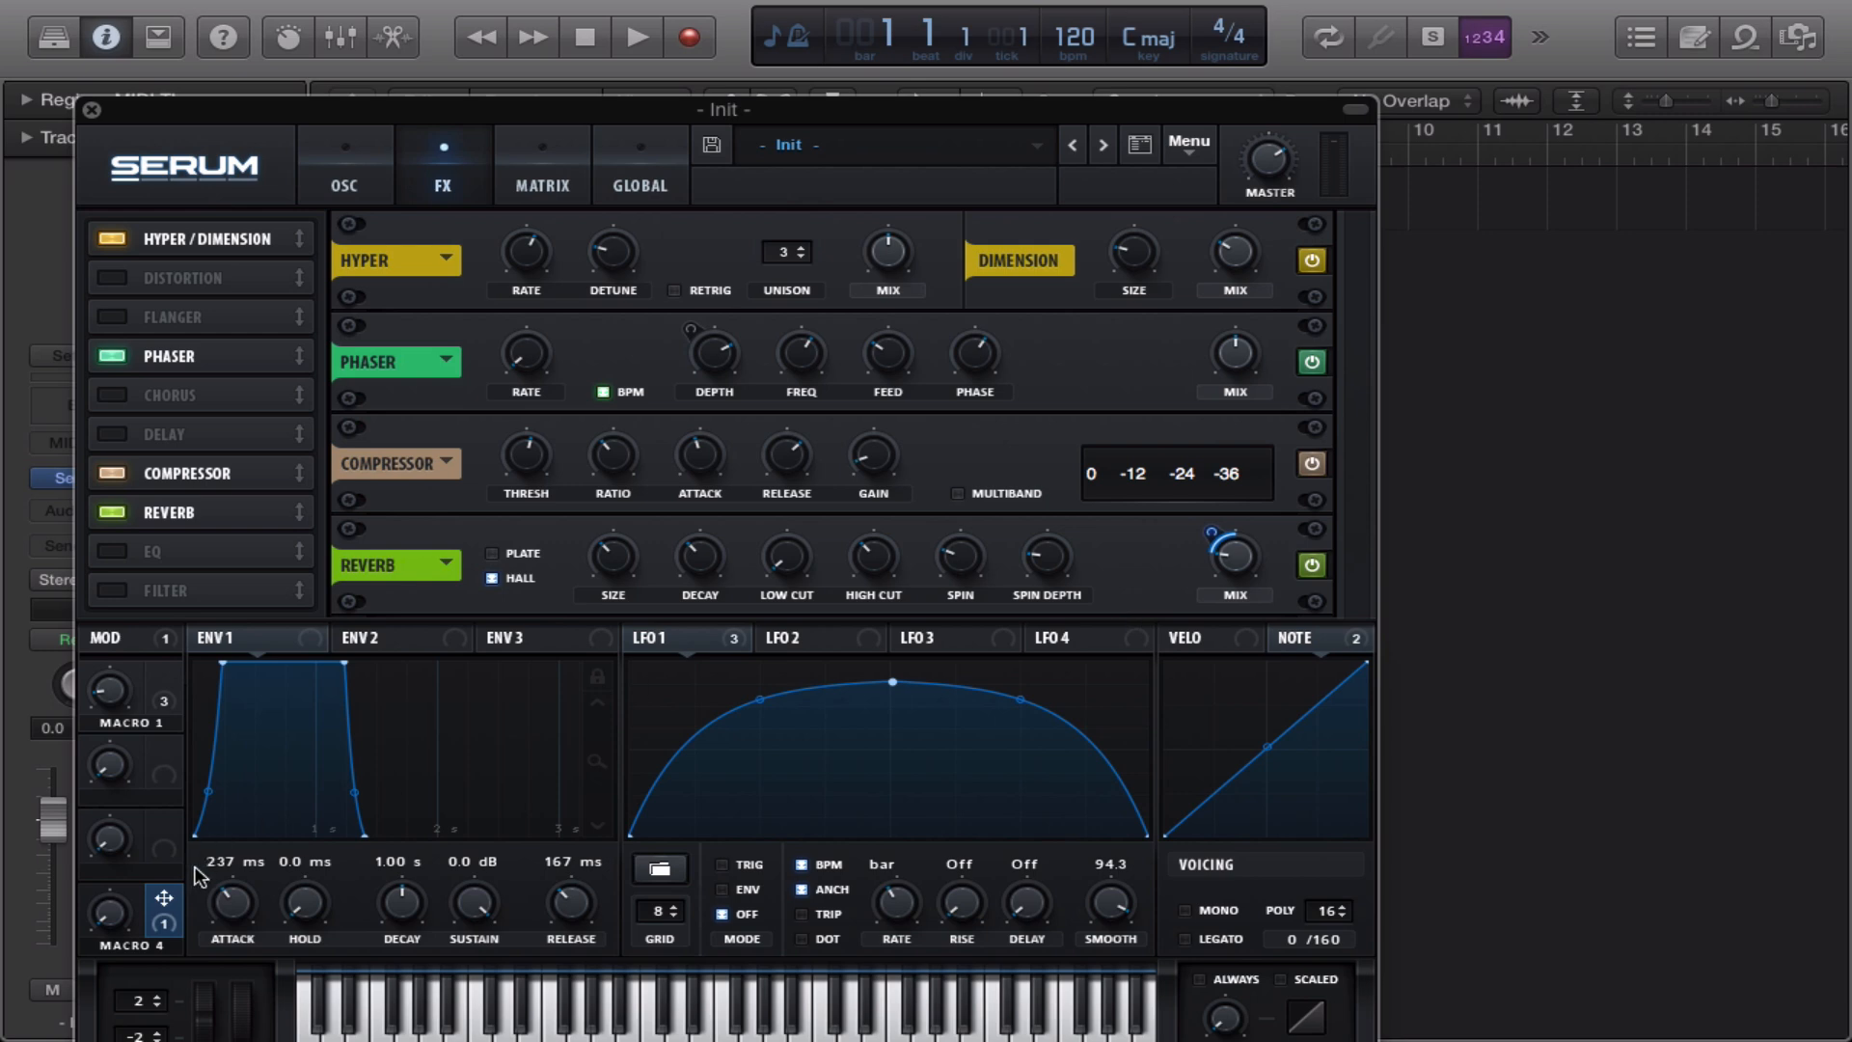
left_click_drag(162, 893, 1214, 373)
left_click_drag(166, 902, 594, 319)
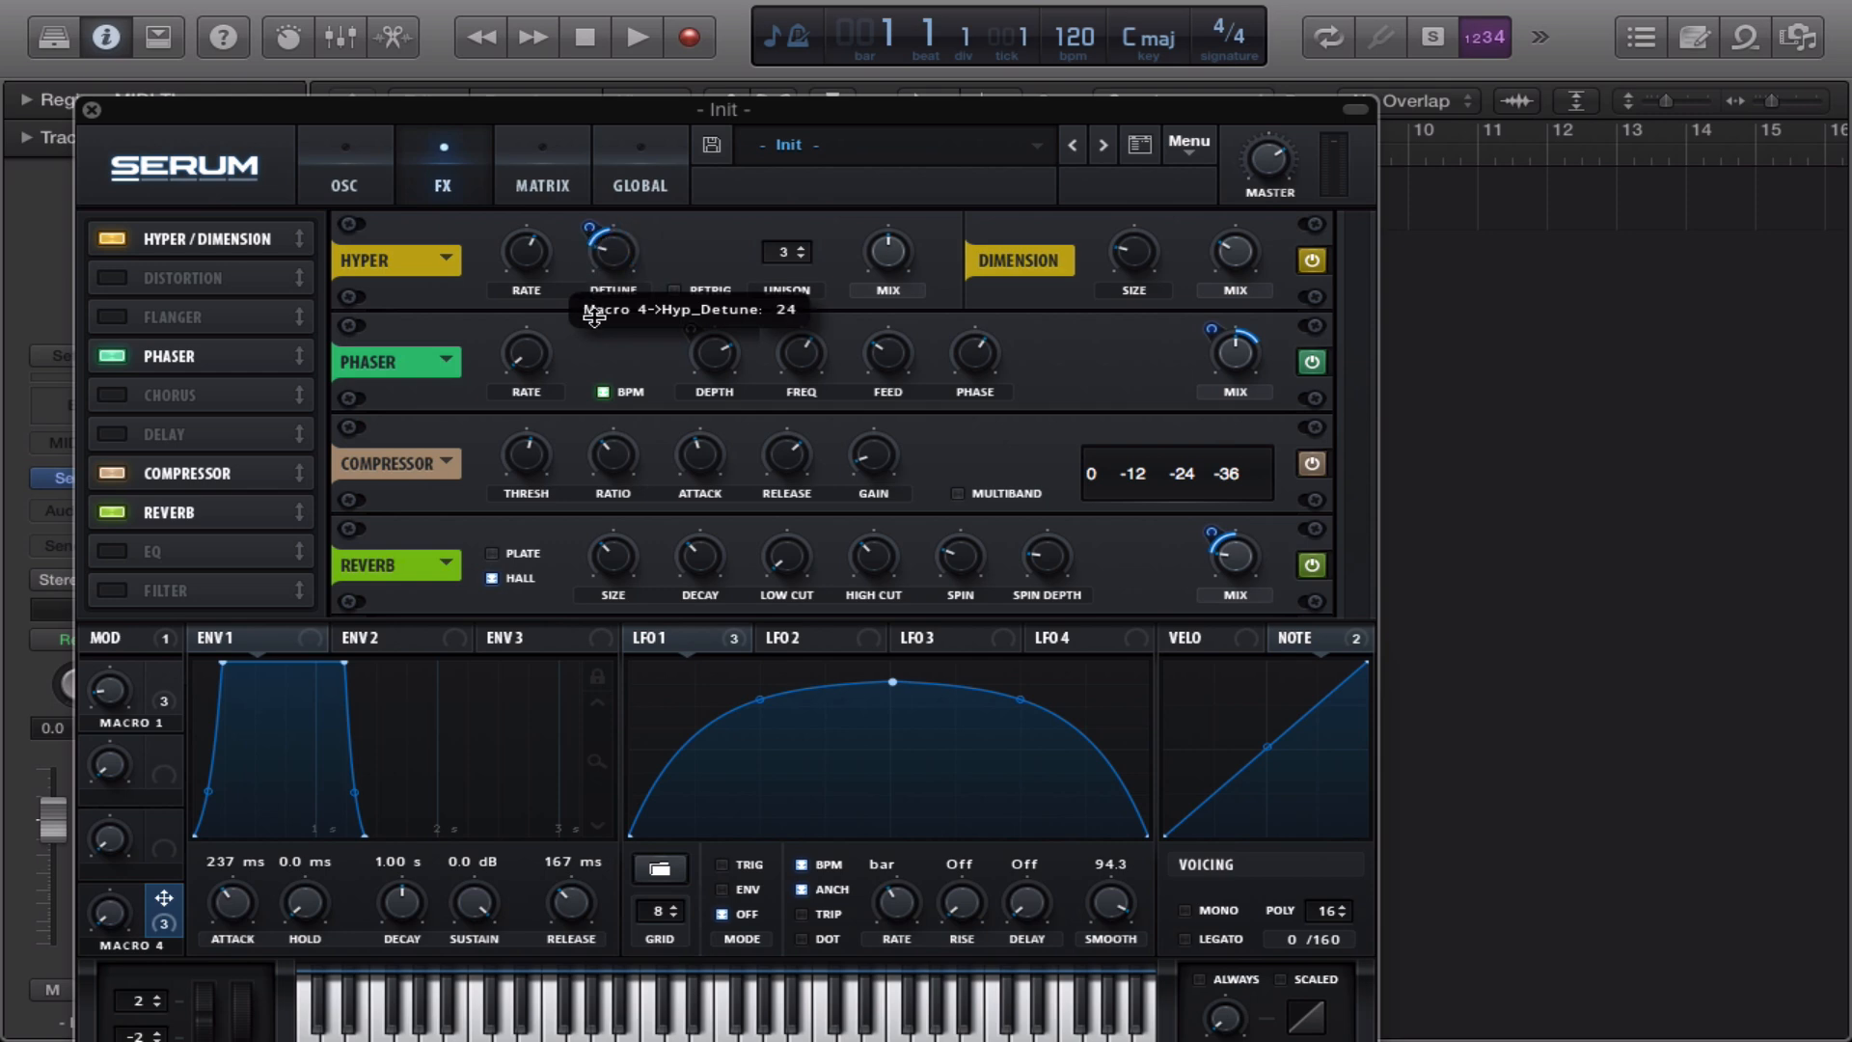
Rename Macro 4 as FX and Macro 1 as Spectrum
double_click(151, 946)
type("FX")
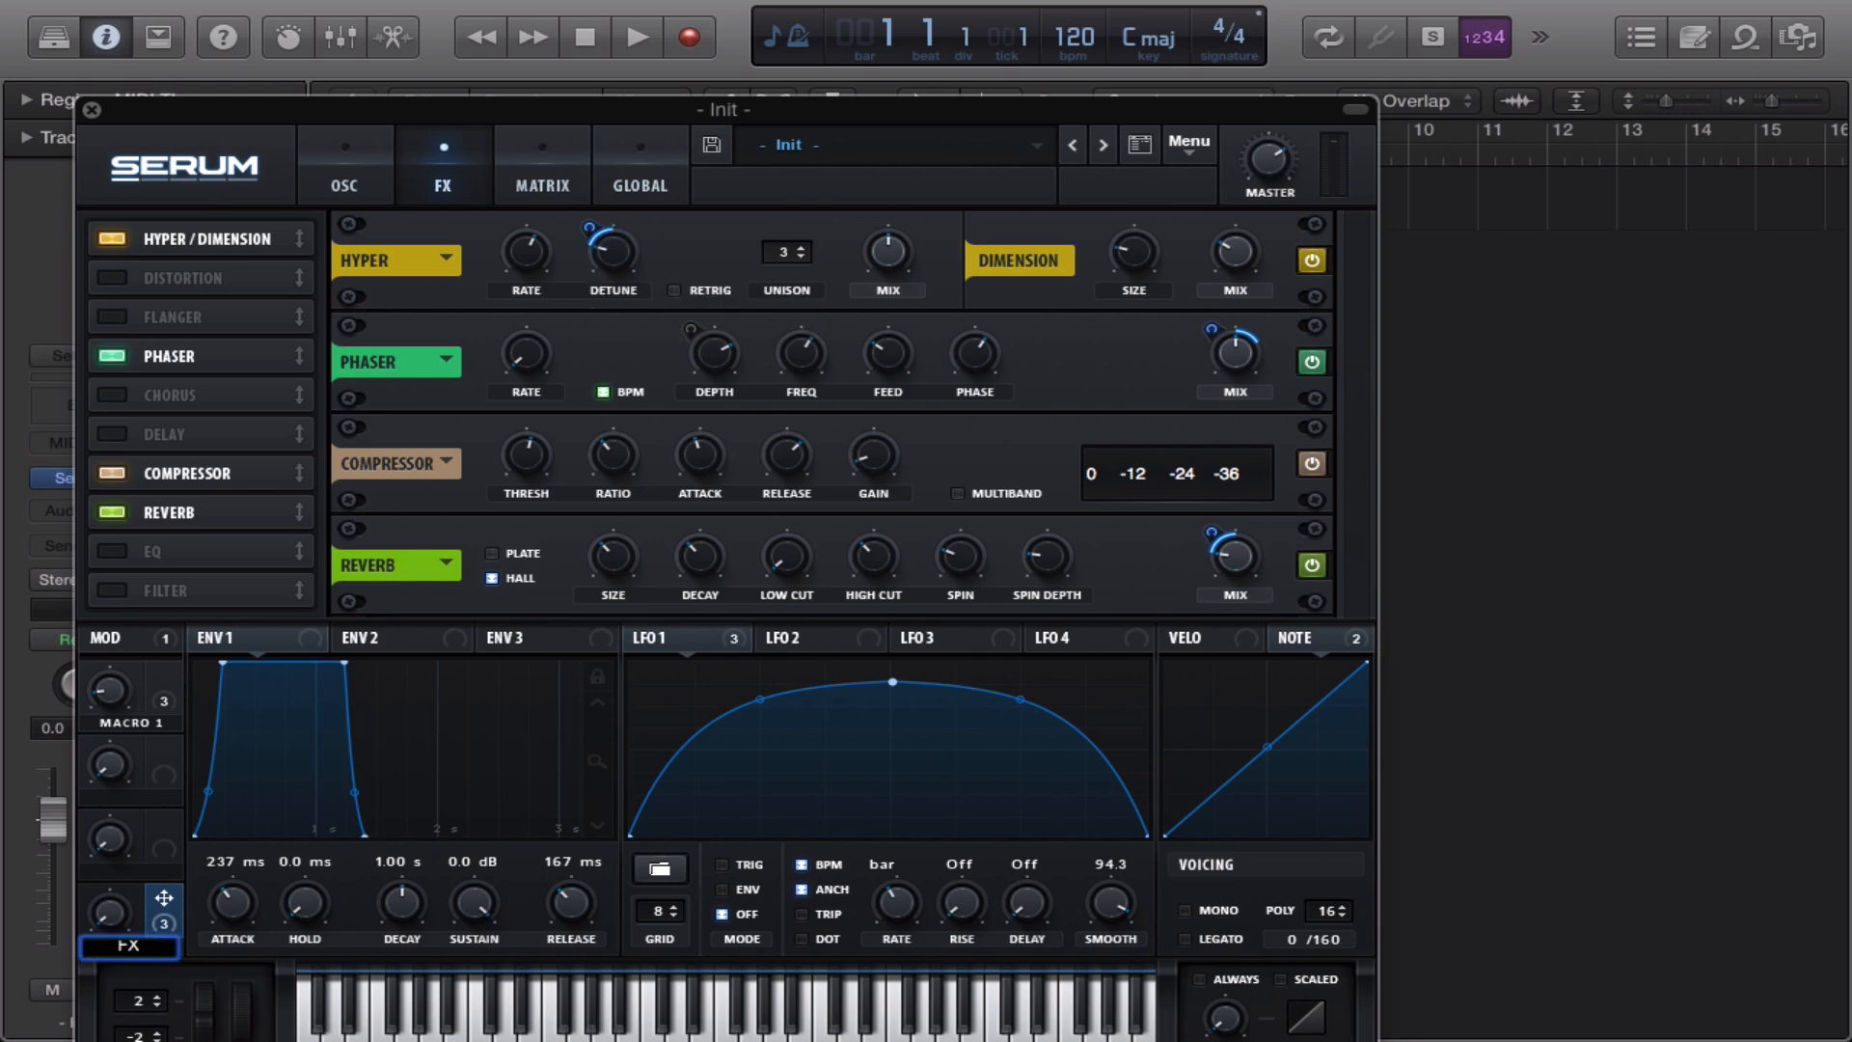
key("Return")
double_click(140, 723)
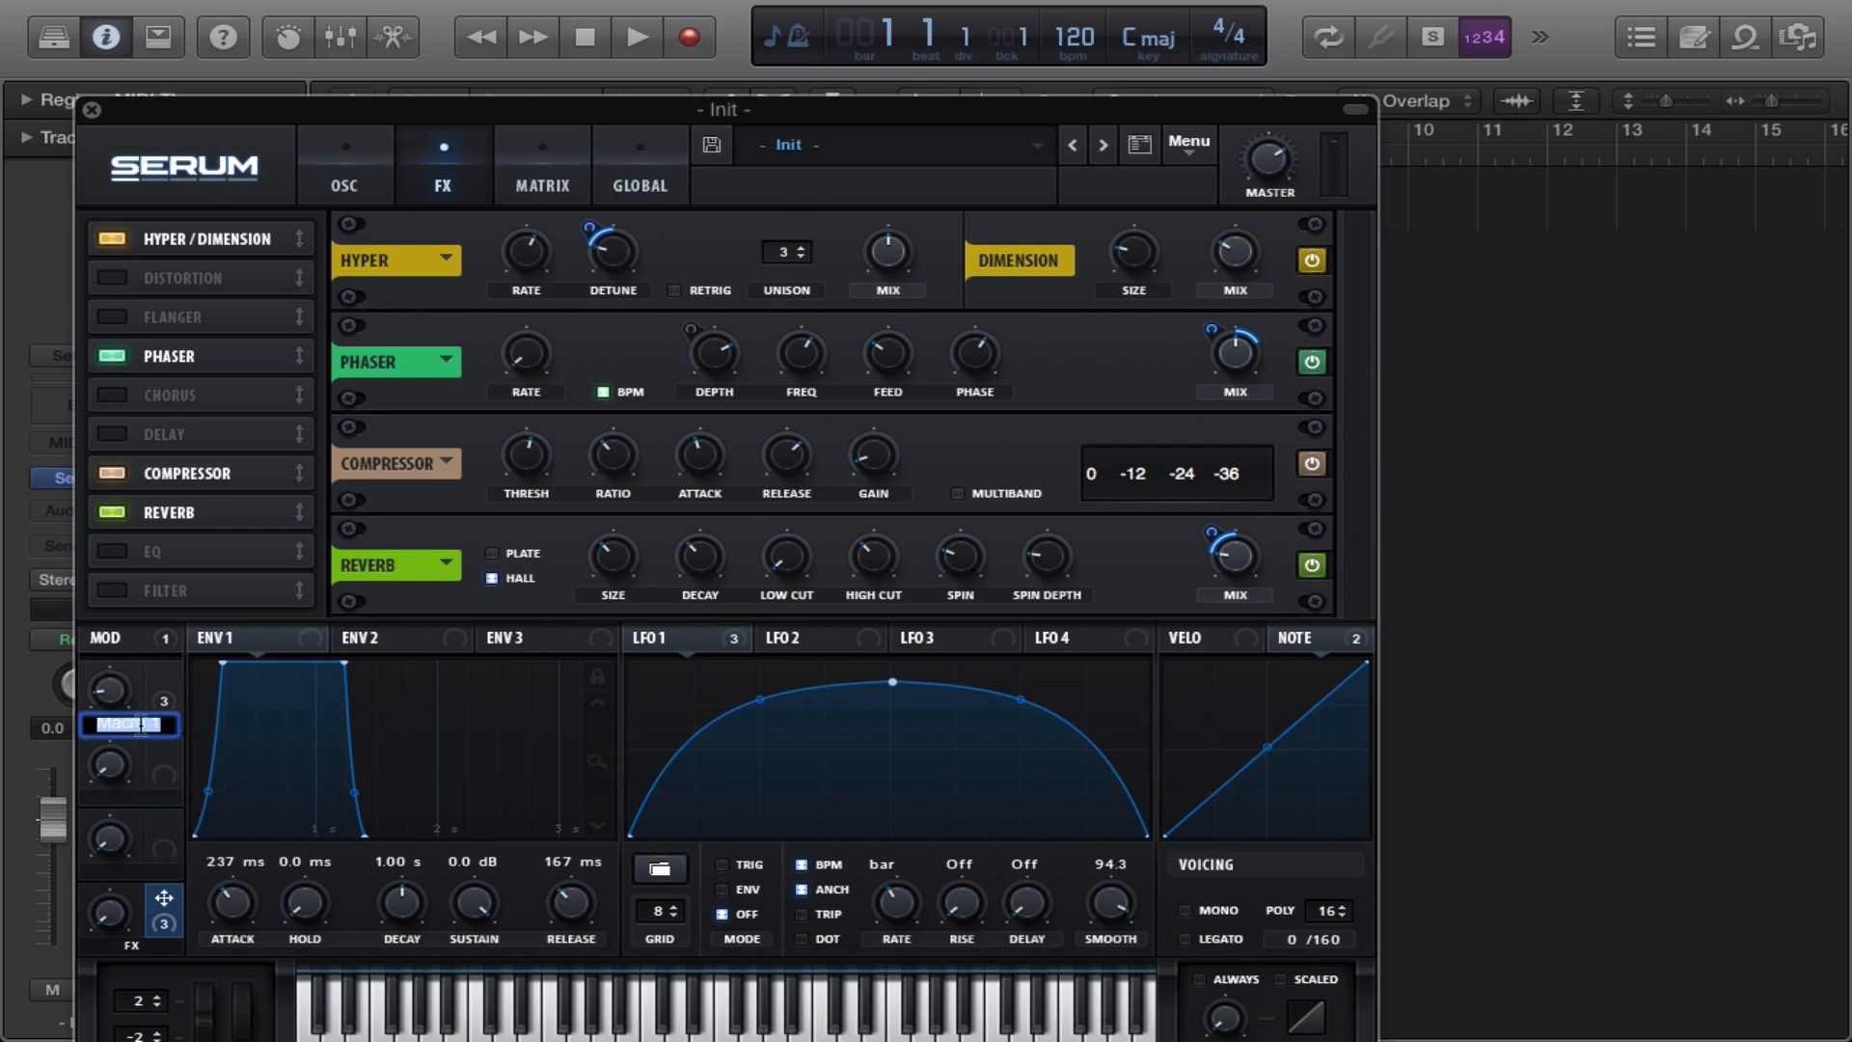
type("Spectrum")
key("Return")
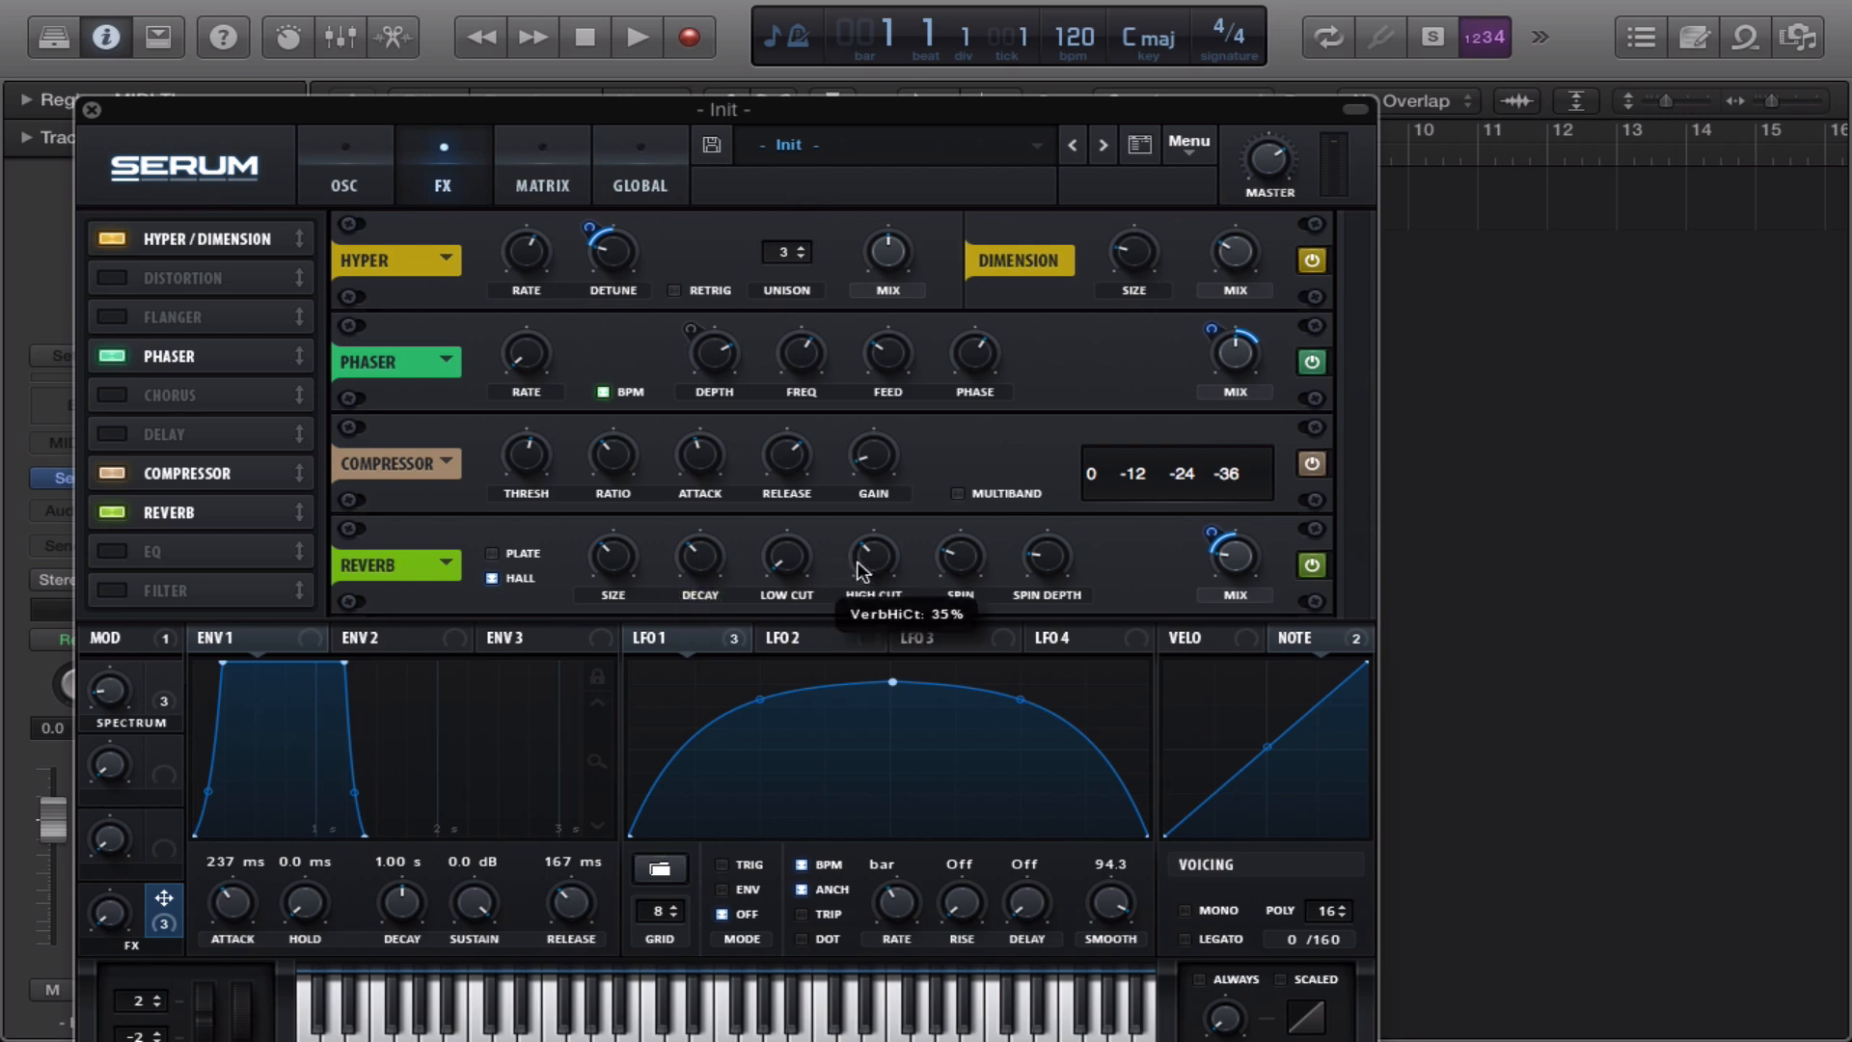
Lower the reverb's high cut, raise its low cut and fine-tune its spin depth
left_click_drag(861, 590, 873, 625)
left_click_drag(777, 571, 749, 485)
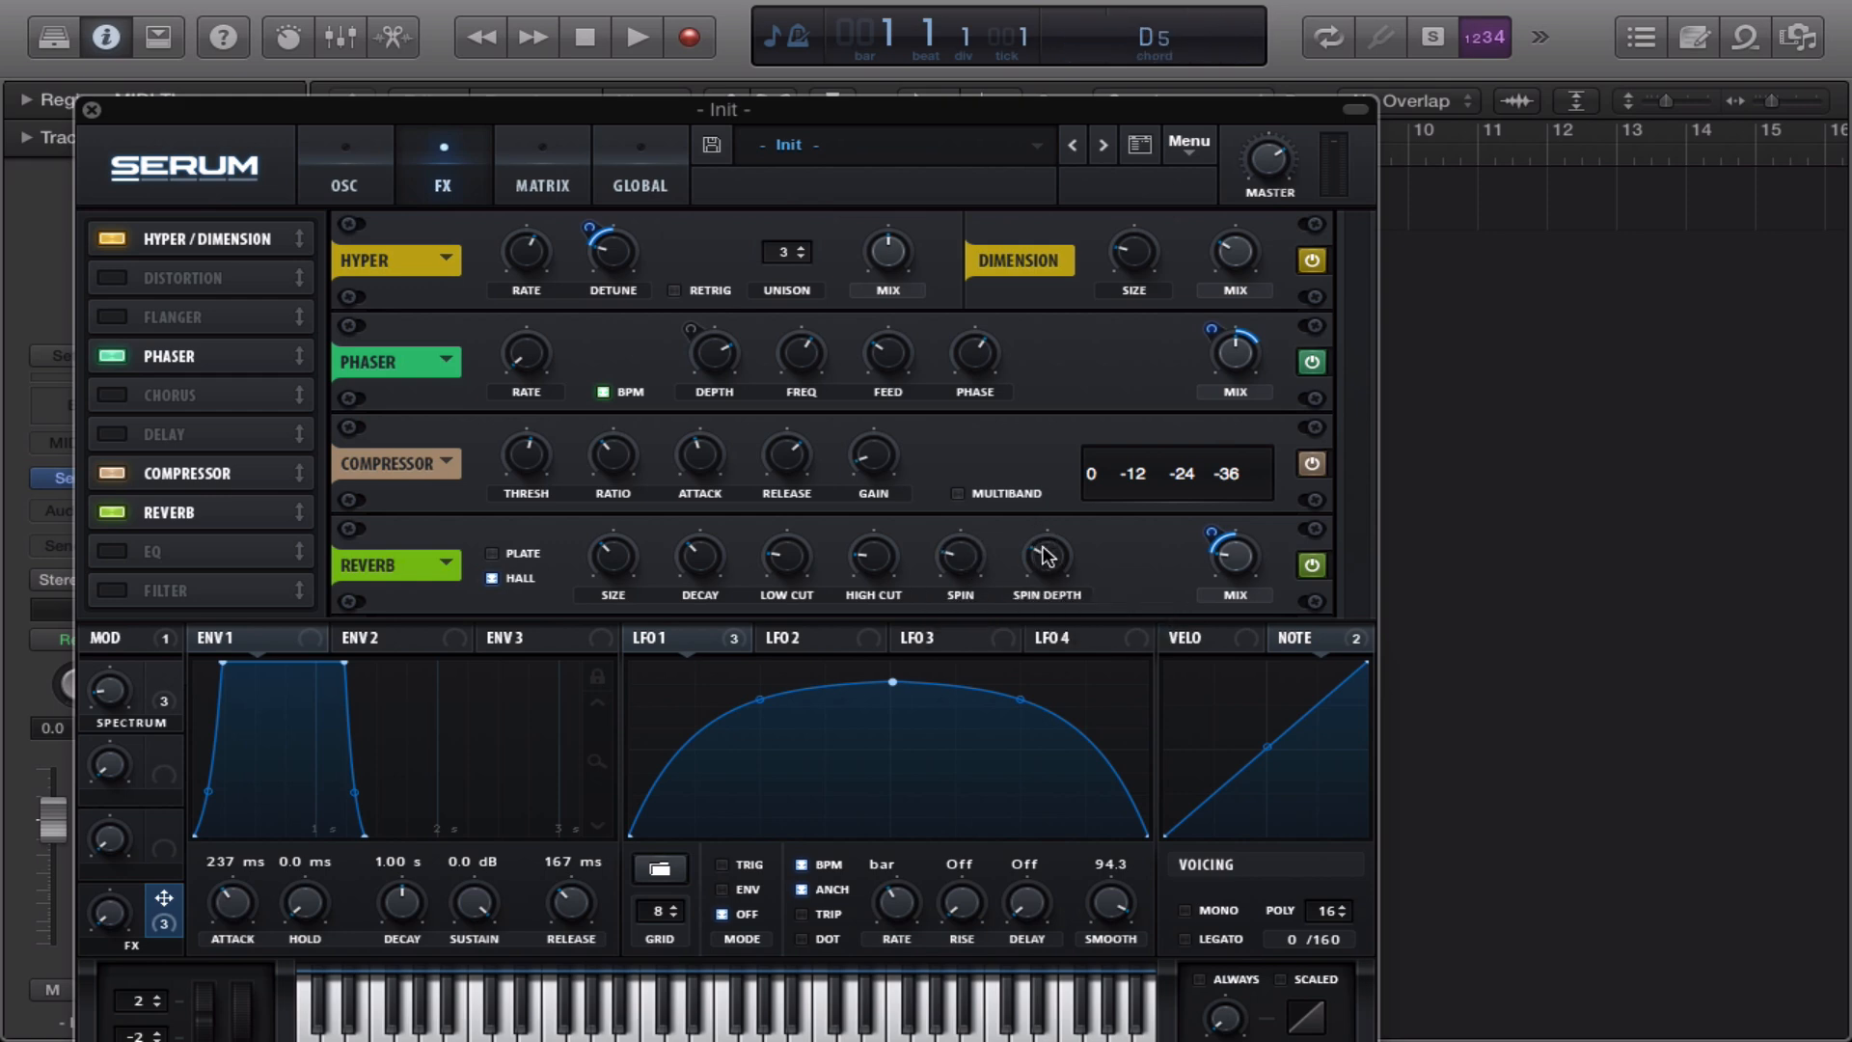
left_click_drag(1047, 556, 1048, 608)
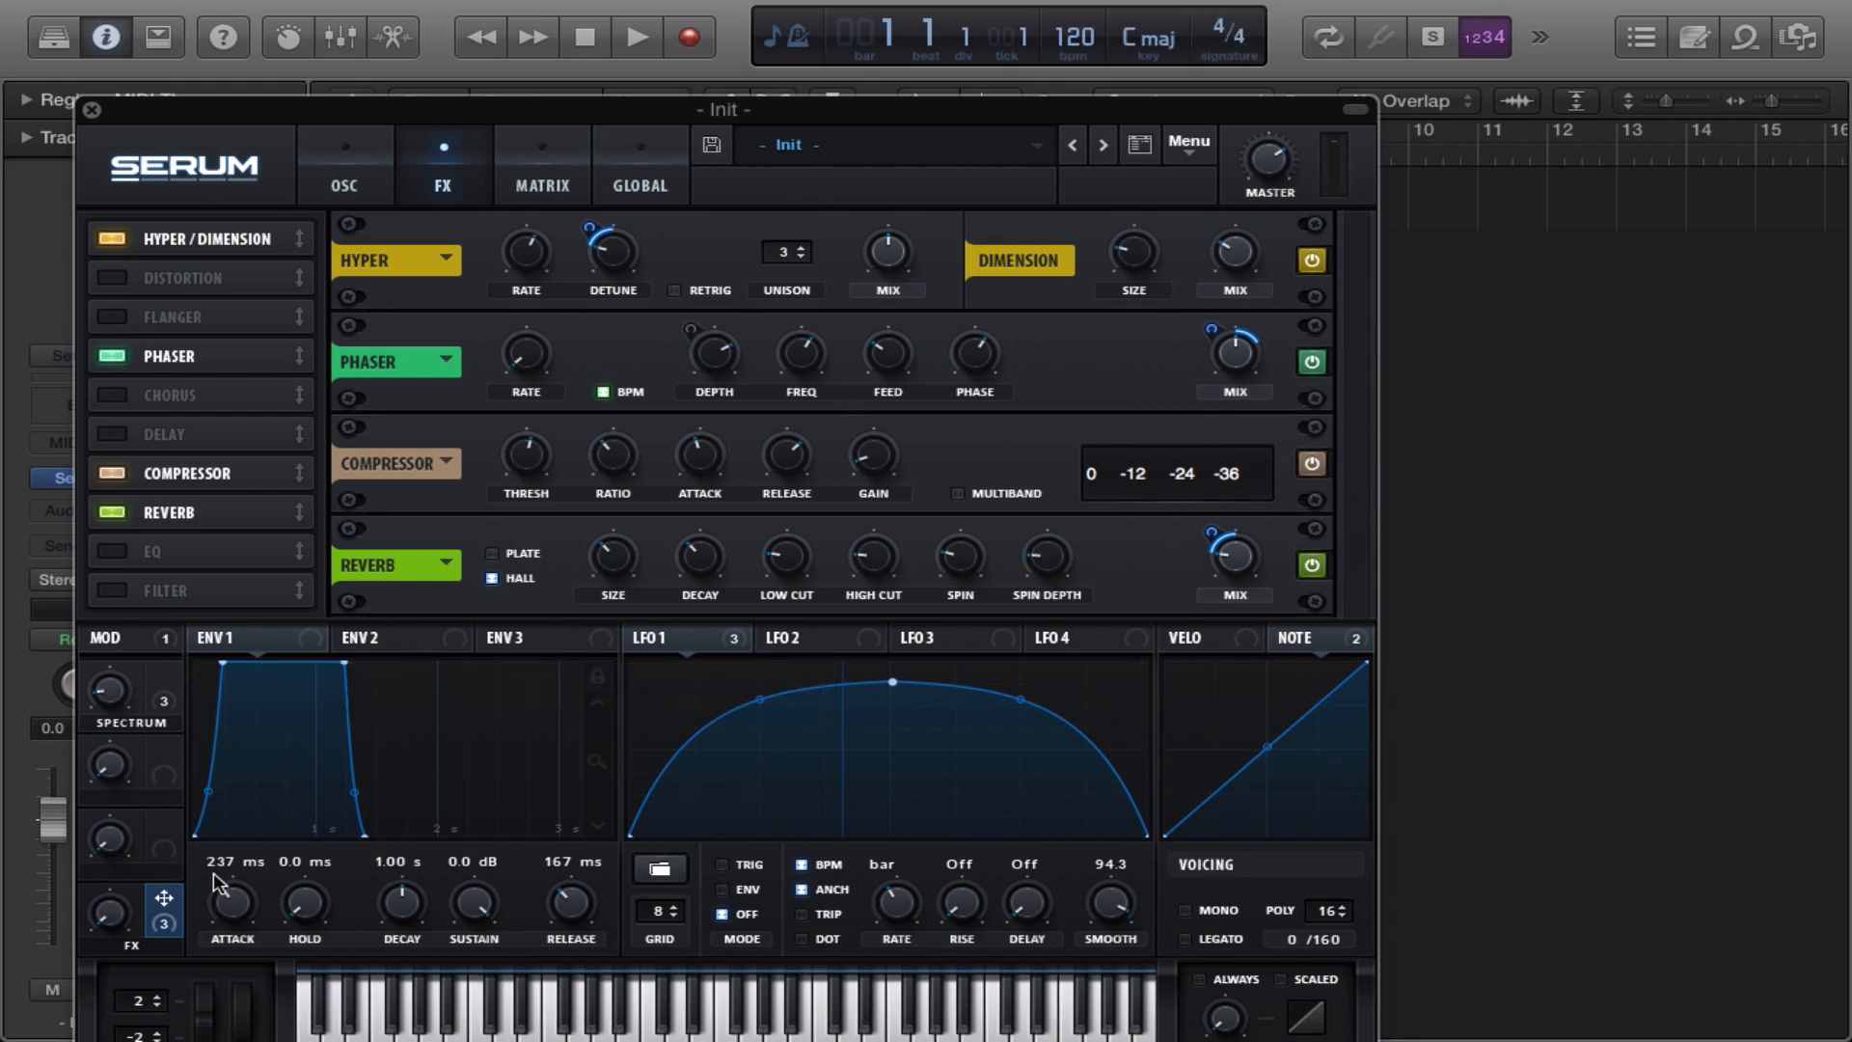
Set envelope 1's attack to 370 ms with a slightly raised curve and its release to 339 ms, and lengthen the reverb decay
left_click_drag(257, 903, 255, 898)
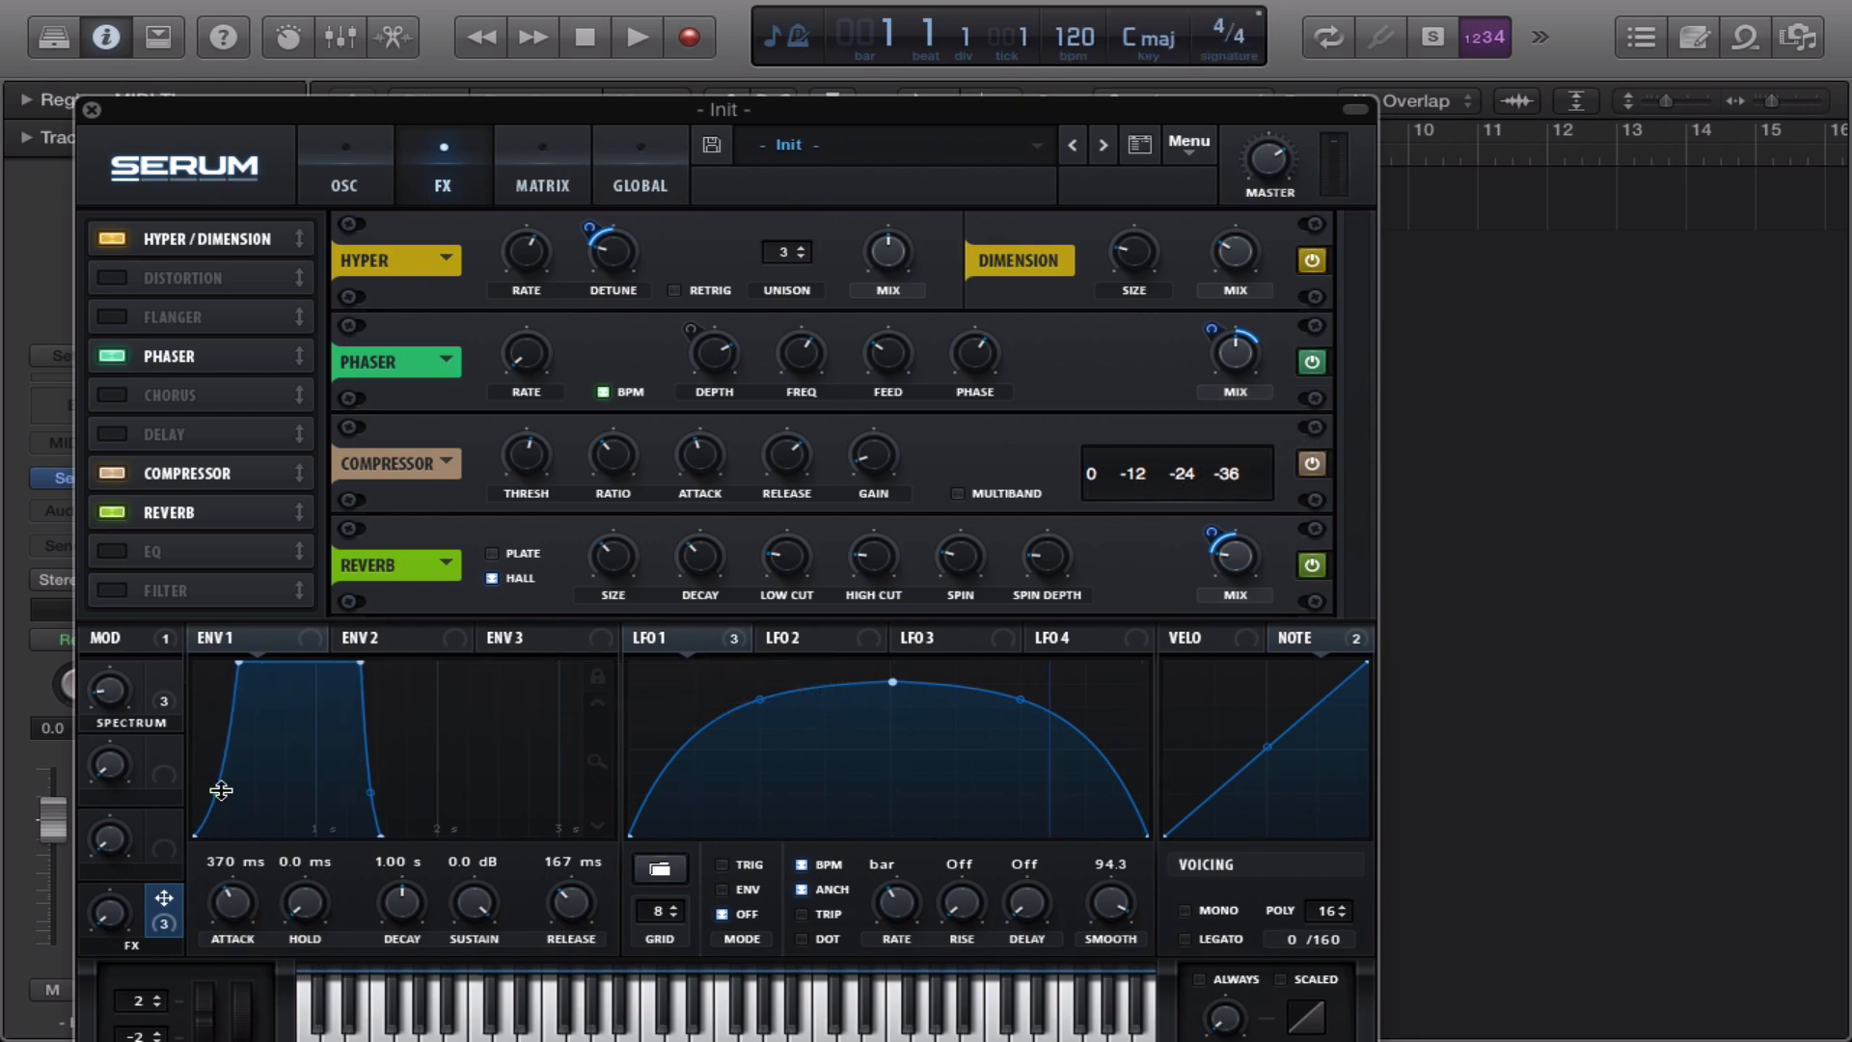
left_click_drag(217, 790, 206, 780)
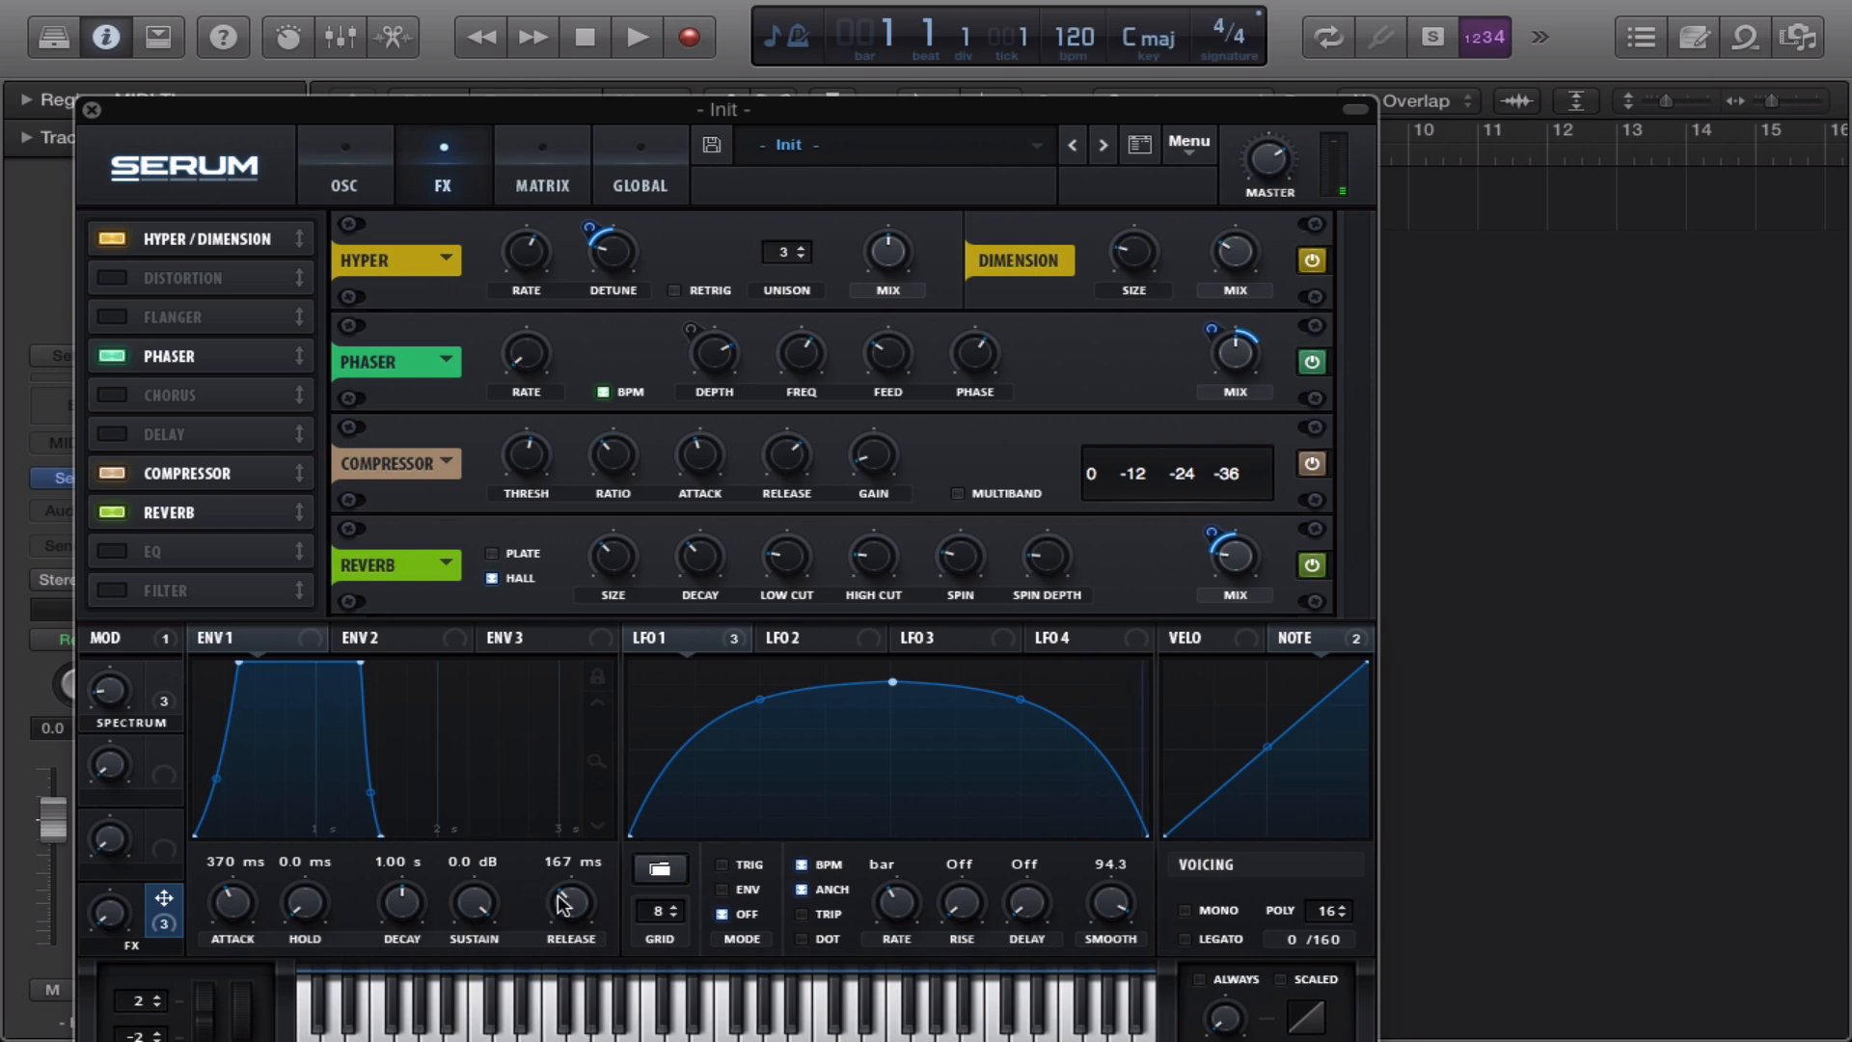
left_click_drag(572, 905, 576, 900)
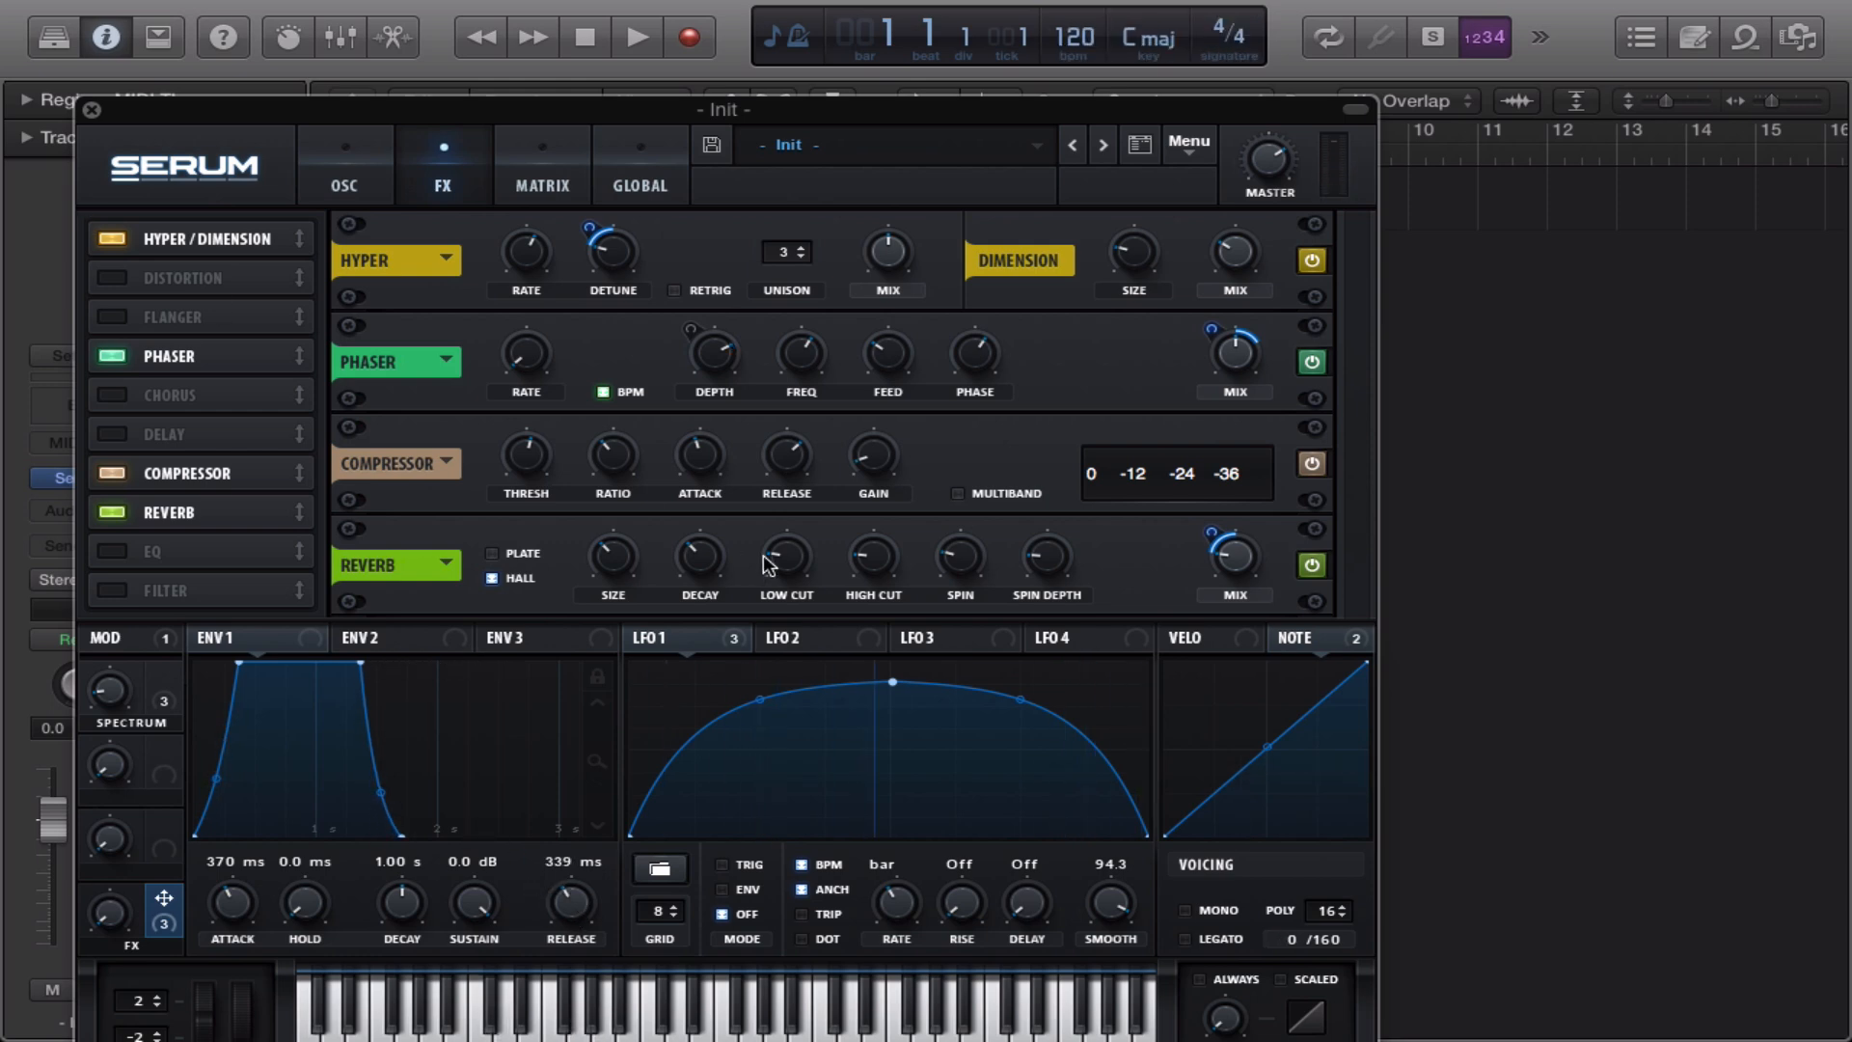
left_click_drag(701, 571, 691, 496)
Enable the Filter effect, move it to the start of the effects chain and set its type to Cmb L6-
left_click(112, 591)
left_click(237, 586)
left_click_drag(225, 330, 227, 226)
left_click(590, 259)
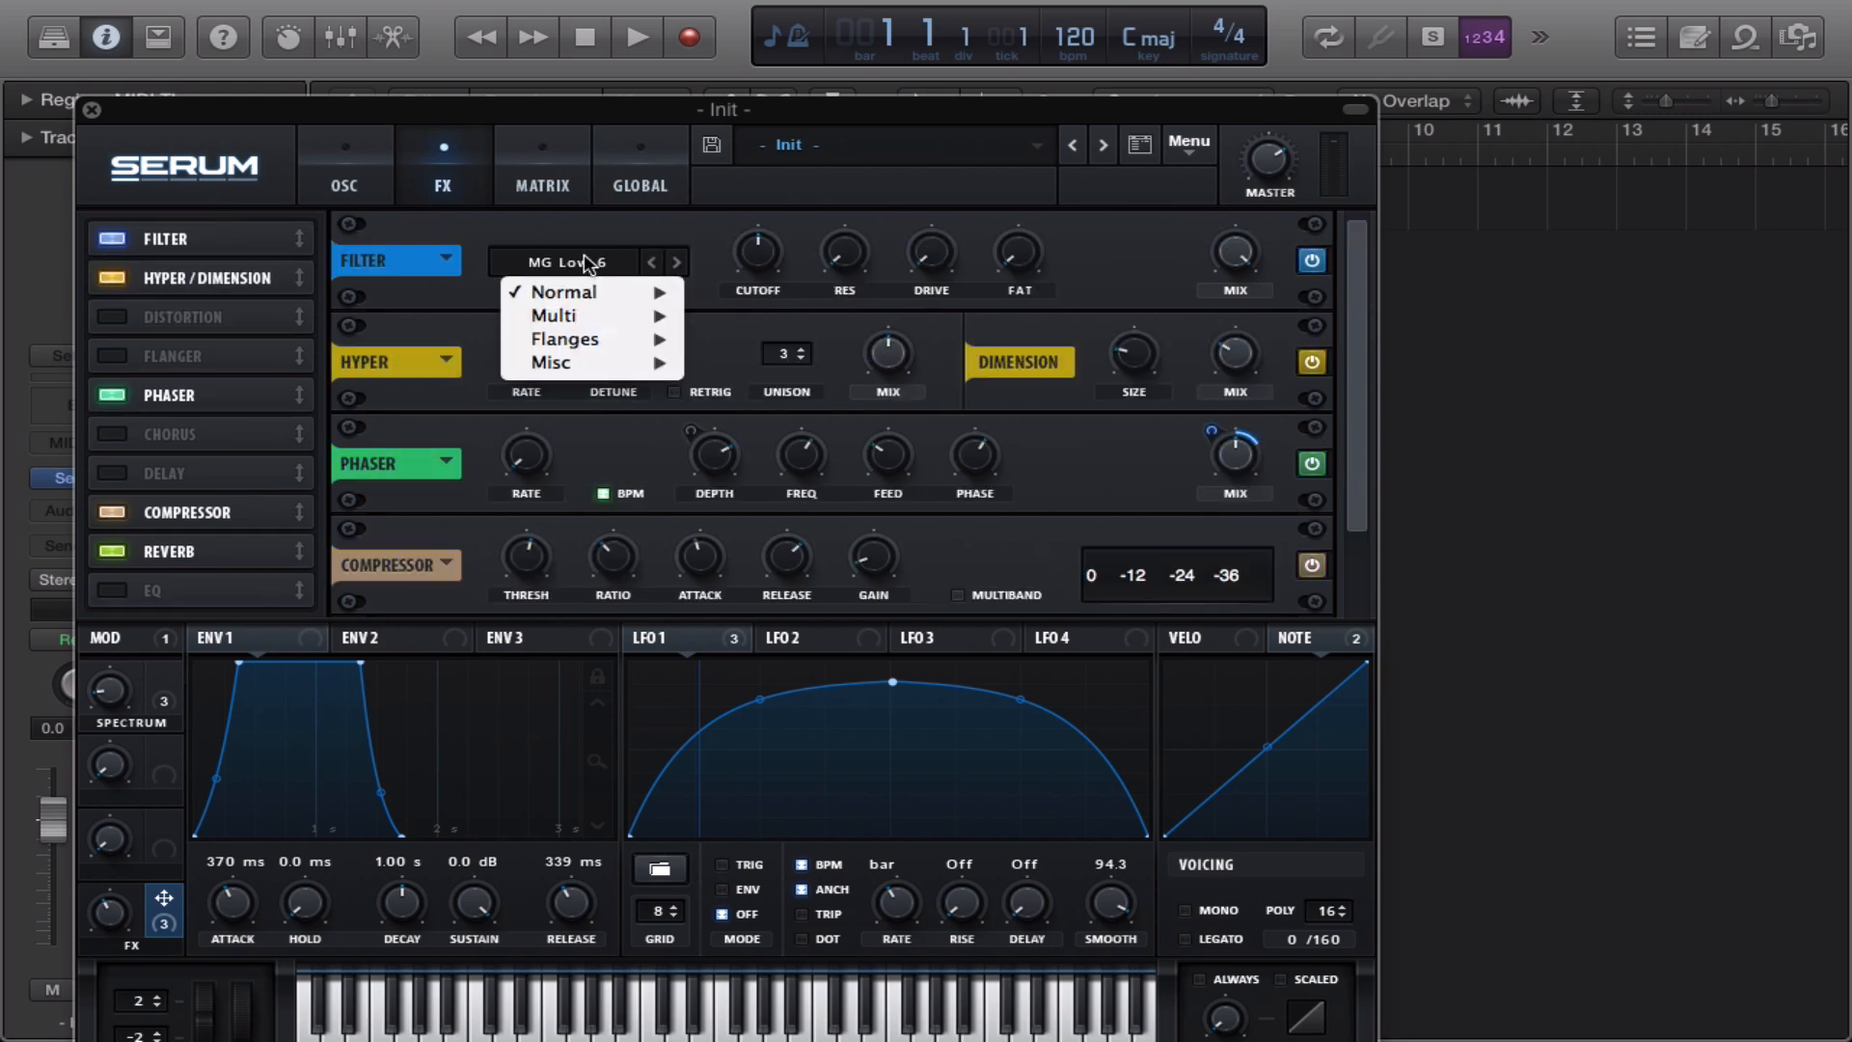
mouse_move(586, 340)
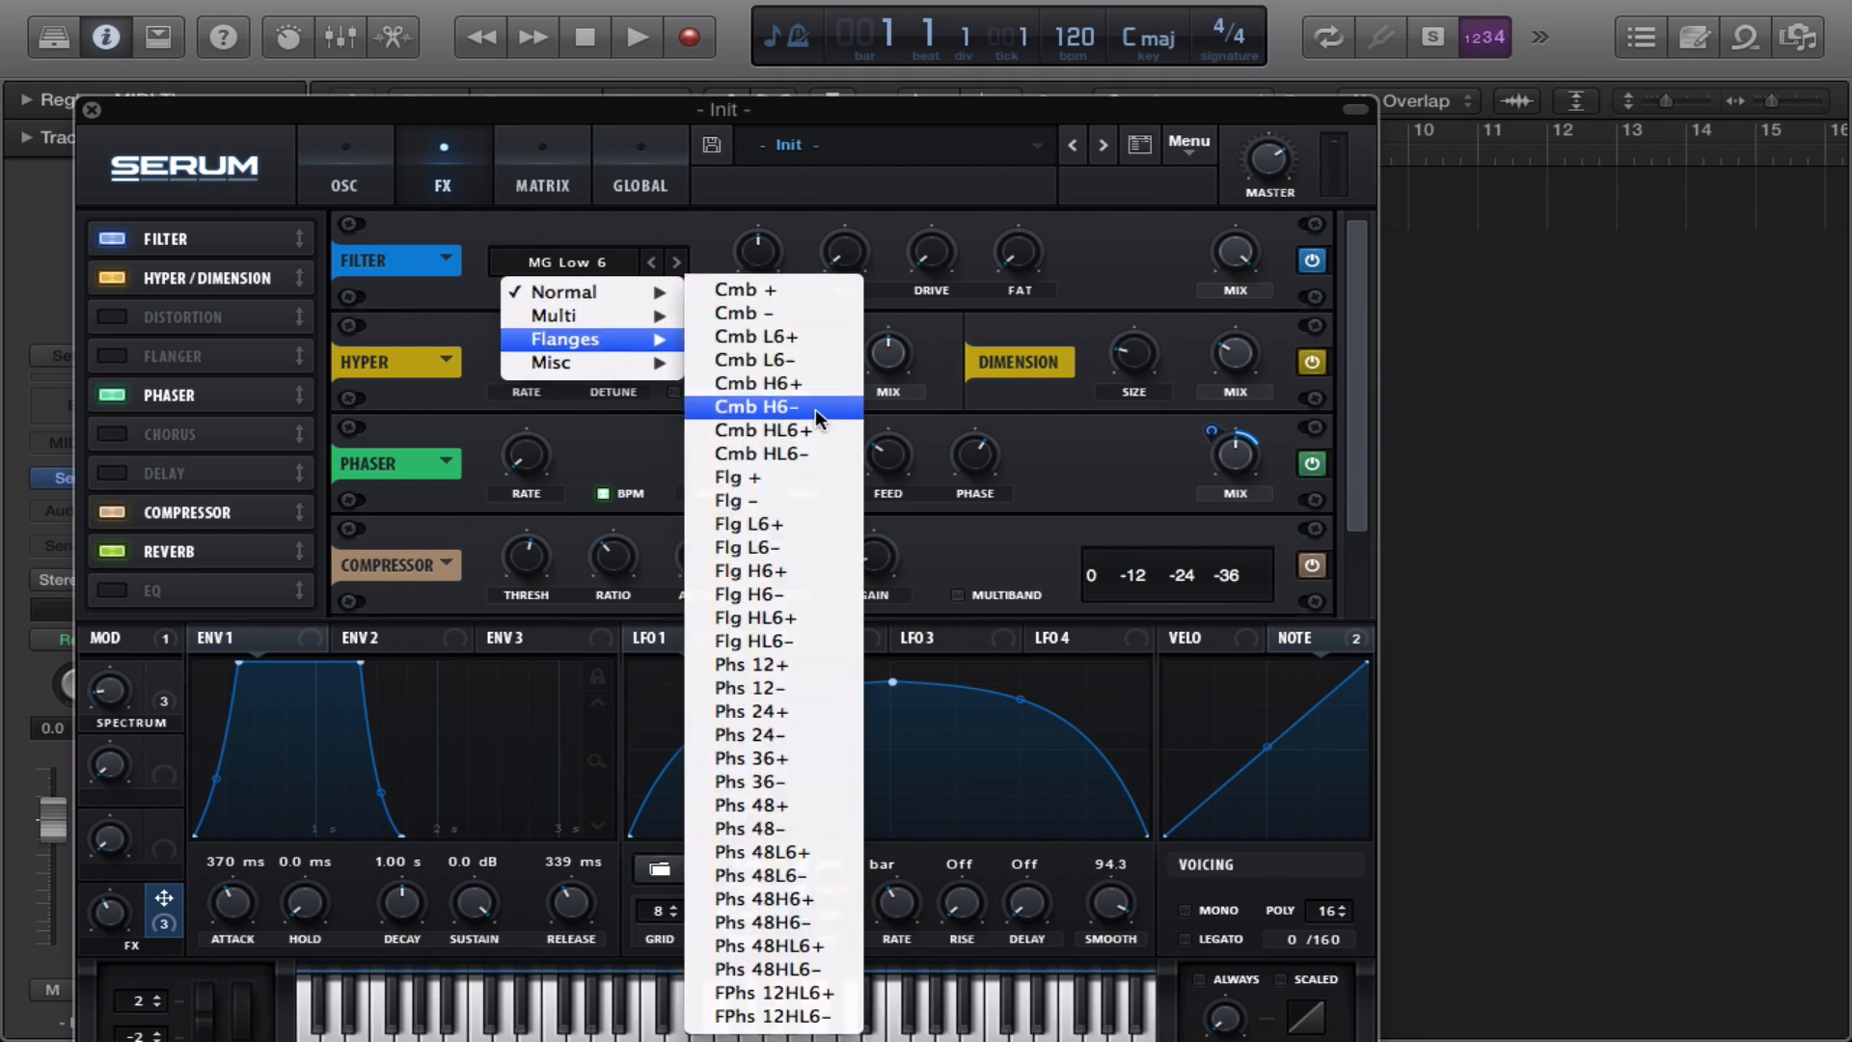
left_click(786, 360)
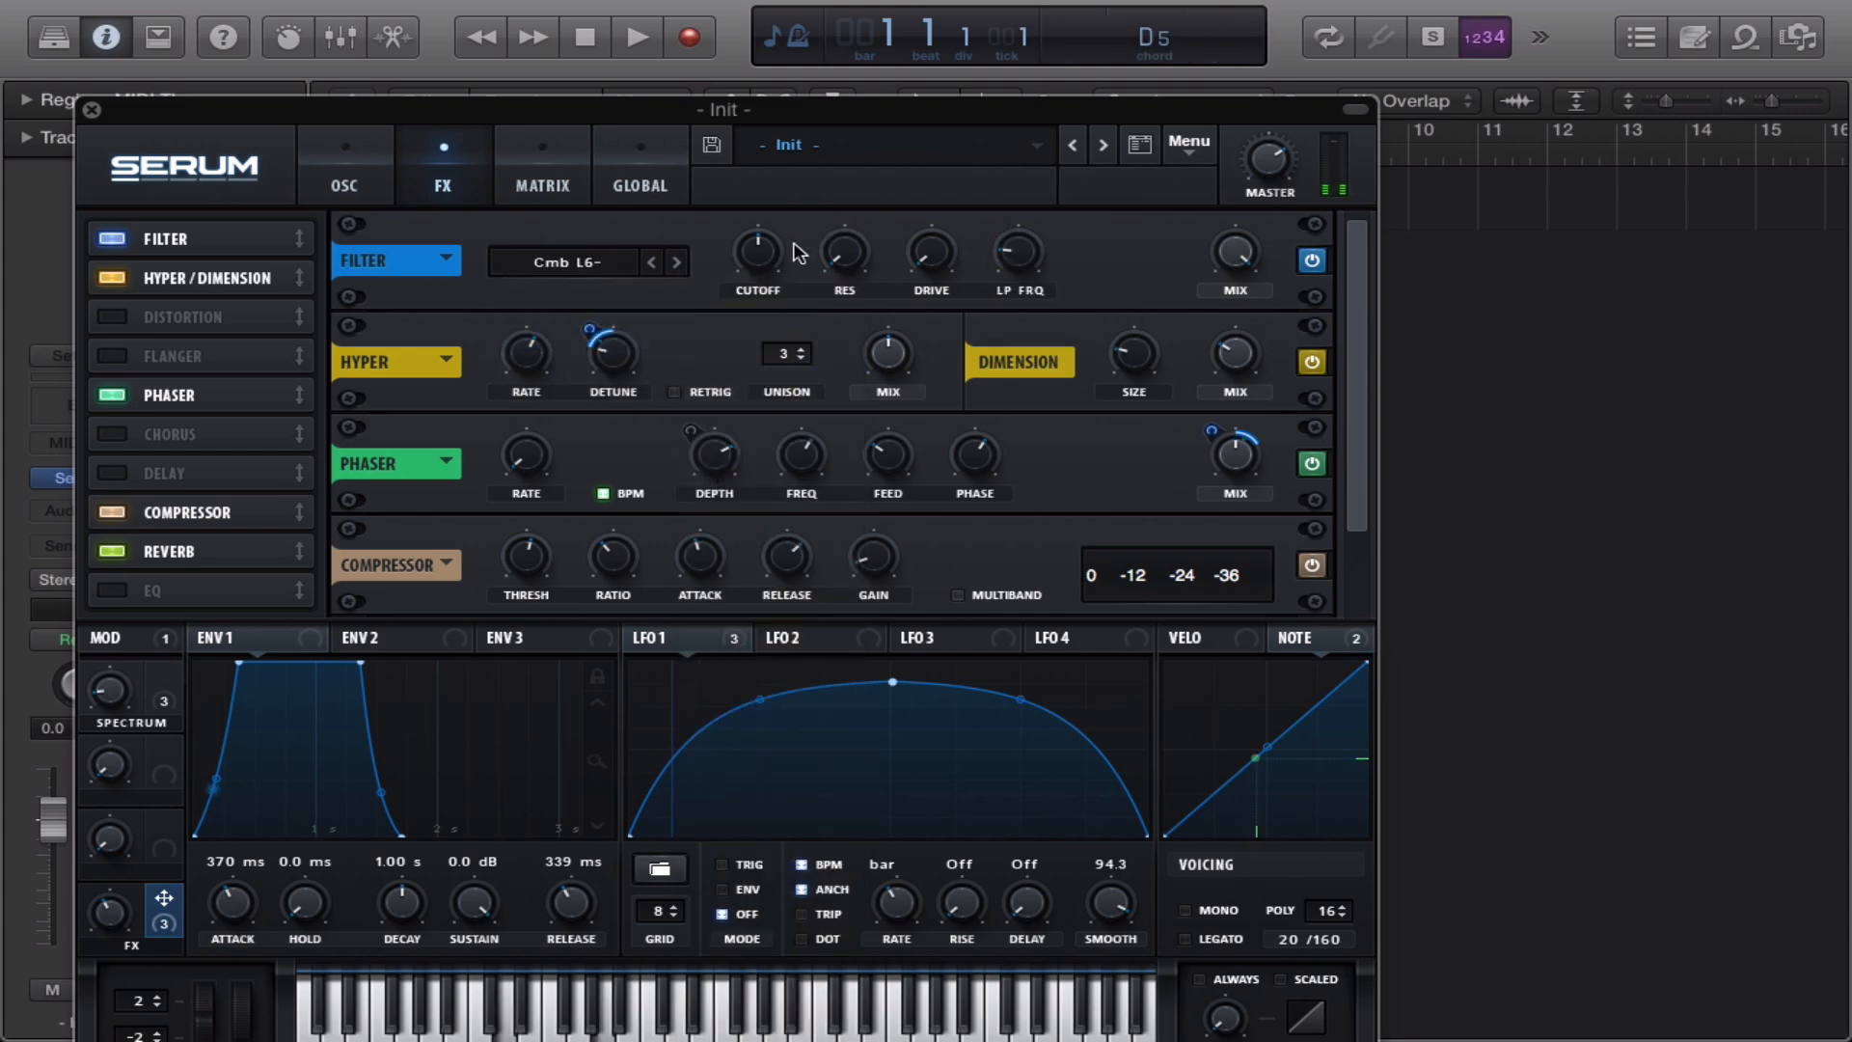
Raise the cutoff, resonance and LP frequency of the Filter effect
left_click_drag(762, 259, 752, 210)
left_click_drag(845, 252, 835, 170)
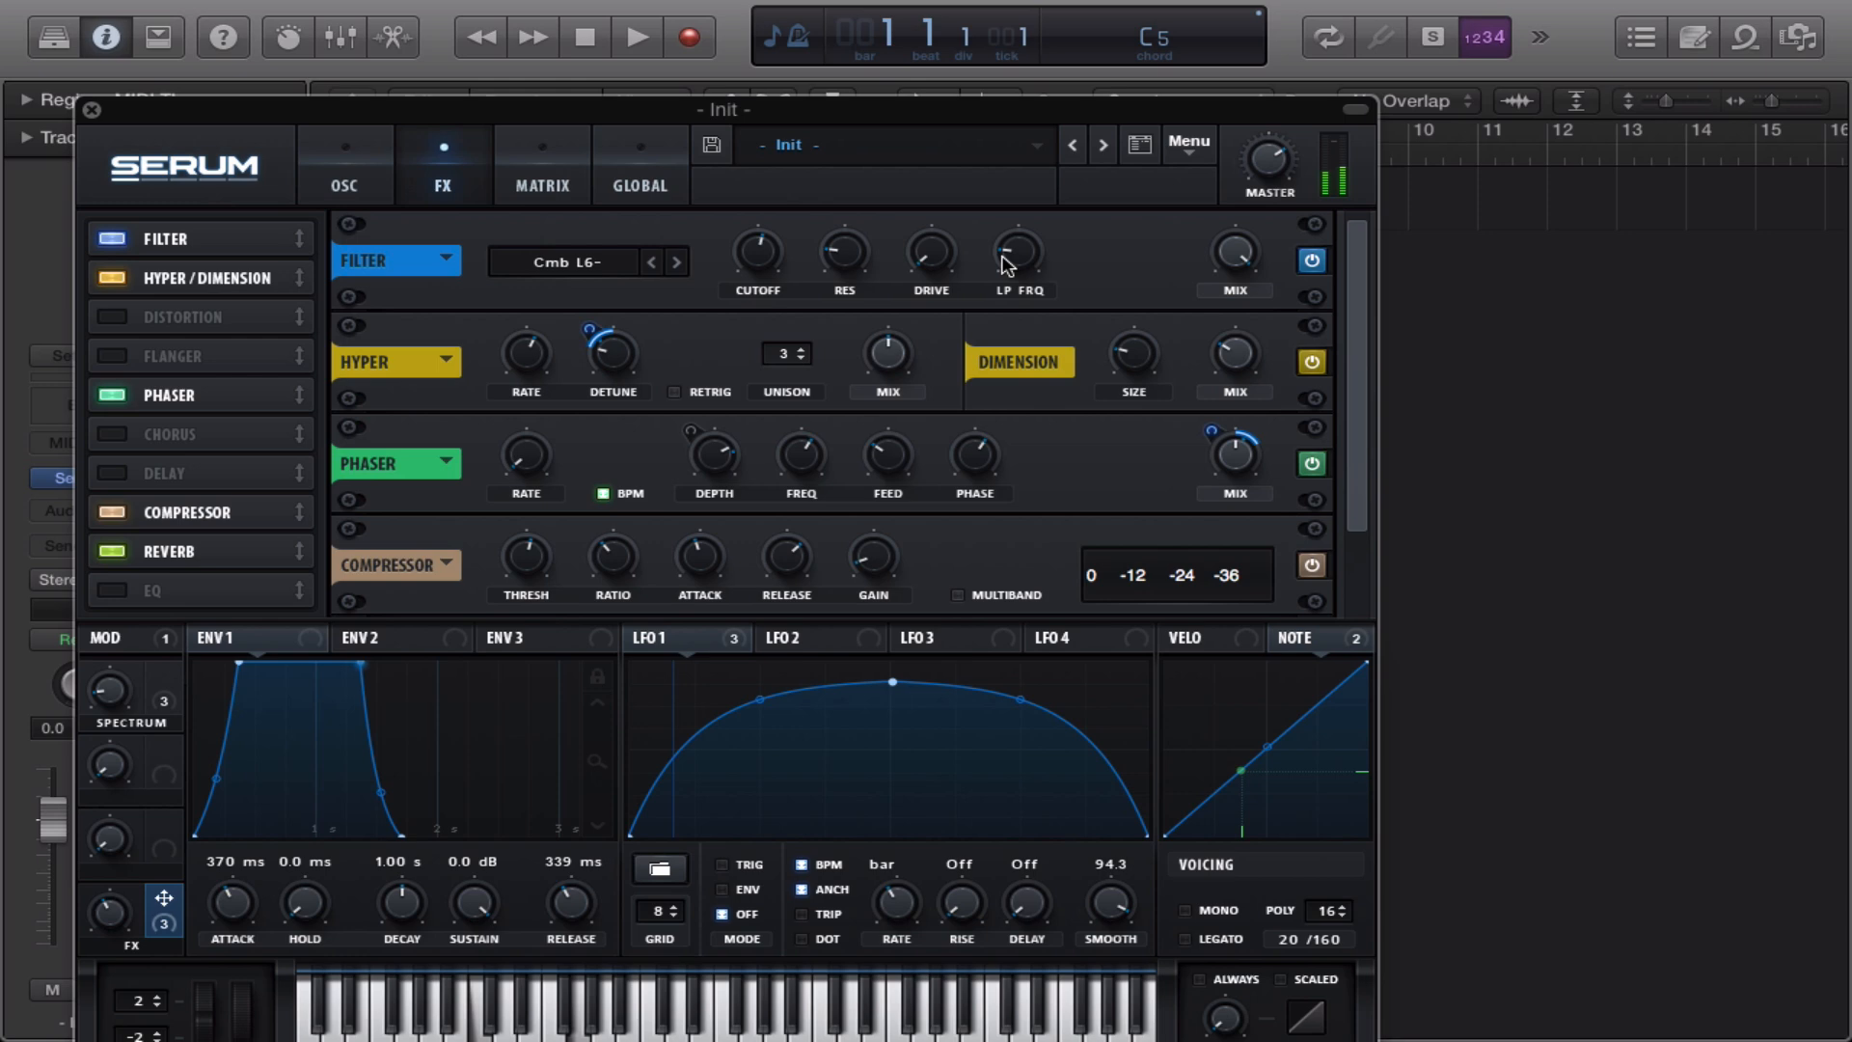
left_click_drag(1013, 255, 982, 123)
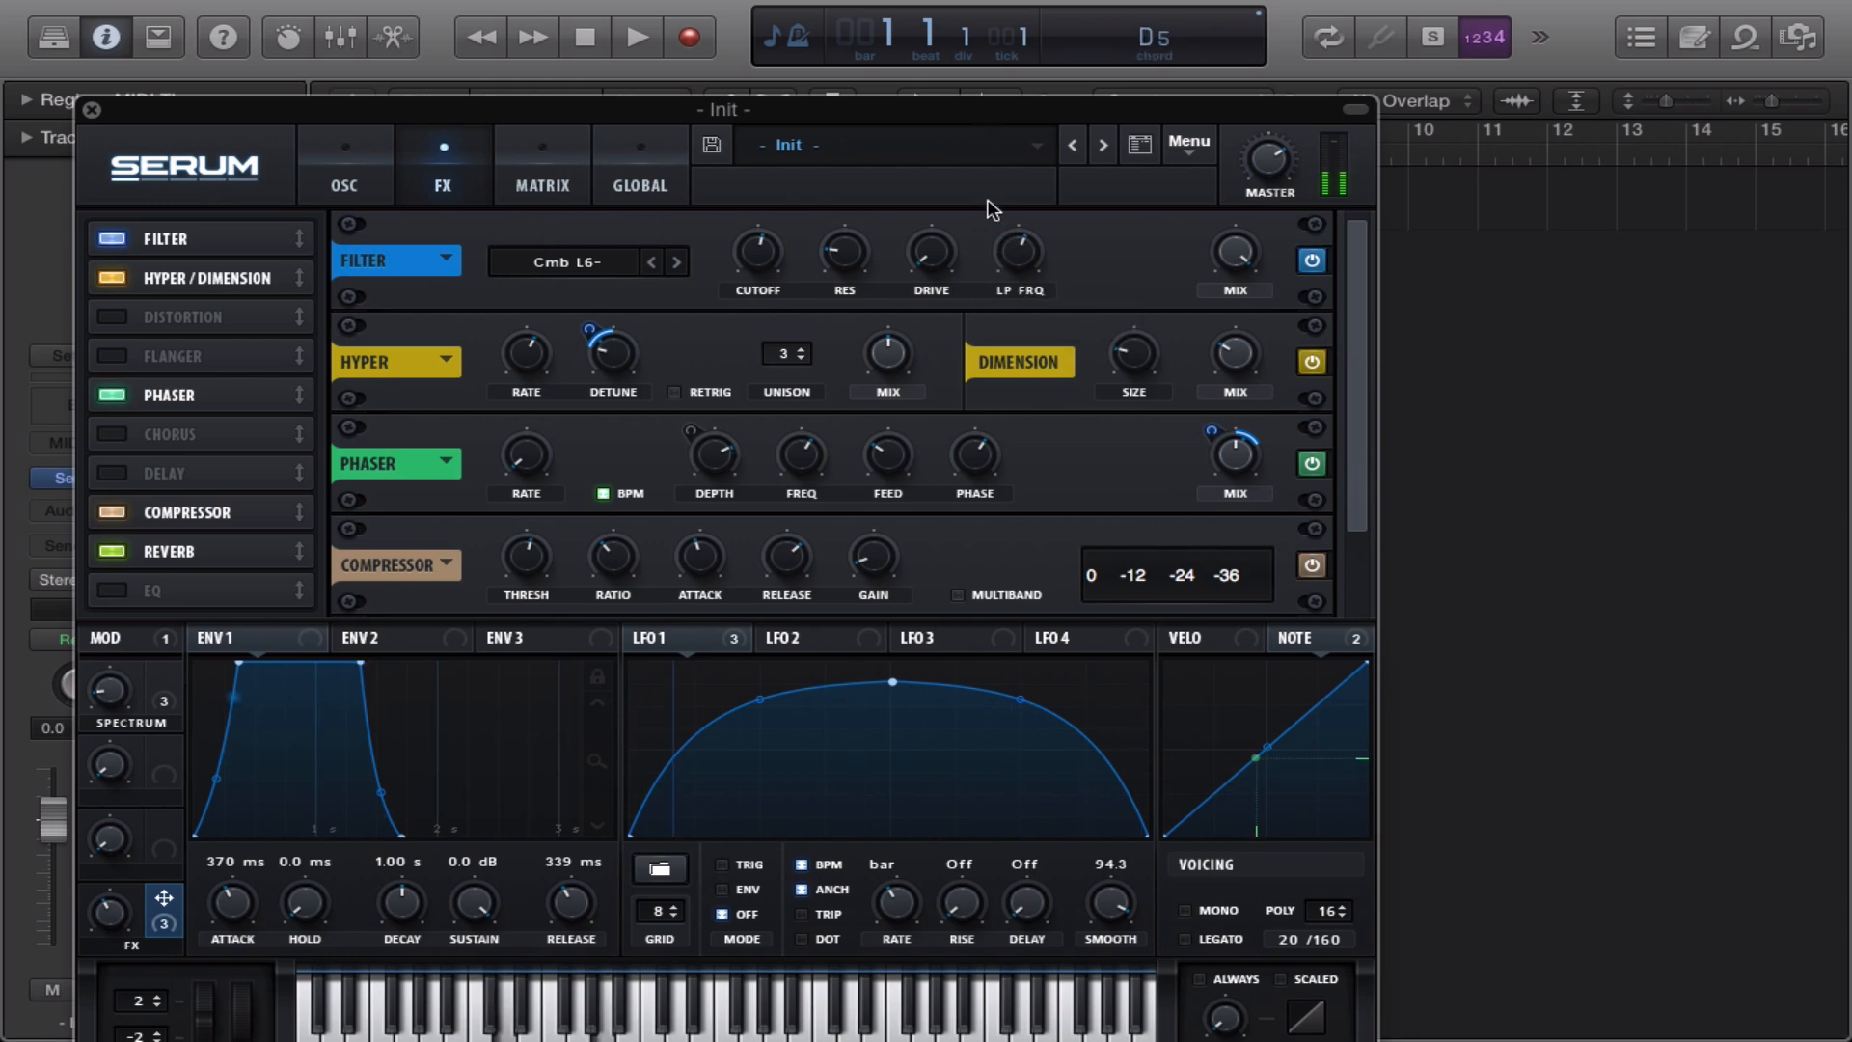
mouse_move(741, 257)
left_mouse_down()
mouse_move(730, 204)
mouse_move(735, 245)
left_mouse_up()
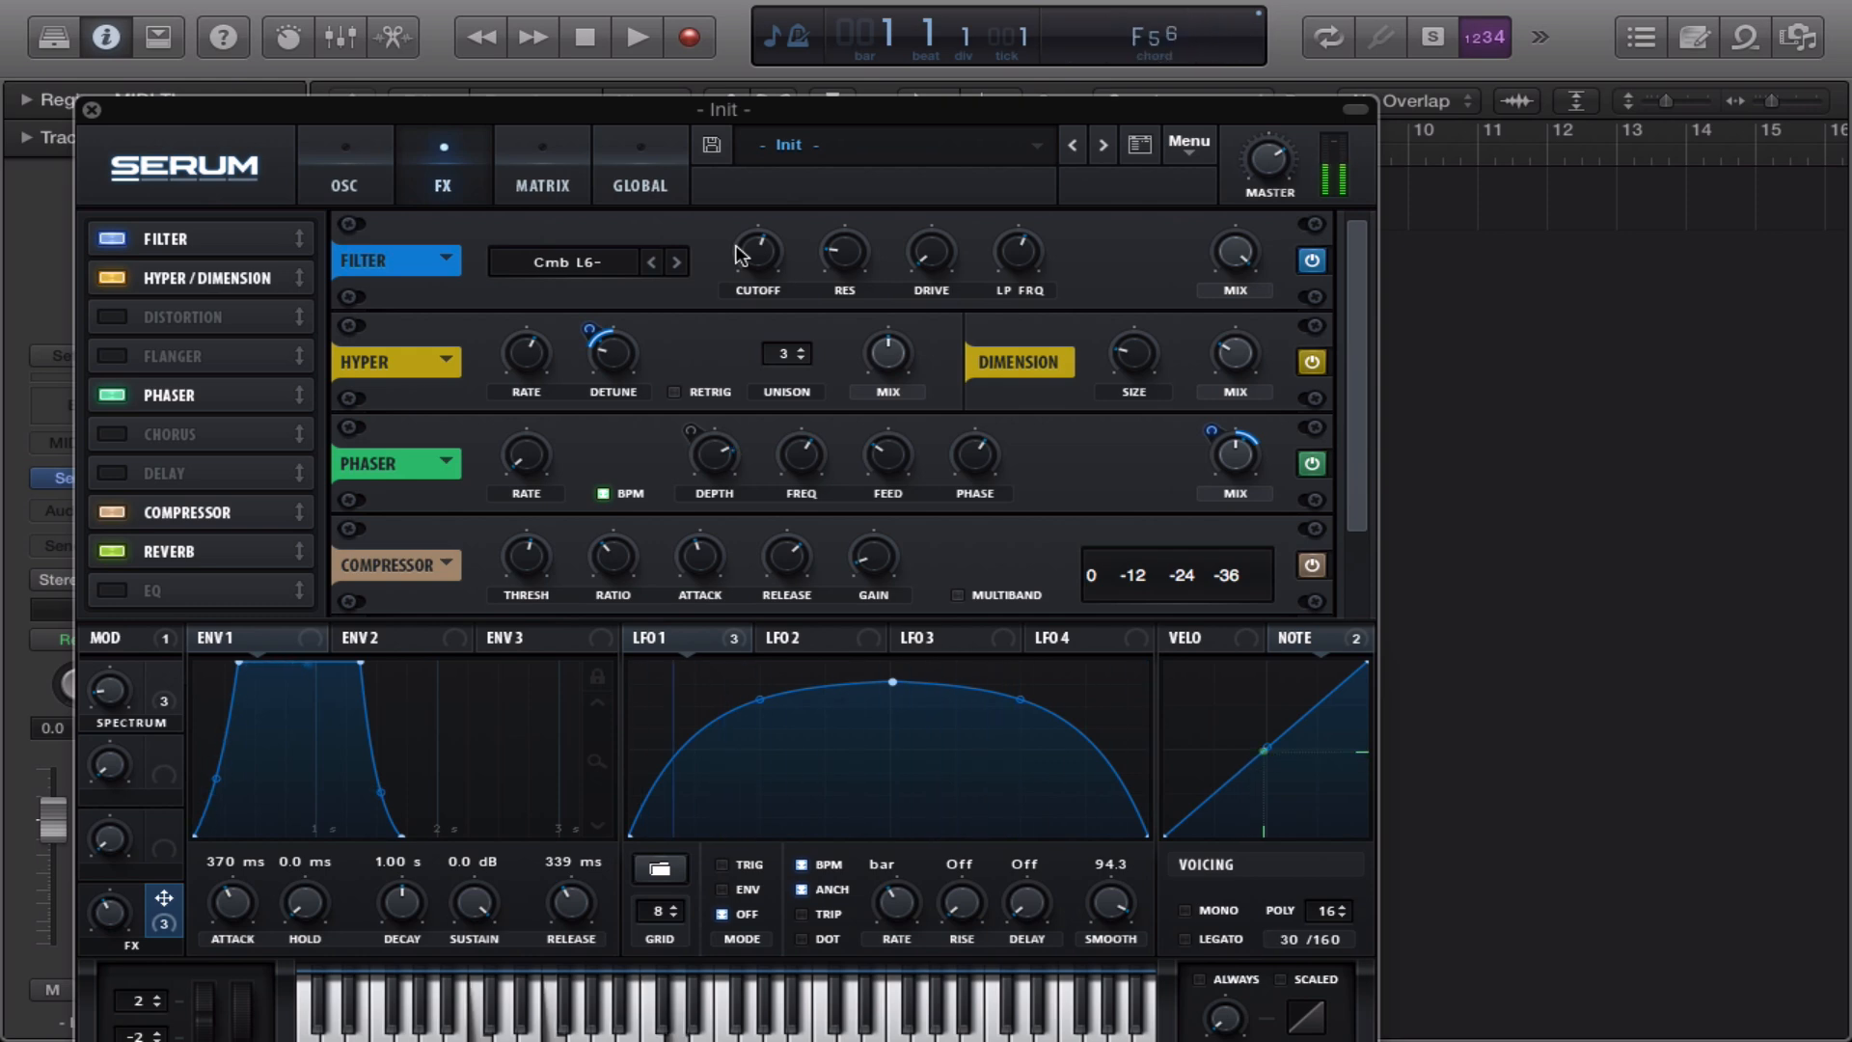
Redraw LFO 2 as eight downward ramps across the grid, each starting lower than the one before
left_click(799, 635)
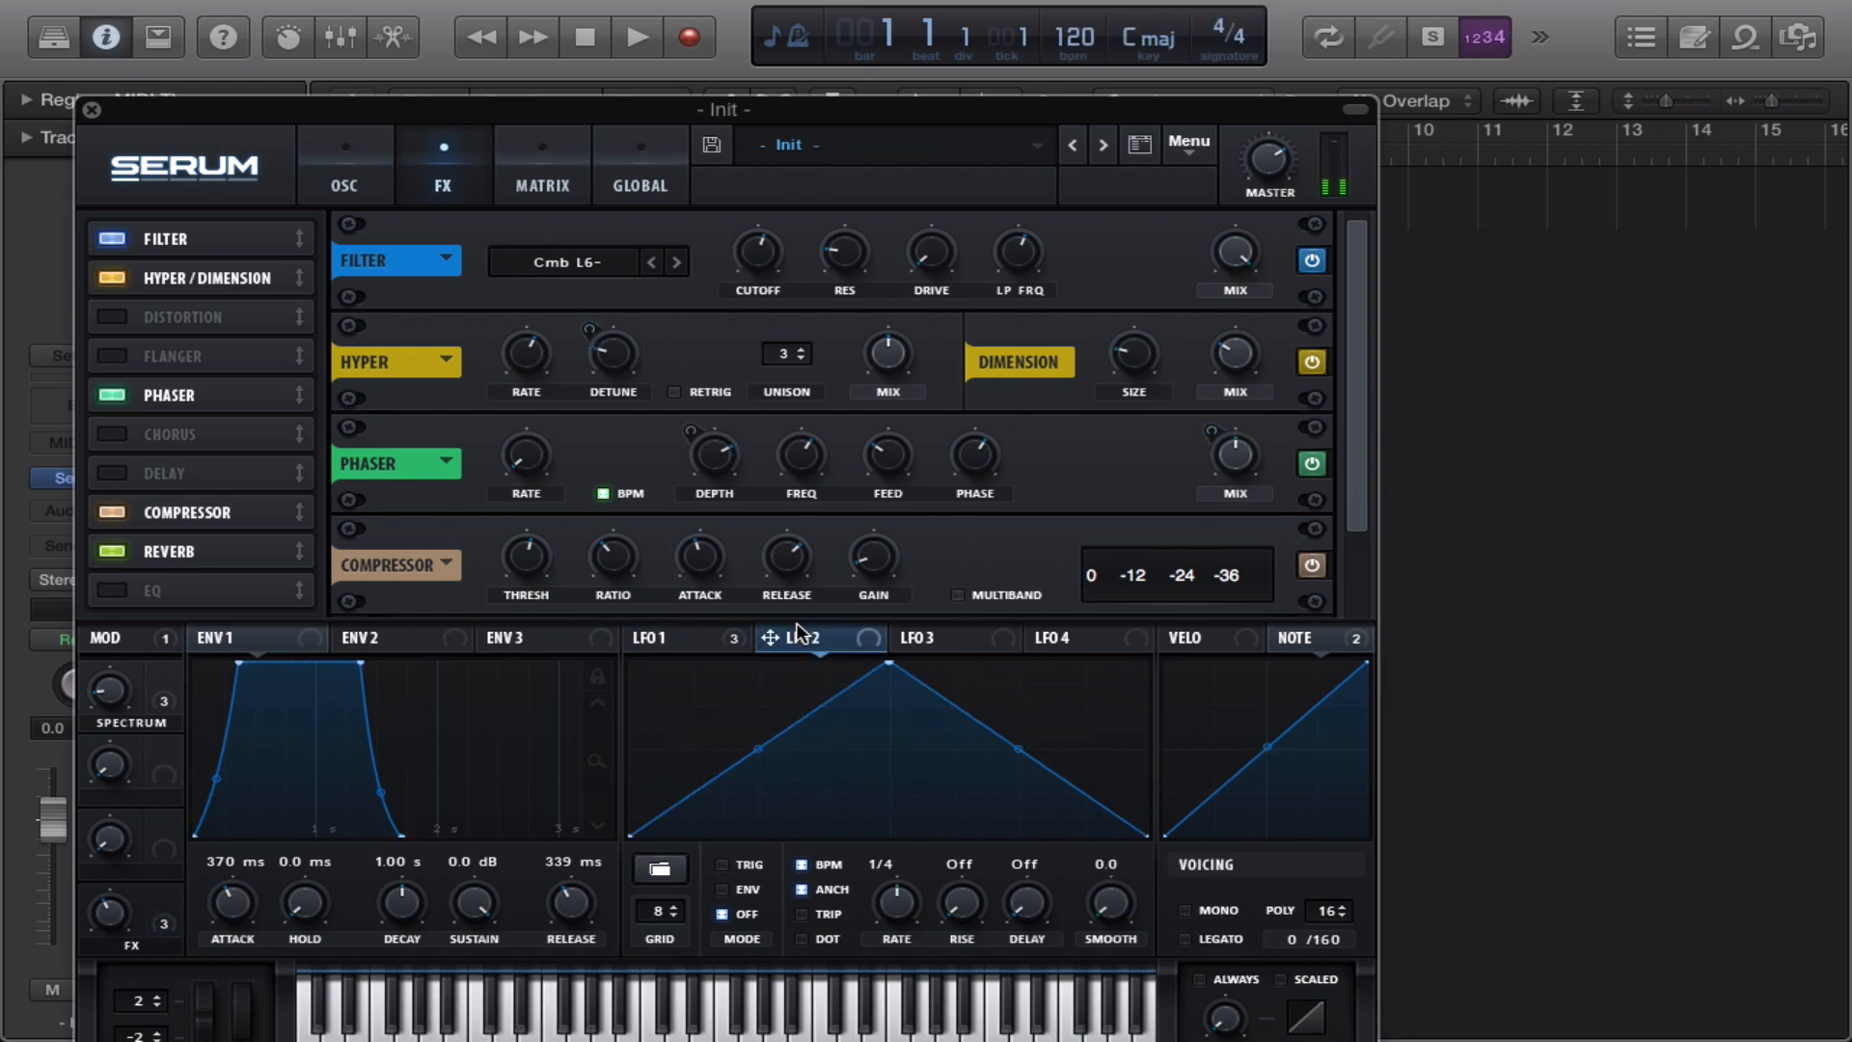
left_click_drag(896, 664, 692, 715)
mouse_move(738, 786)
left_mouse_down()
mouse_move(720, 749)
mouse_move(716, 812)
left_mouse_up()
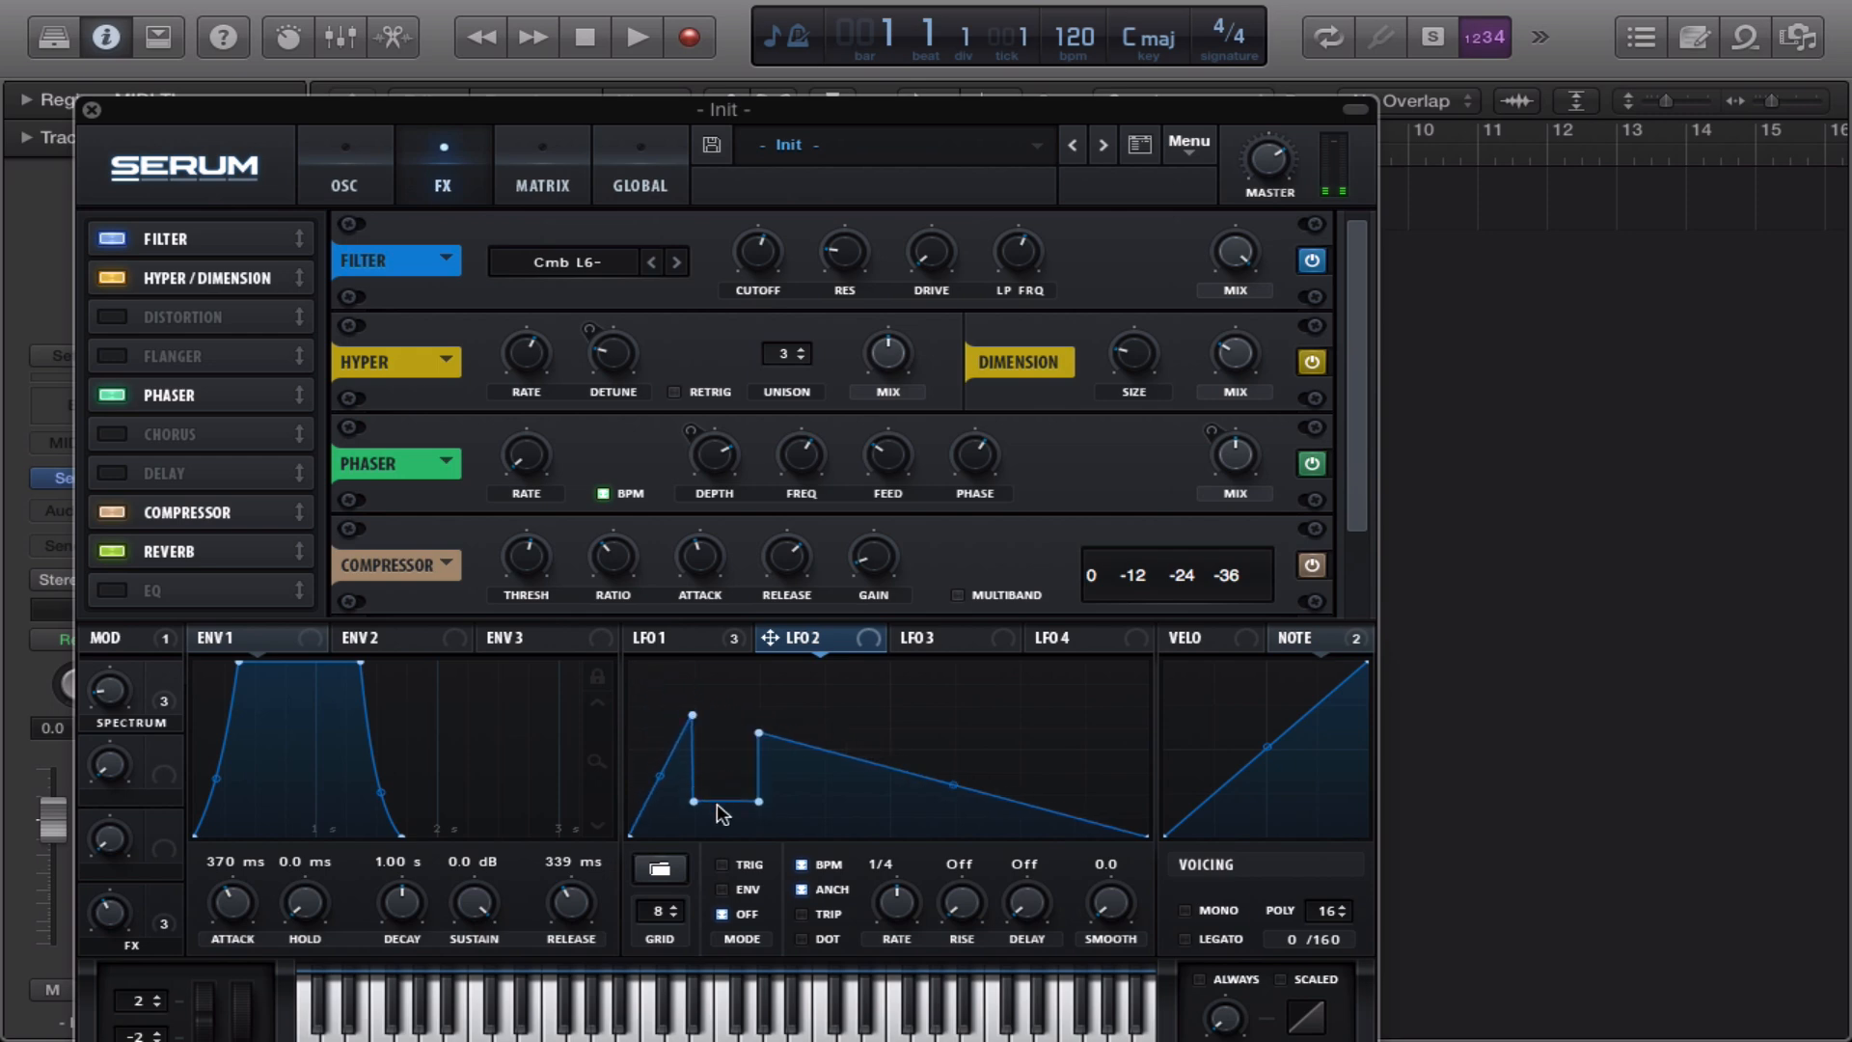
right_click(748, 754)
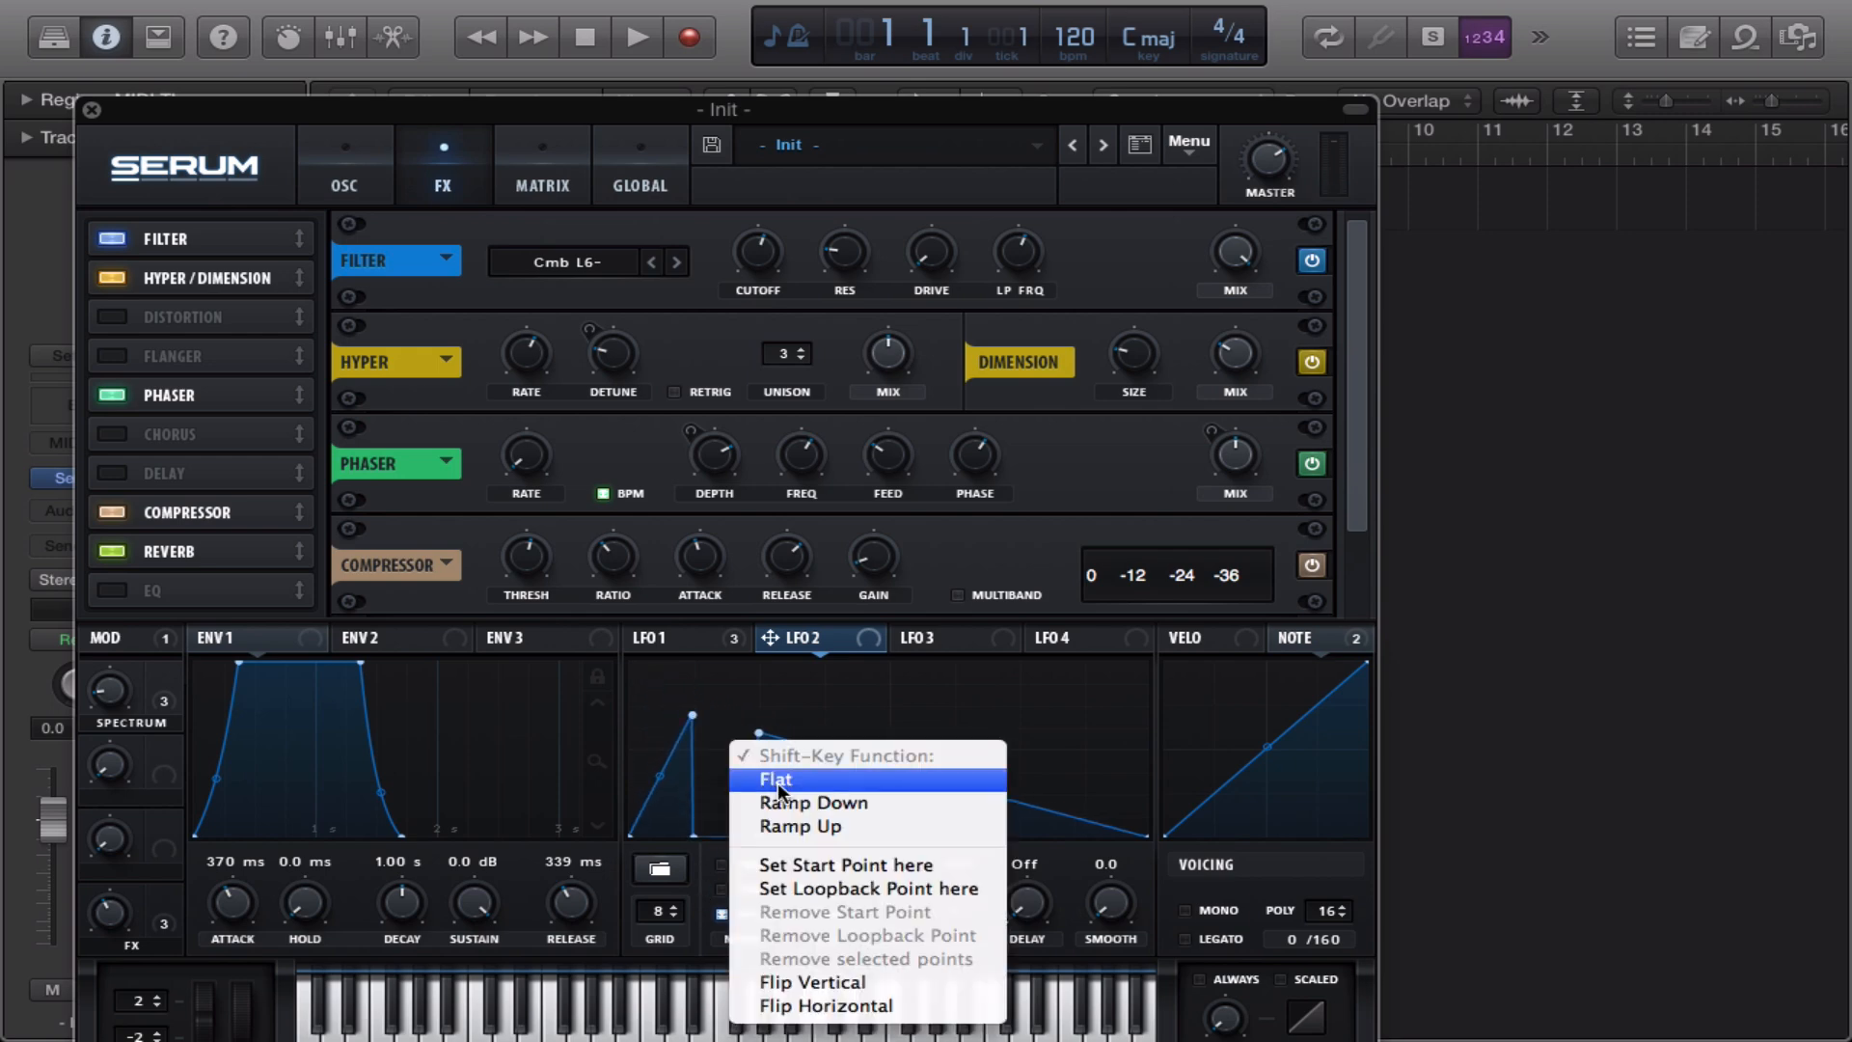
left_click(726, 728)
left_click_drag(670, 705, 1064, 806)
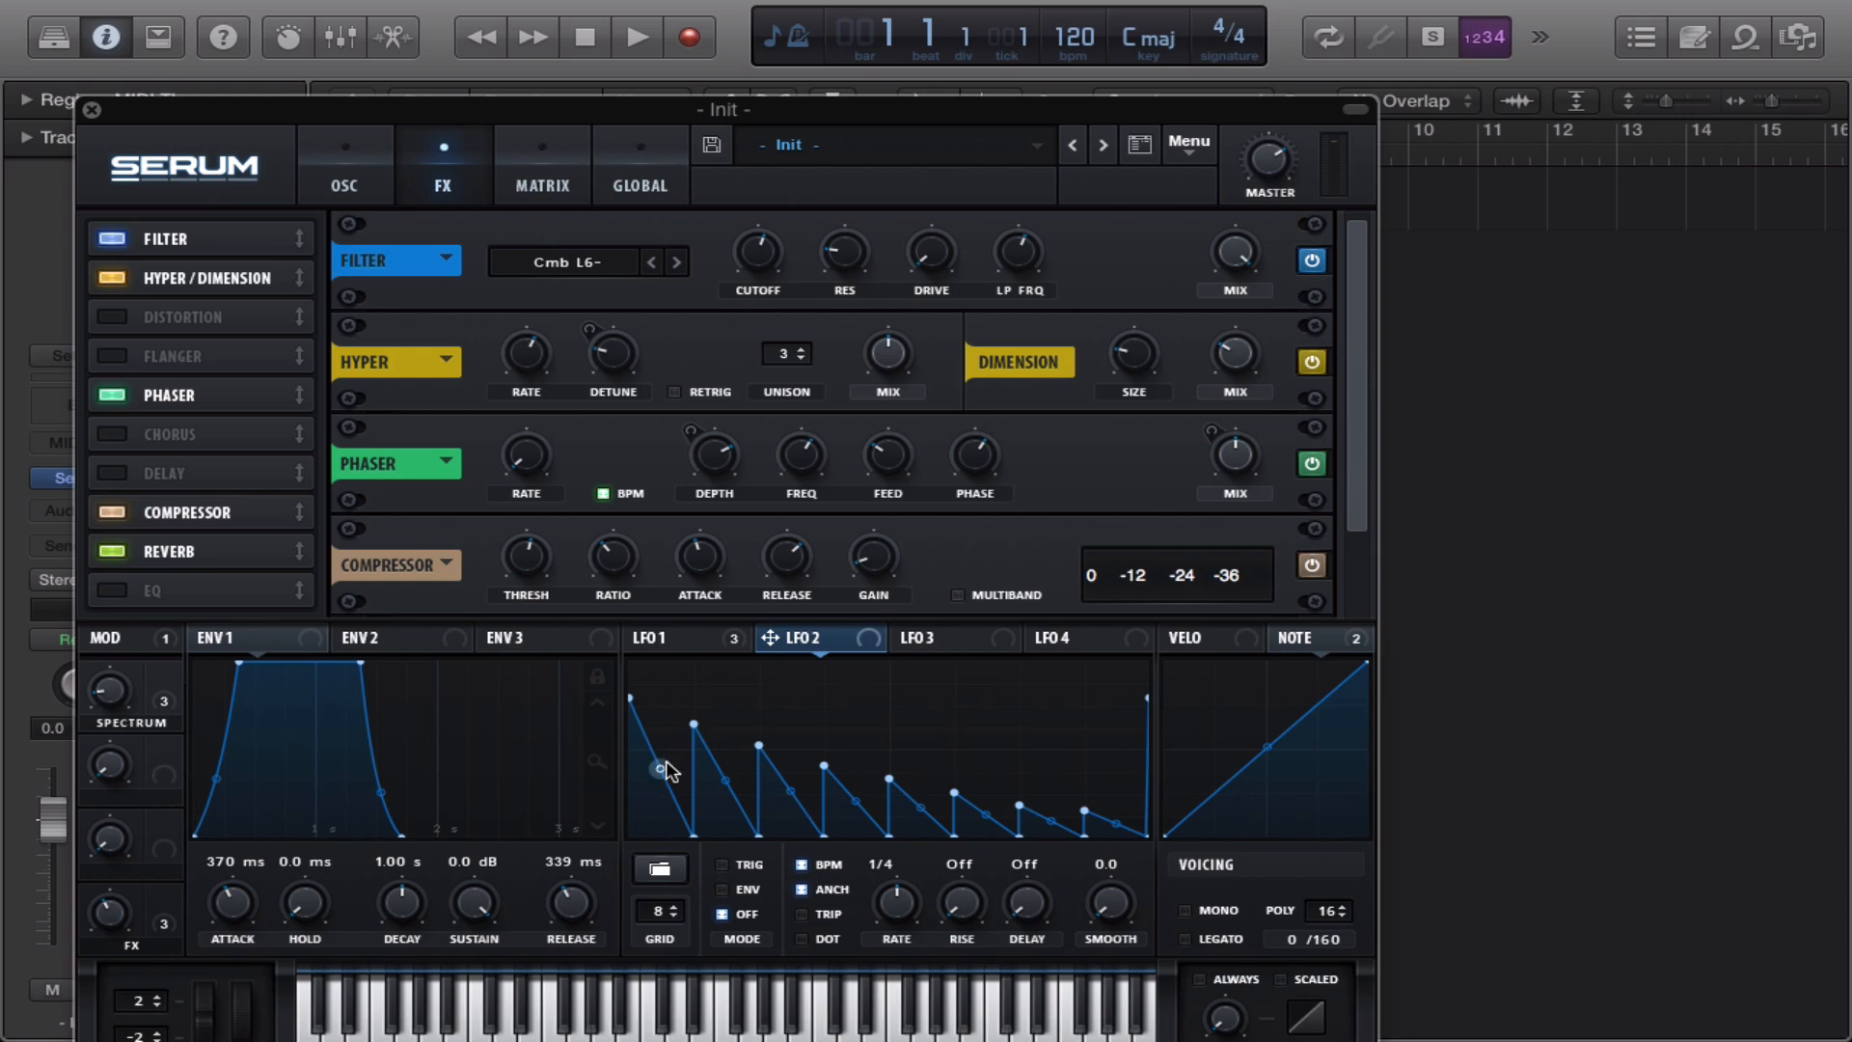
Bend LFO 2's ramps into steep concave decays, set its smooth to 62.1 and slightly lower its end point
left_click_drag(667, 763, 673, 722)
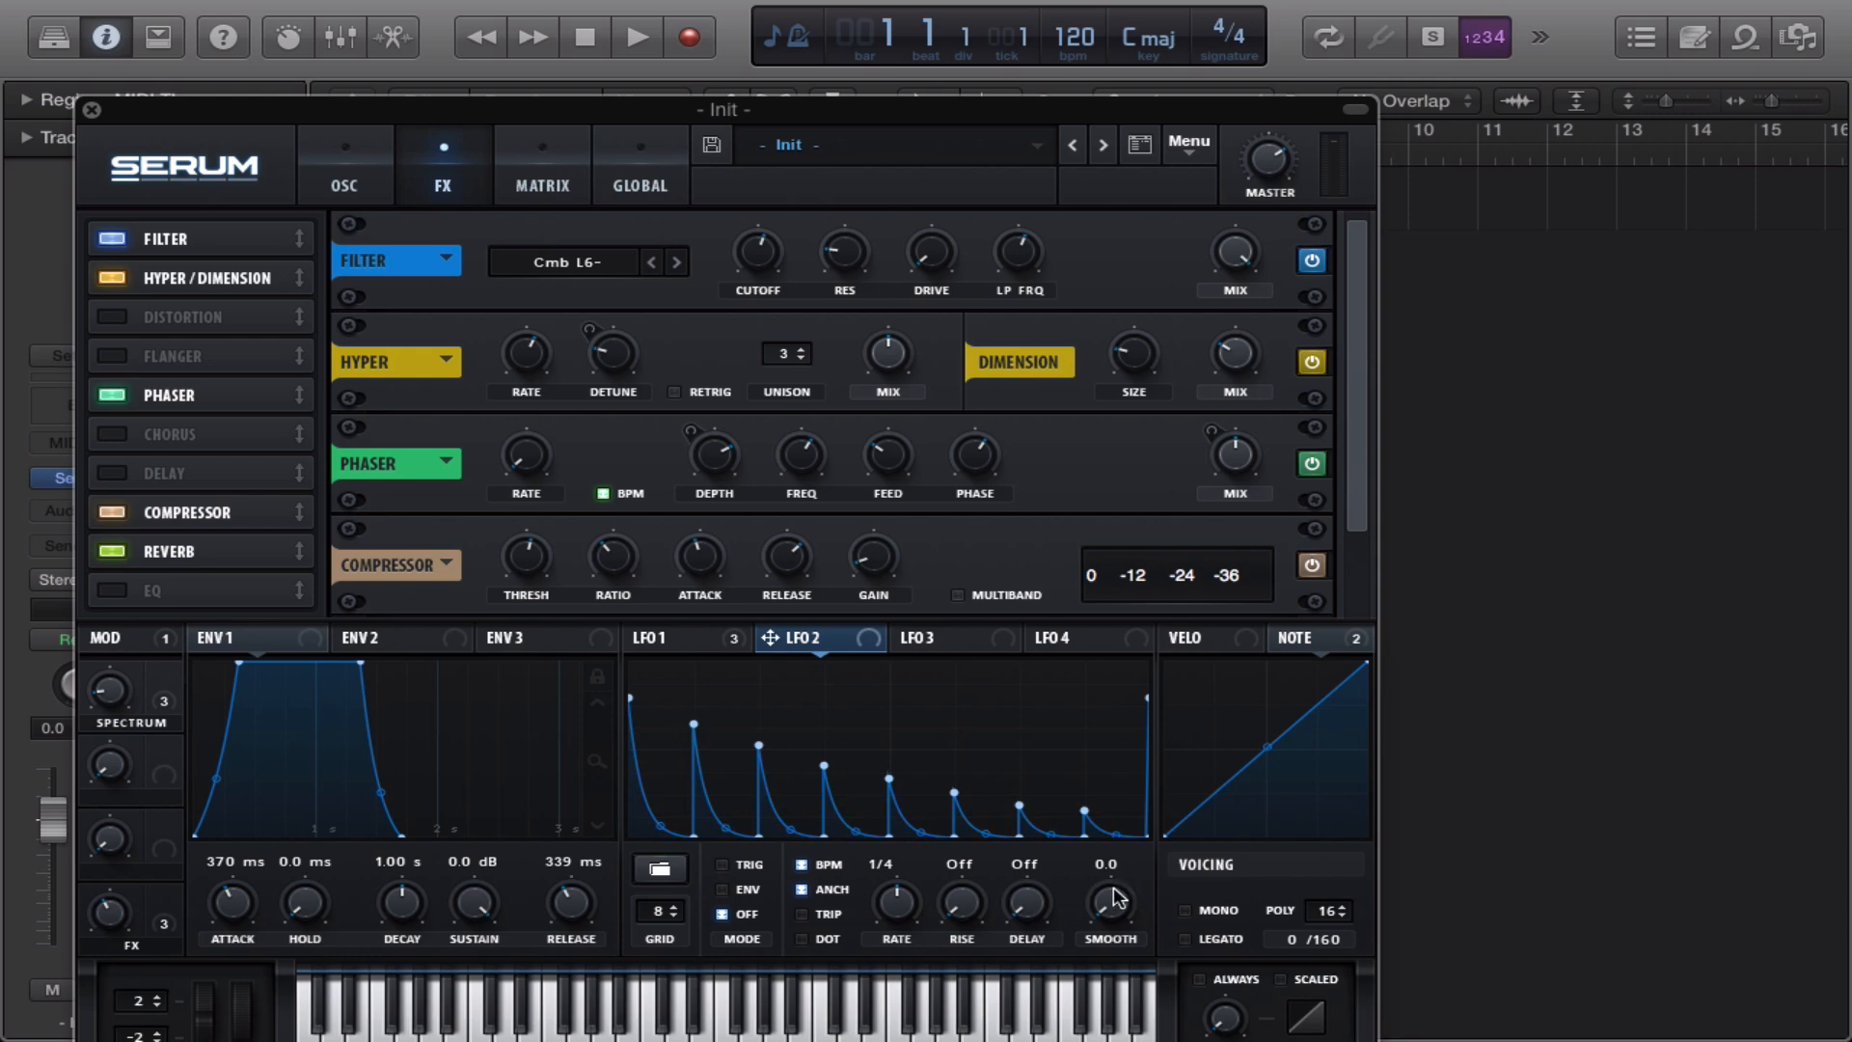
left_click_drag(1116, 870, 680, 736)
right_click(777, 716)
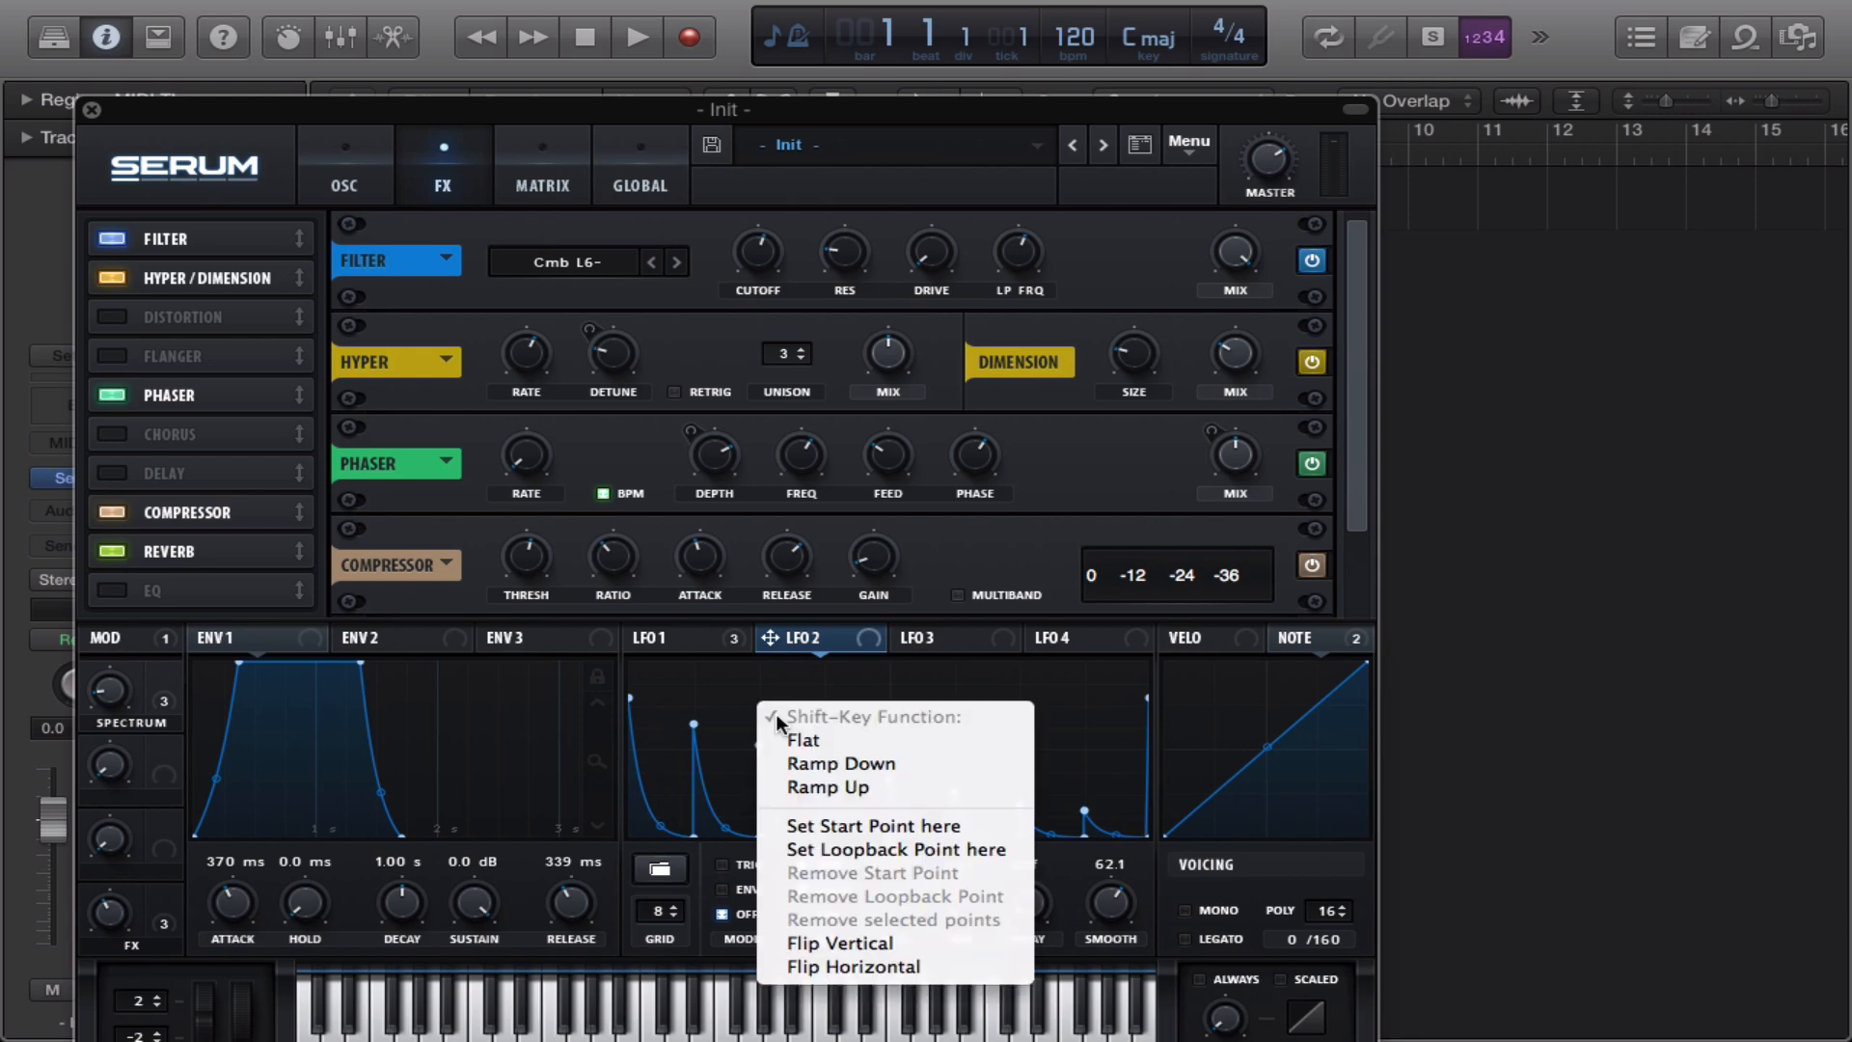
left_click(796, 763)
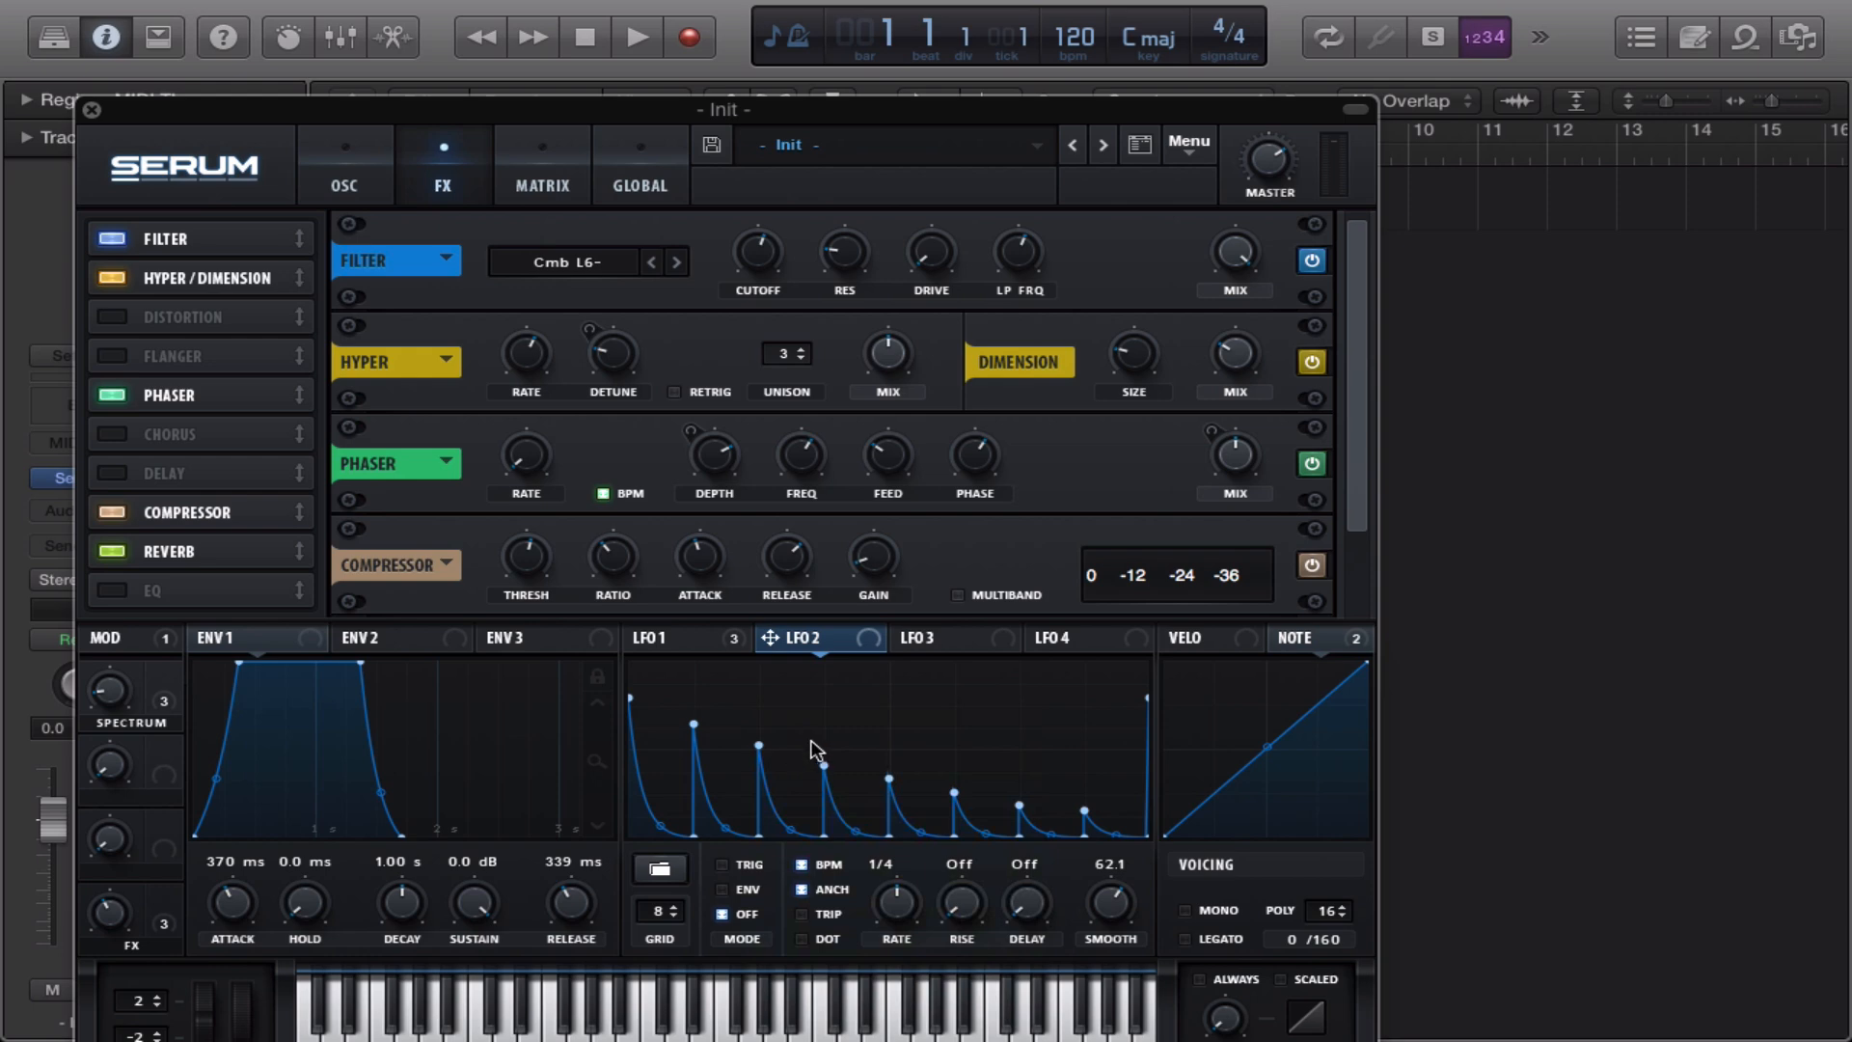
left_click_drag(808, 745, 795, 810)
mouse_move(1143, 698)
left_mouse_down()
mouse_move(1154, 837)
mouse_move(1117, 681)
mouse_move(1130, 719)
mouse_move(1144, 711)
left_mouse_up()
Modulate the Filter effect's cutoff with LFO 2 from a lower base cutoff, with LFO 2's smooth at 65.5 and rate at bar
left_click_drag(768, 644, 735, 251)
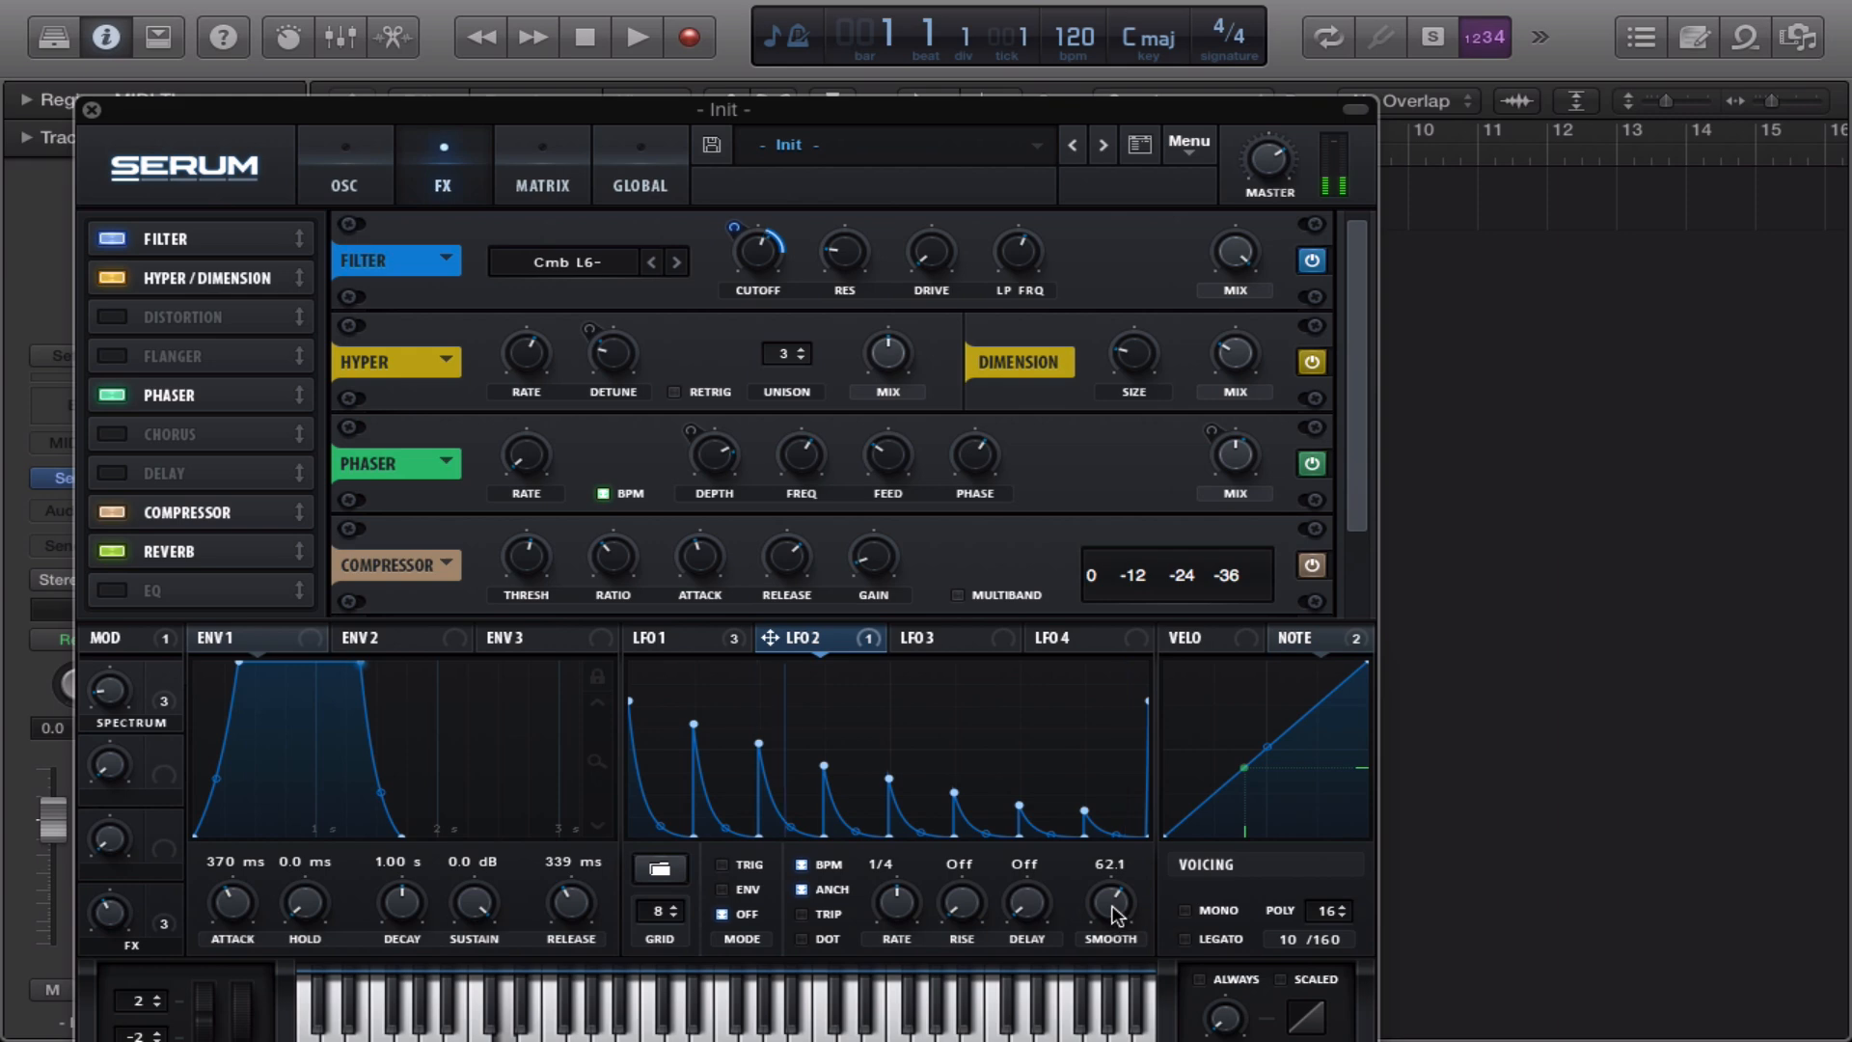
left_click_drag(1114, 908, 1114, 898)
left_click_drag(736, 256, 733, 311)
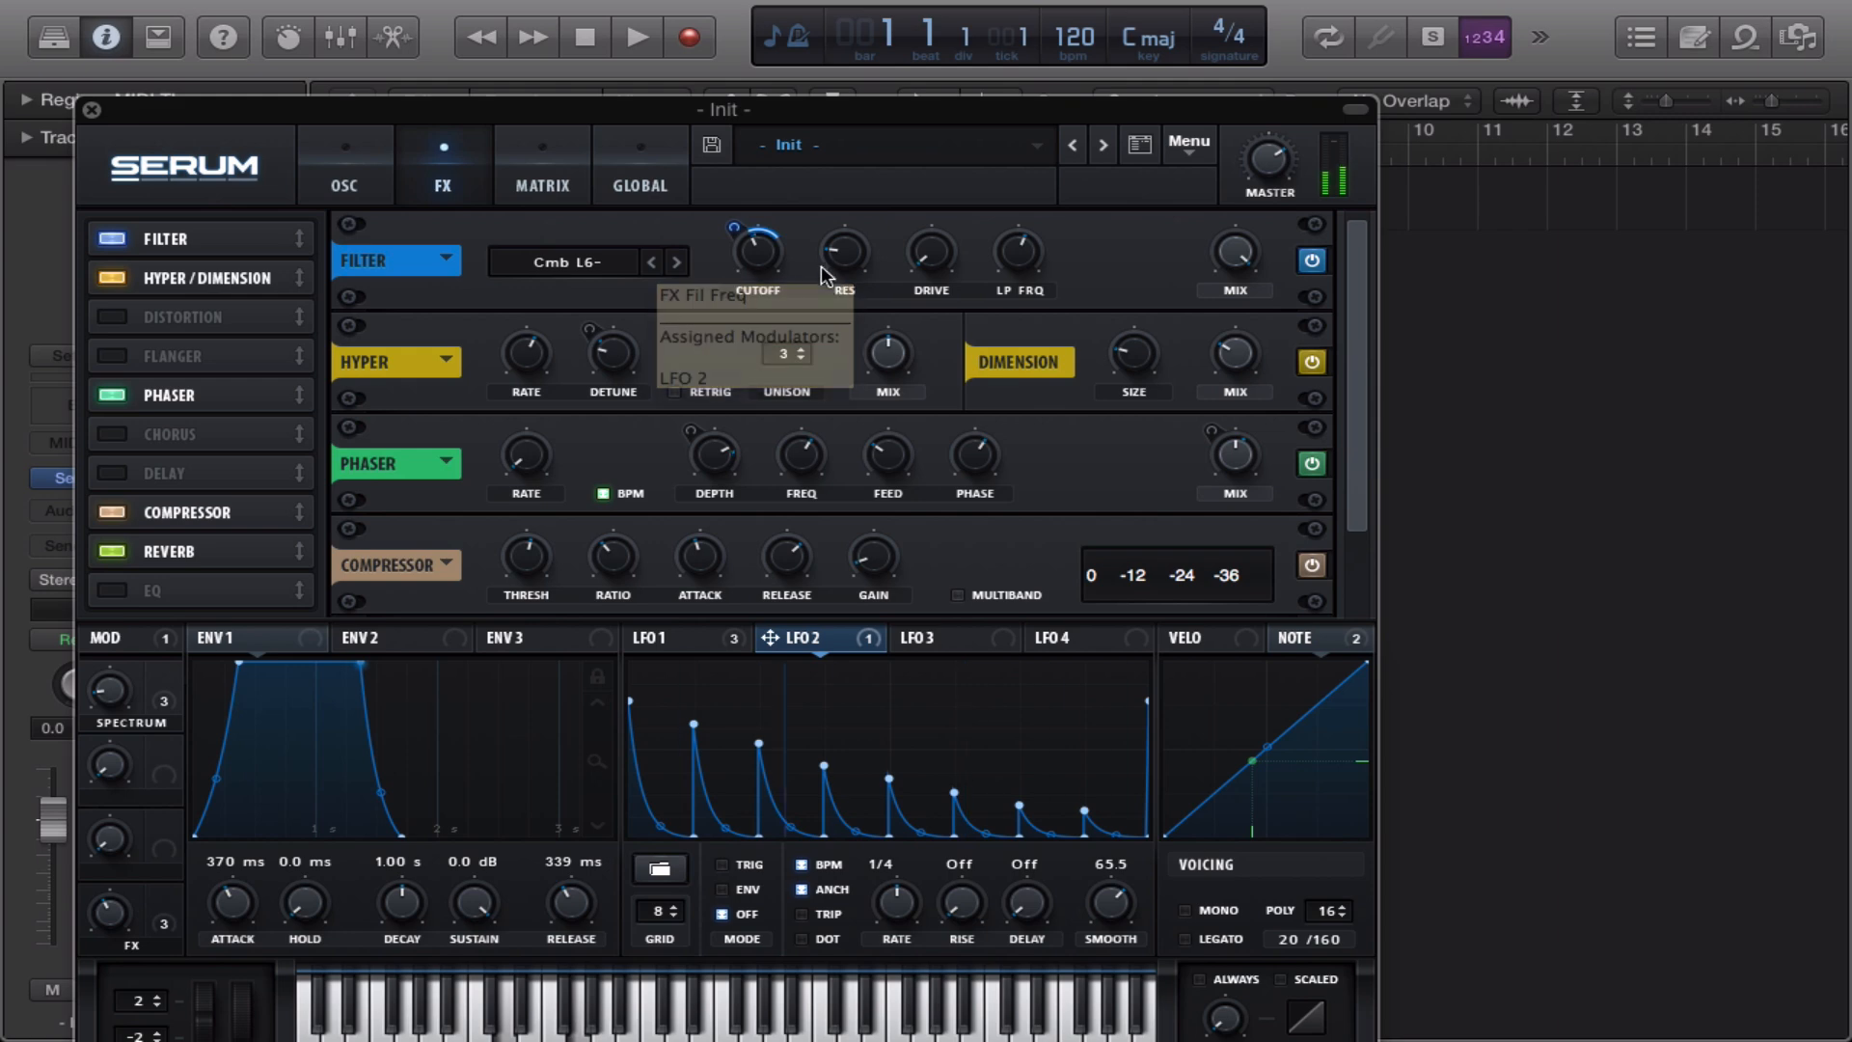
left_click(735, 231)
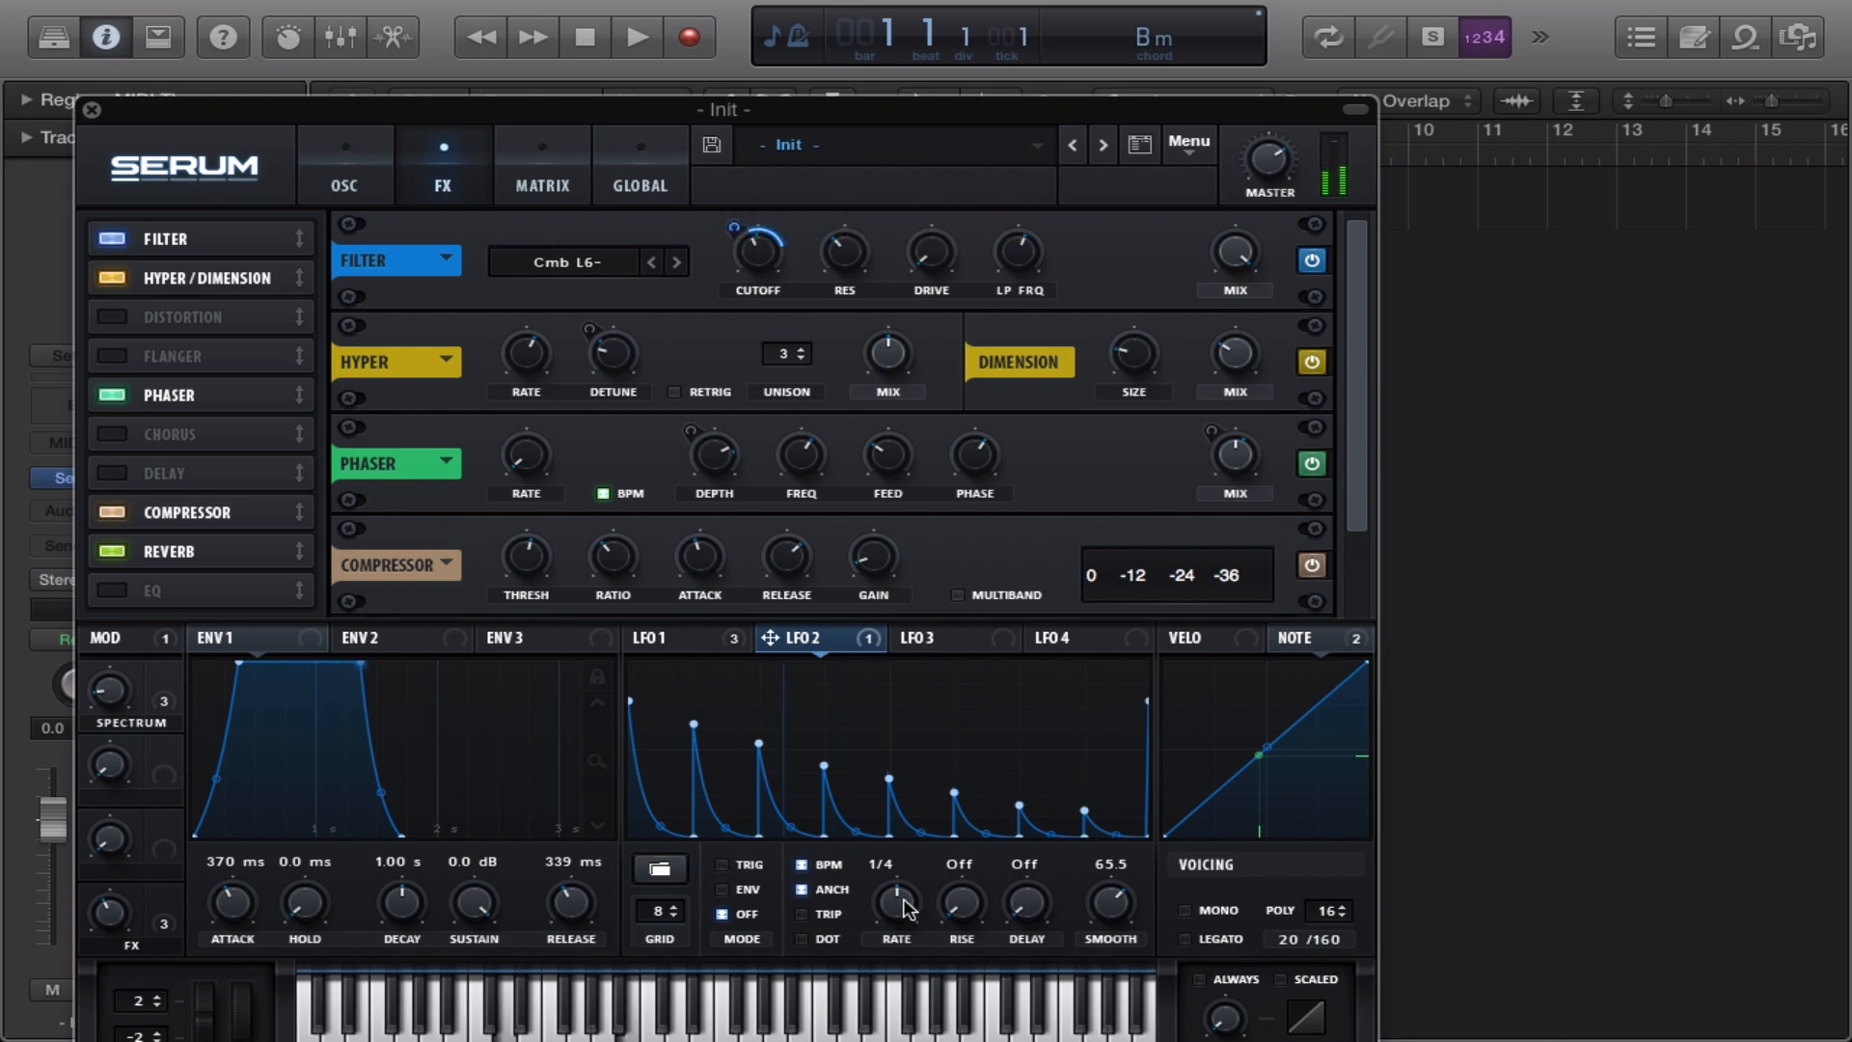
left_click_drag(906, 907, 899, 934)
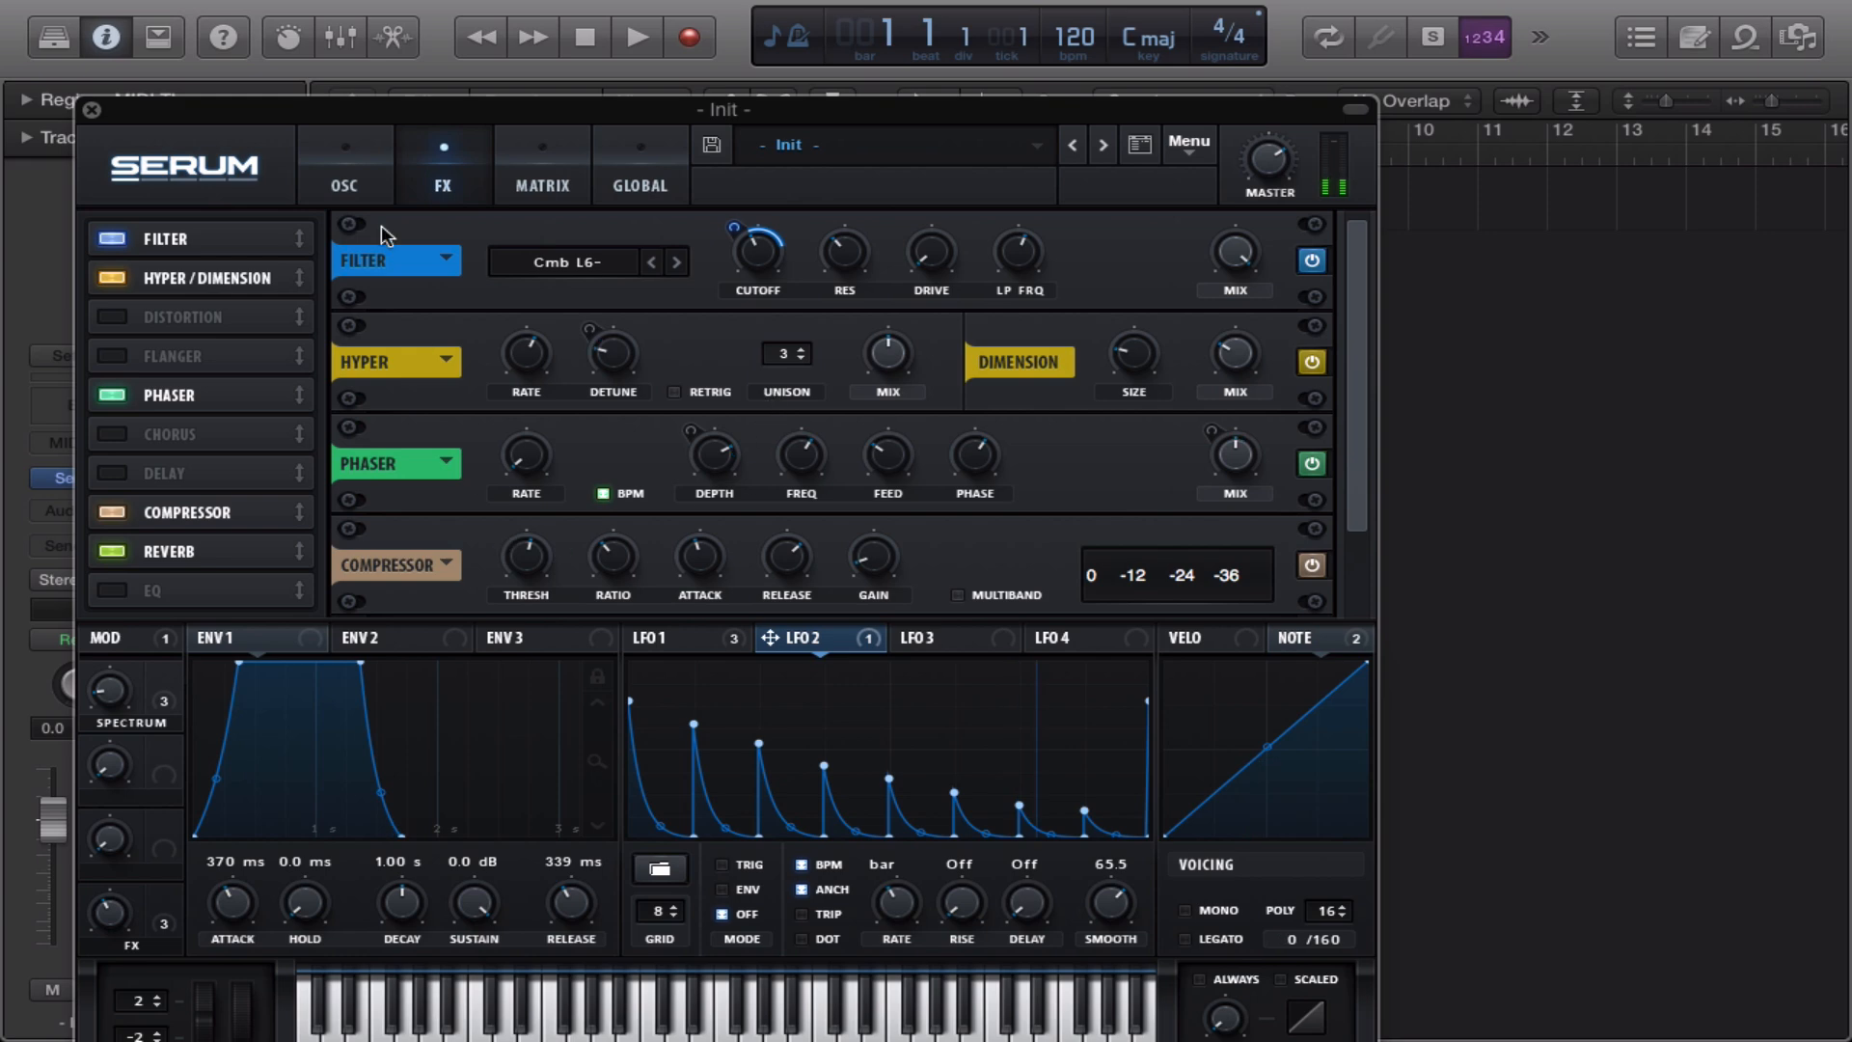
Assign Macro 2 to envelope 1 with negative amounts on attack and sustain and a positive amount on release, with the macro turned fully up
left_click(349, 175)
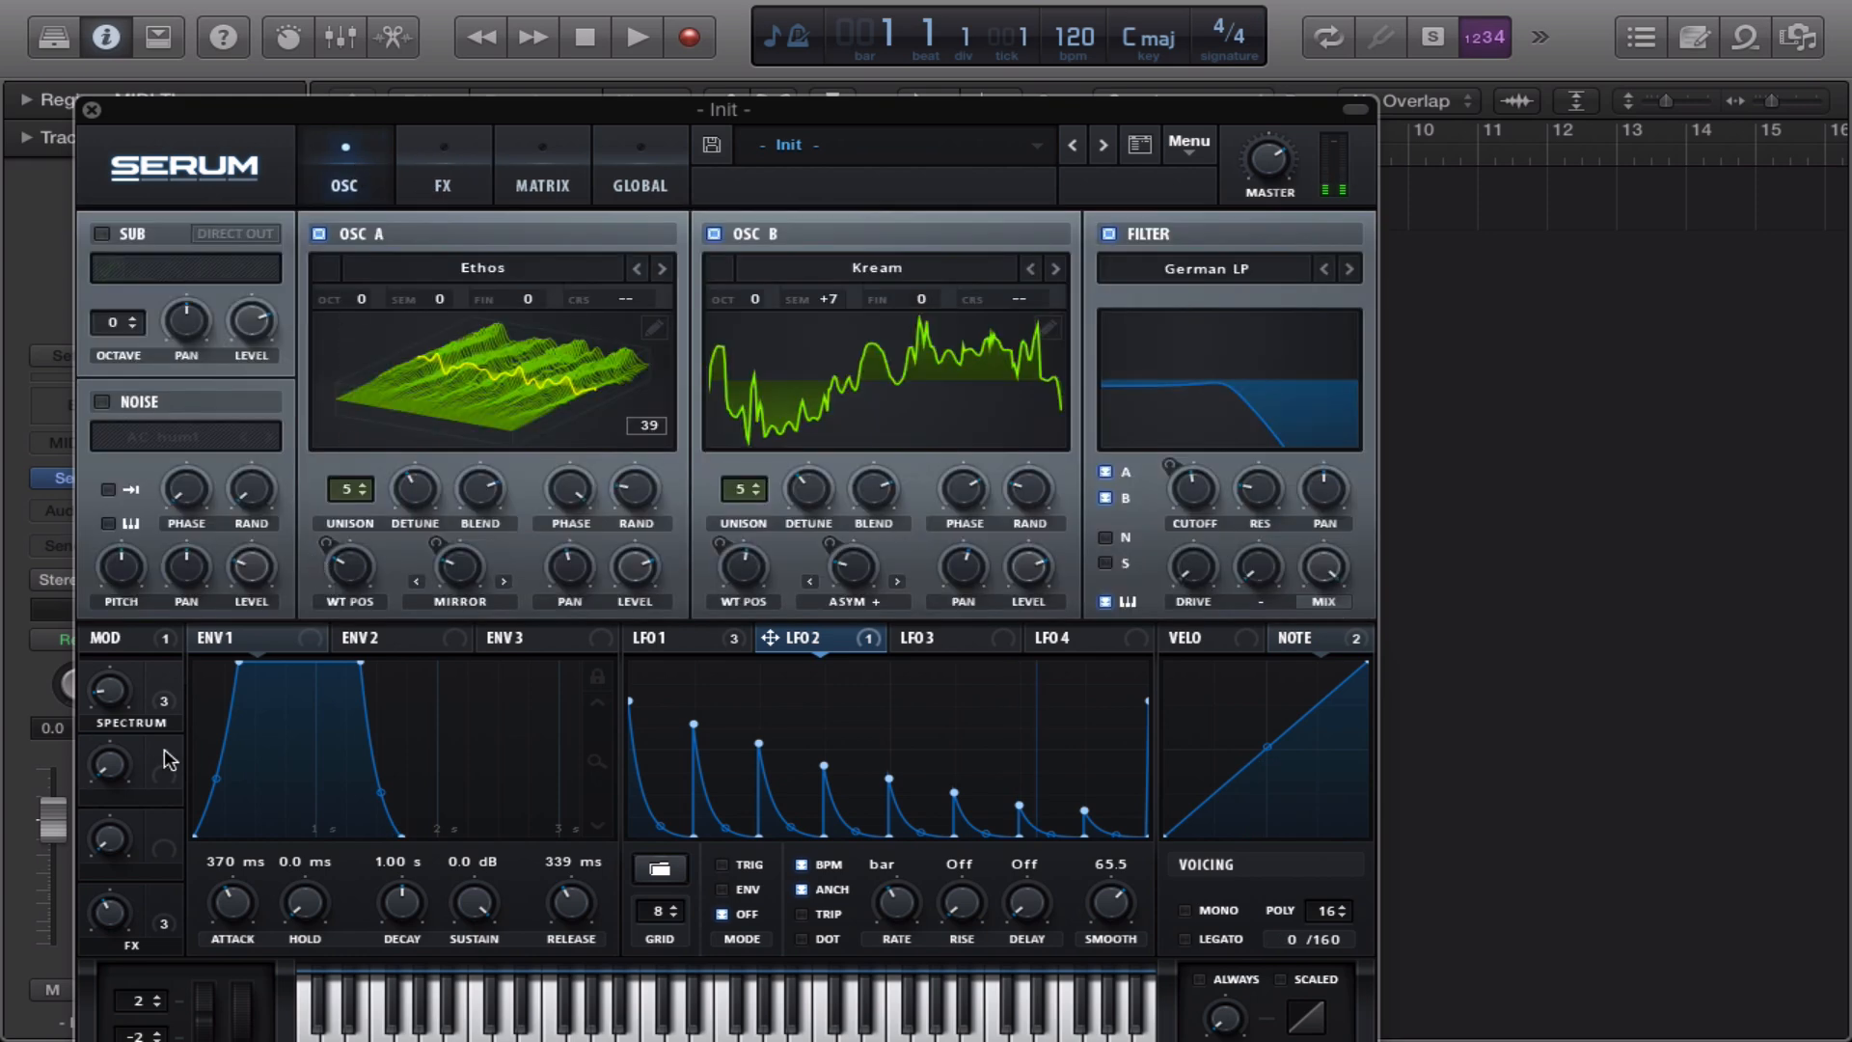
left_click_drag(165, 751, 212, 907)
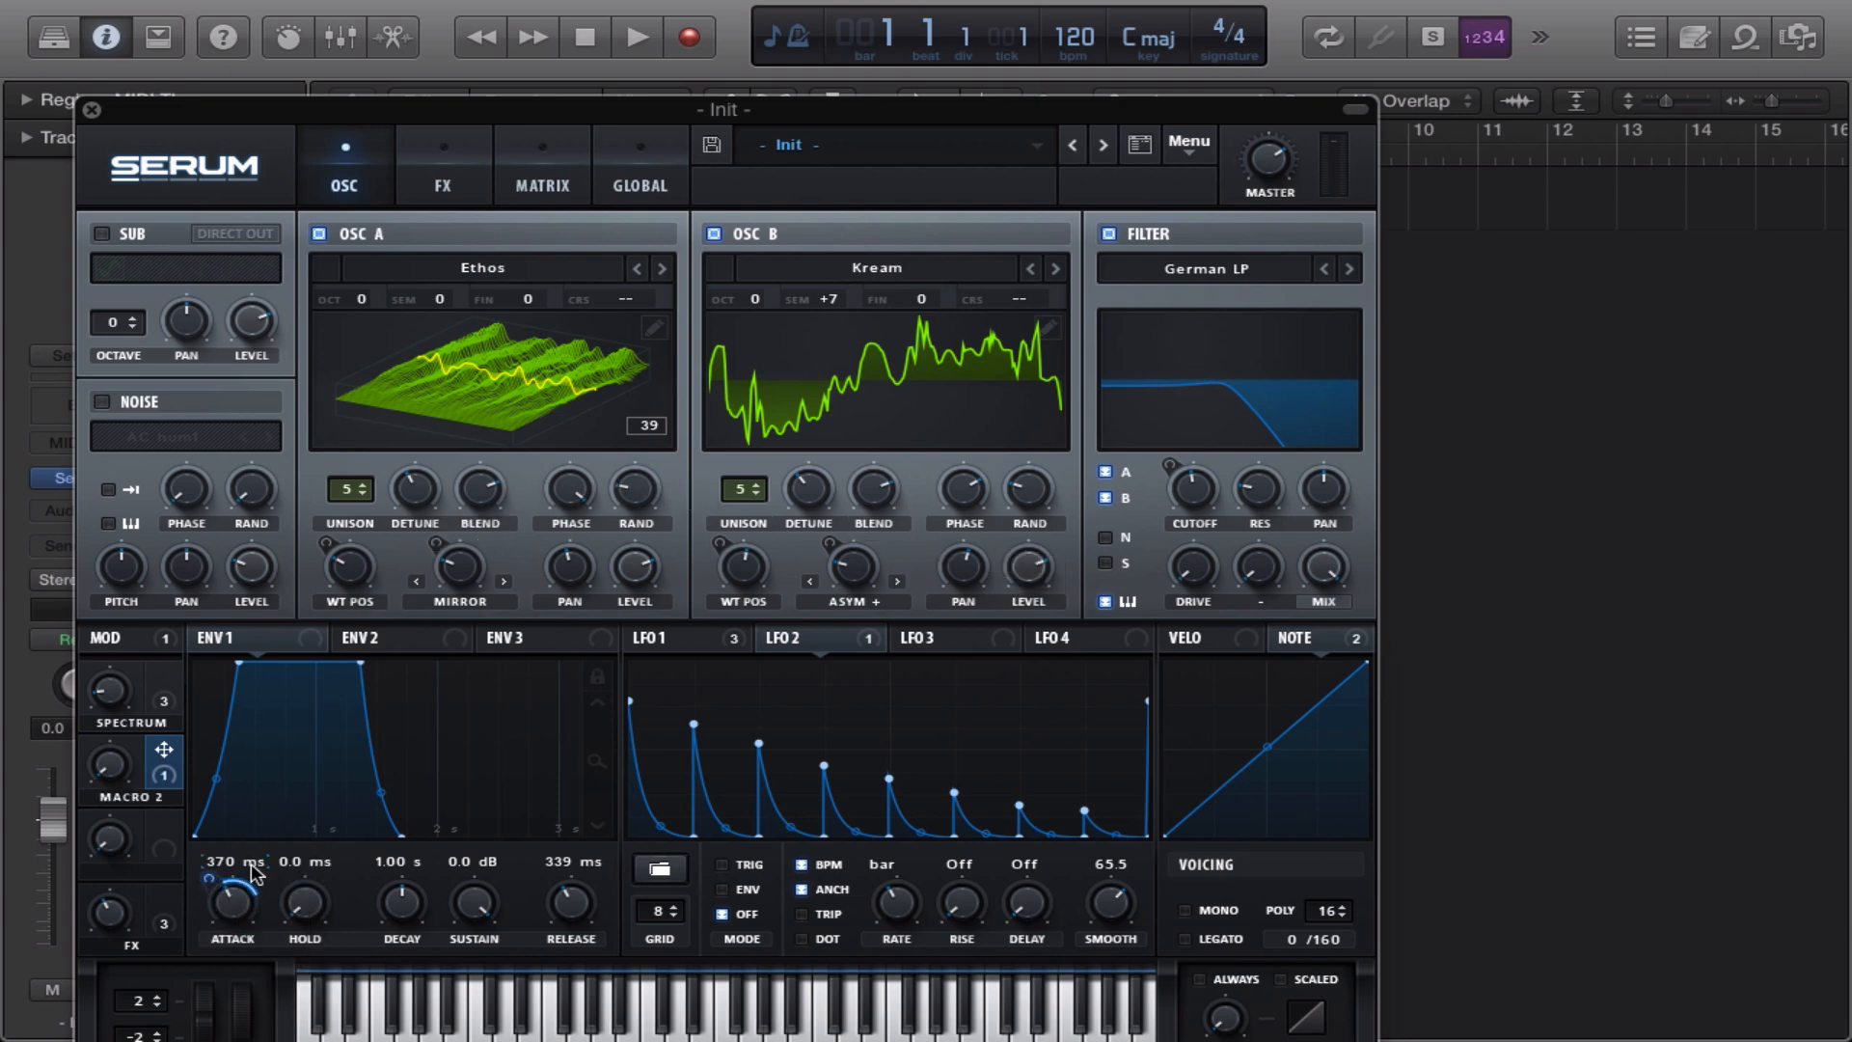
left_click_drag(165, 752, 431, 1038)
left_click_drag(208, 874, 217, 1020)
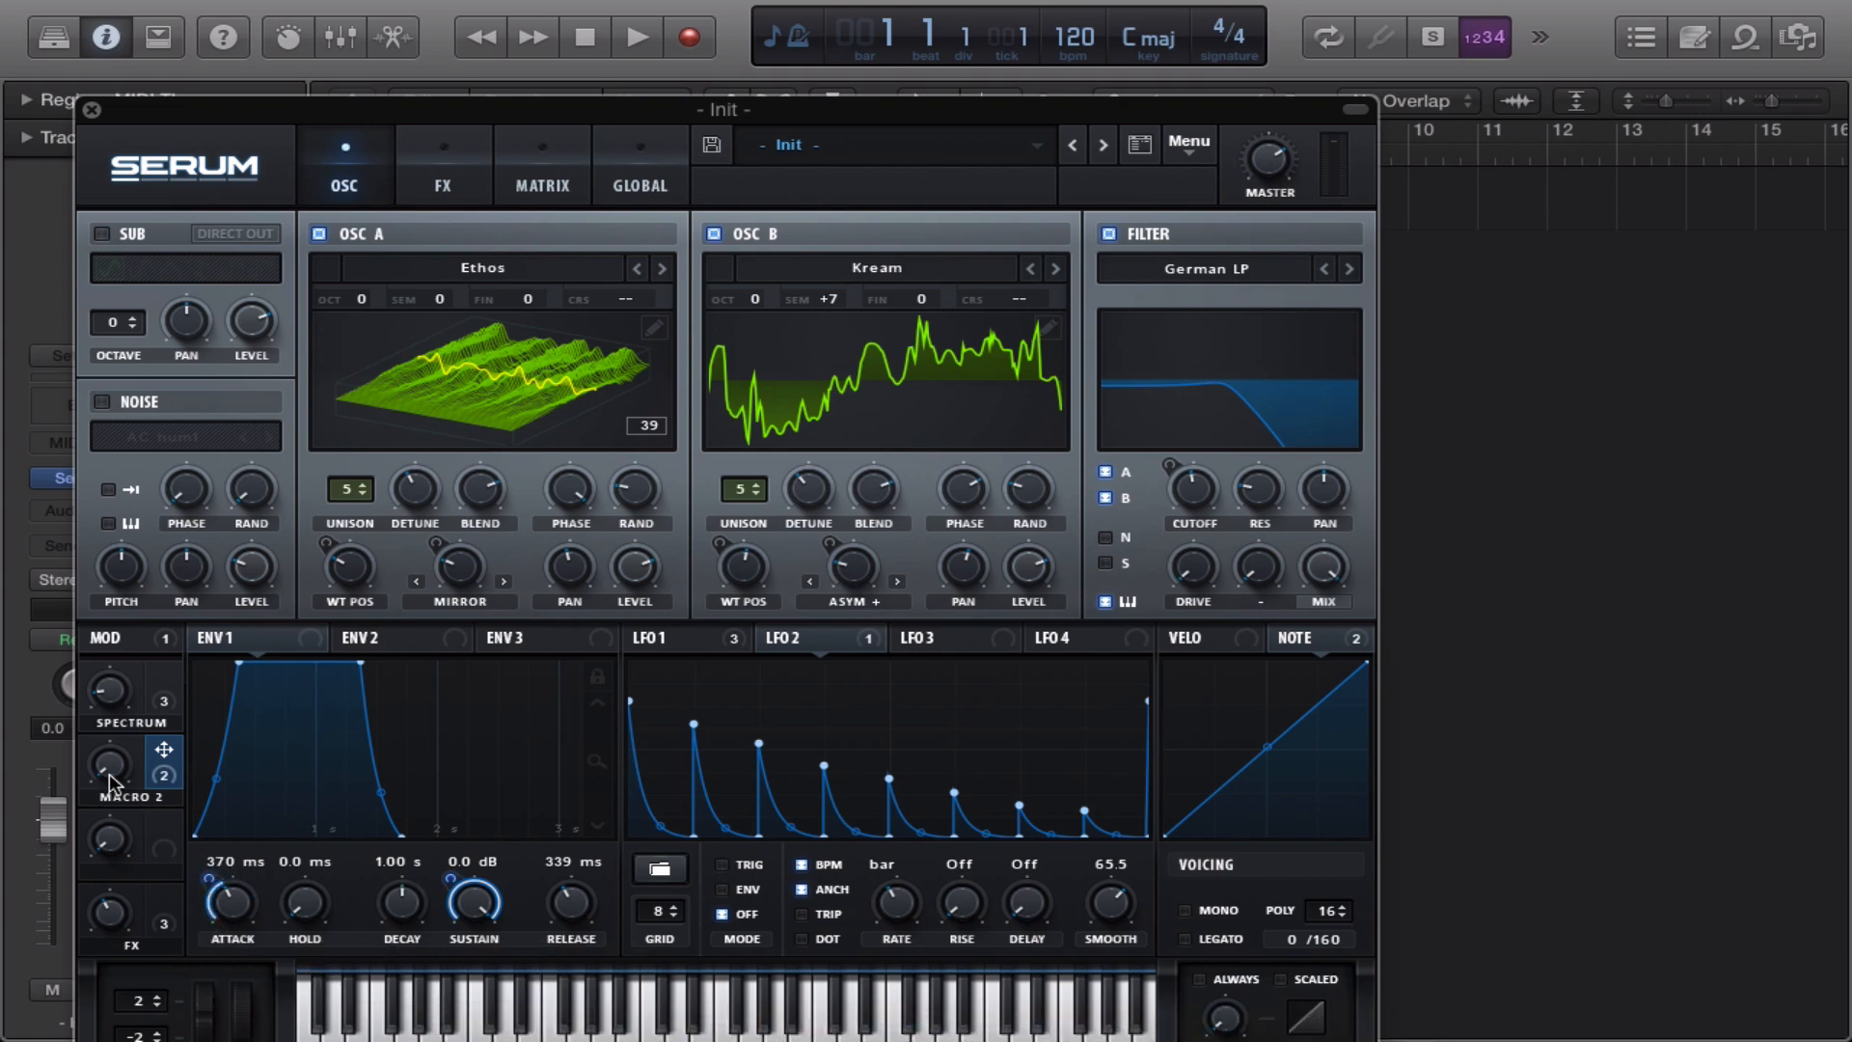
left_click_drag(109, 775, 167, 465)
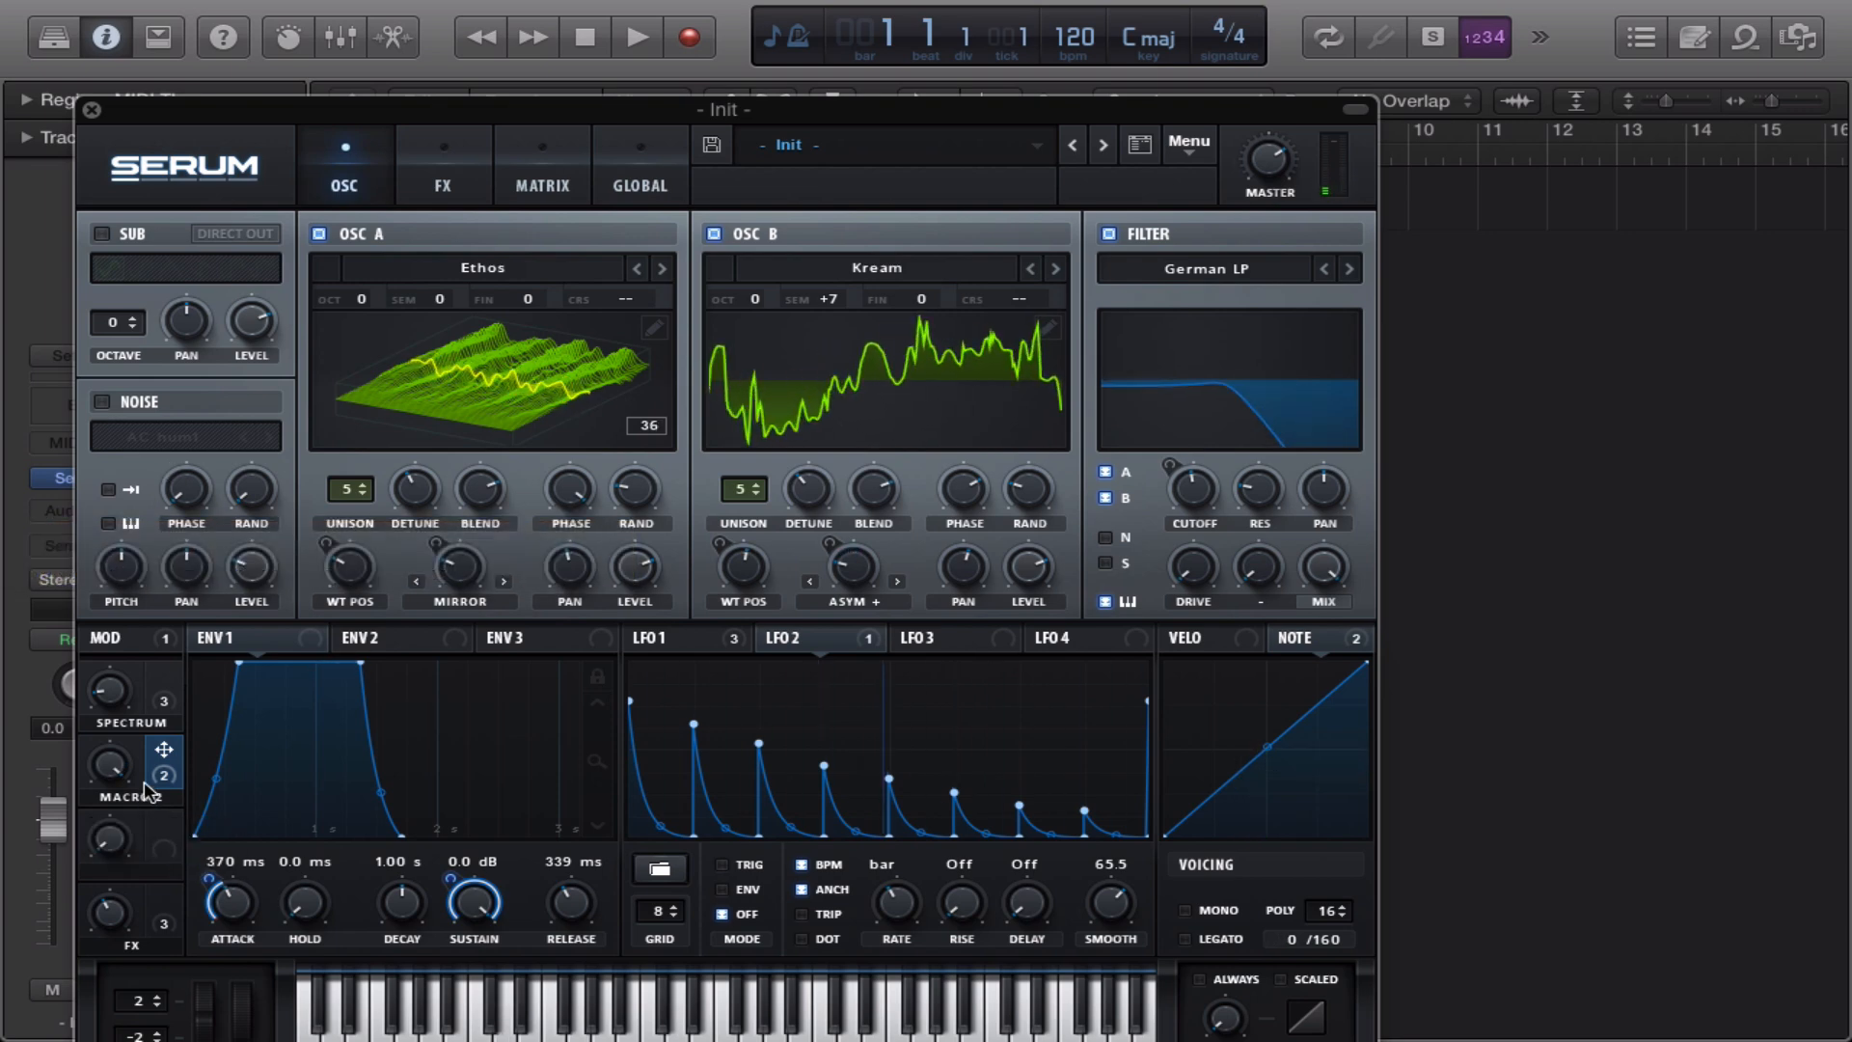
left_click_drag(164, 753, 557, 947)
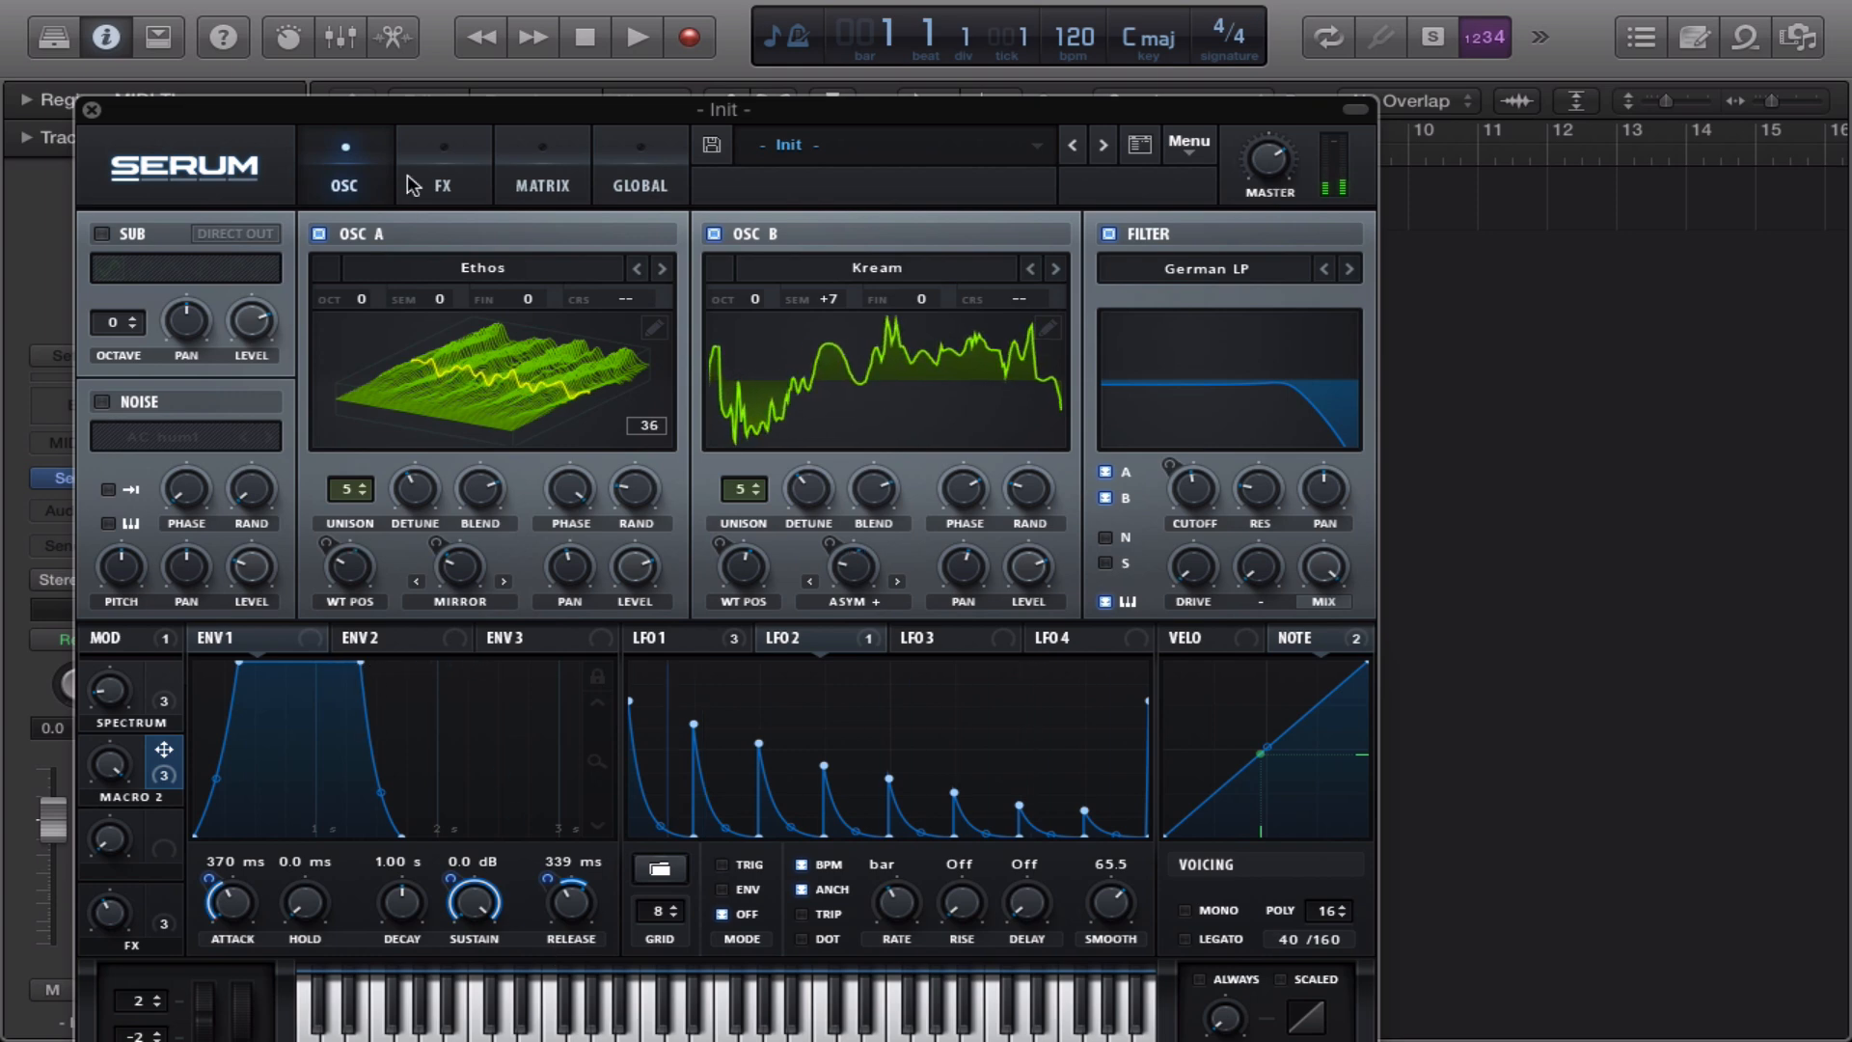
left_click(543, 178)
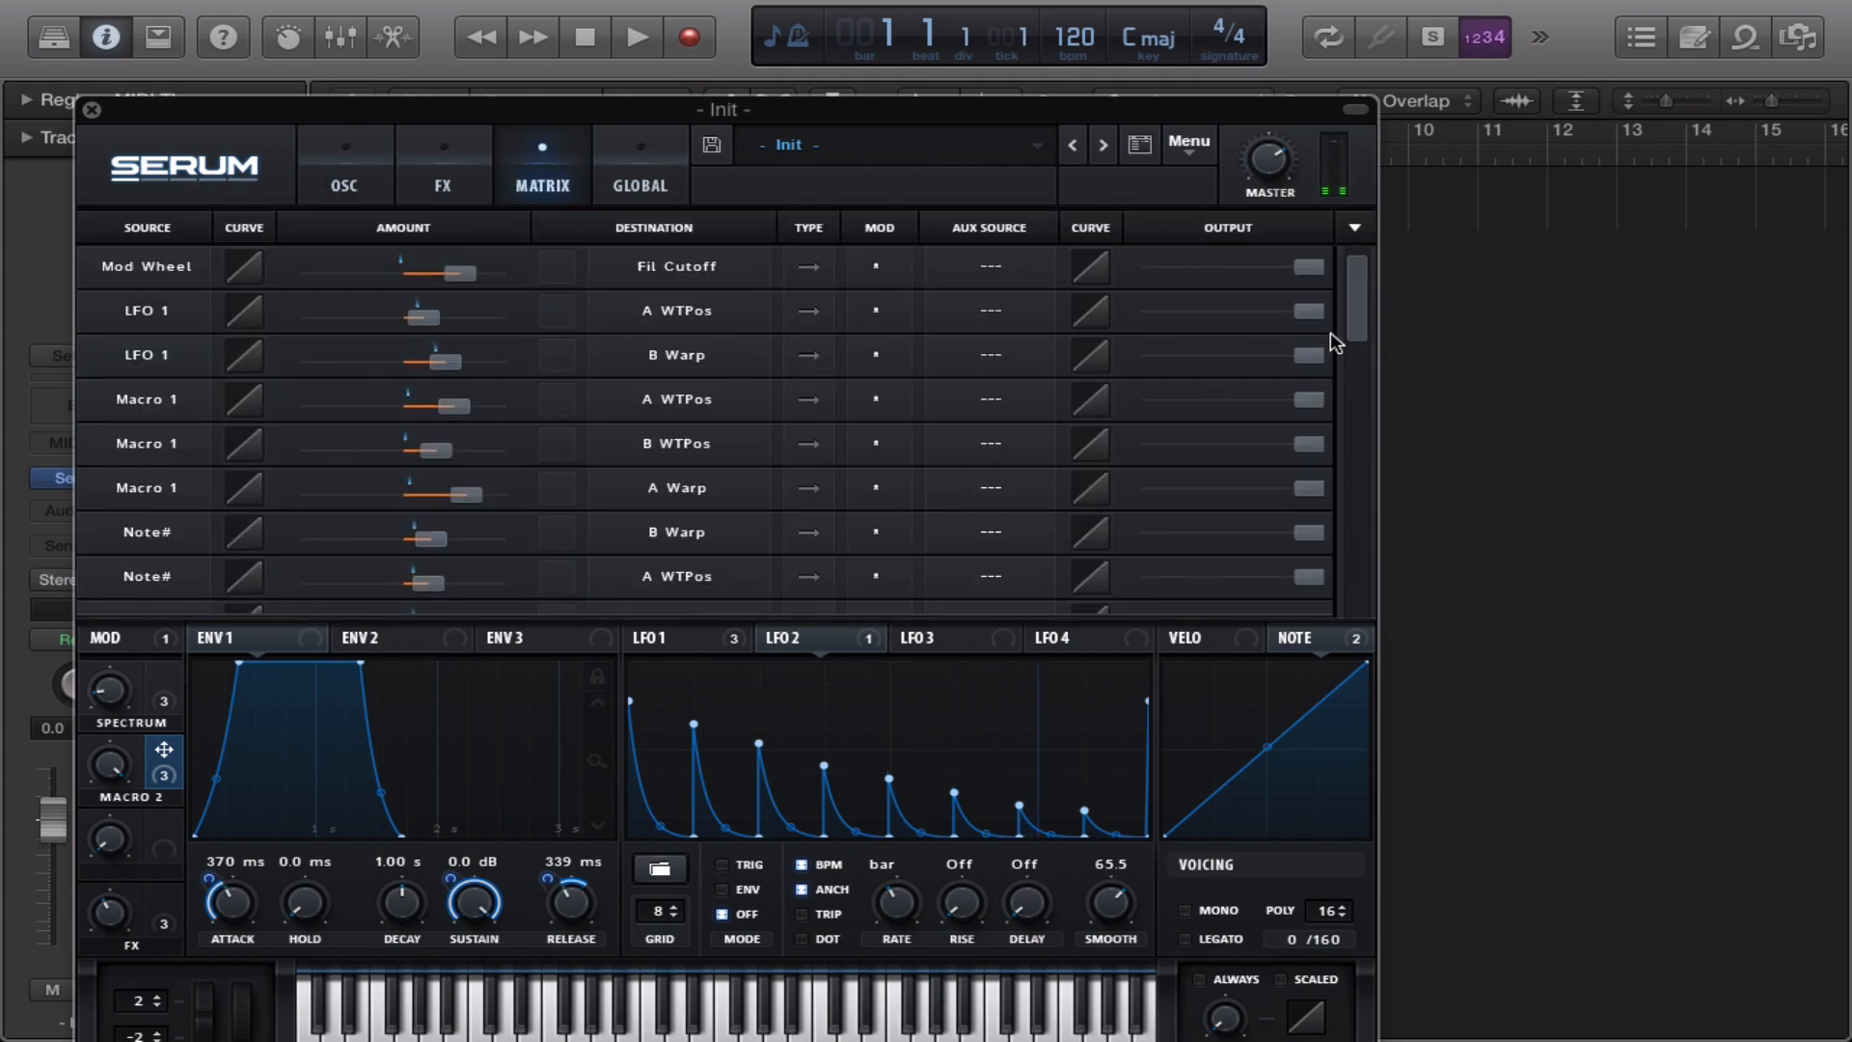
left_click_drag(1348, 339, 1359, 451)
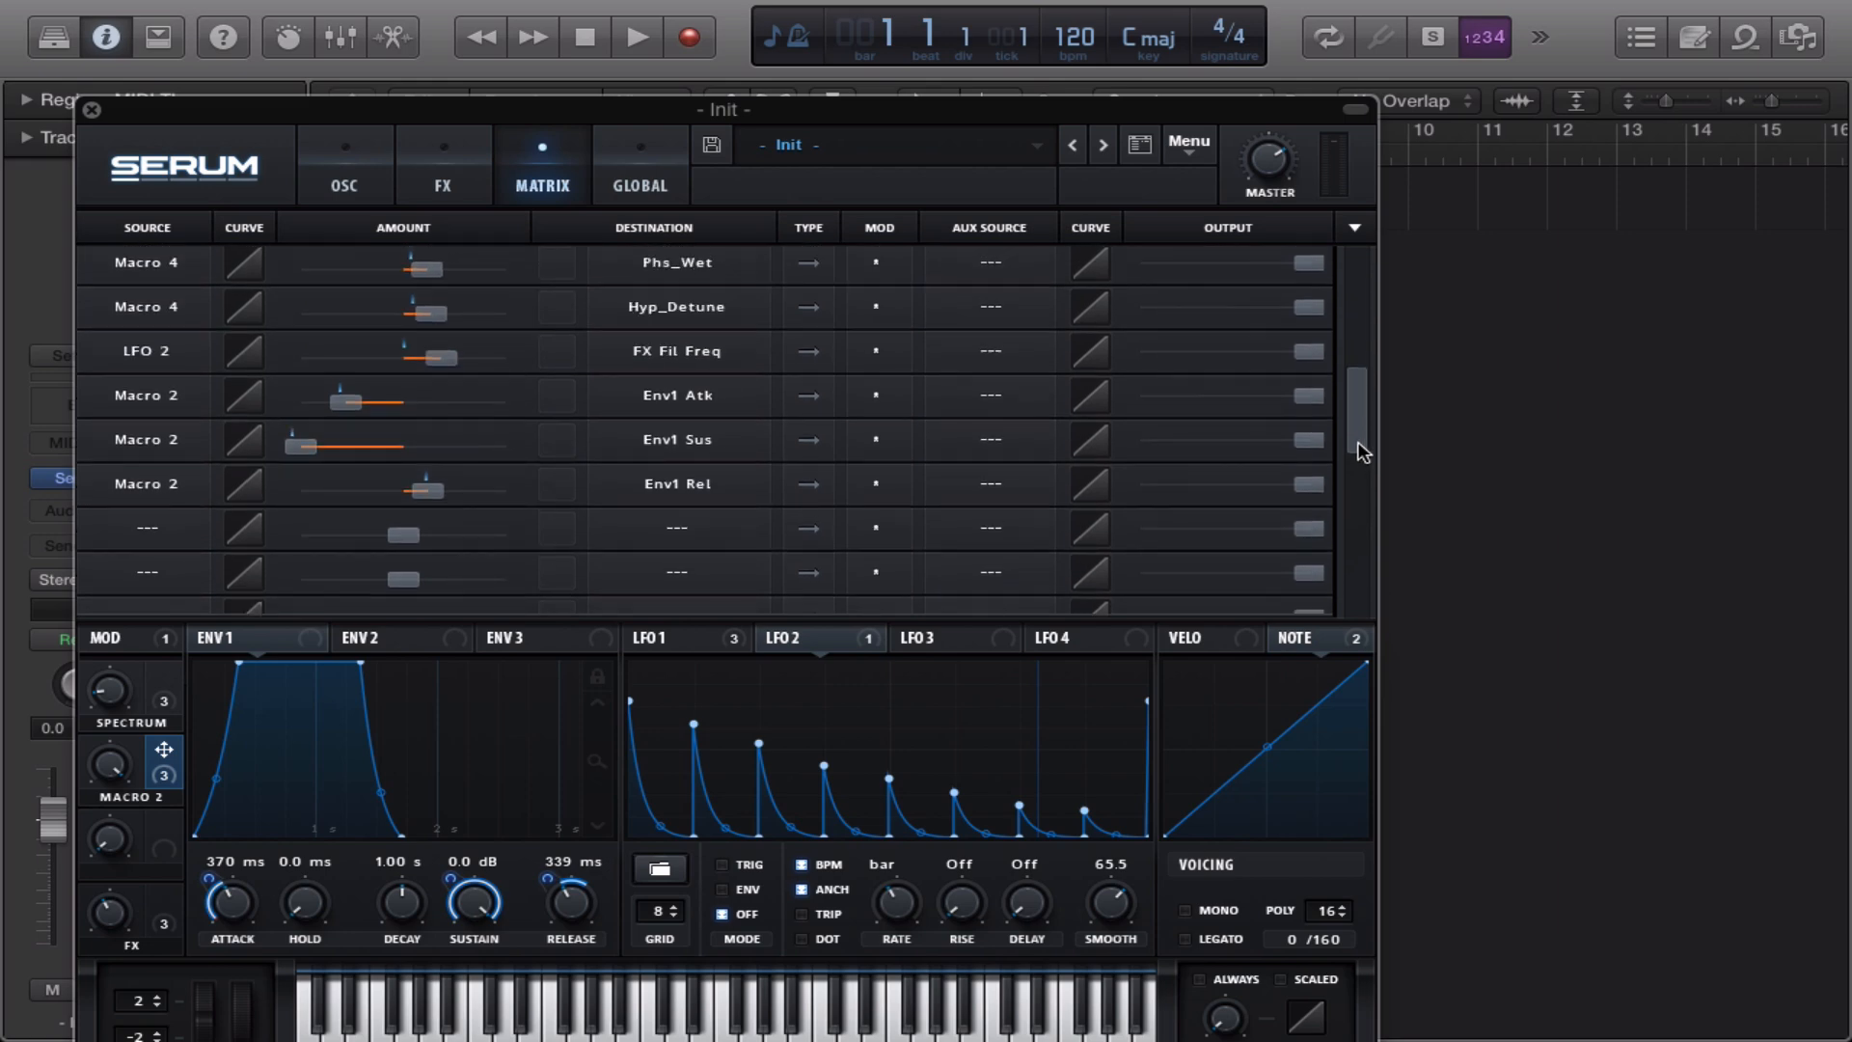
Set envelope 2's decay to 3.6 ms with 0% sustain and assign the envelope to oscillator A's coarse pitch
left_click(327, 181)
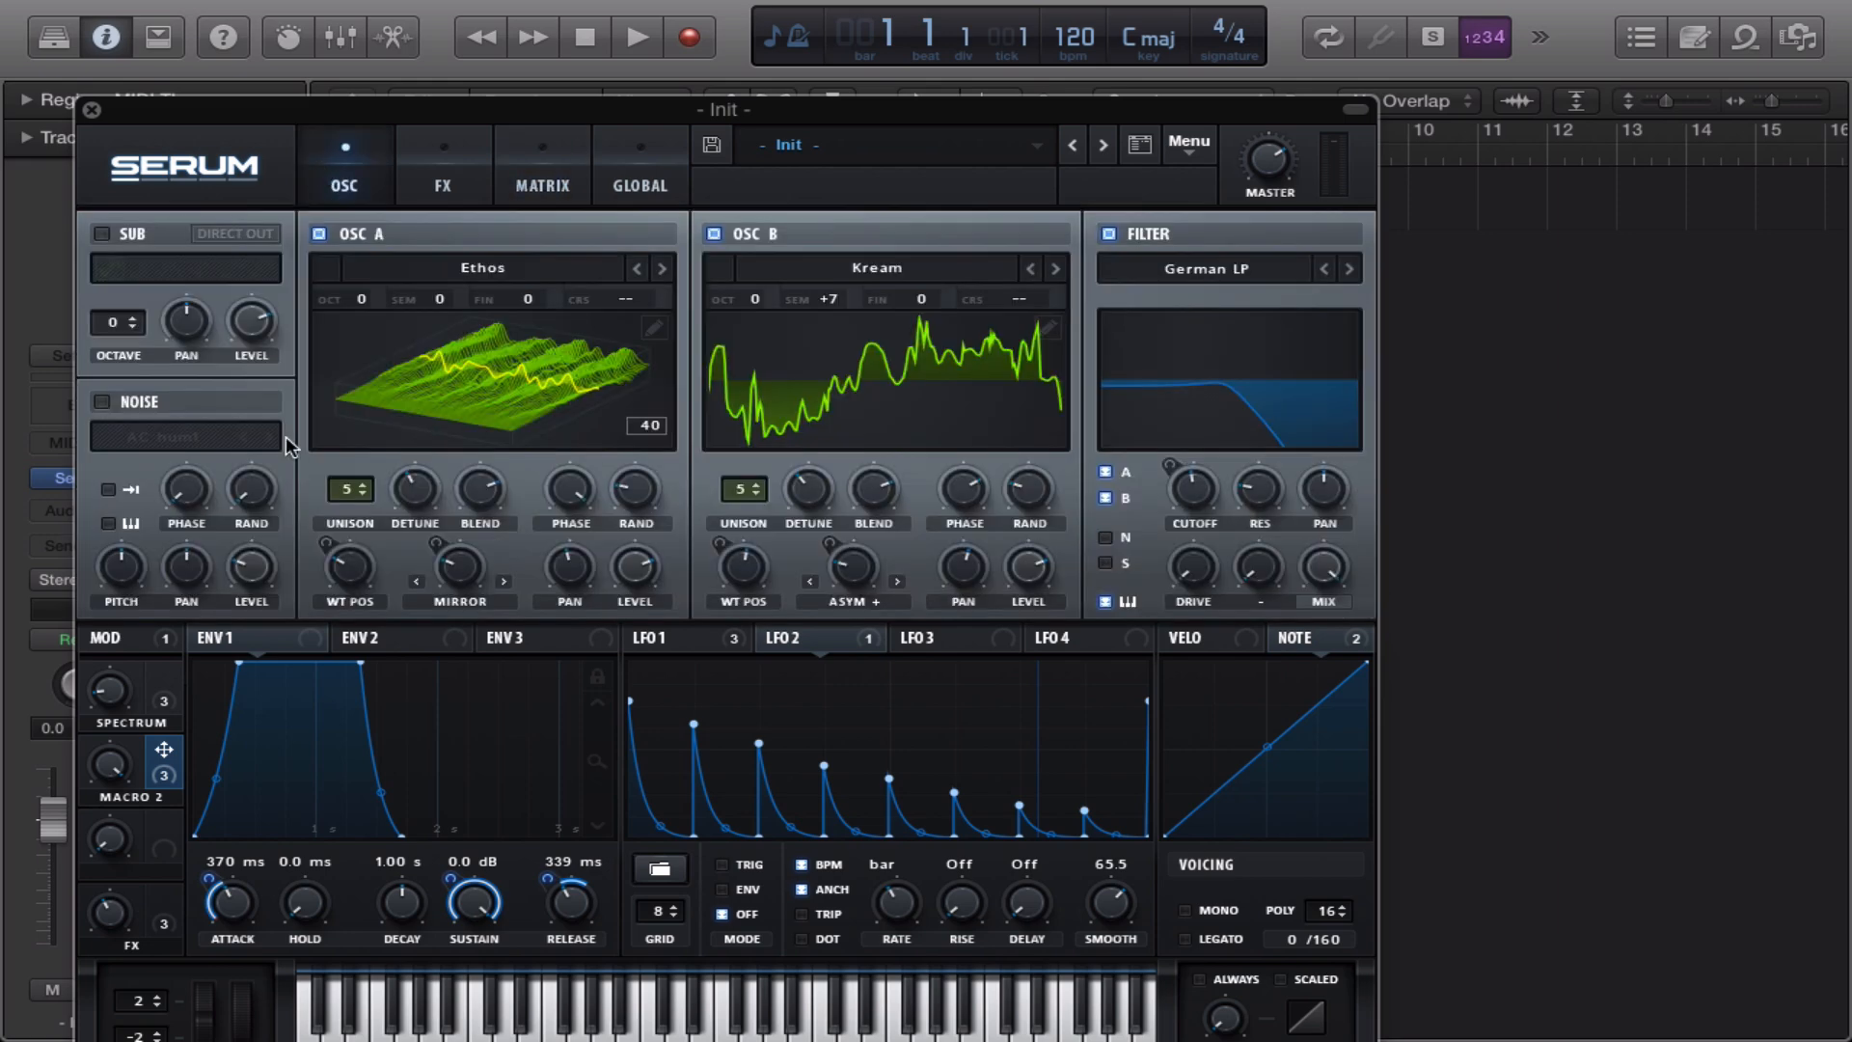
left_click(399, 645)
left_click_drag(319, 662, 115, 900)
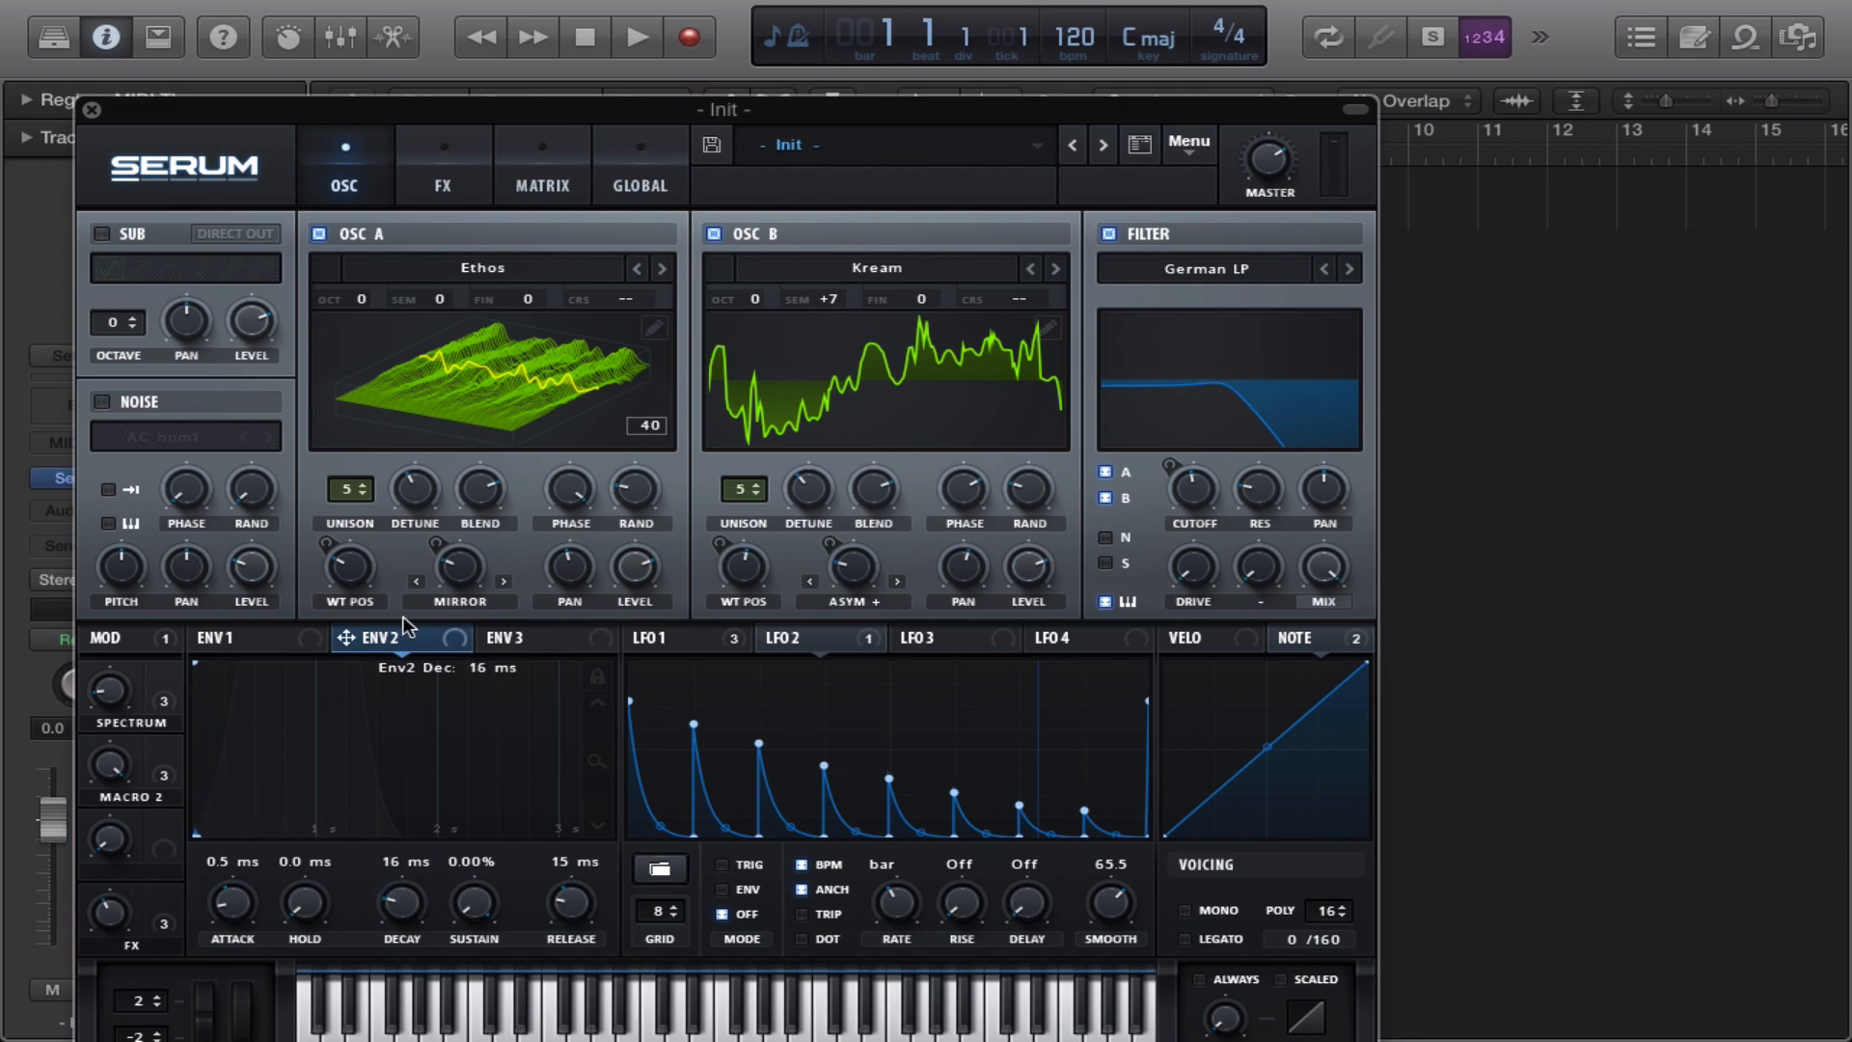
left_click_drag(344, 643, 605, 303)
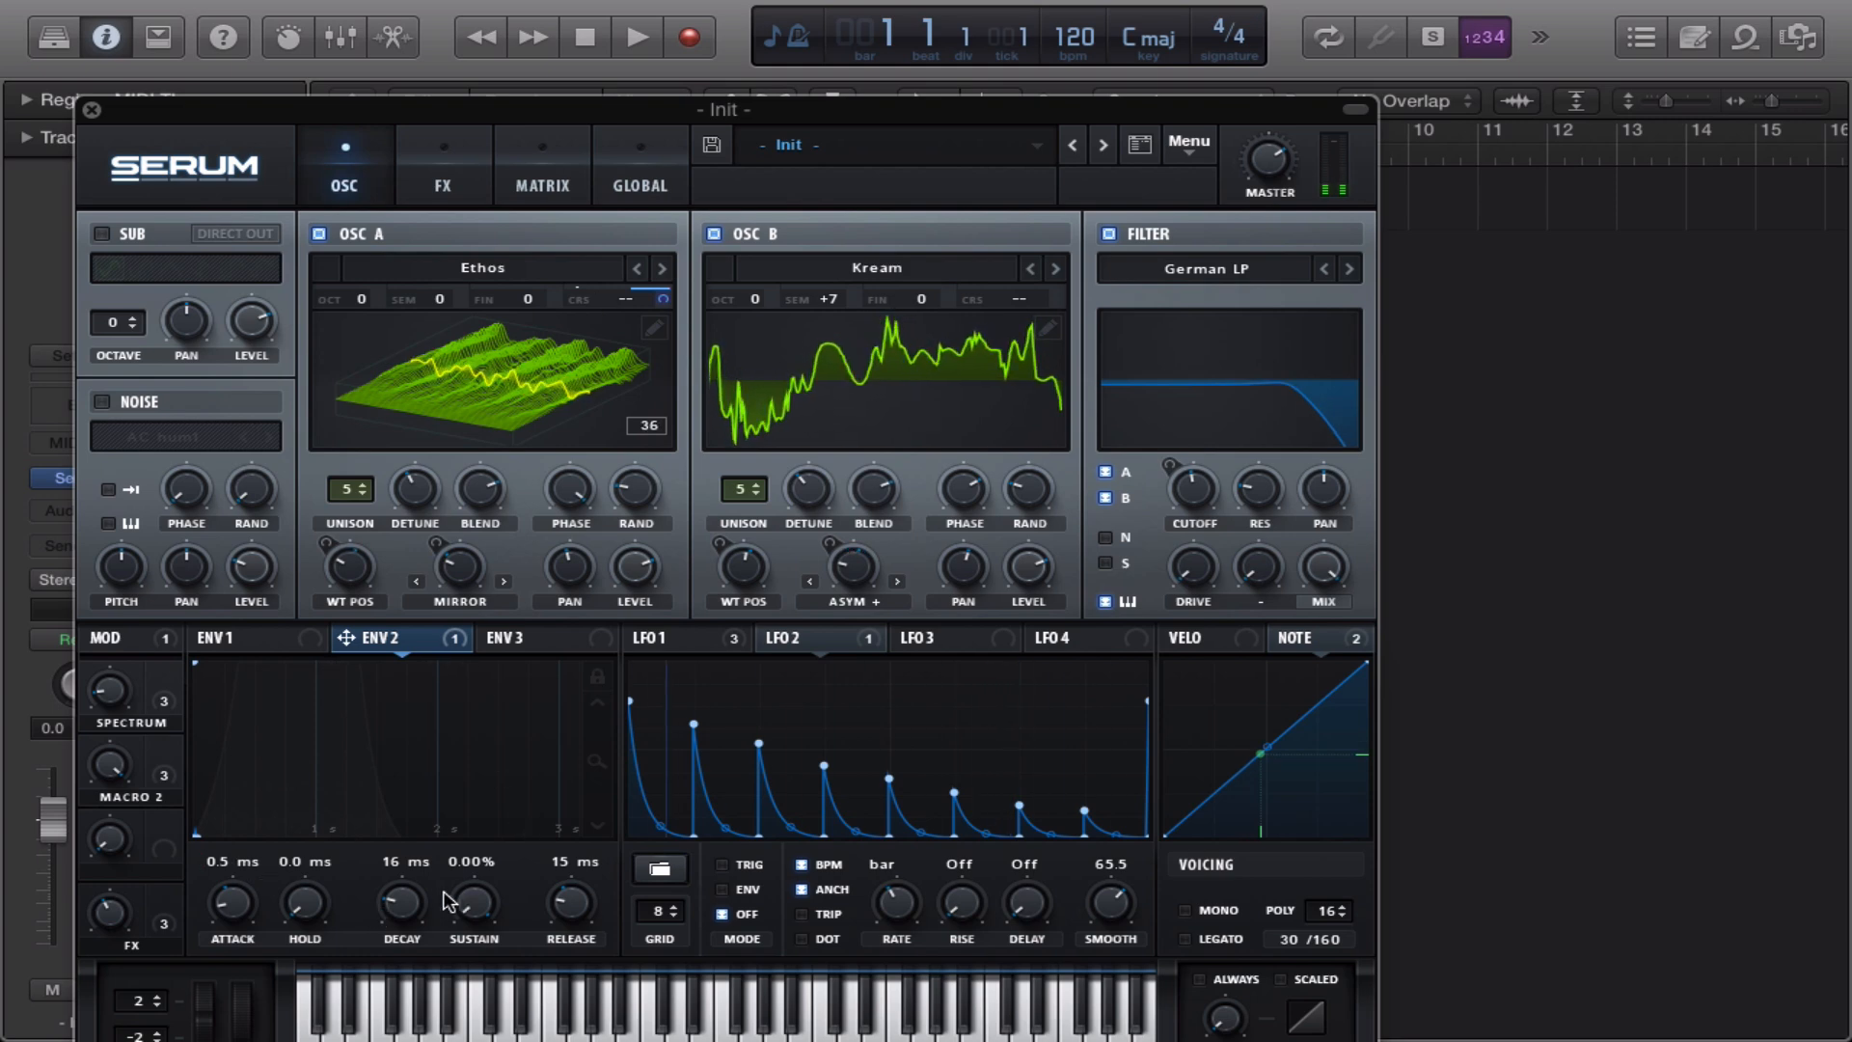
left_click_drag(401, 899, 413, 912)
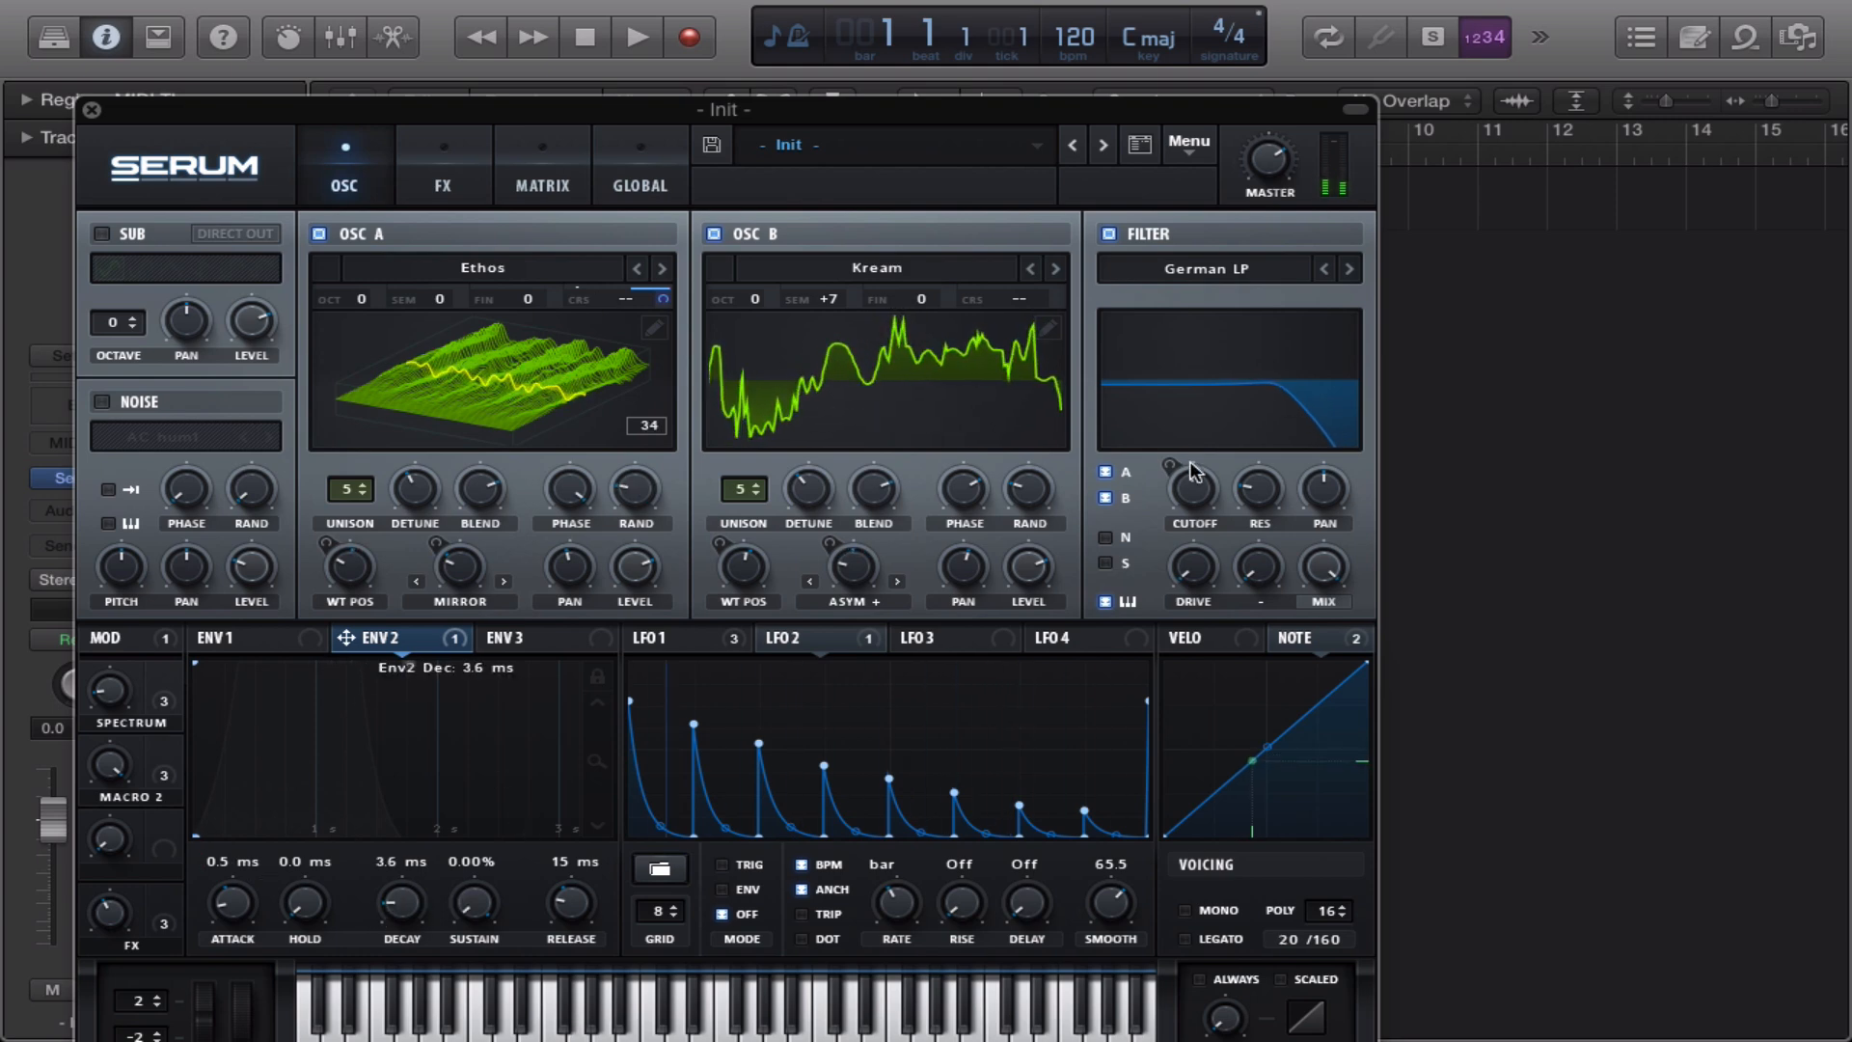
Set Macro 2 as the auxiliary source of the Env 2 to A CoarsePit modulation and turn the macro fully up
mouse_move(1203, 482)
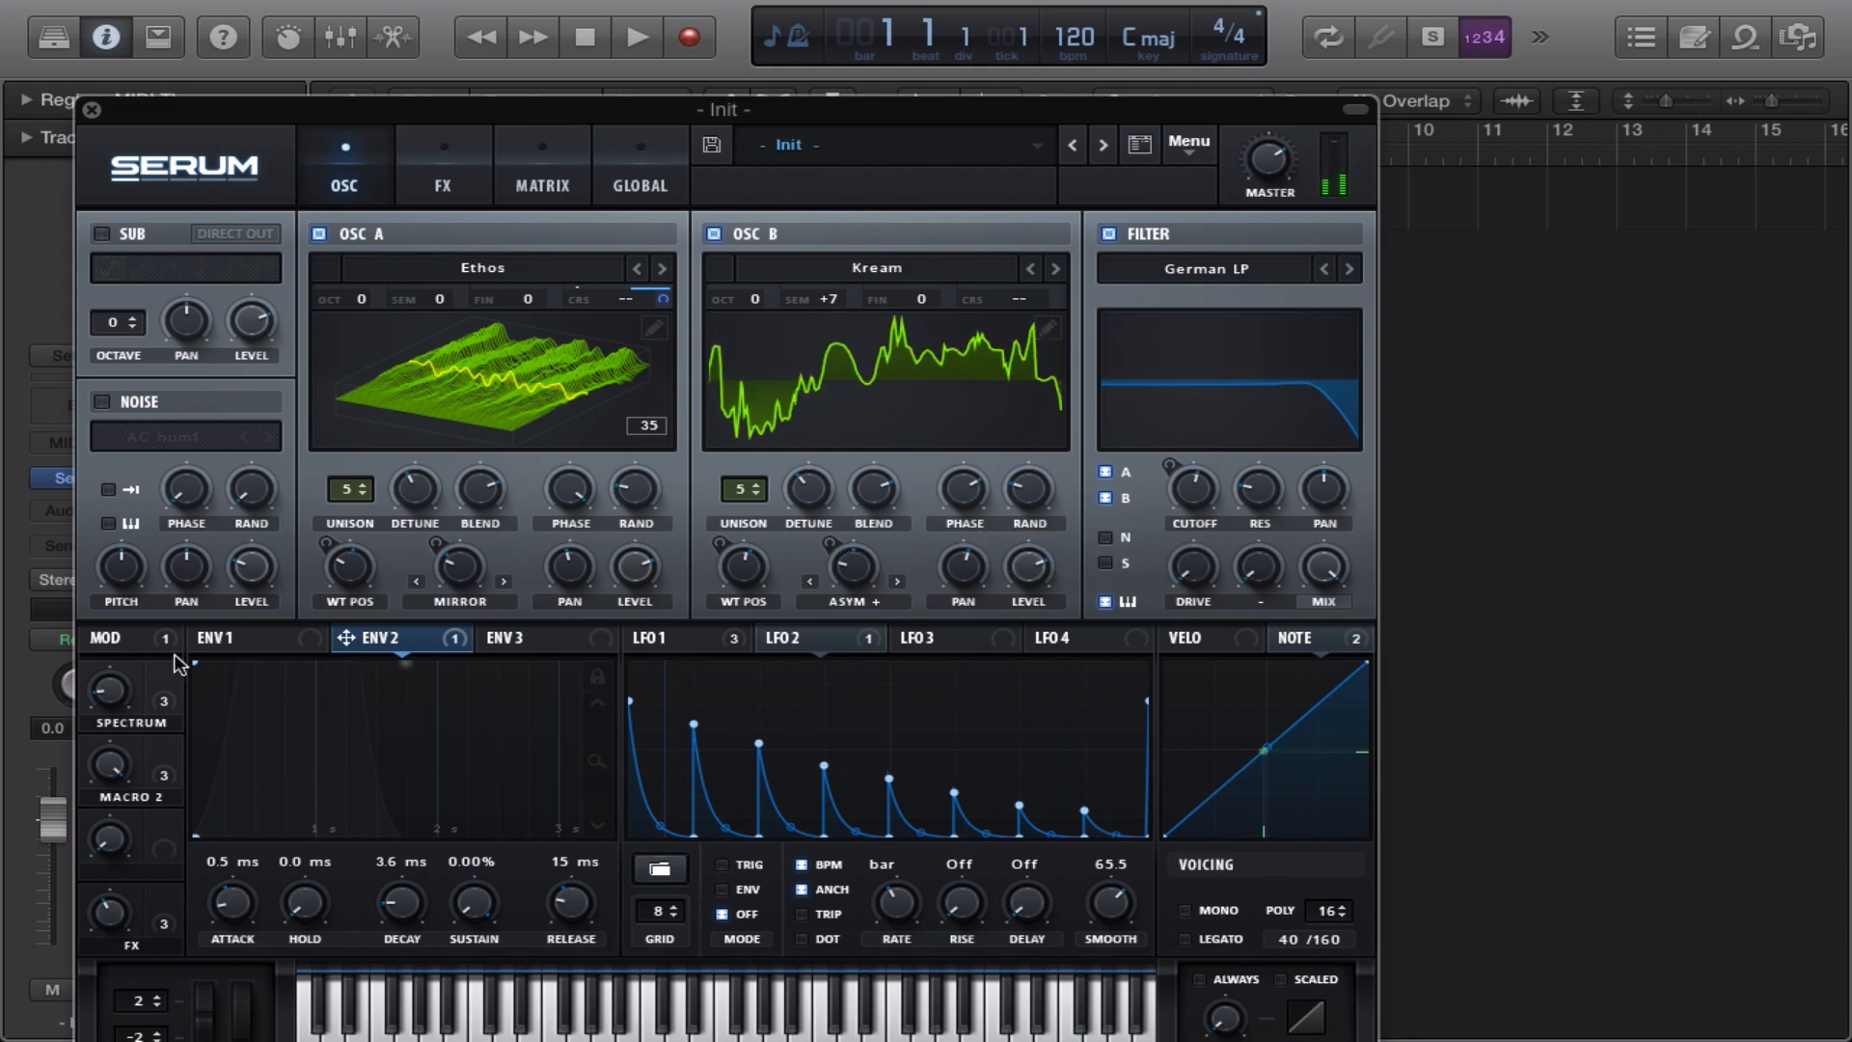
left_click(443, 179)
left_click(542, 179)
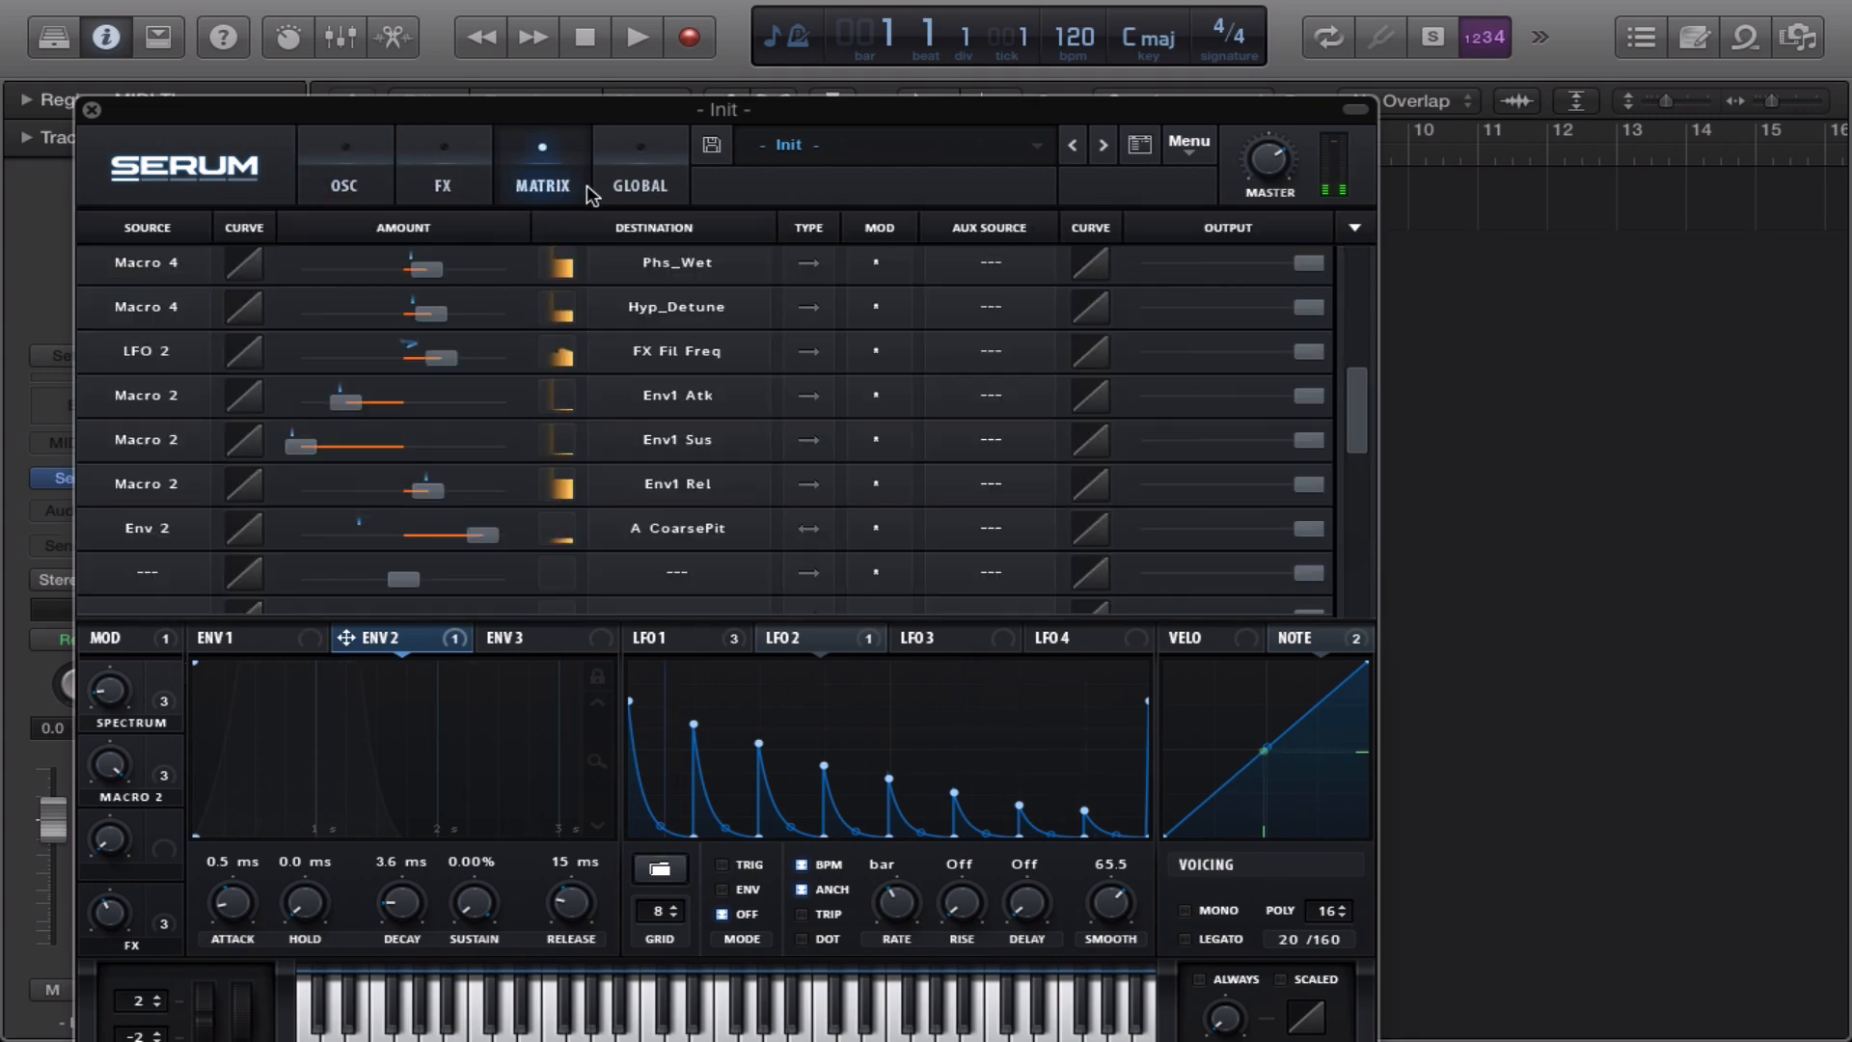
mouse_move(1356, 397)
left_mouse_down()
mouse_move(1355, 458)
mouse_move(1354, 428)
left_mouse_up()
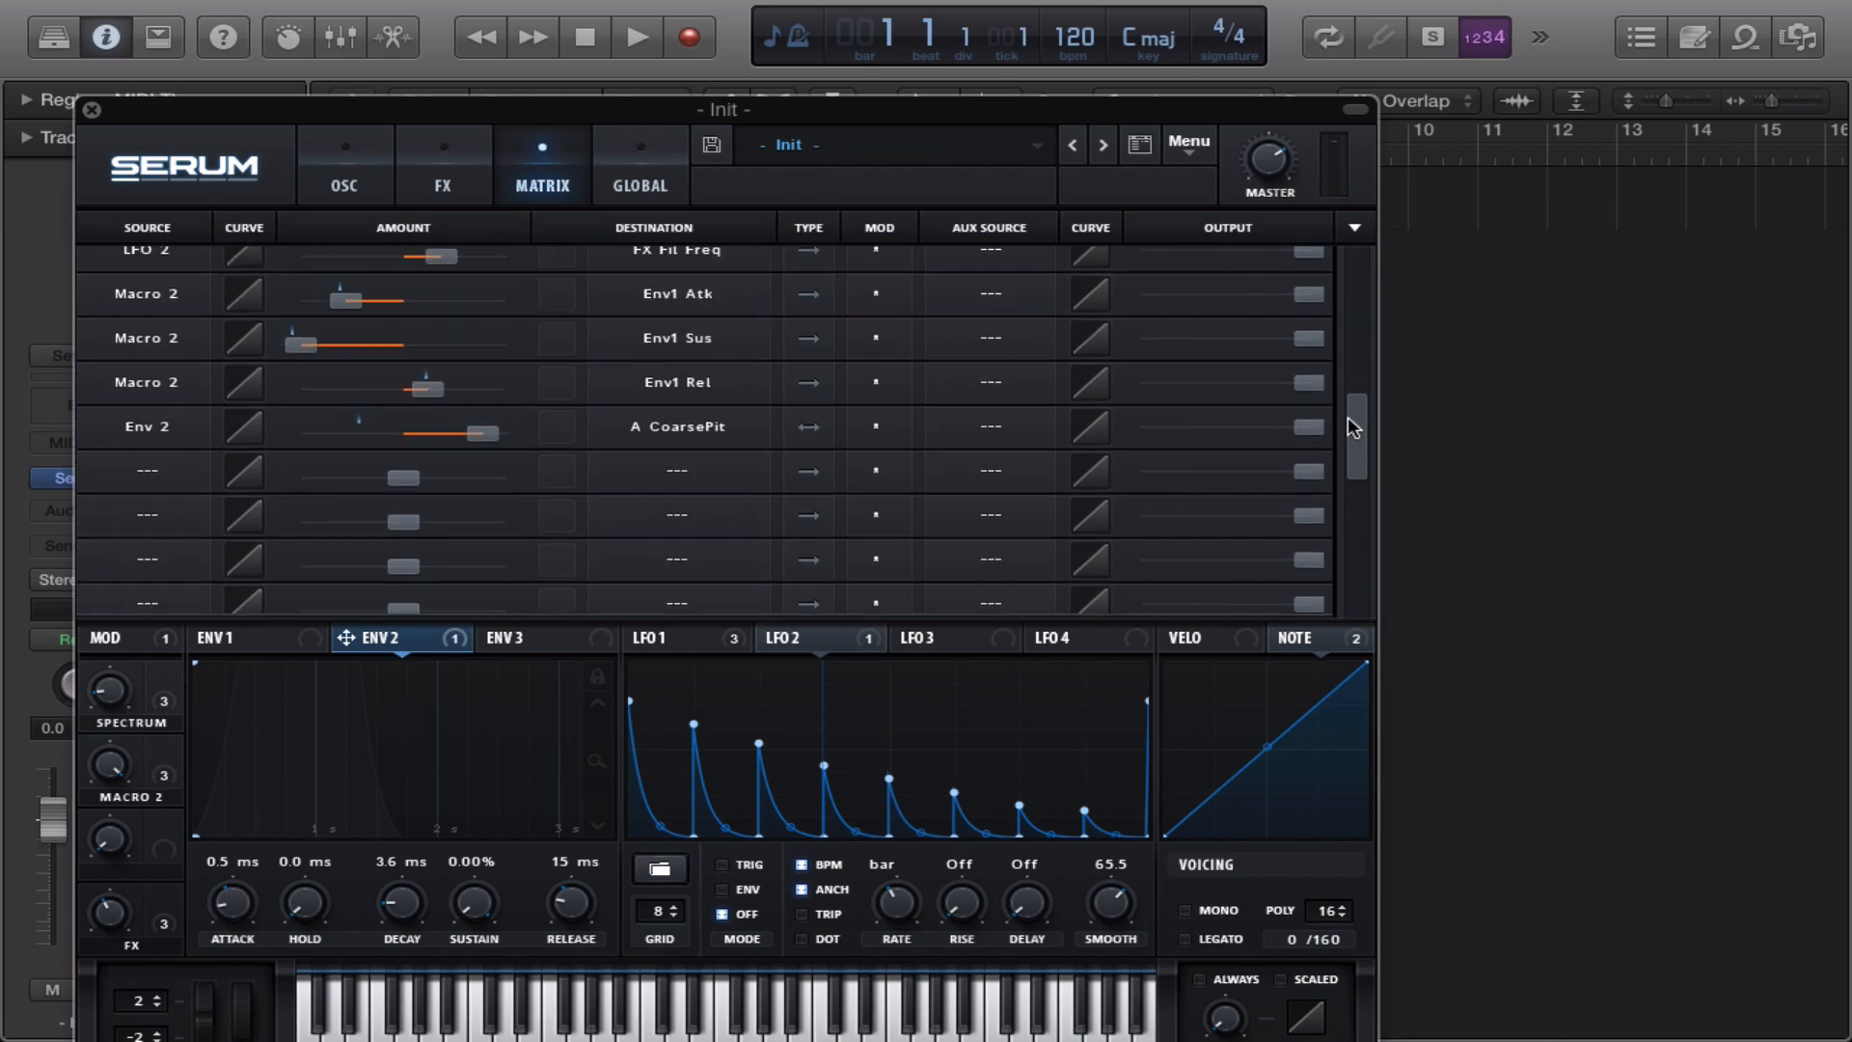
left_click(971, 431)
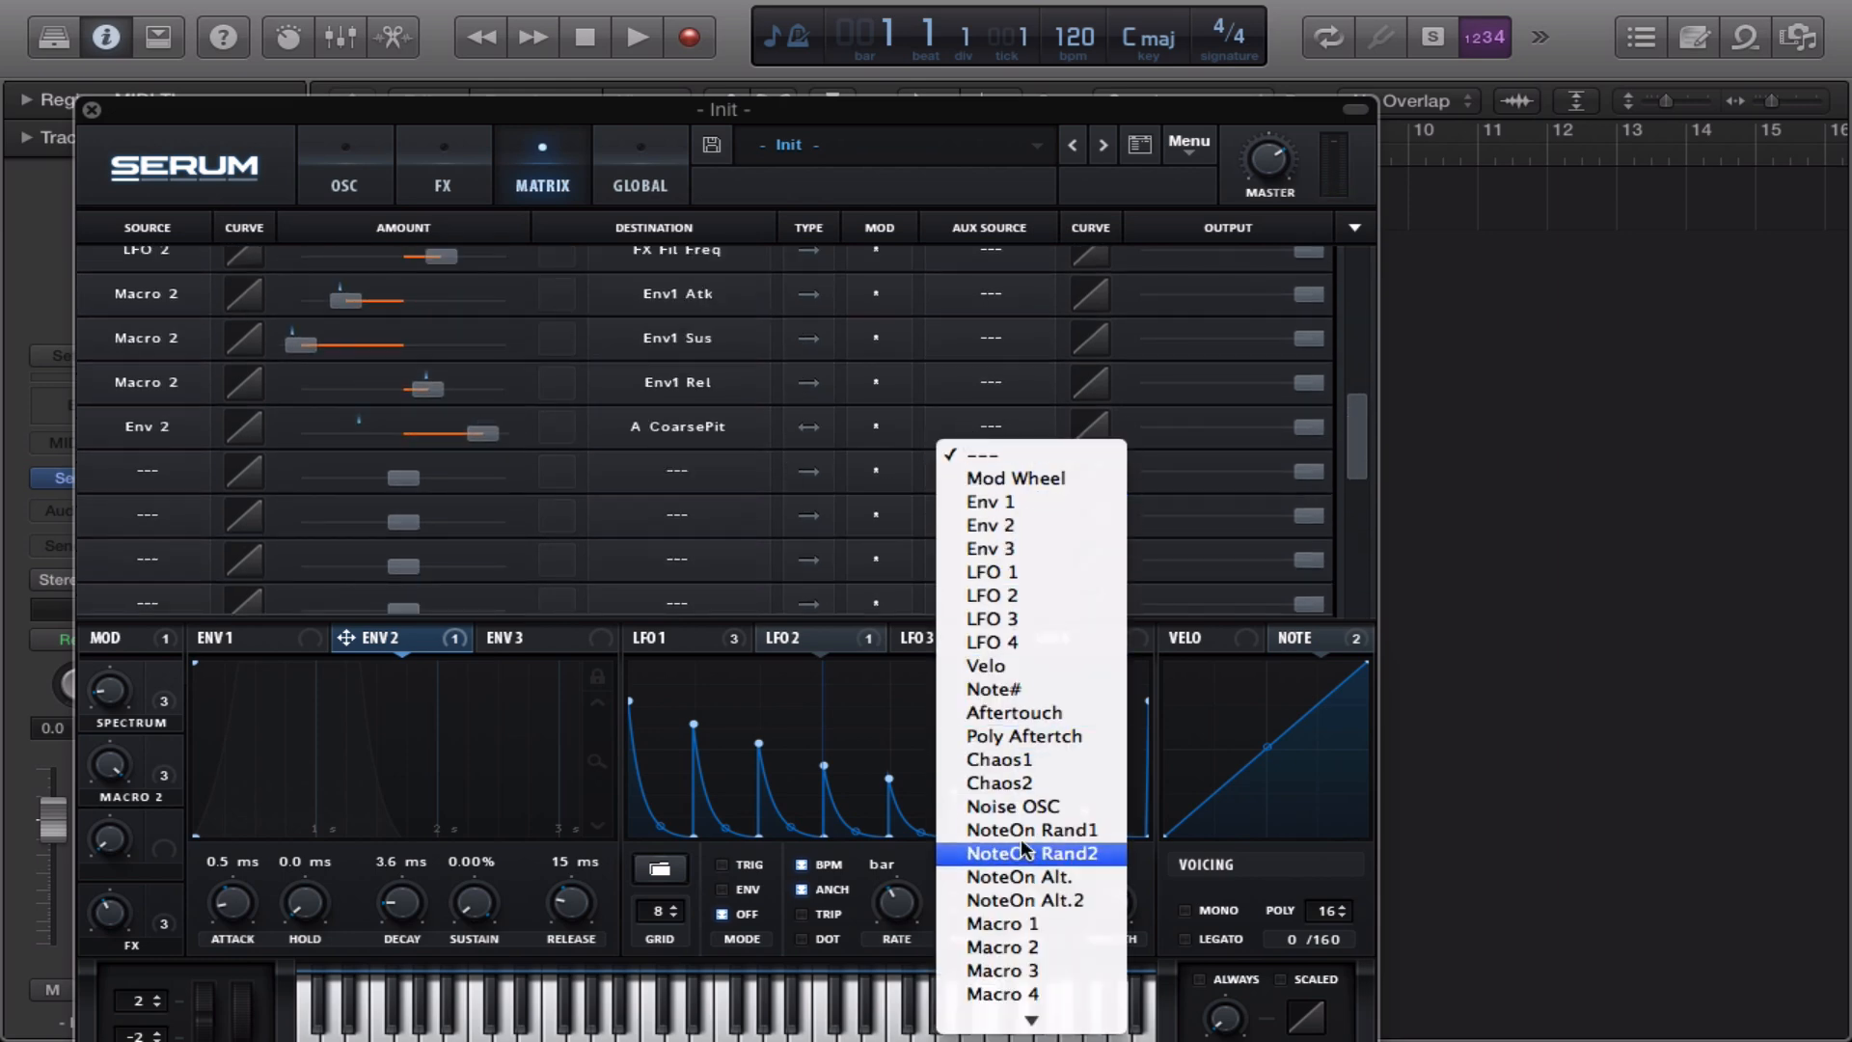
left_click(1033, 950)
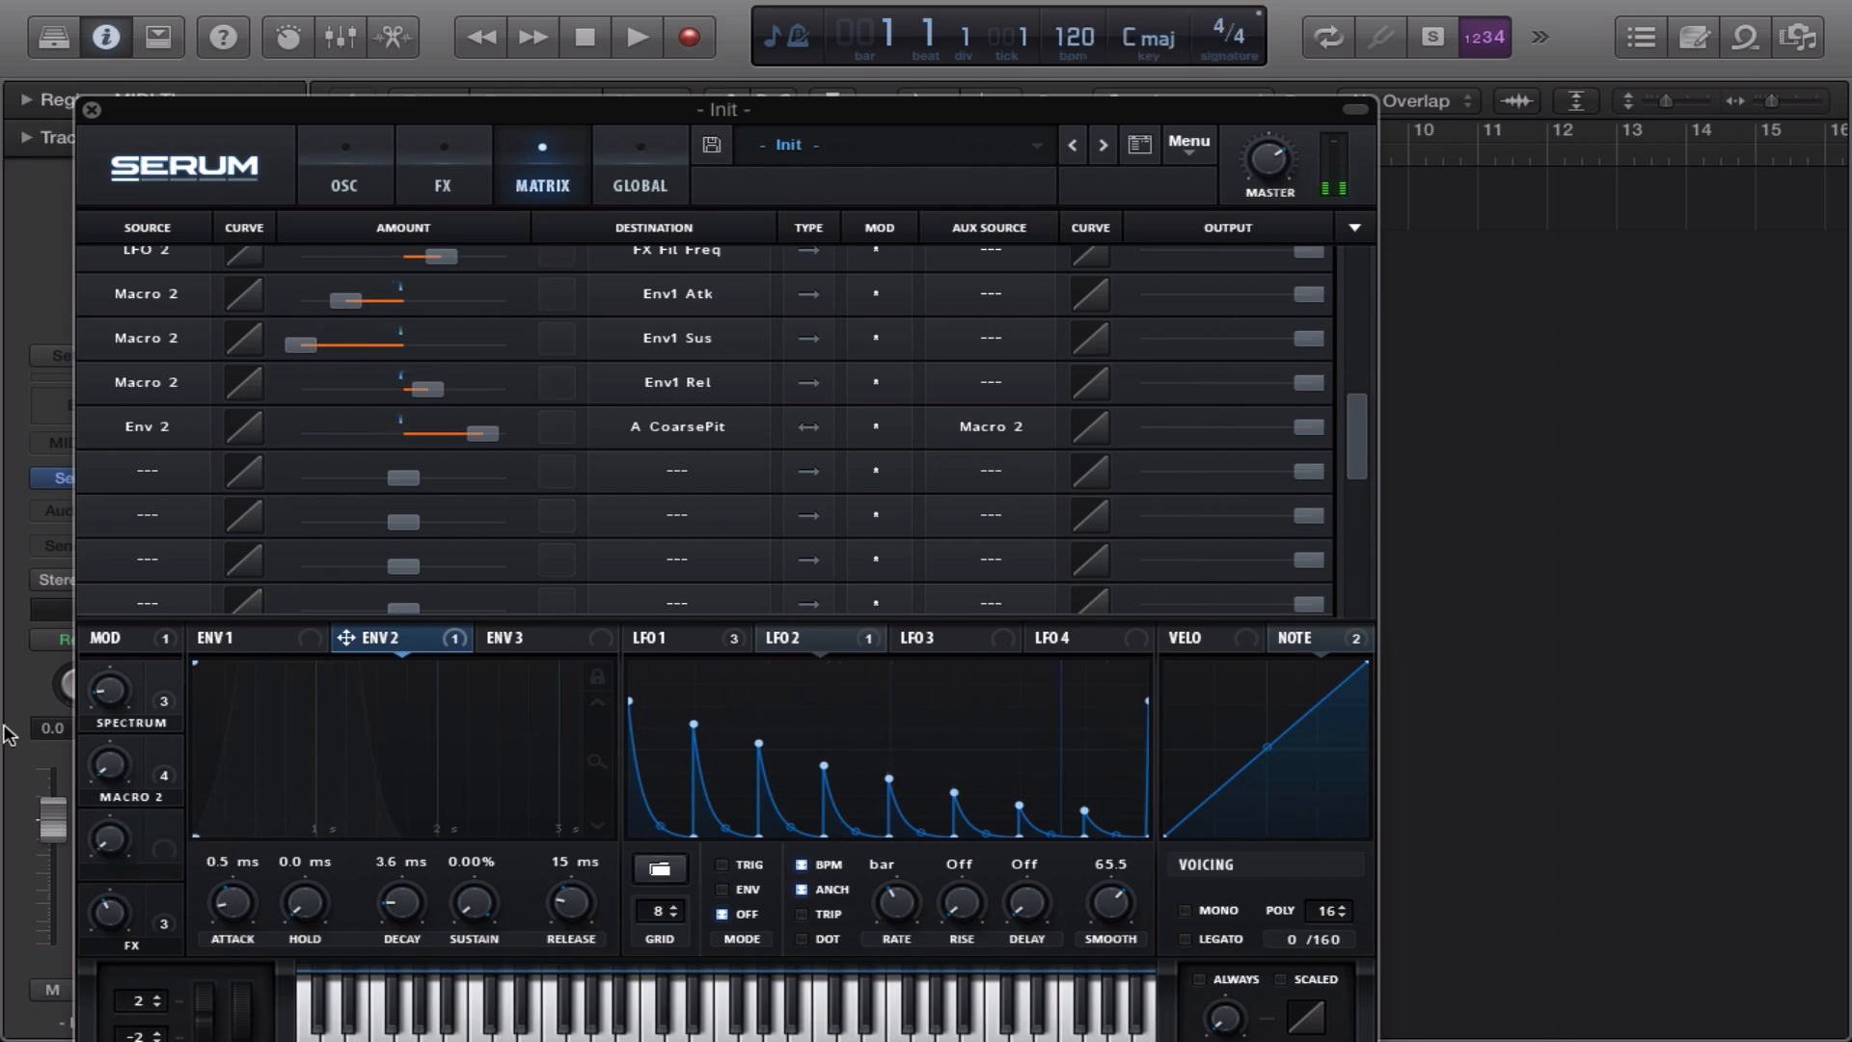
left_click_drag(97, 783, 159, 444)
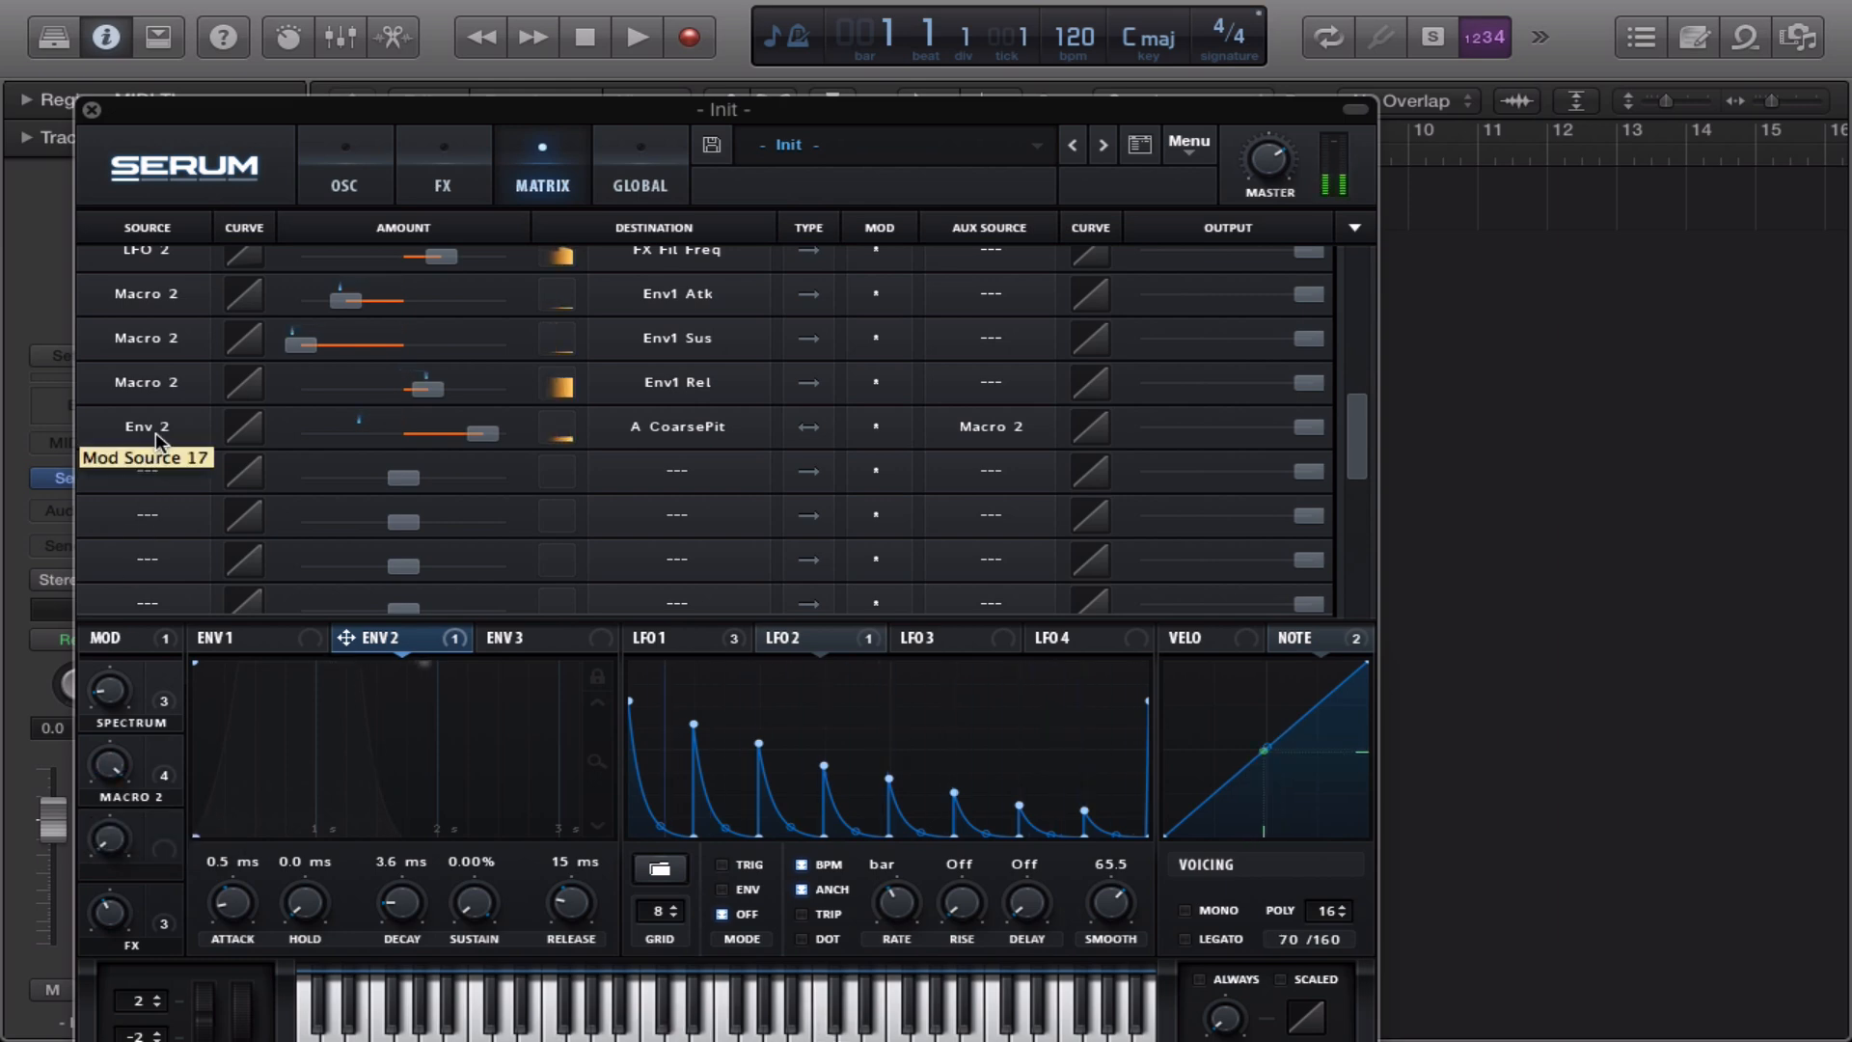
Assign Macro 2 to the German LP filter's cutoff with a positive amount and turn the macro back down to zero
left_click(446, 178)
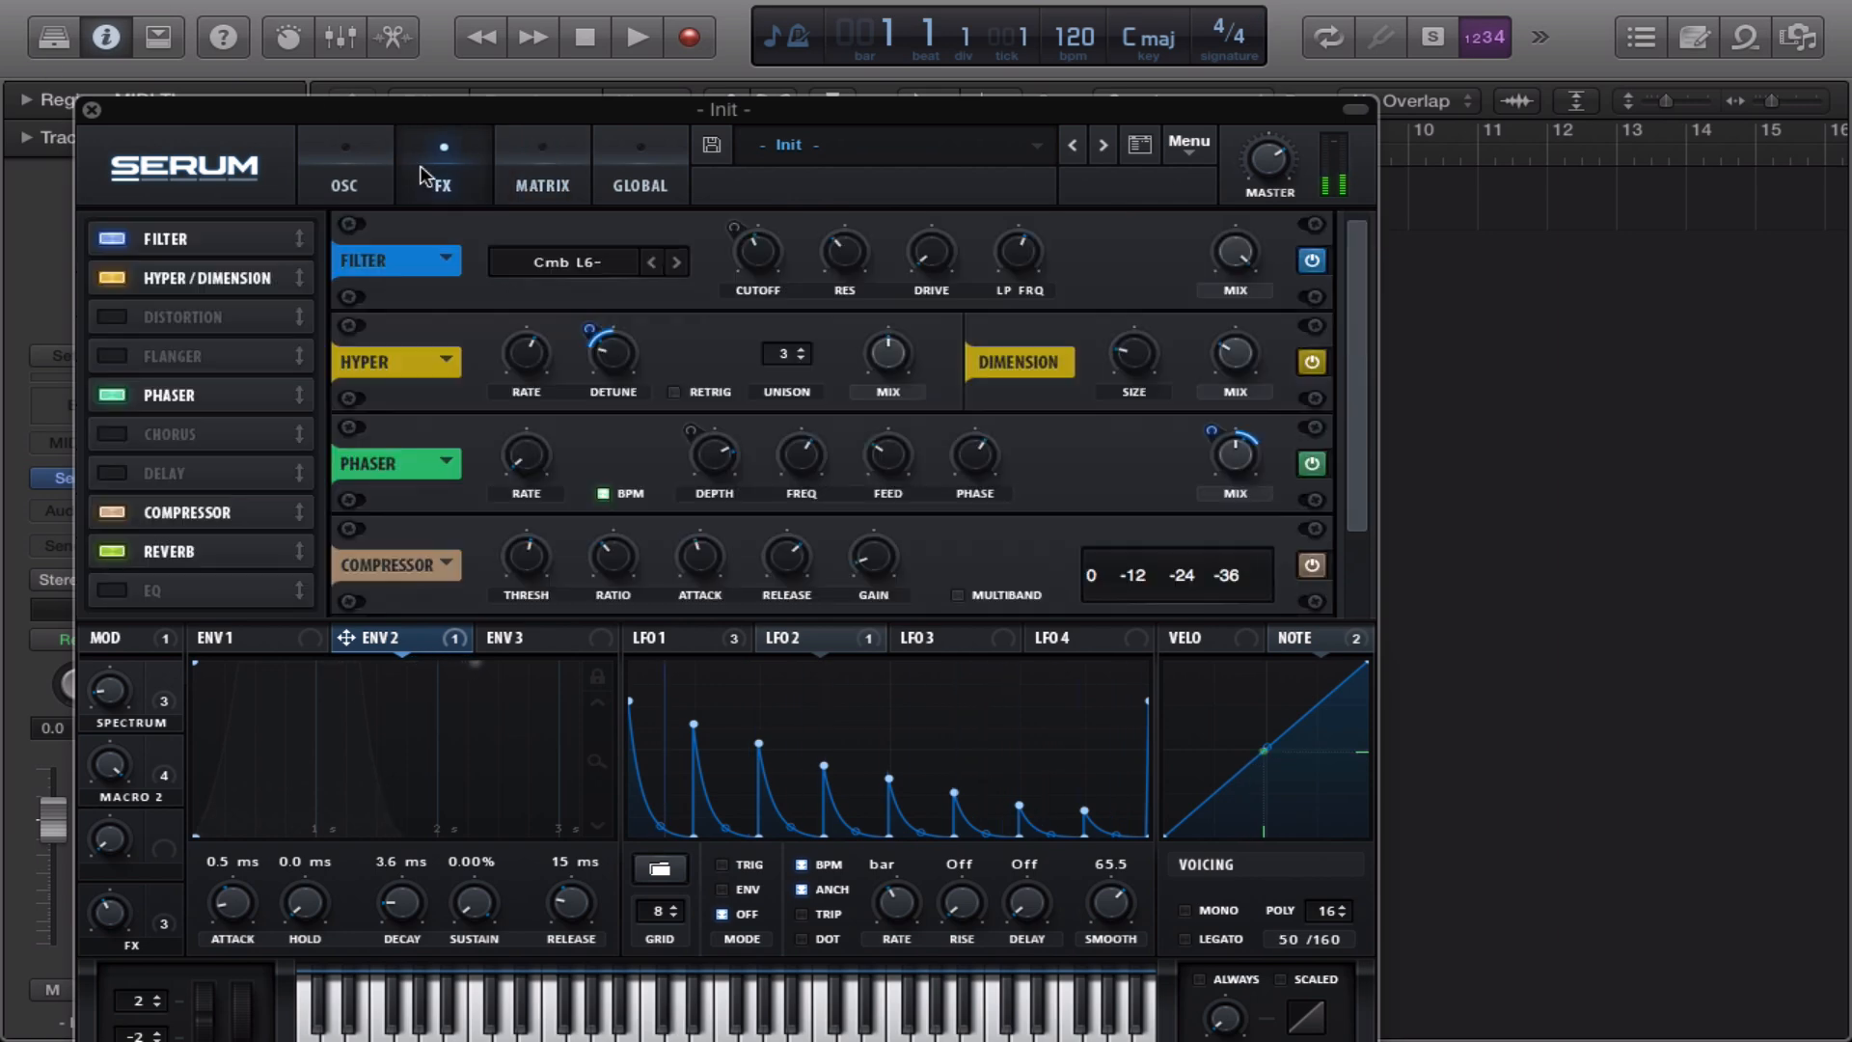
left_click(345, 177)
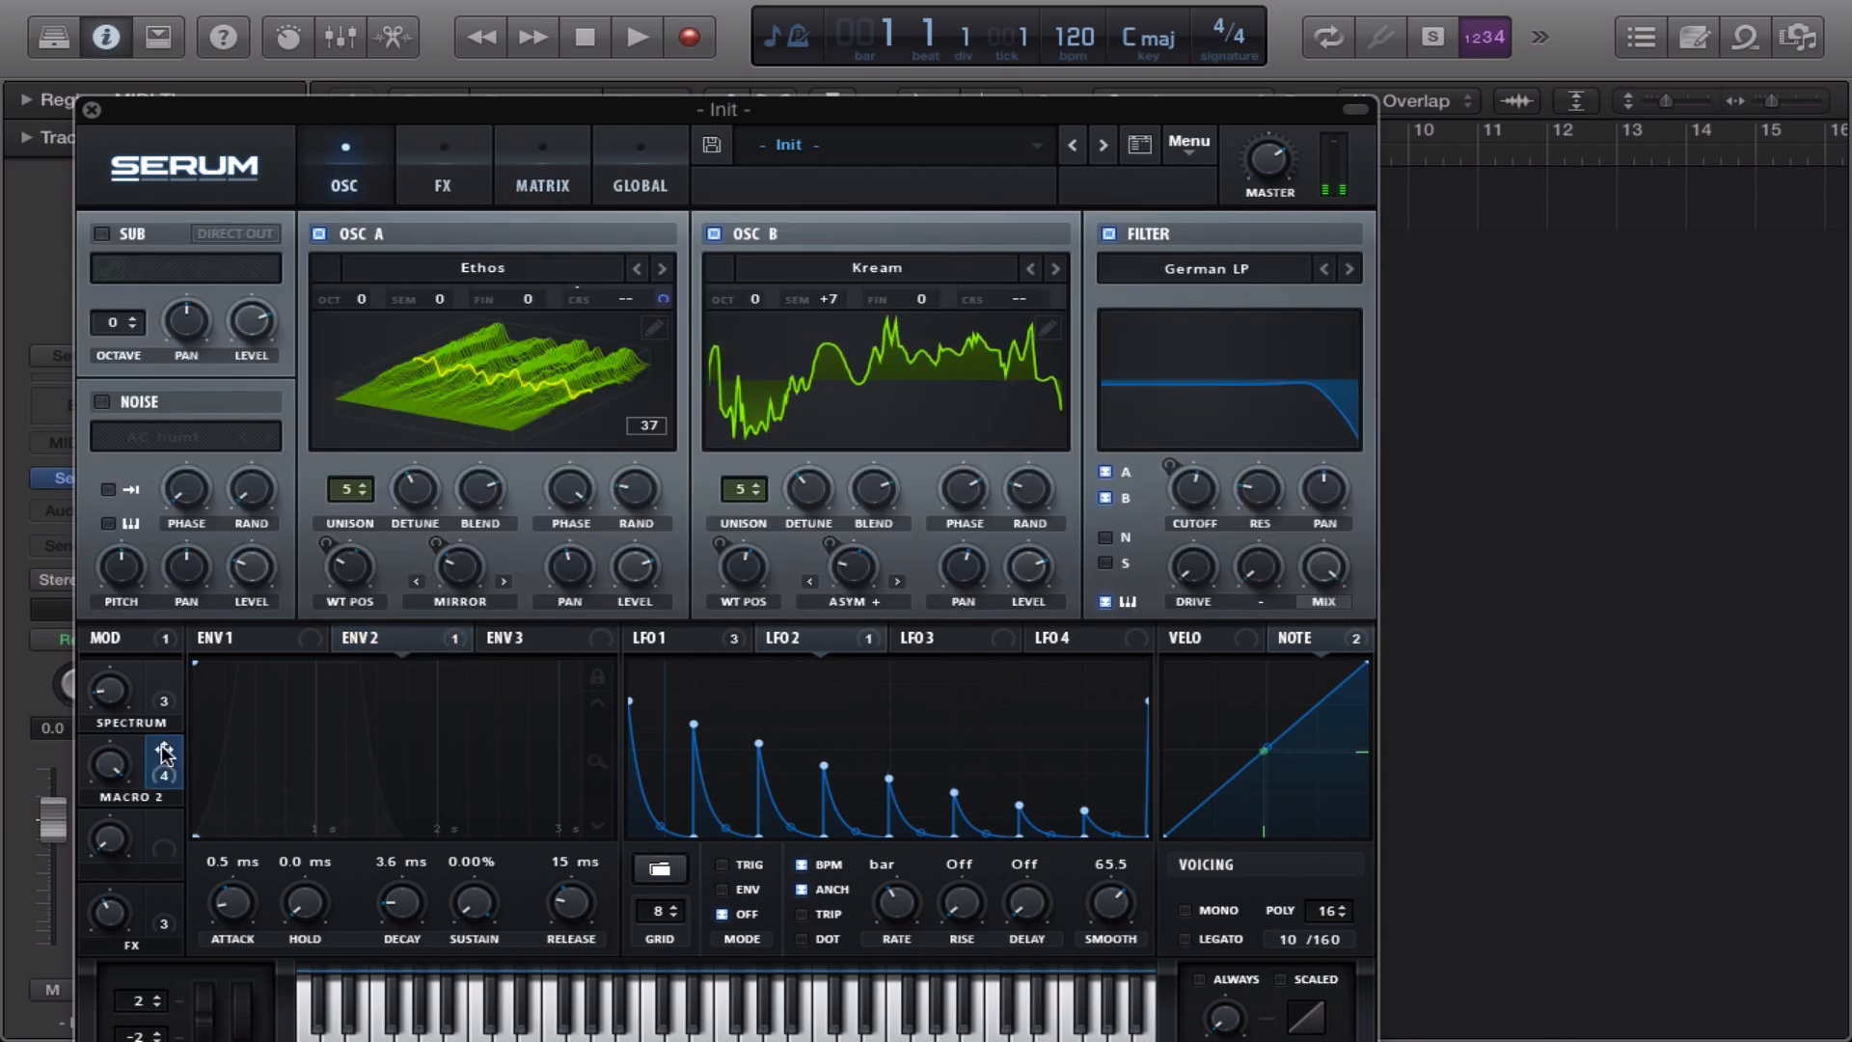
left_click_drag(164, 753, 1190, 529)
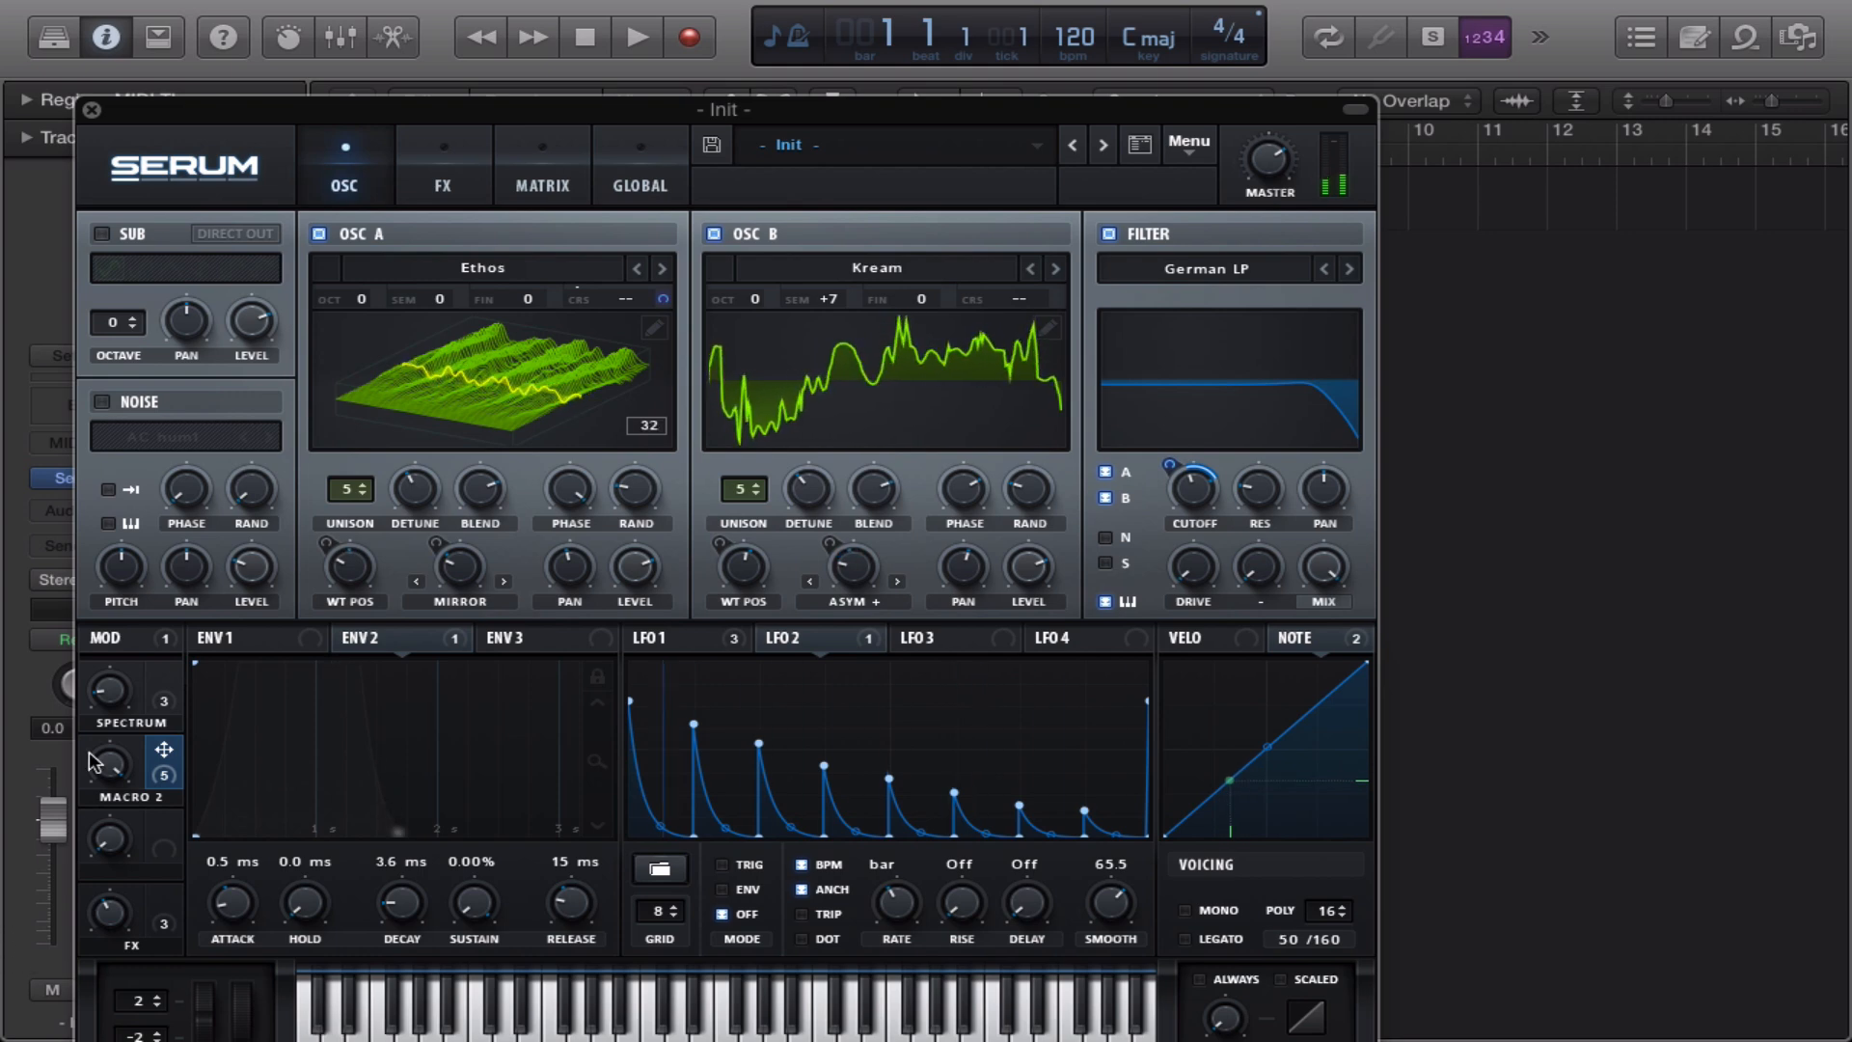
left_click_drag(96, 762, 58, 1037)
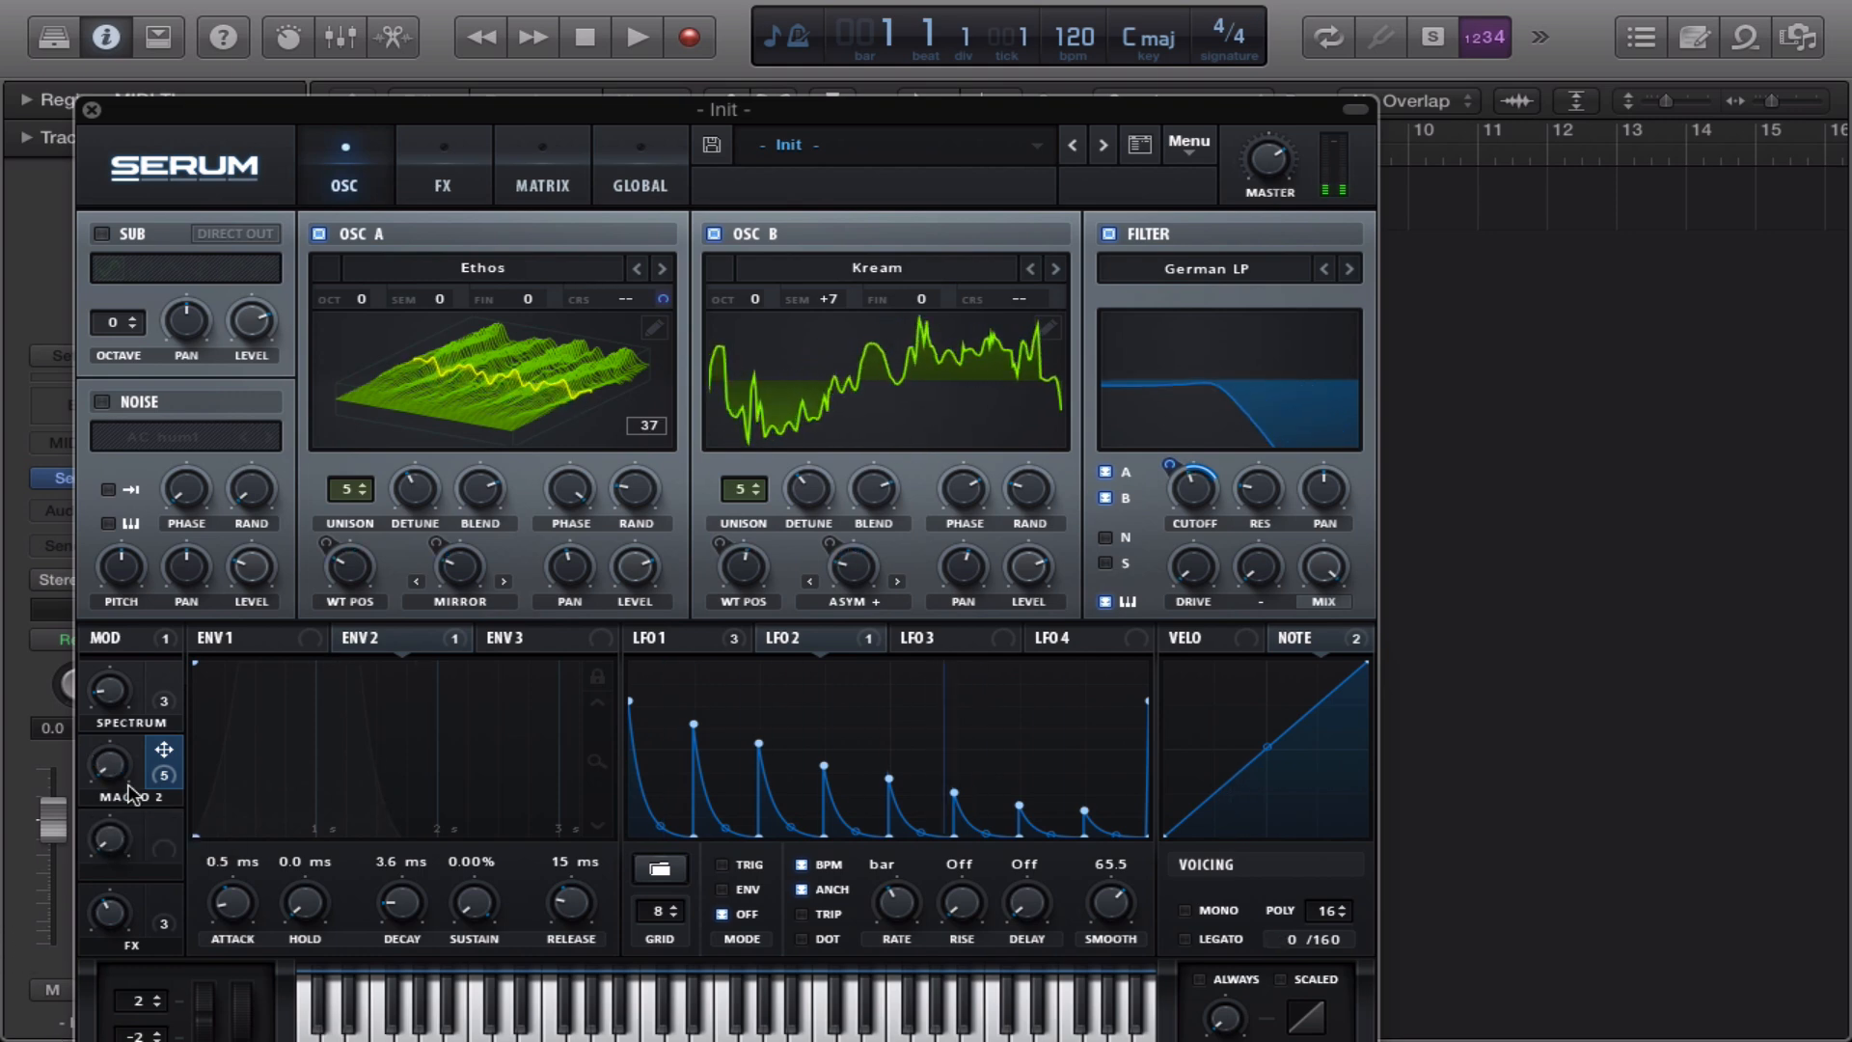
Rename Macro 2 to "Key Morph"
double_click(133, 795)
type("V")
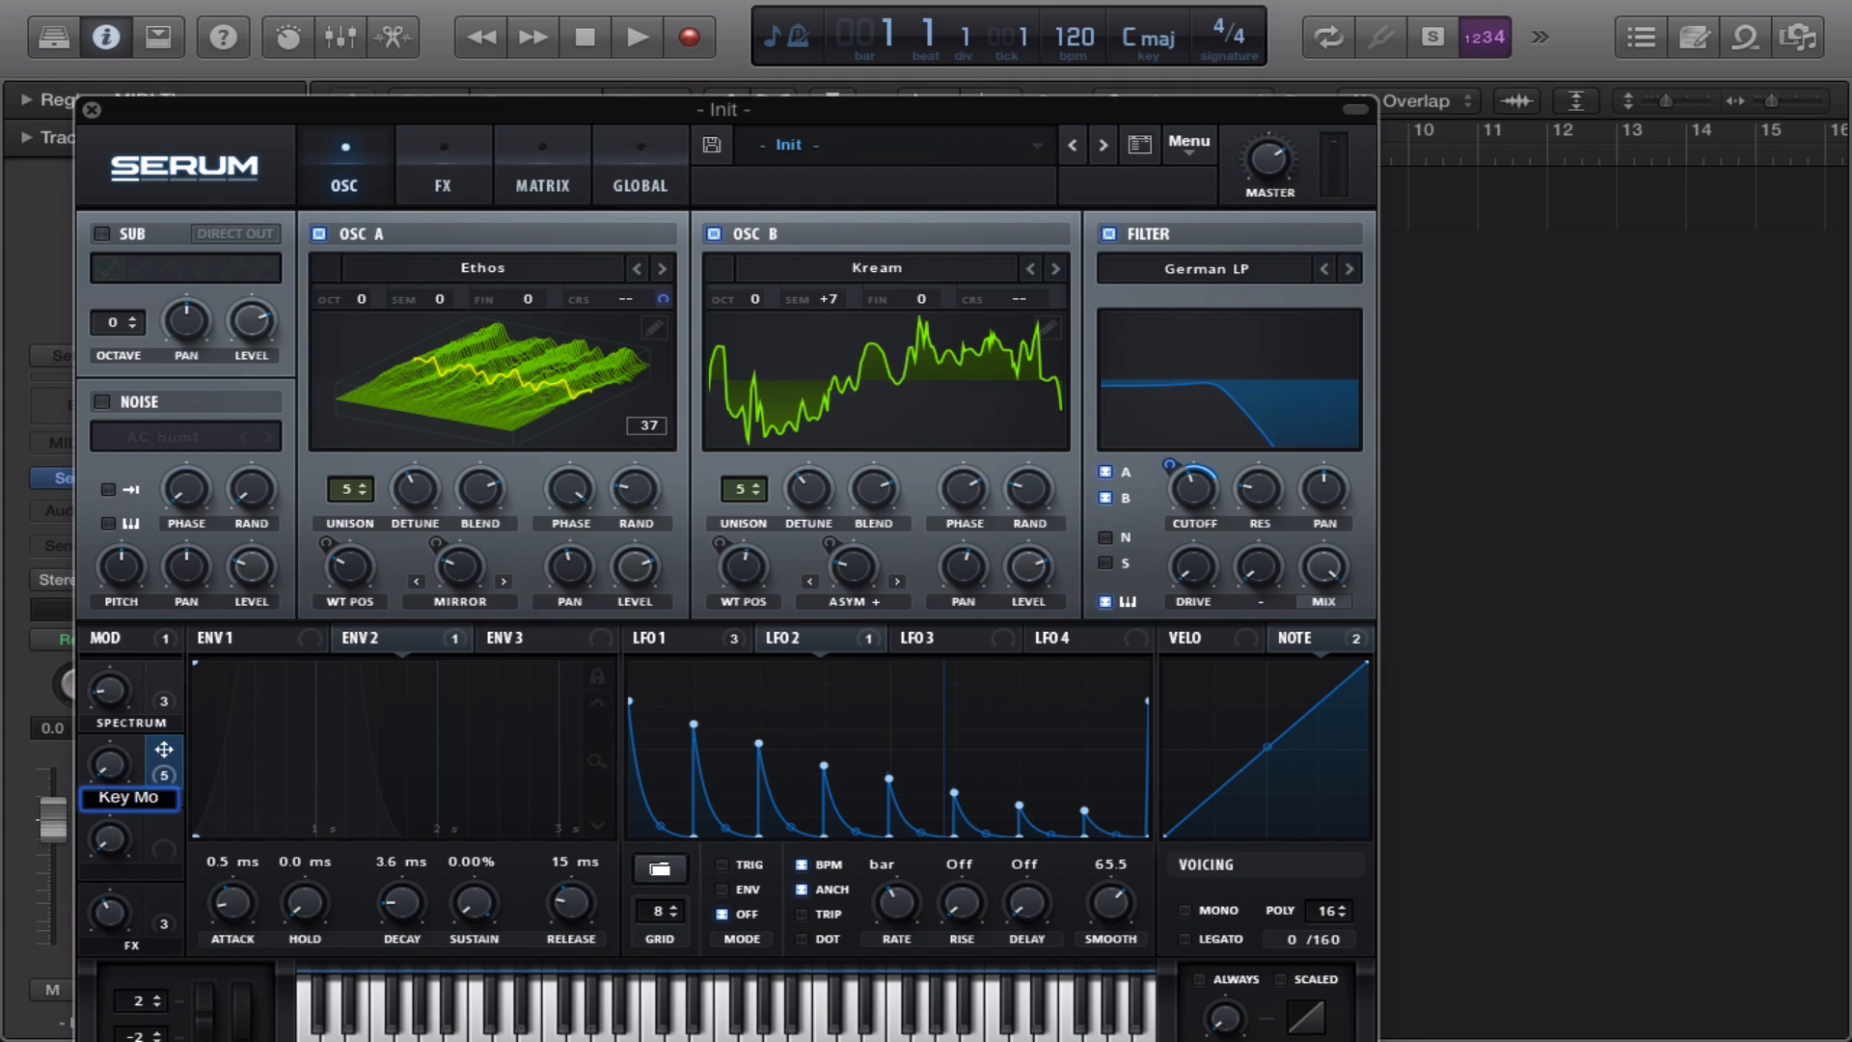
type("h")
key("Return")
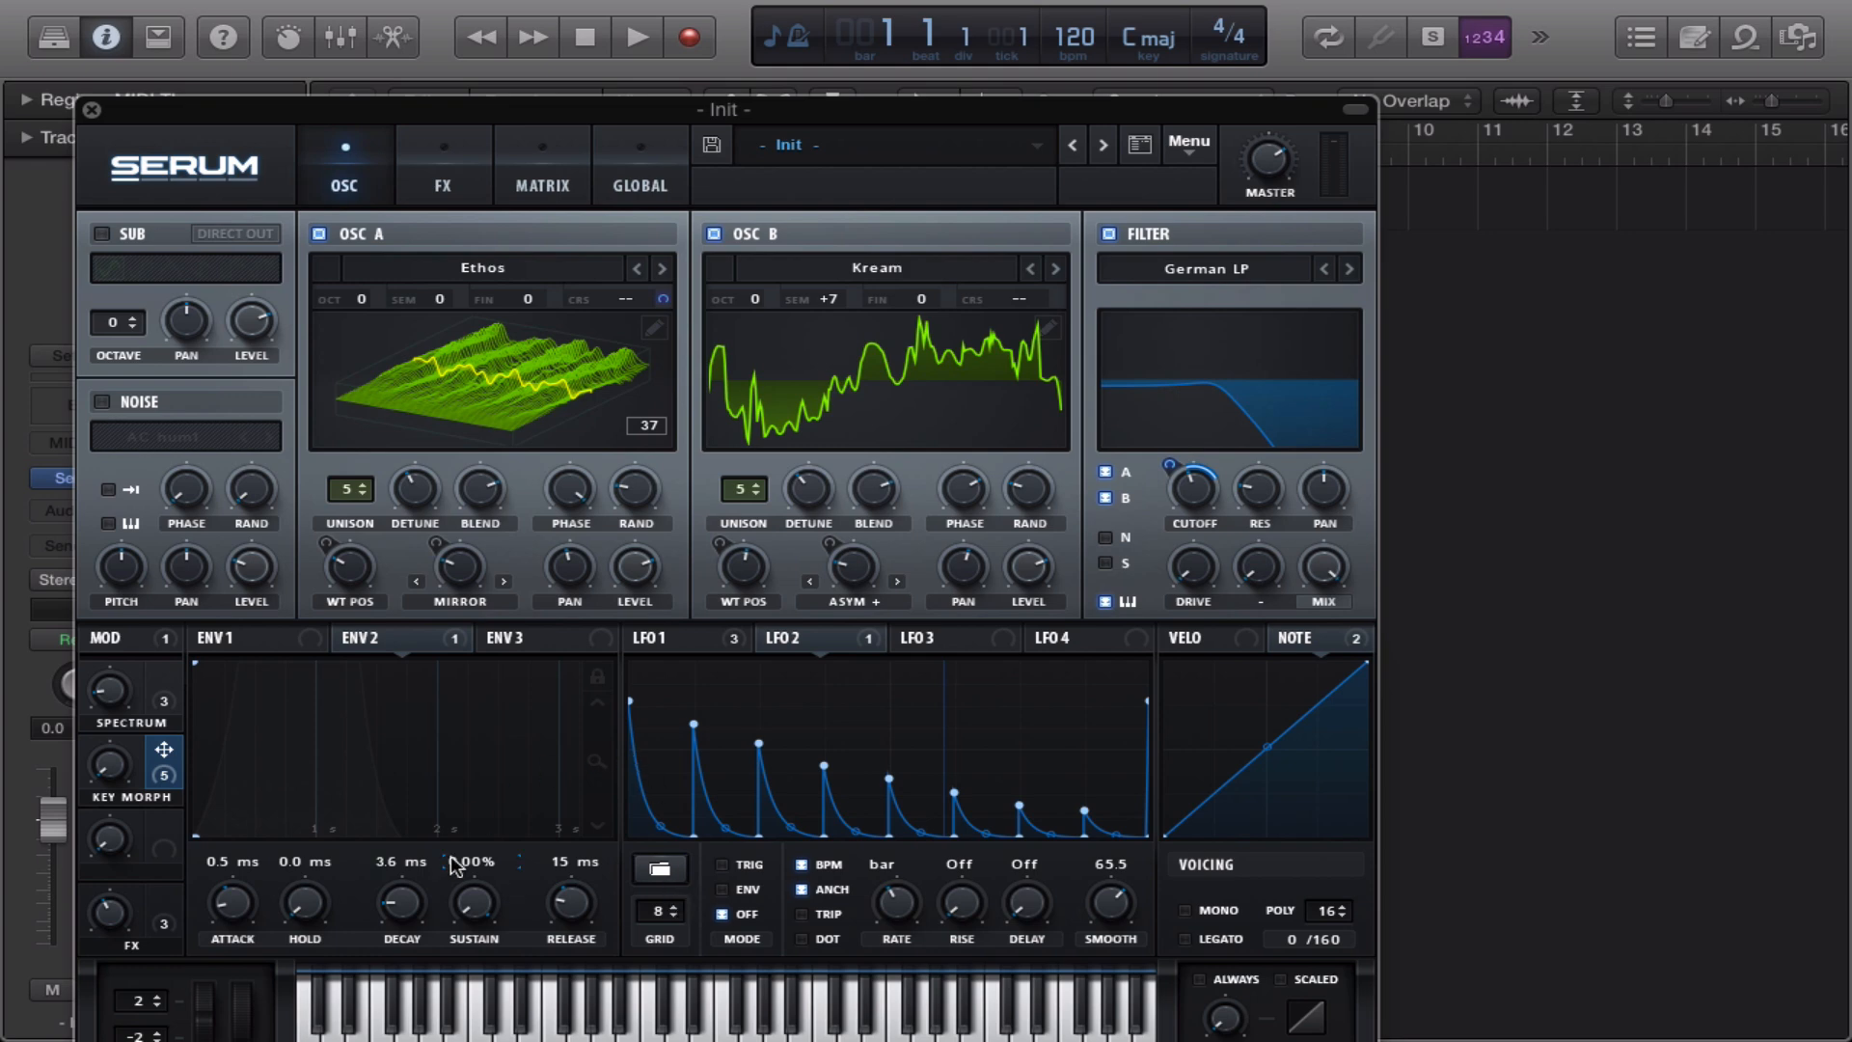
Assign Macro 3 to the rates of LFO 2, with an amount of 21, and LFO 1, and name the macro "LFO SP"
left_click_drag(164, 828, 866, 938)
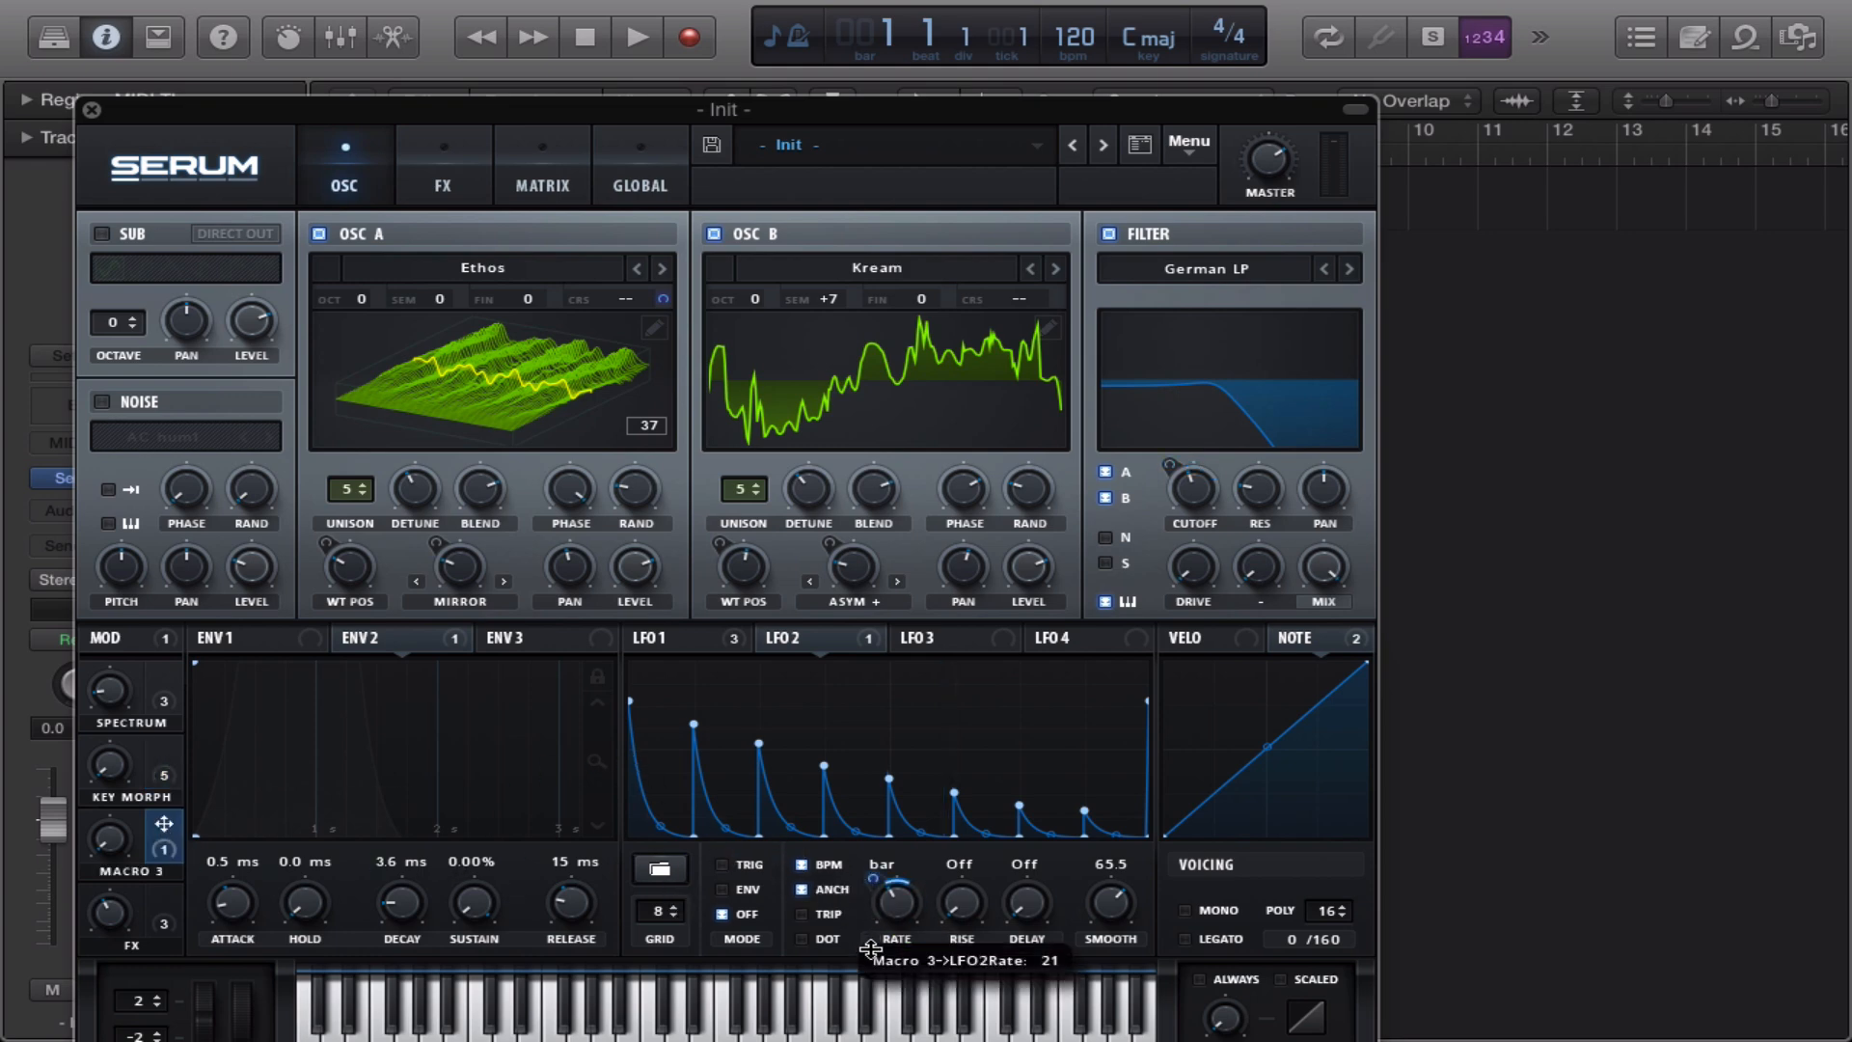
left_click(709, 644)
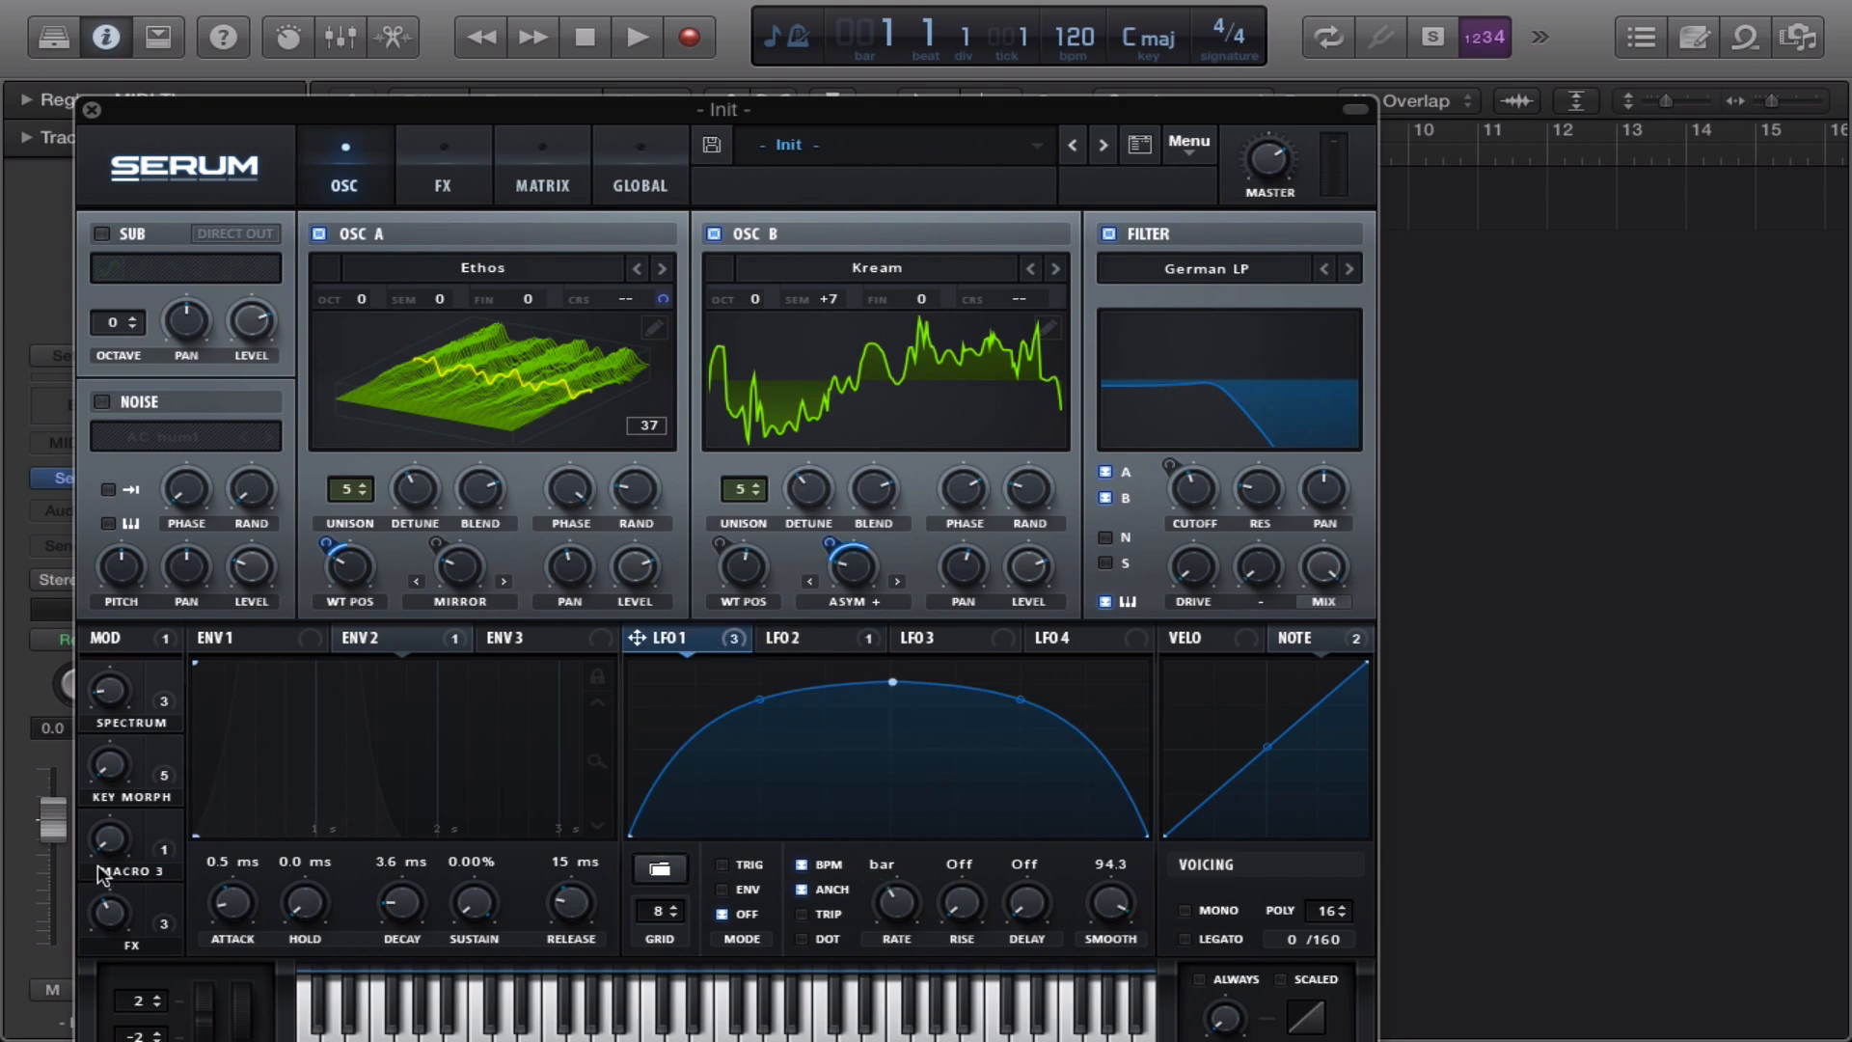
left_click_drag(166, 827, 867, 879)
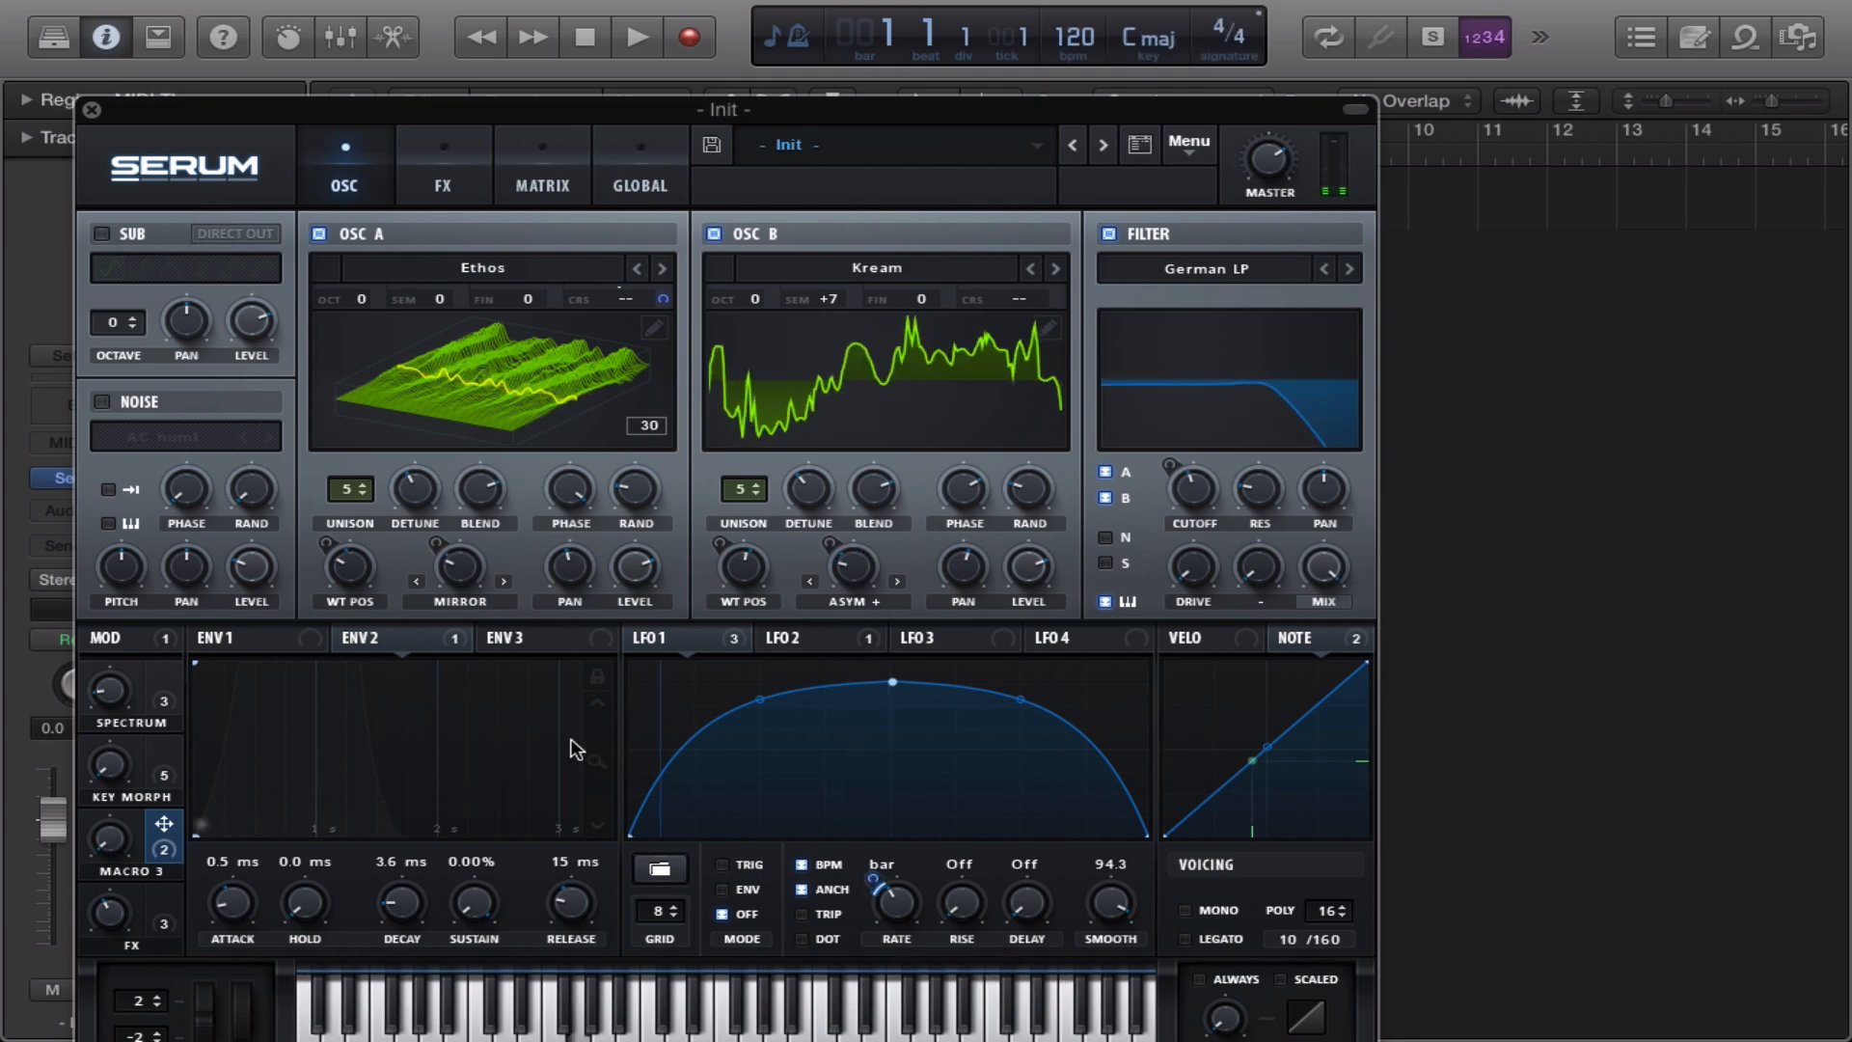
double_click(133, 871)
type("LFO SP")
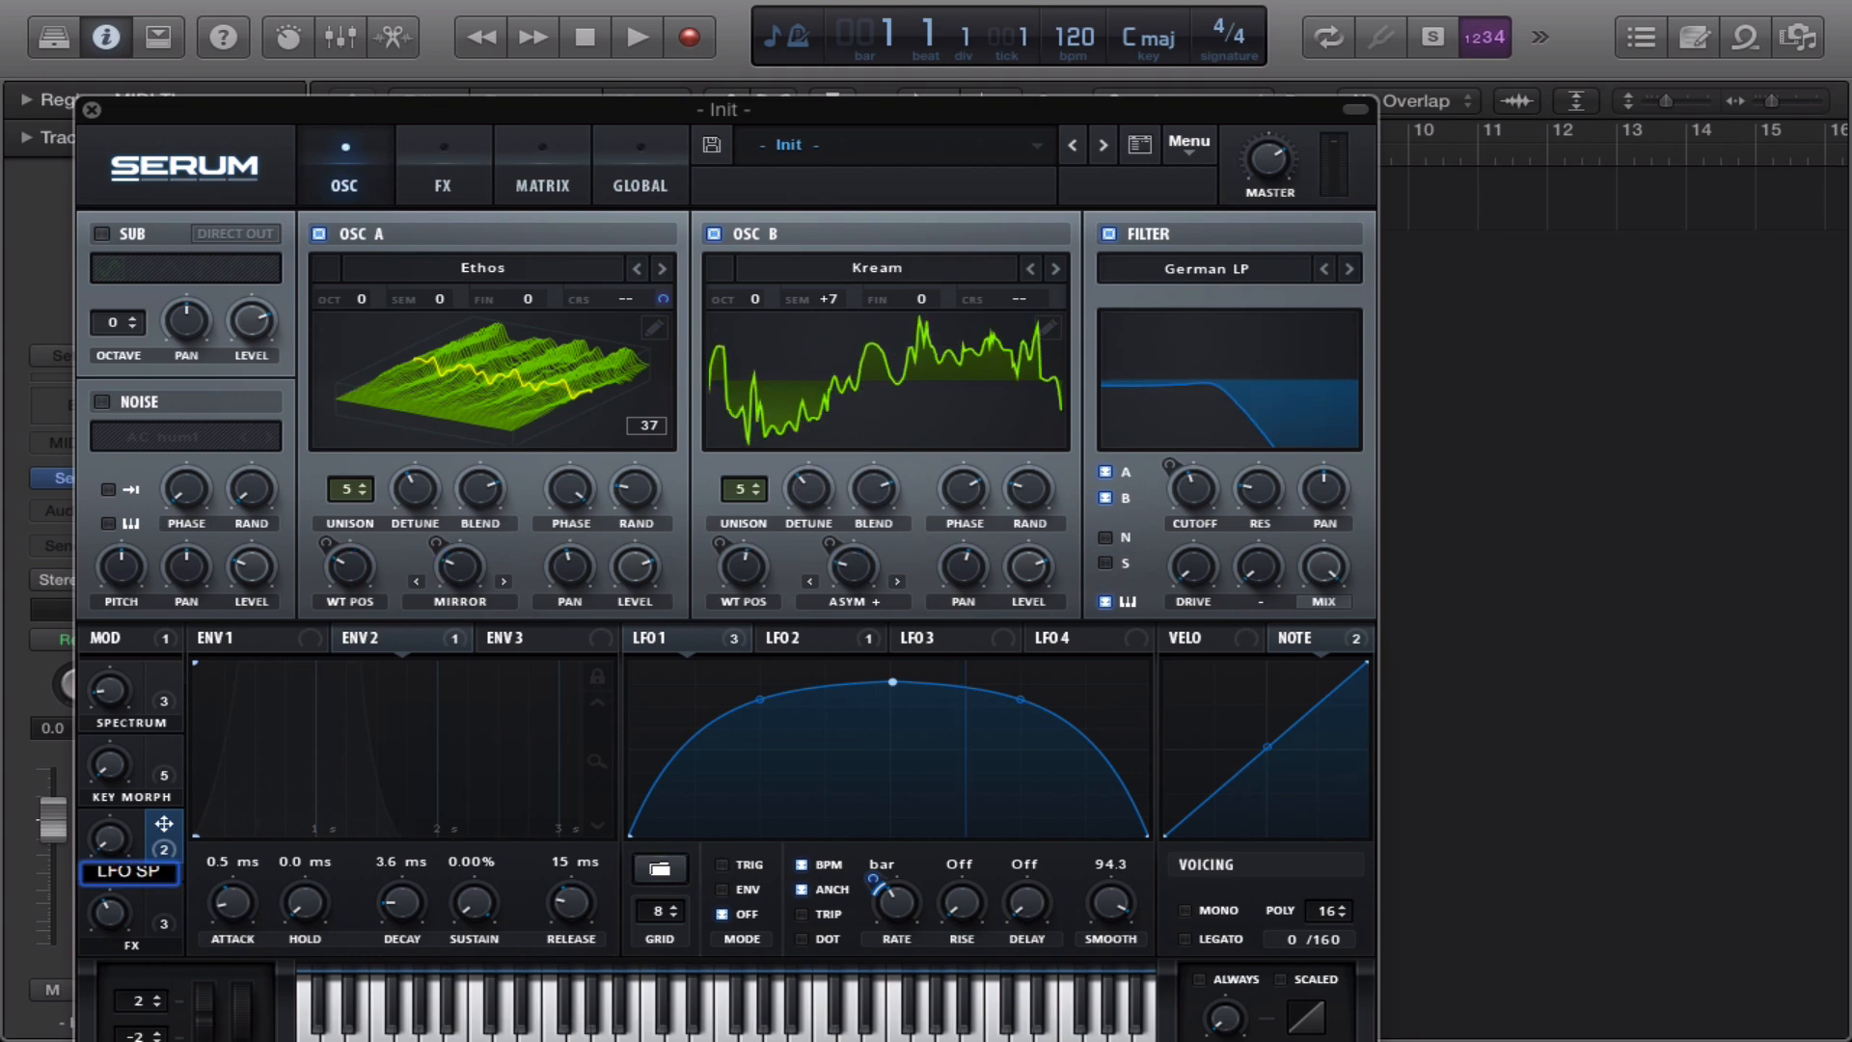
key("Return")
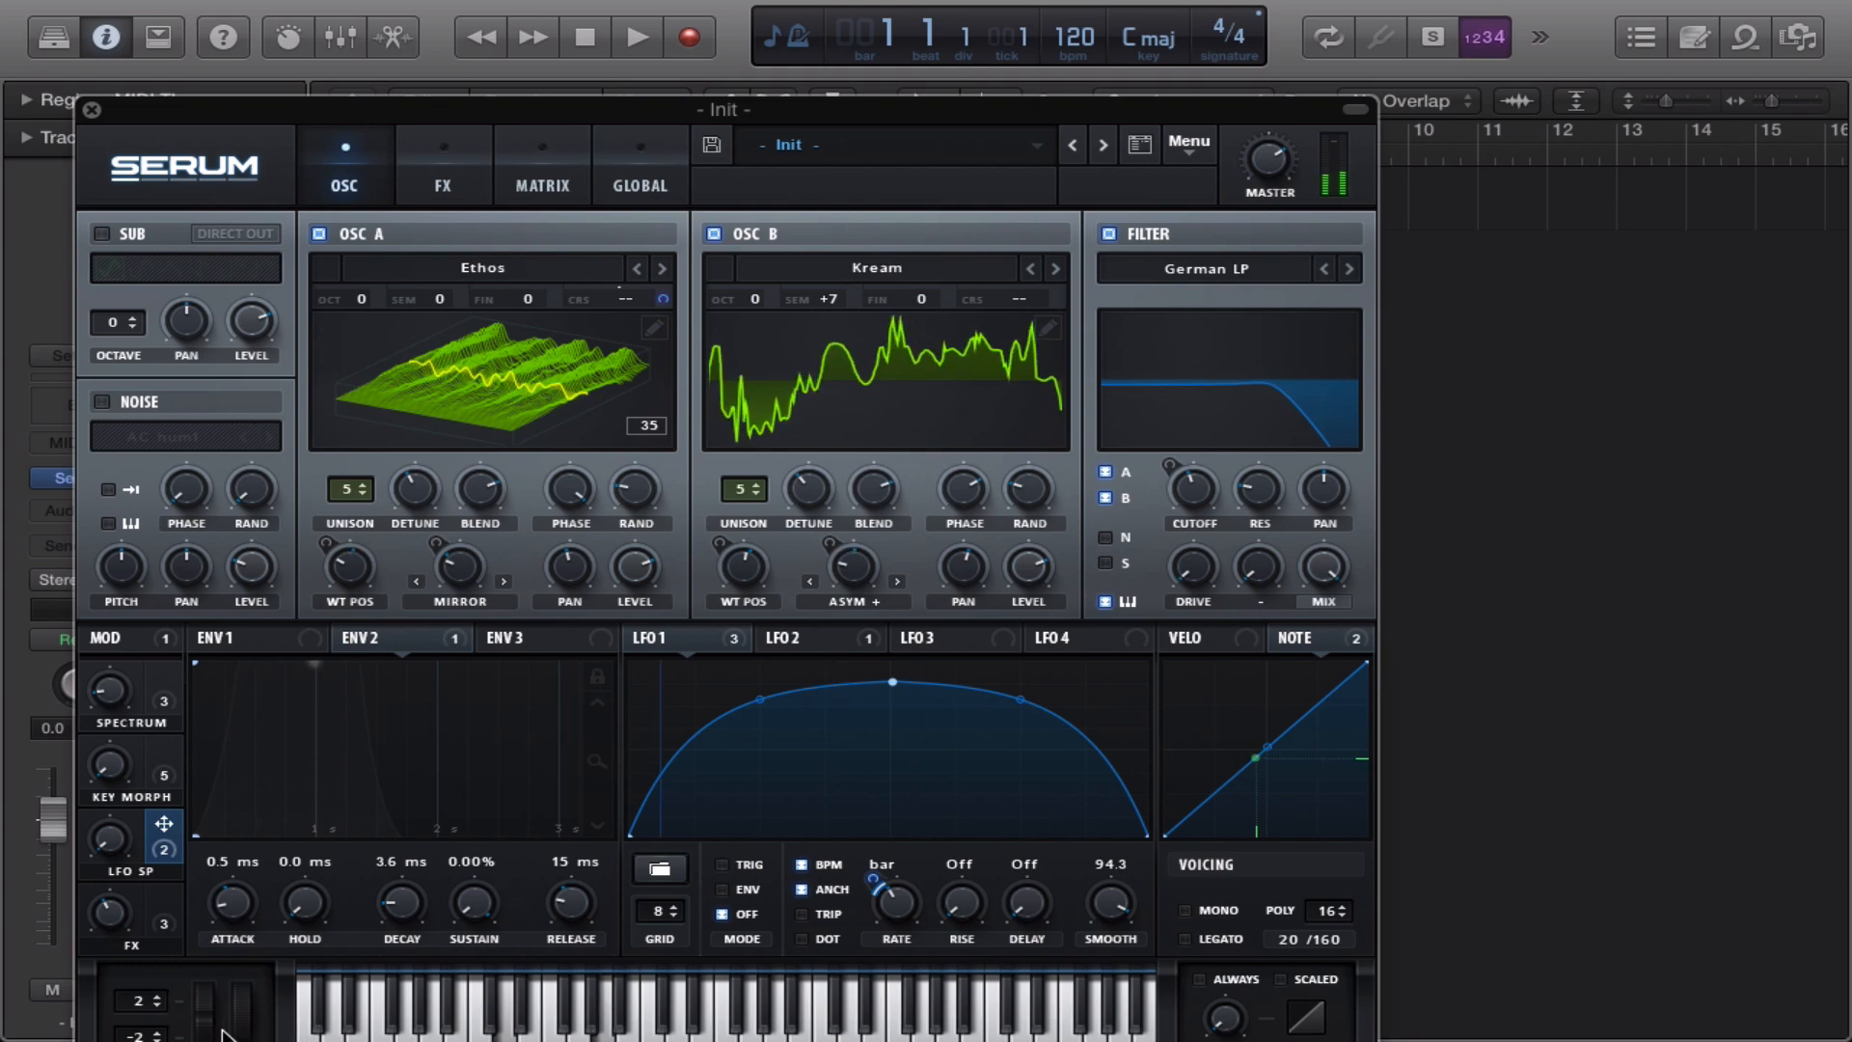
mouse_move(230, 1026)
left_mouse_down()
mouse_move(252, 862)
mouse_move(243, 1013)
left_mouse_up()
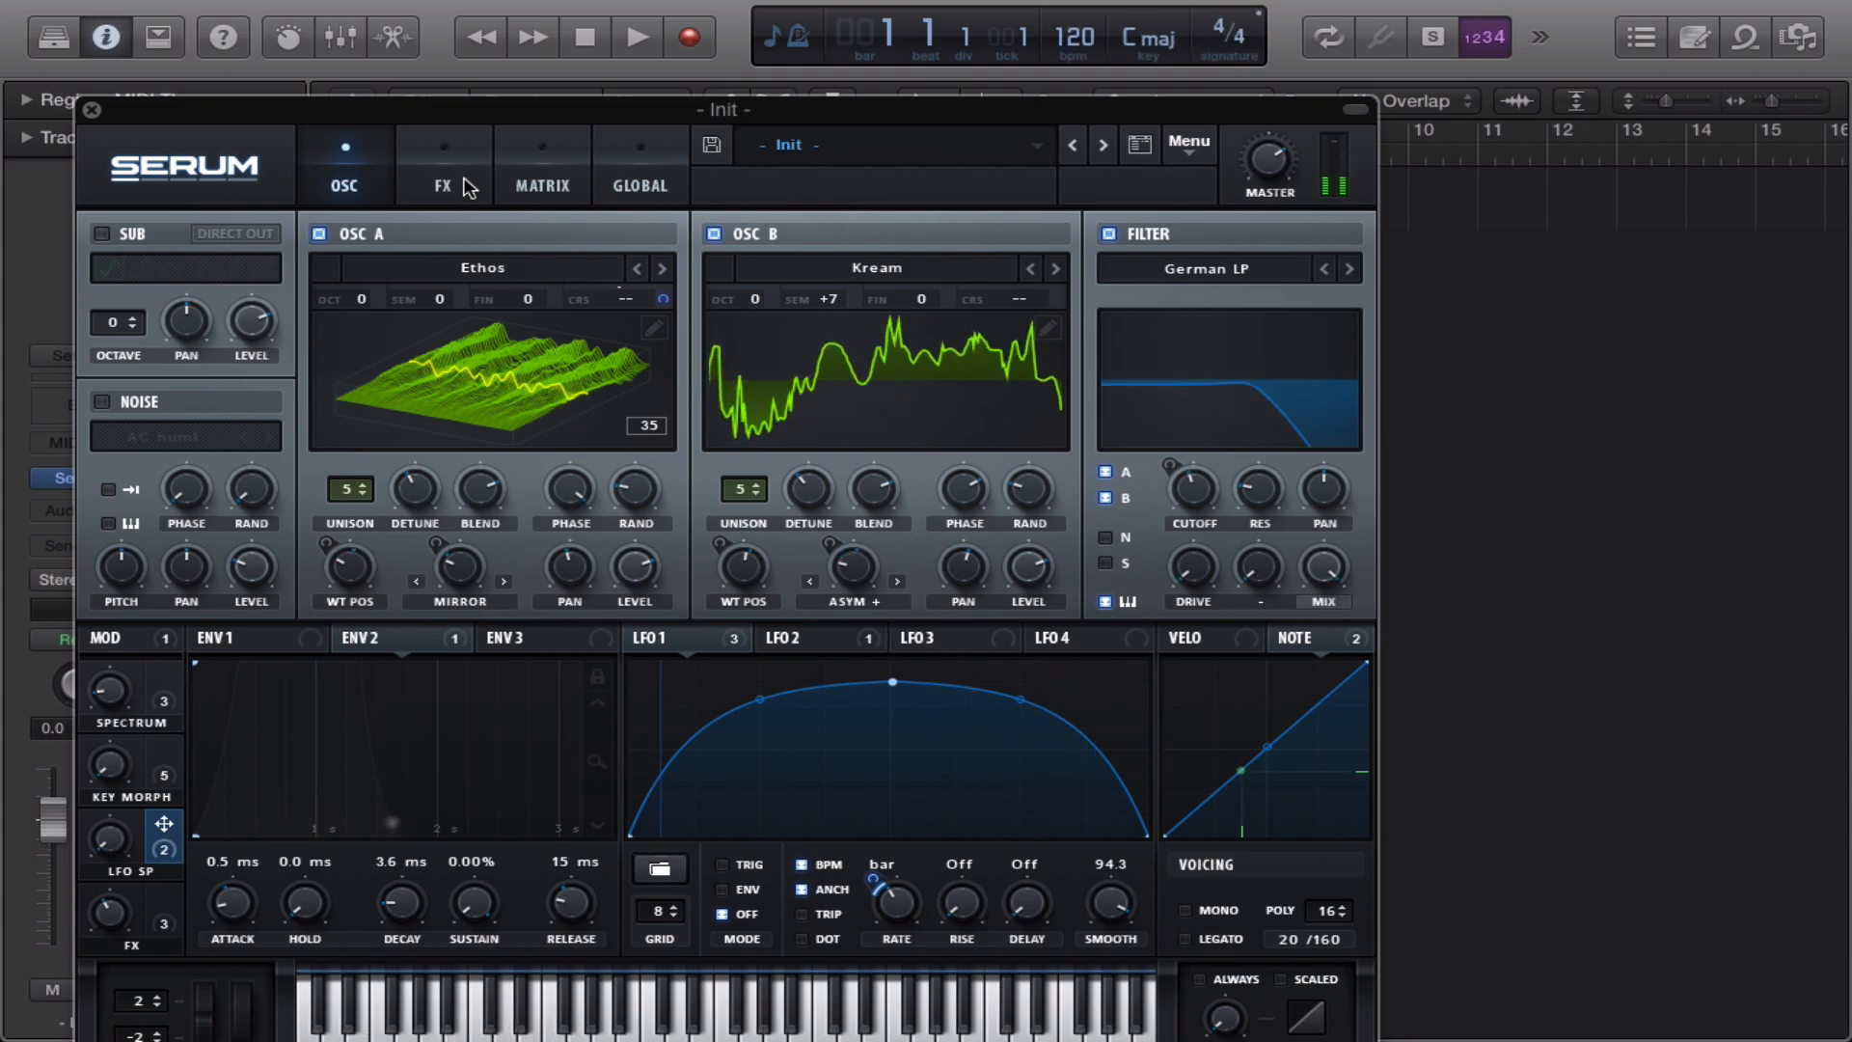
Raise the compressor's gain slightly and enable the EQ, placing it directly before the reverb in the effects chain
left_click(443, 178)
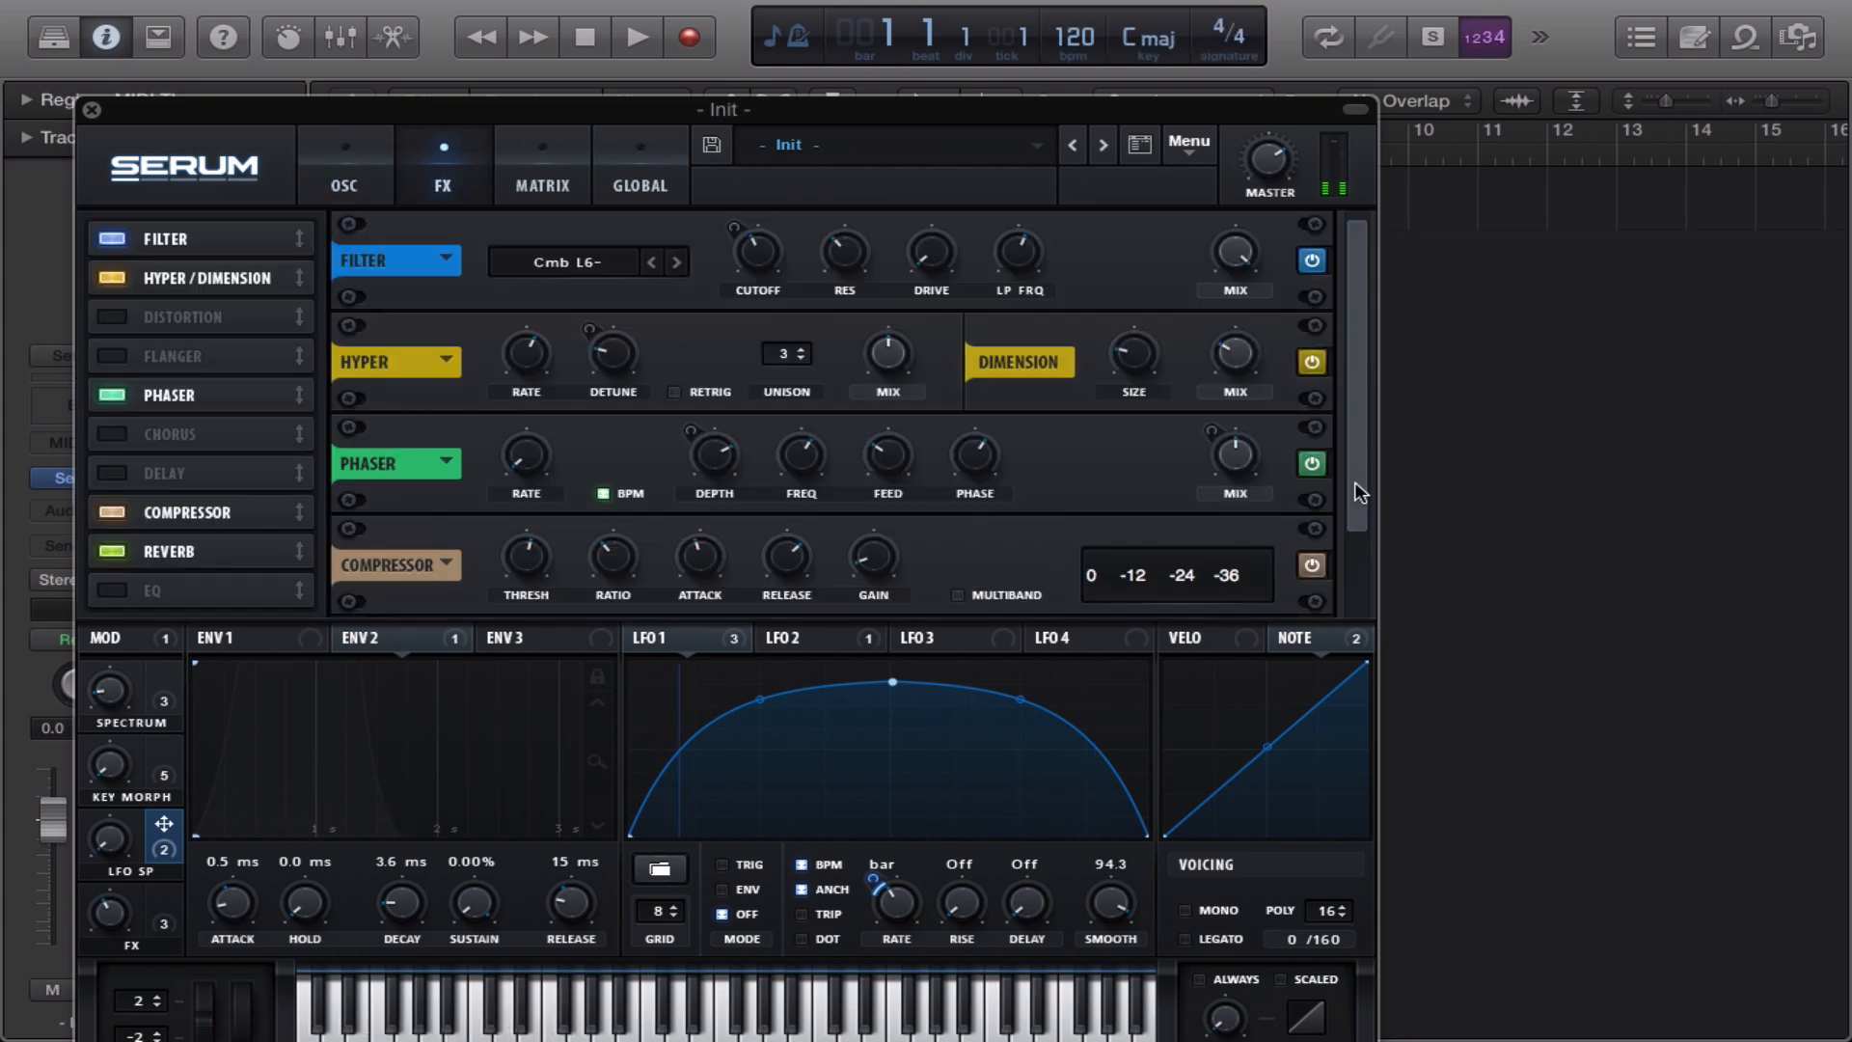
left_click_drag(1355, 482, 1352, 560)
left_click_drag(890, 460, 894, 425)
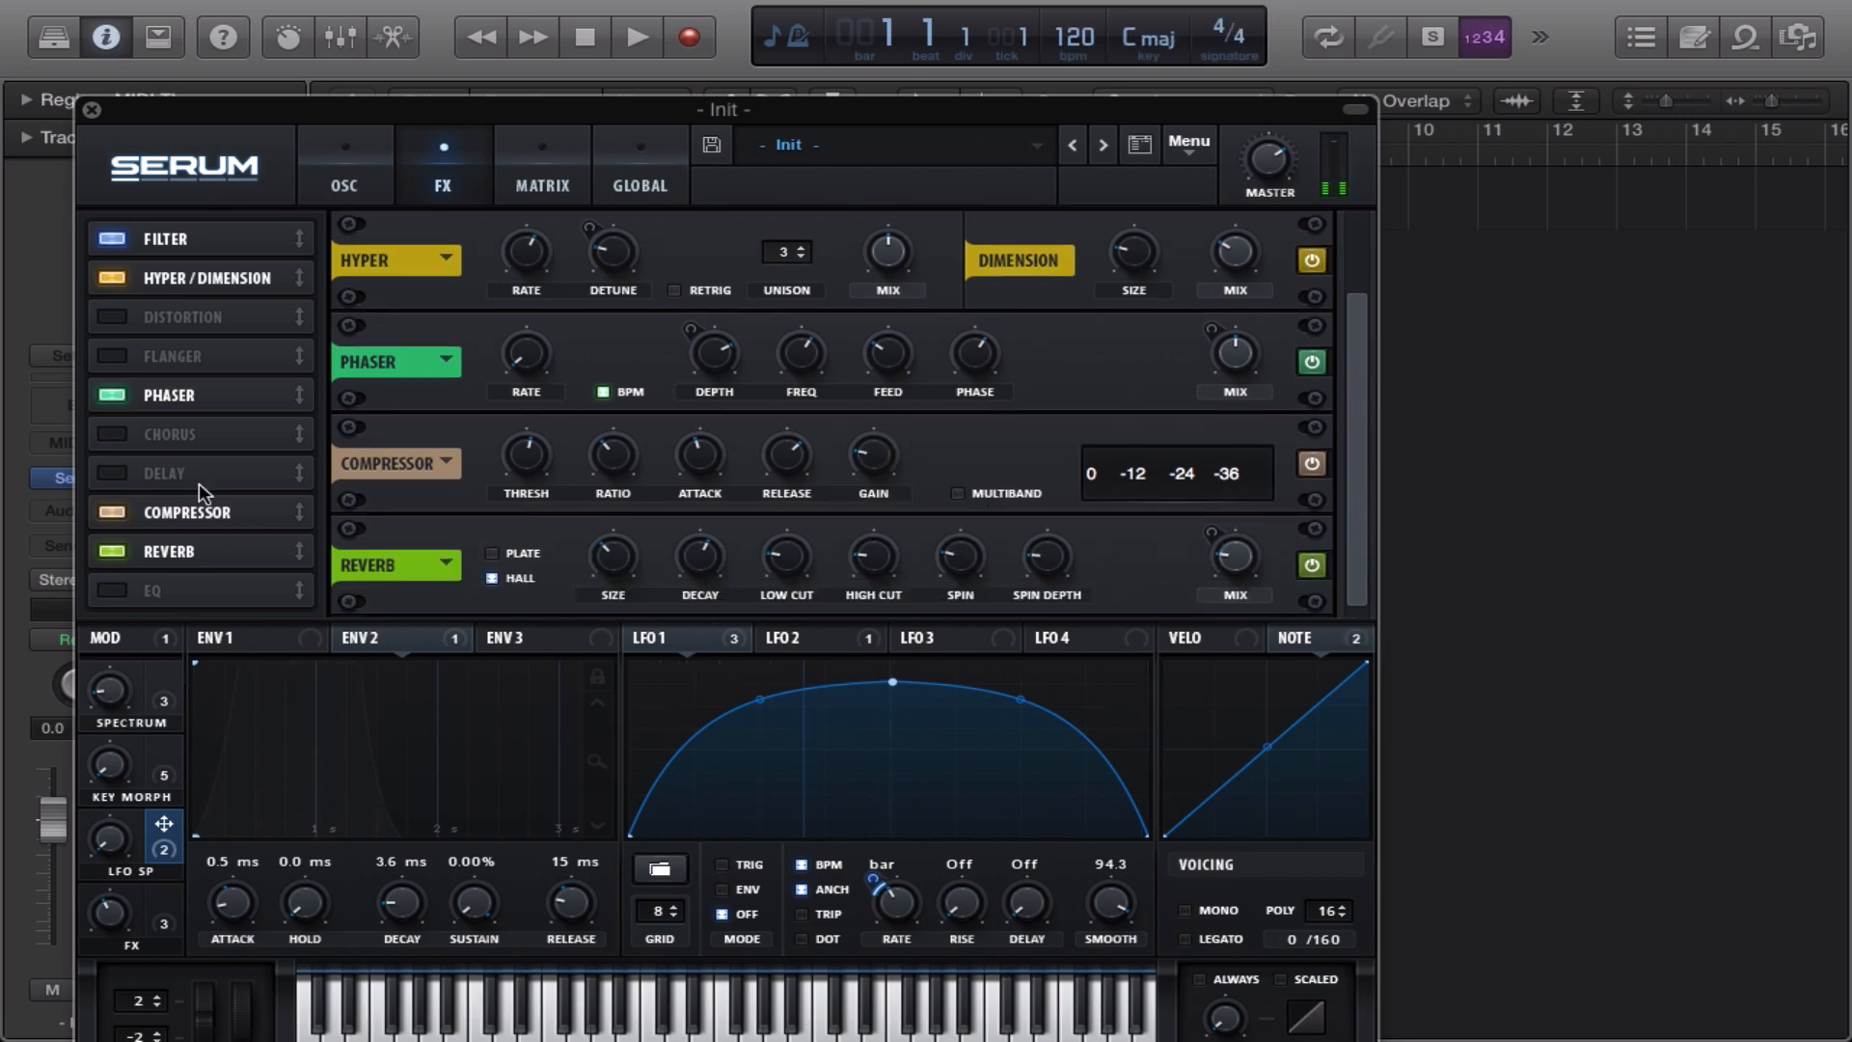
left_click(114, 590)
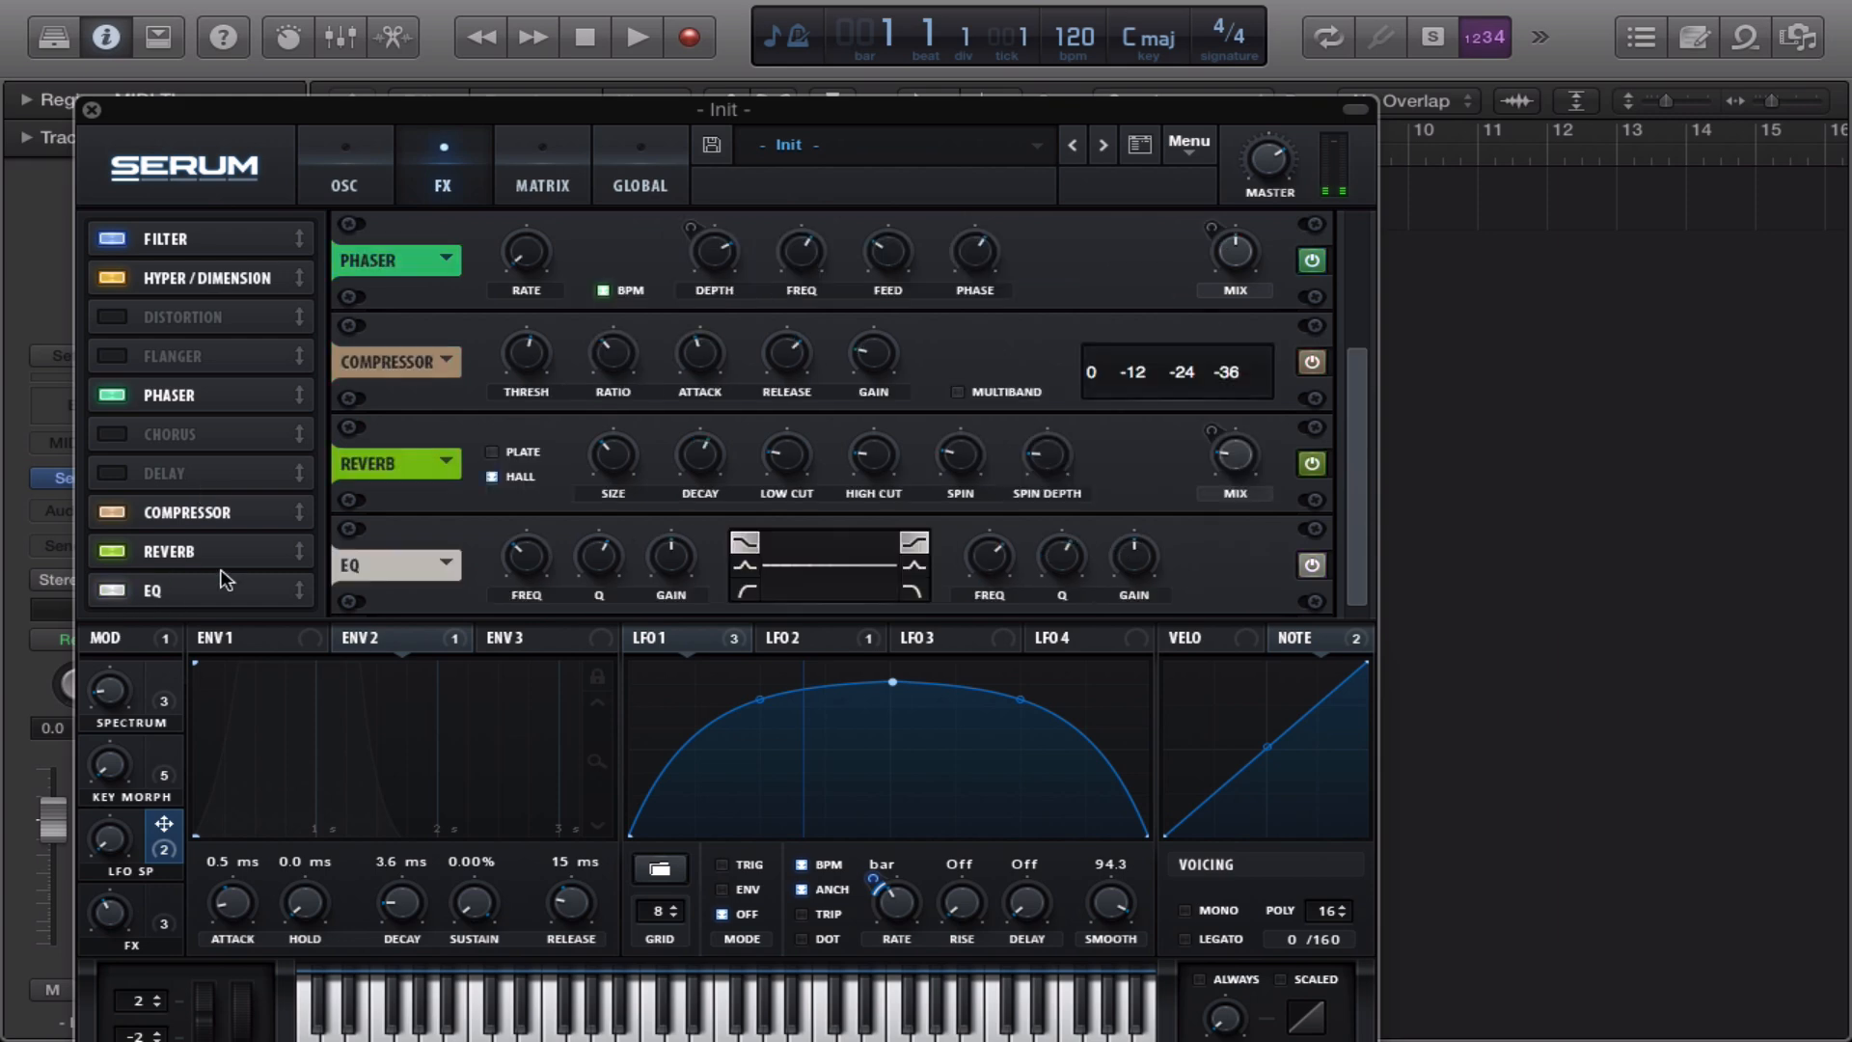
left_click_drag(249, 590, 244, 537)
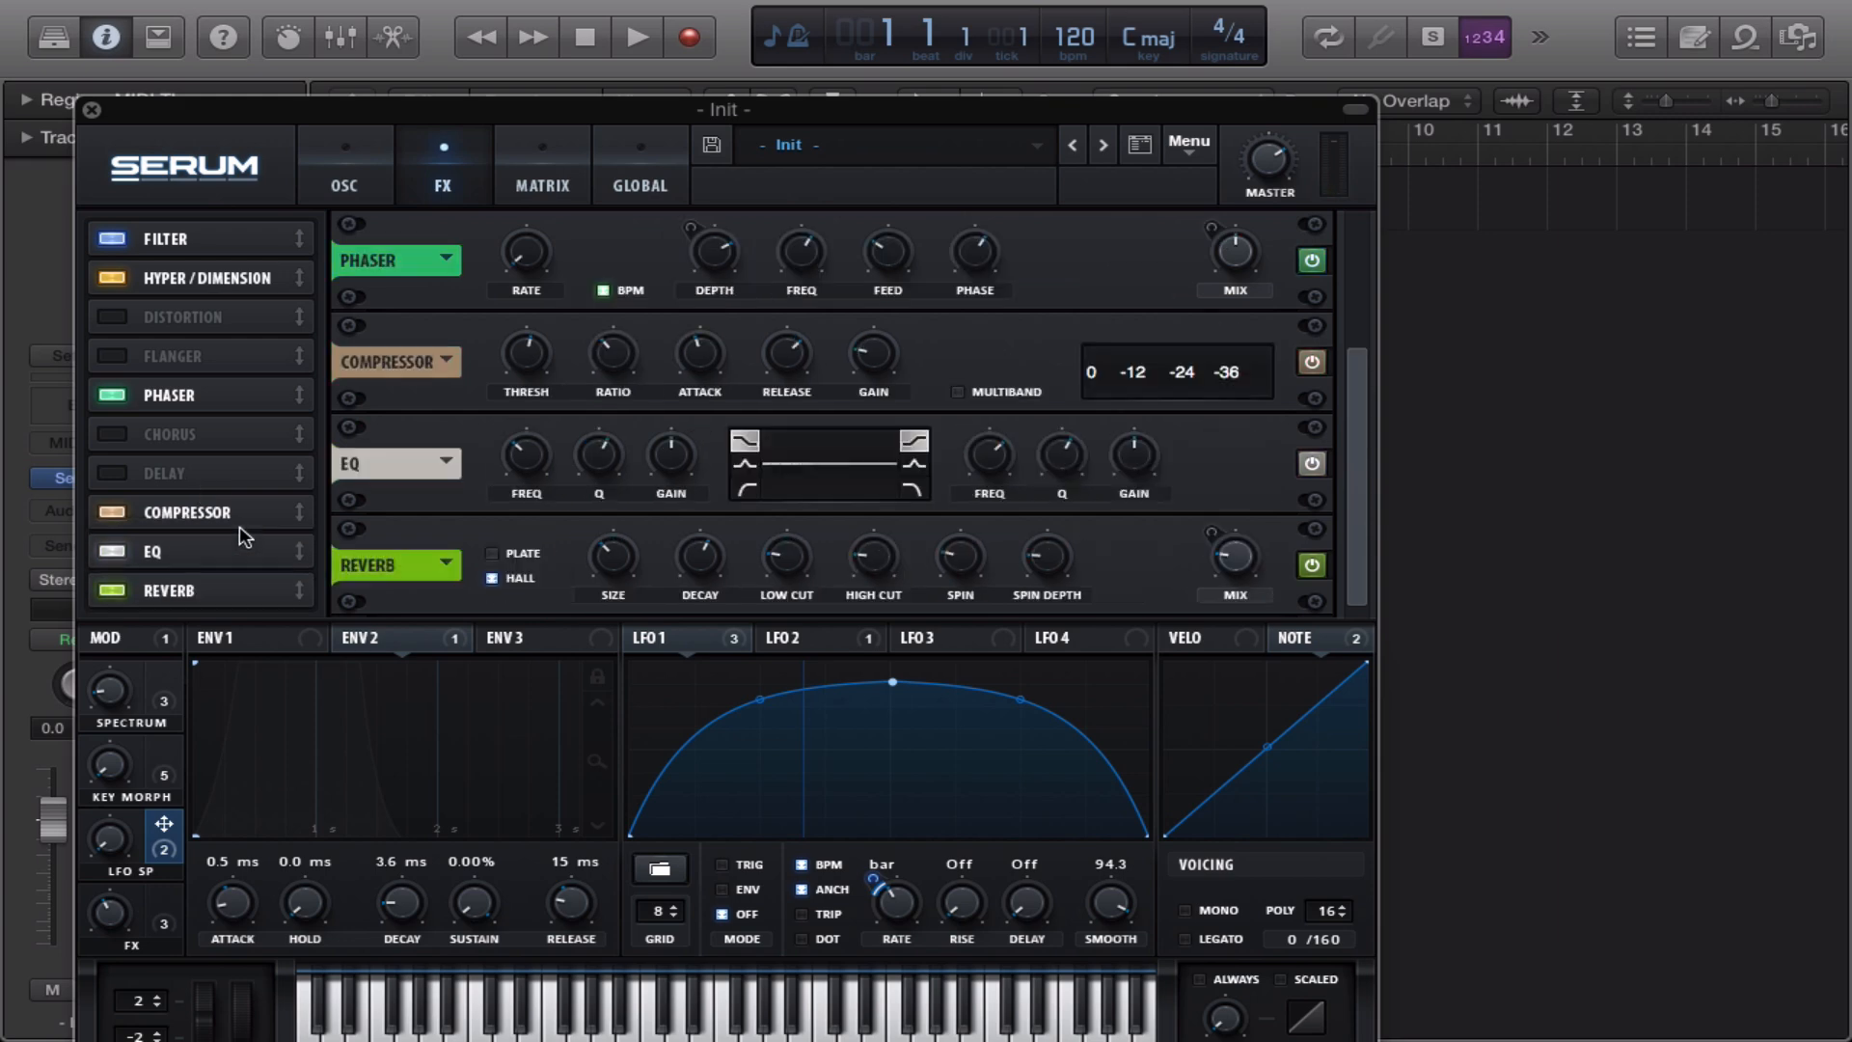
Try the EQ's low band as a peak filter with reduced gain, raising its frequency and adjusting its Q
left_click(745, 464)
left_click_drag(674, 451, 673, 503)
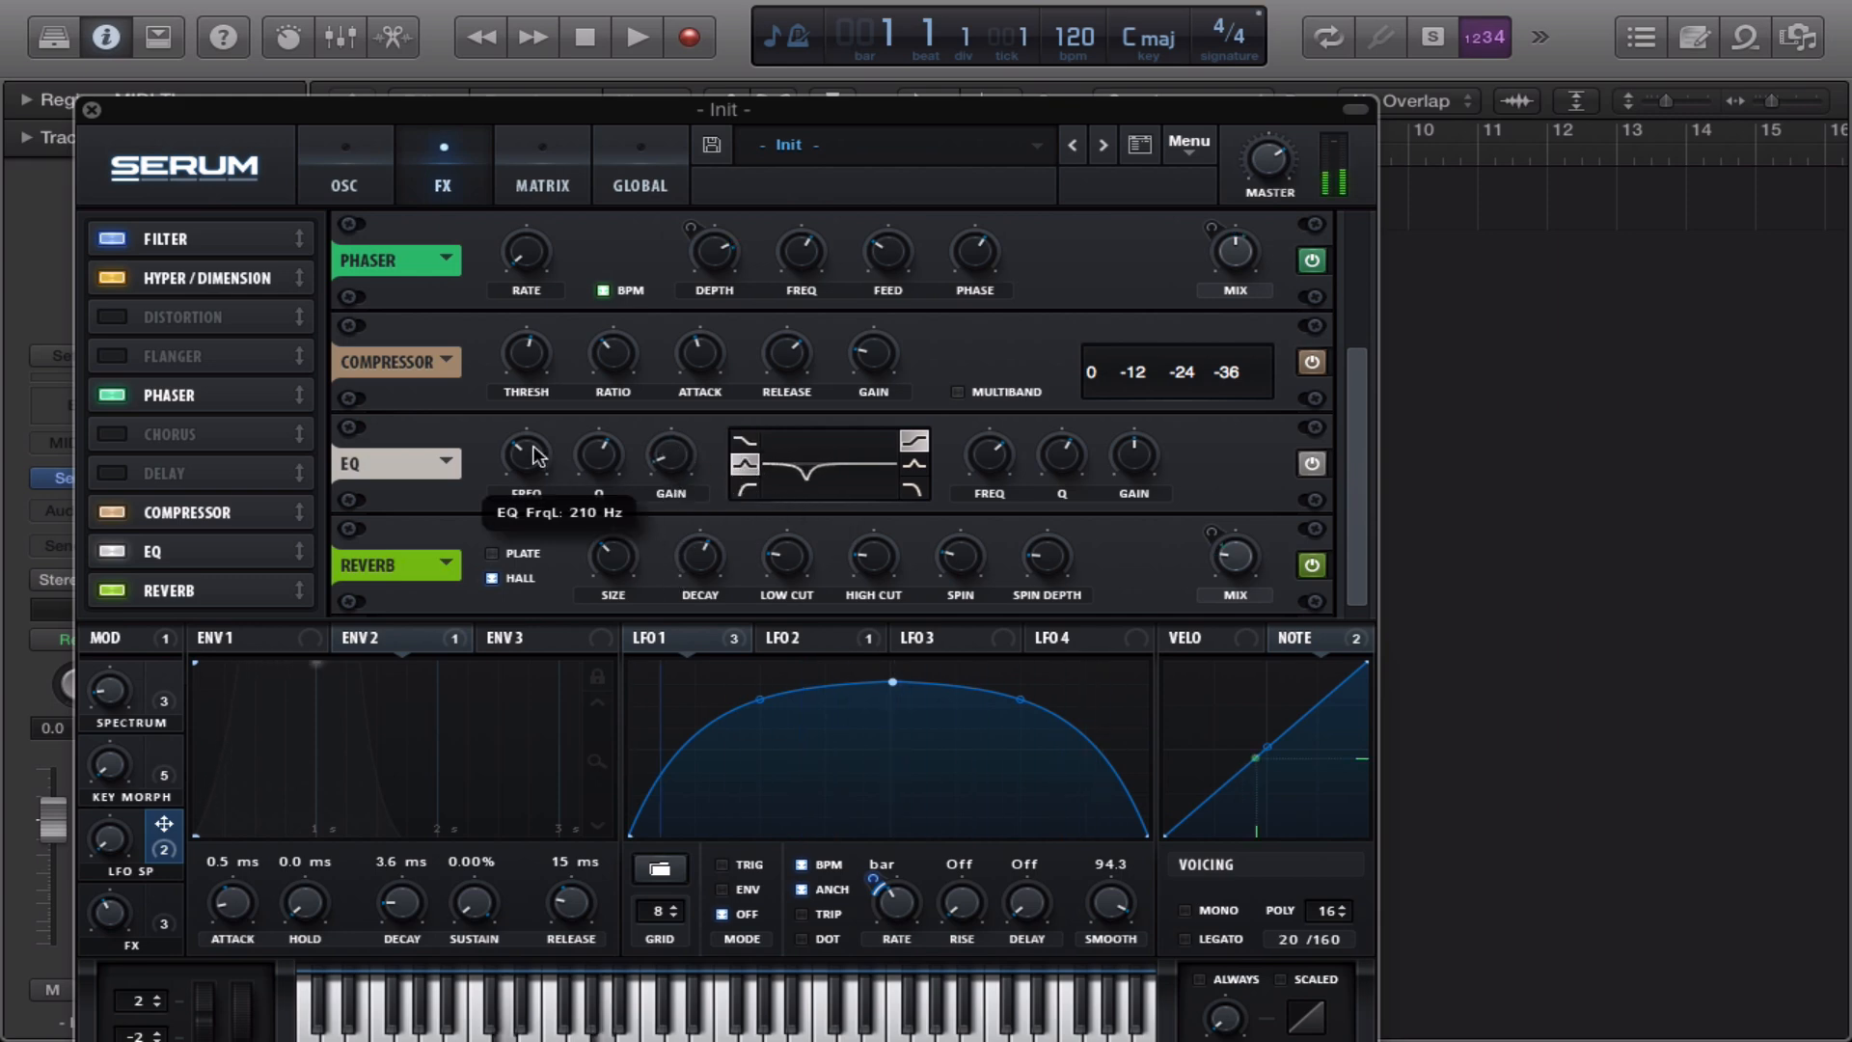
mouse_move(536, 456)
left_mouse_down()
mouse_move(532, 501)
mouse_move(547, 427)
mouse_move(530, 445)
left_mouse_up()
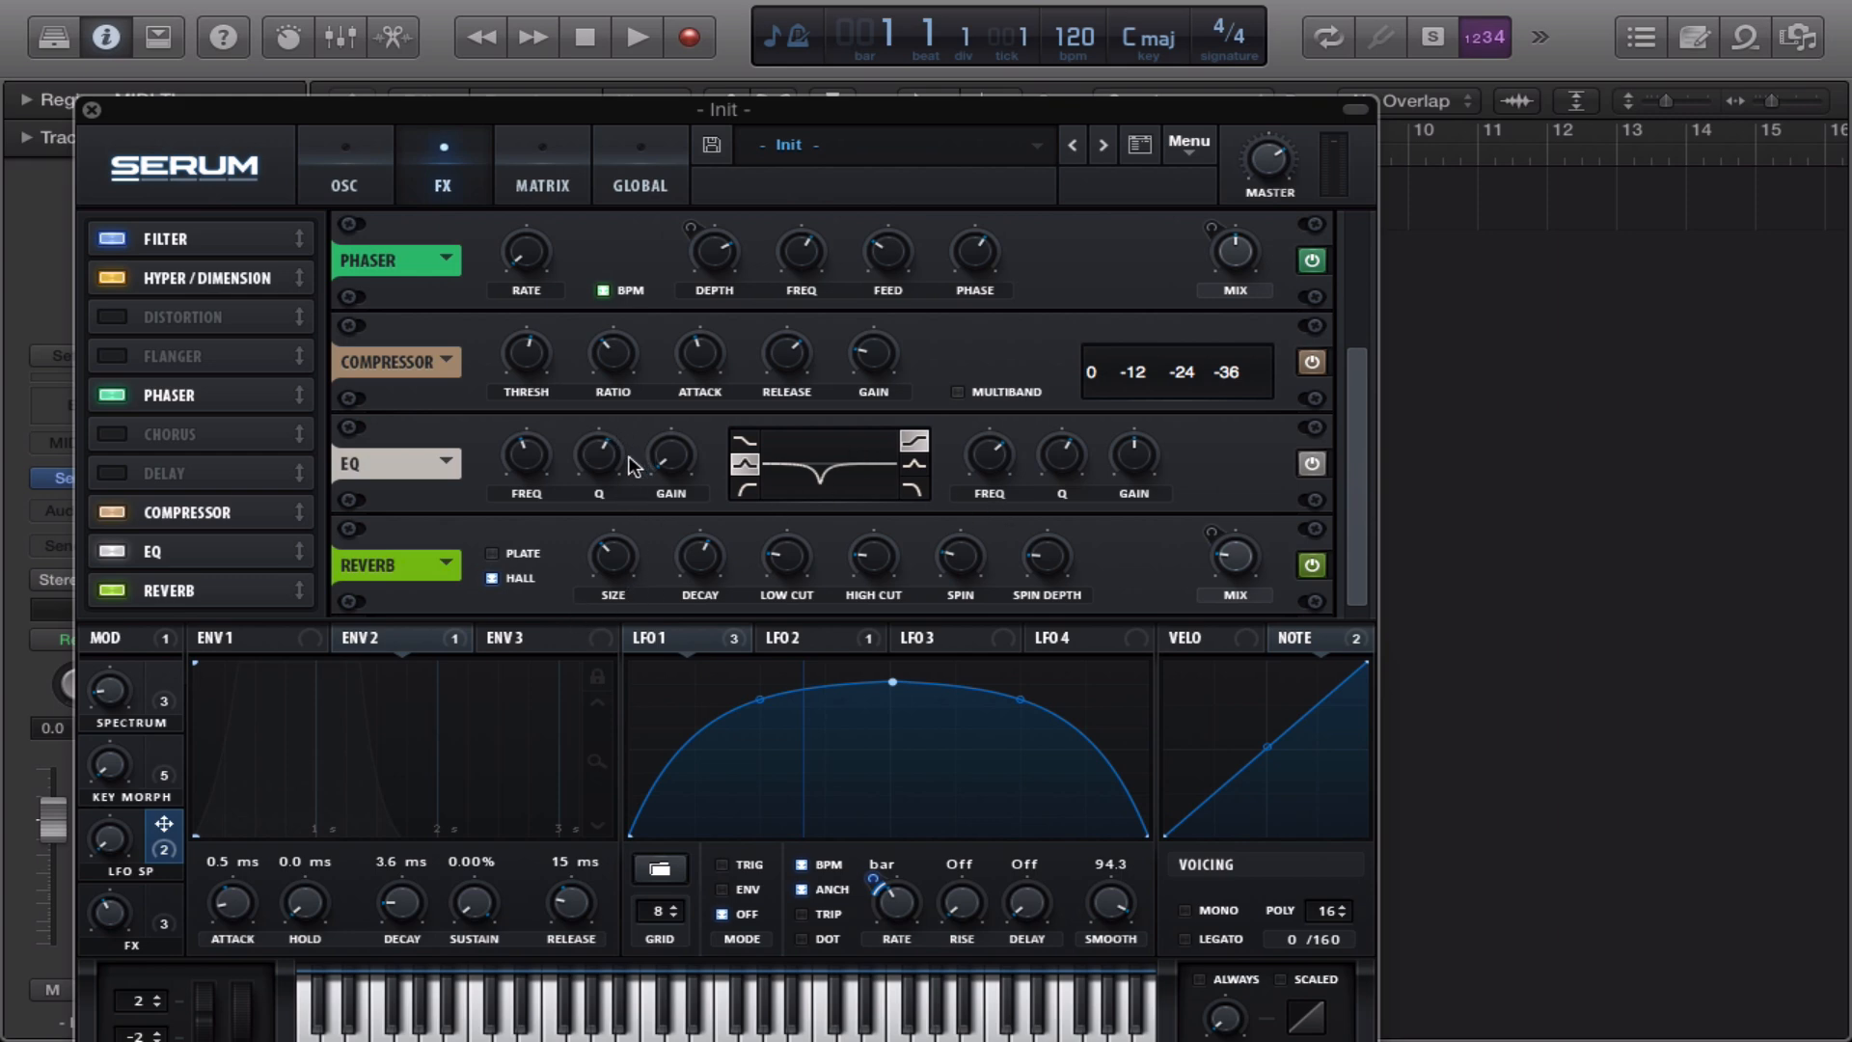
mouse_move(604, 456)
left_mouse_down()
mouse_move(600, 473)
mouse_move(592, 446)
left_mouse_up()
Switch the EQ's low band to a low-cut shape and lower its Q and cutoff frequency
left_click(746, 489)
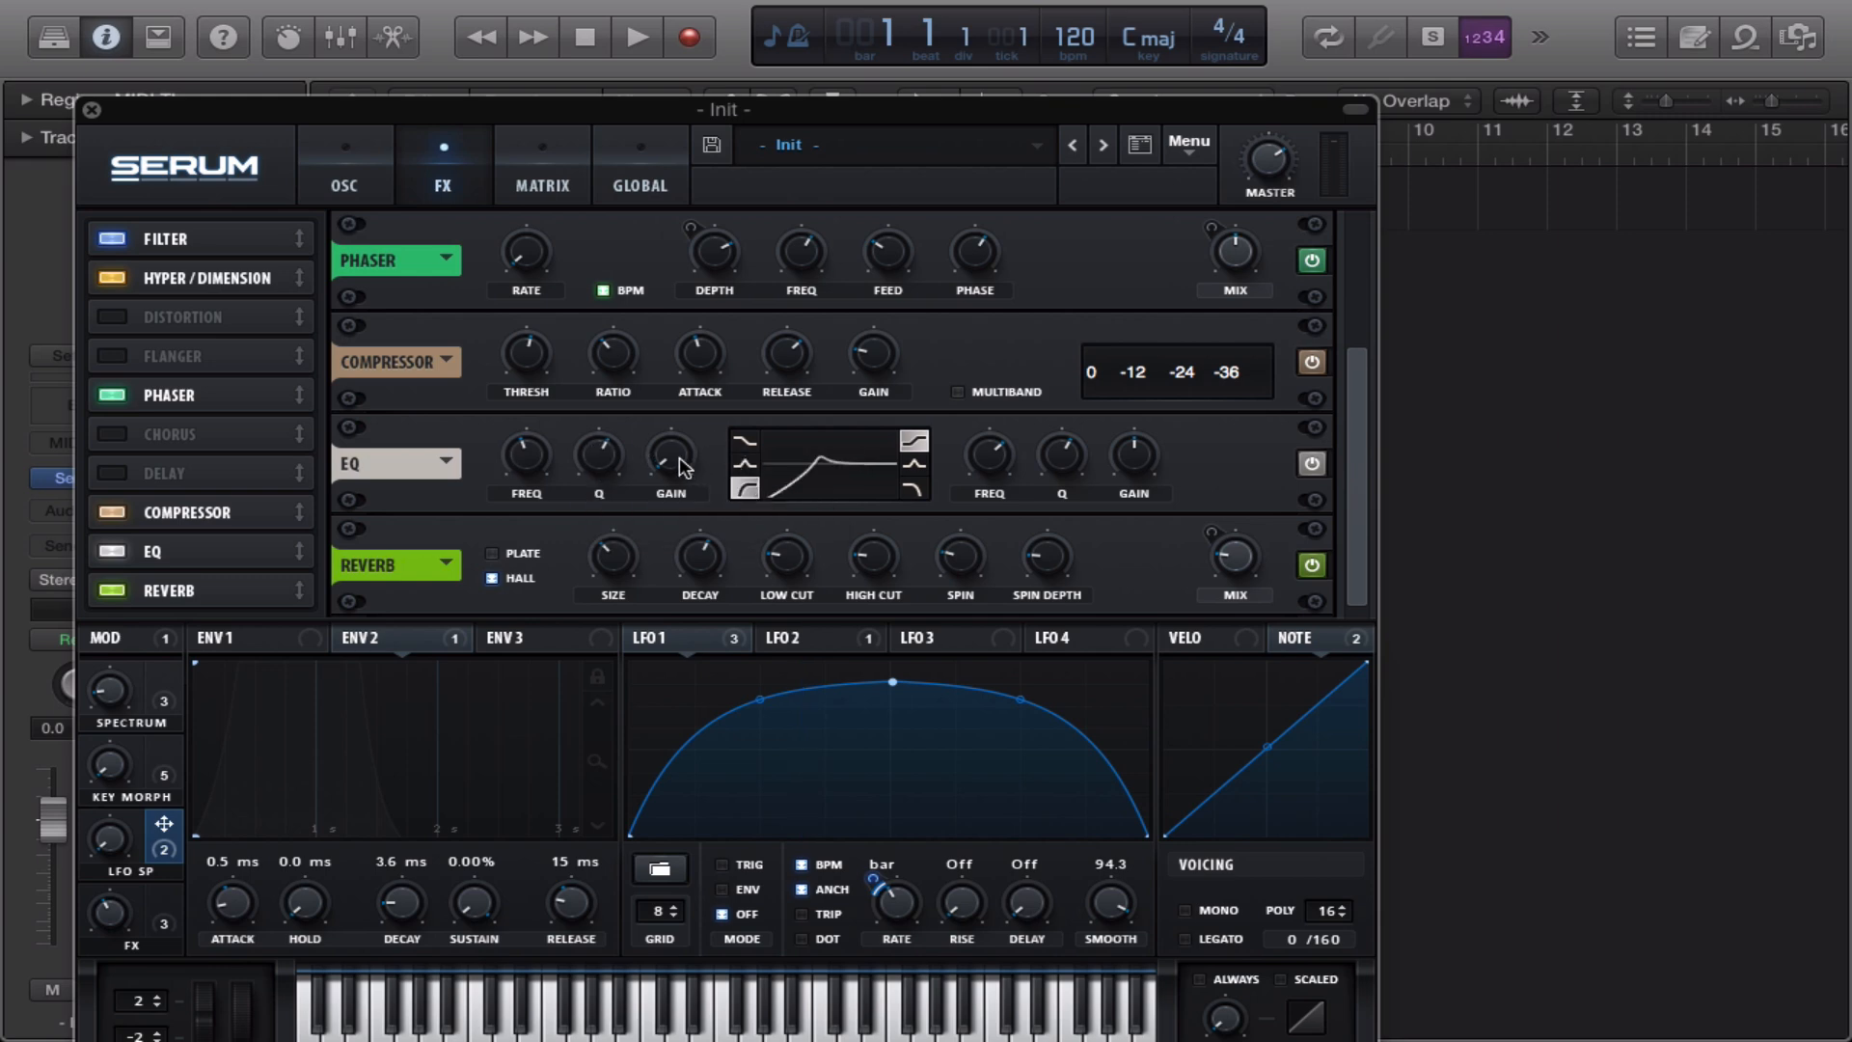
left_click(603, 456)
left_click_drag(529, 460, 514, 500)
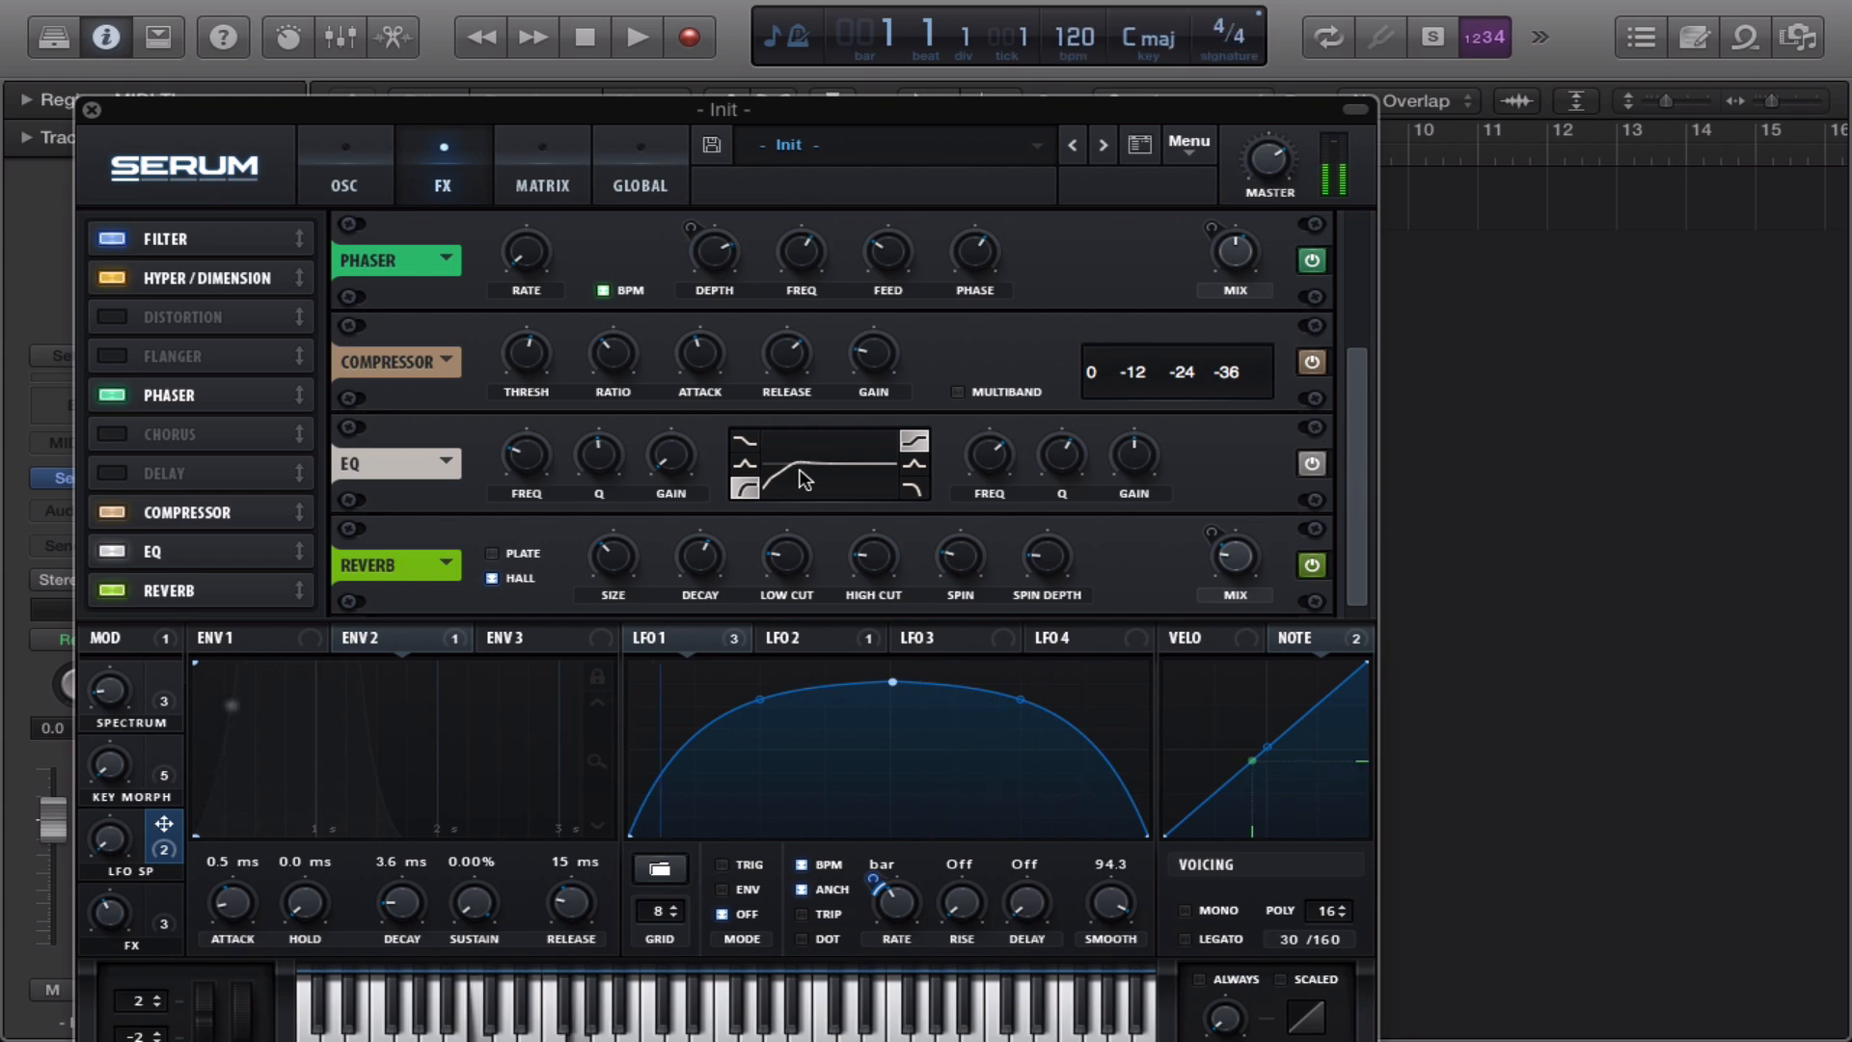
Close the Serum and Musical Typing windows and draw a four-bar MIDI region on the Init track from bar 1
left_click(92, 109)
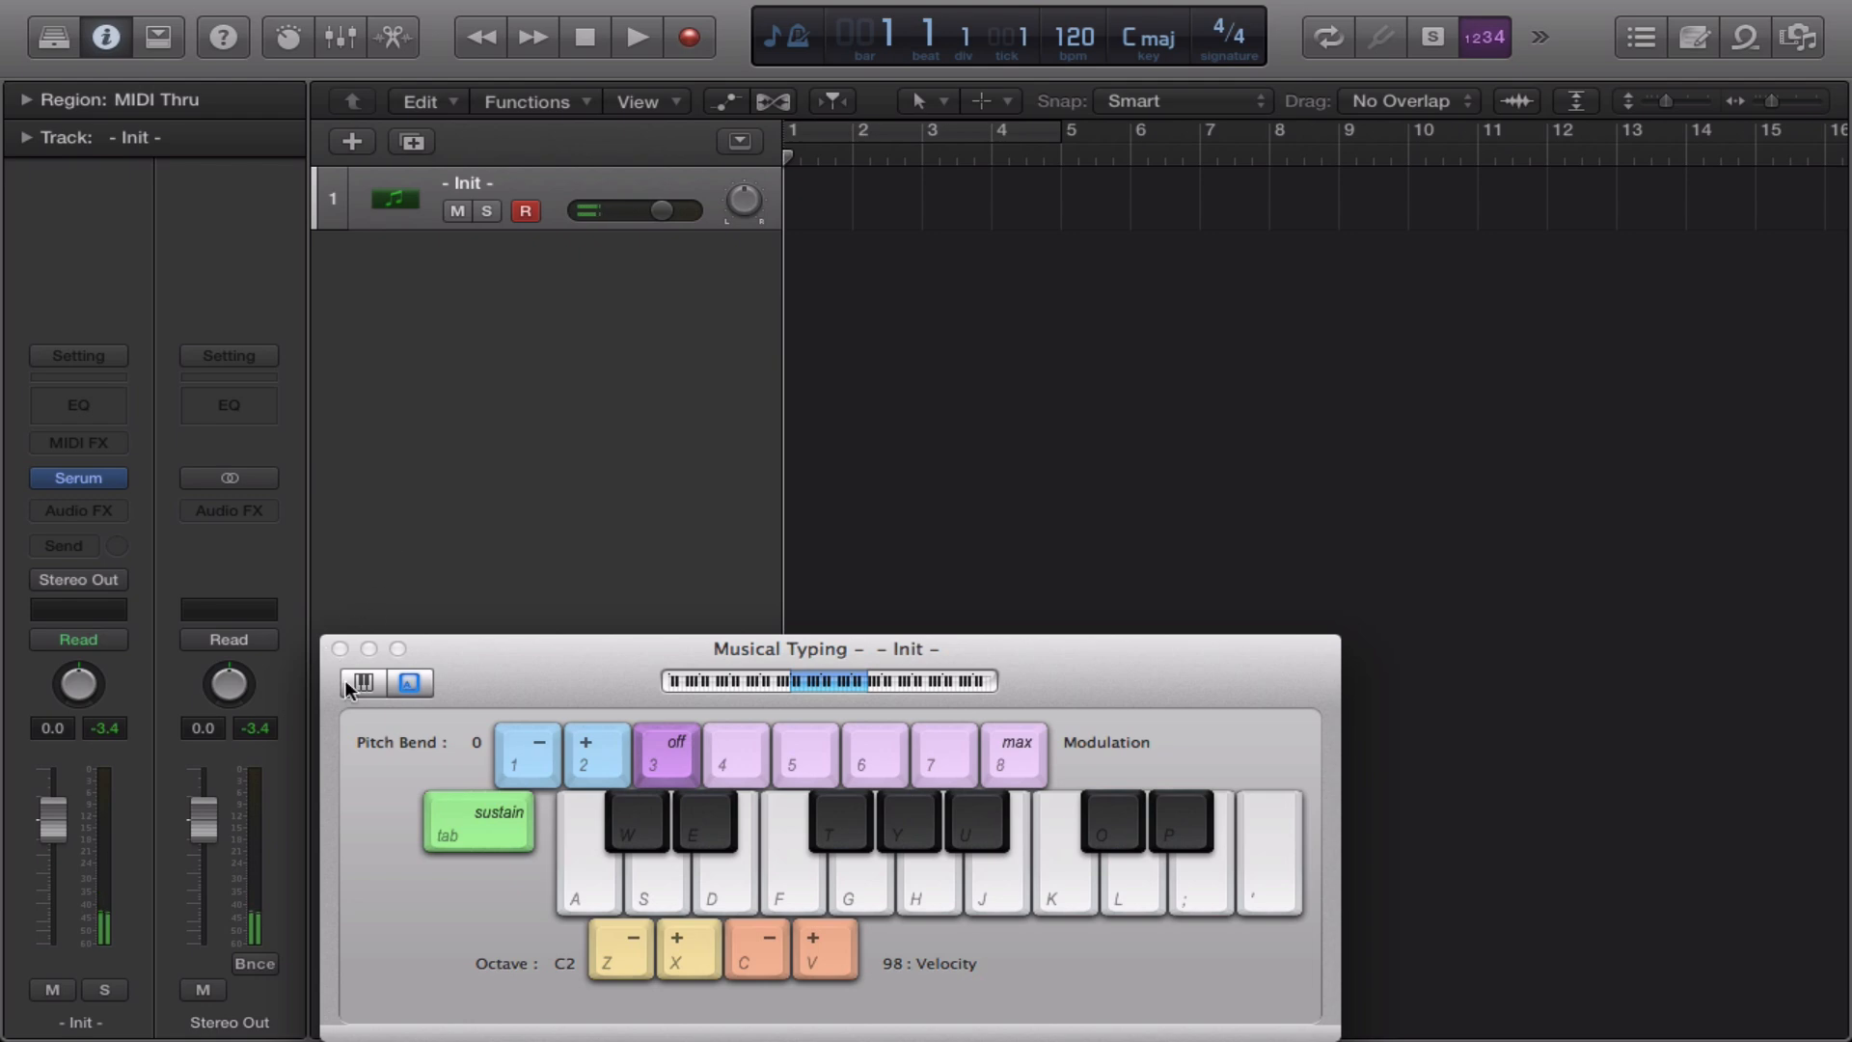
left_click(340, 649)
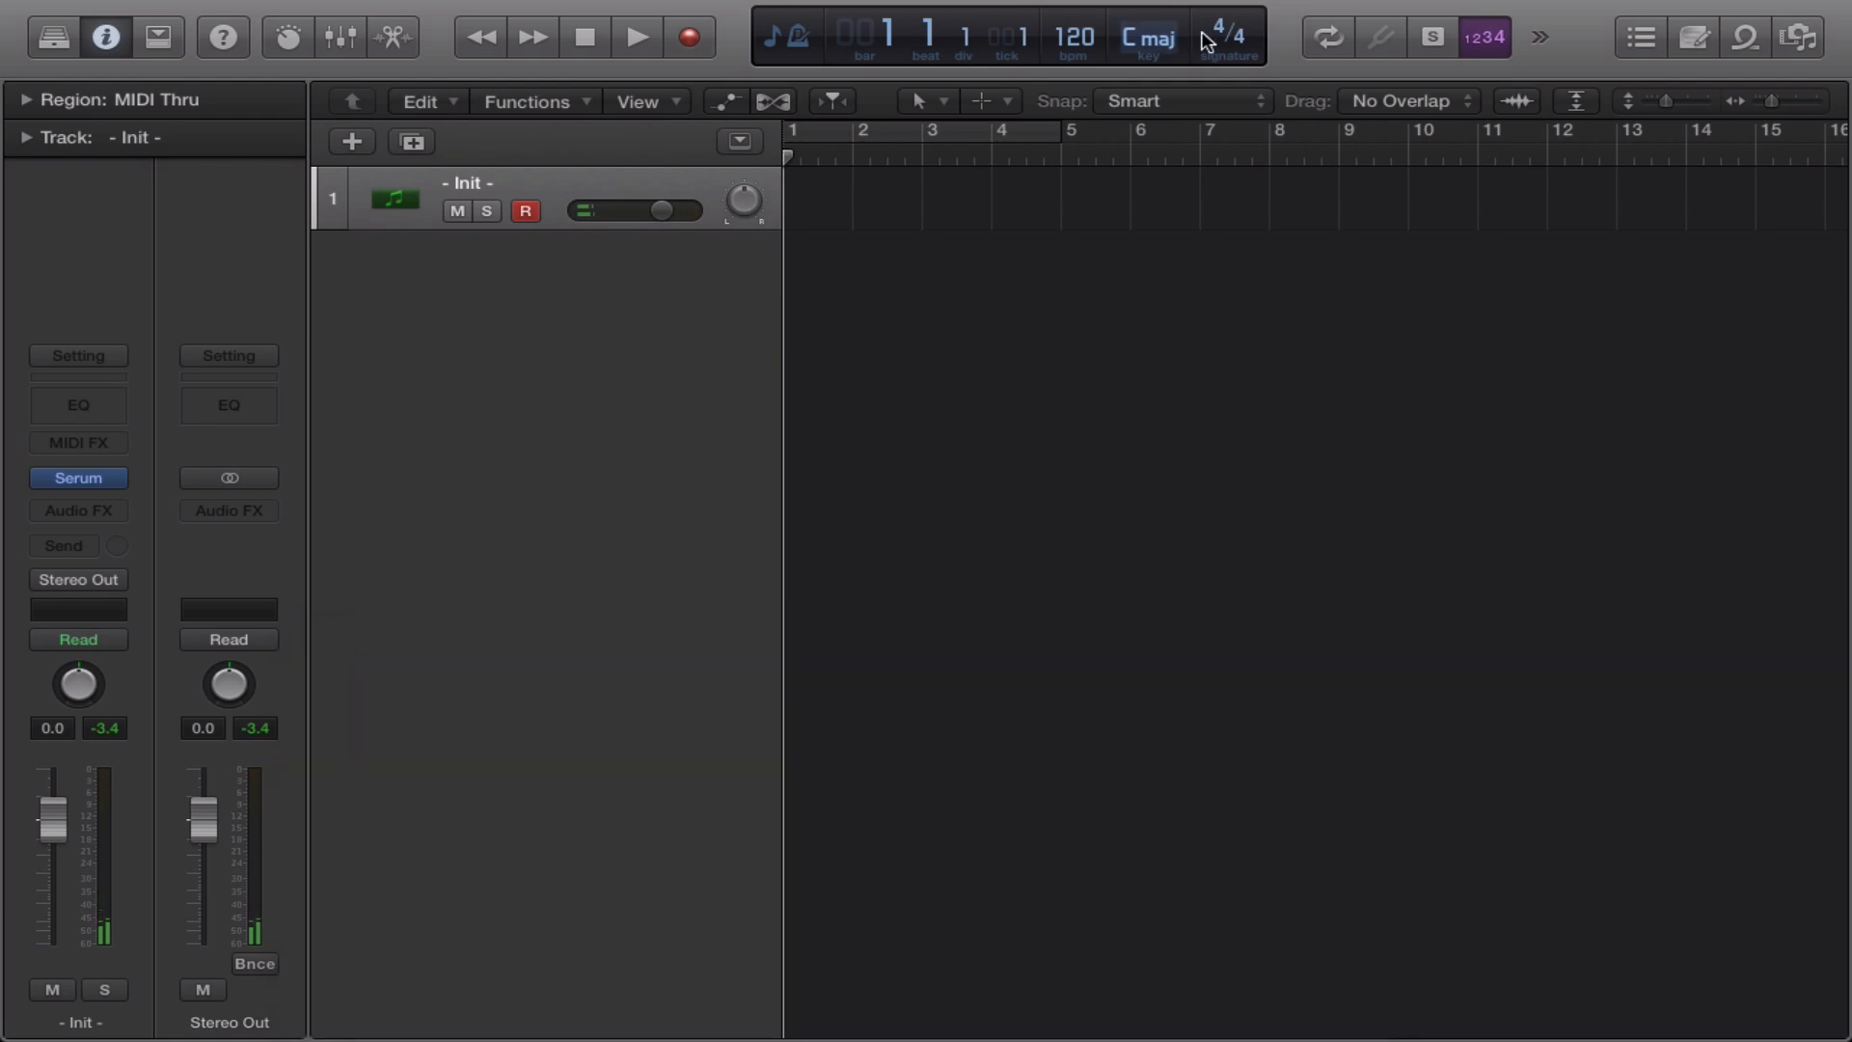
left_click(1009, 98)
left_click(1009, 166)
left_click(818, 203)
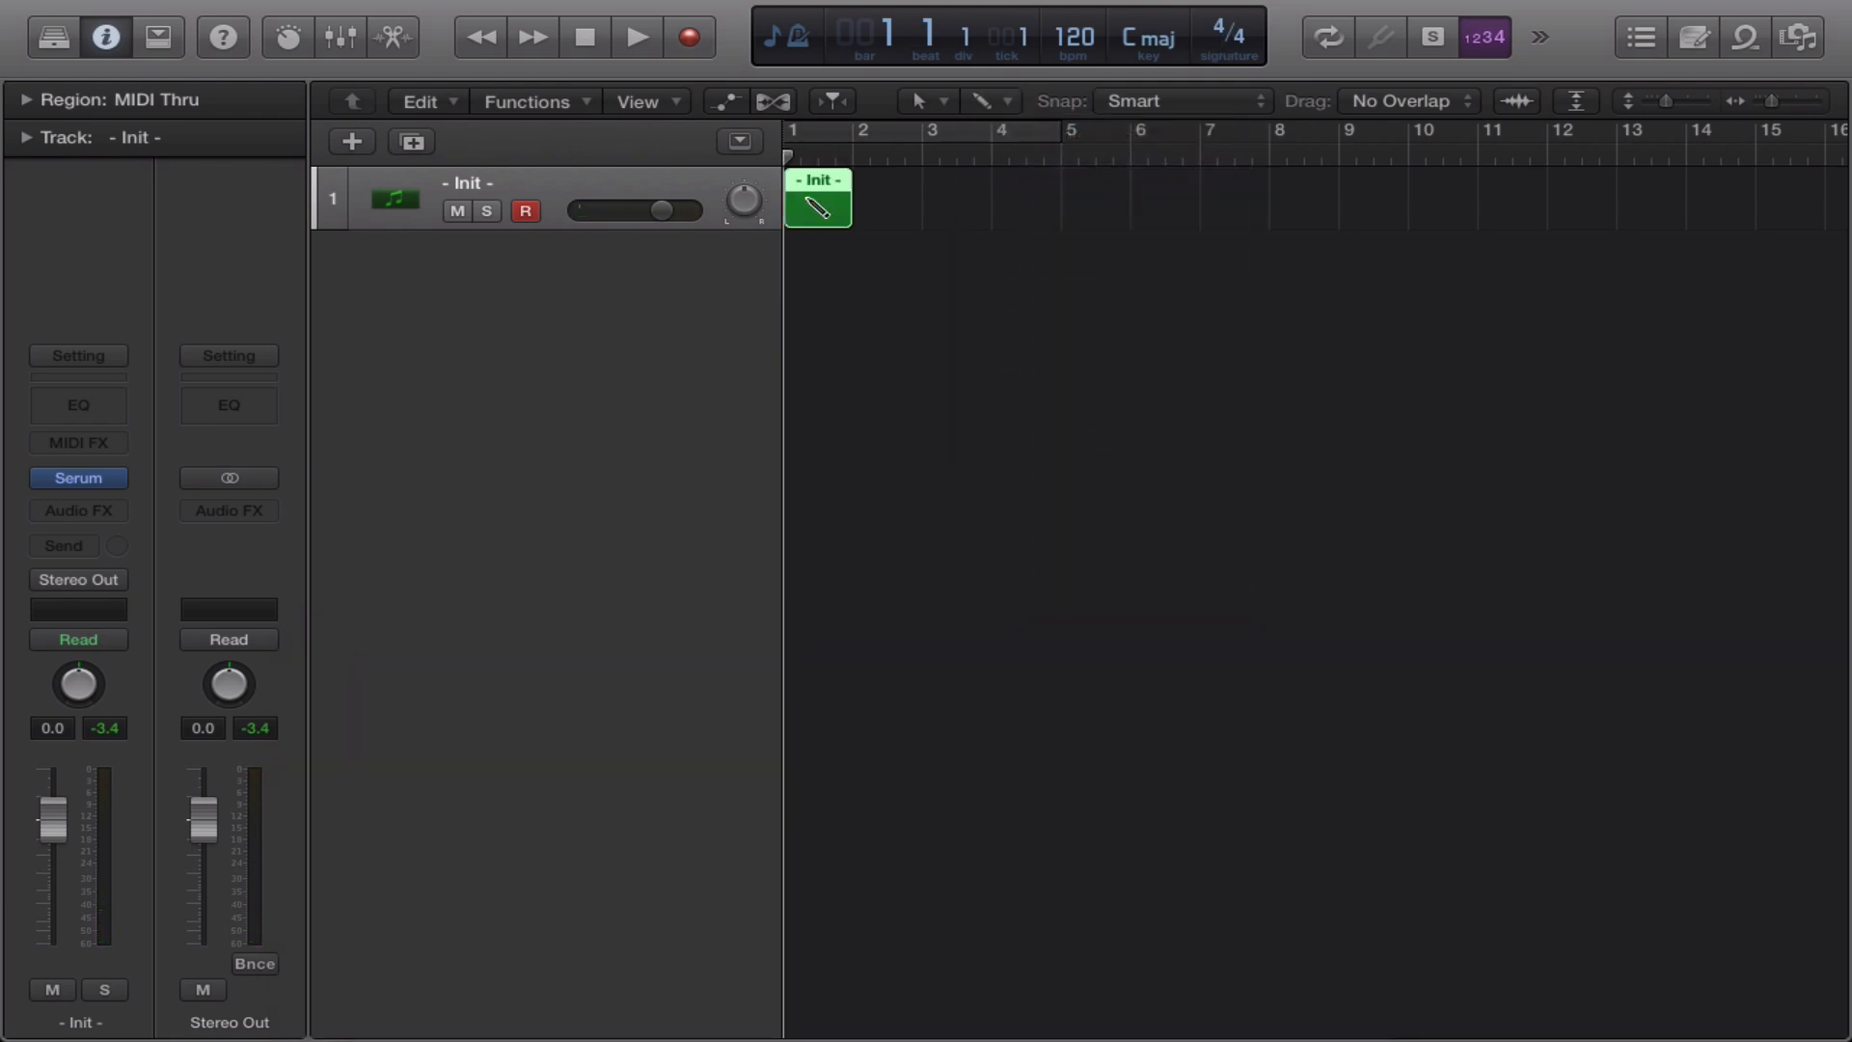
left_click_drag(848, 207, 1060, 224)
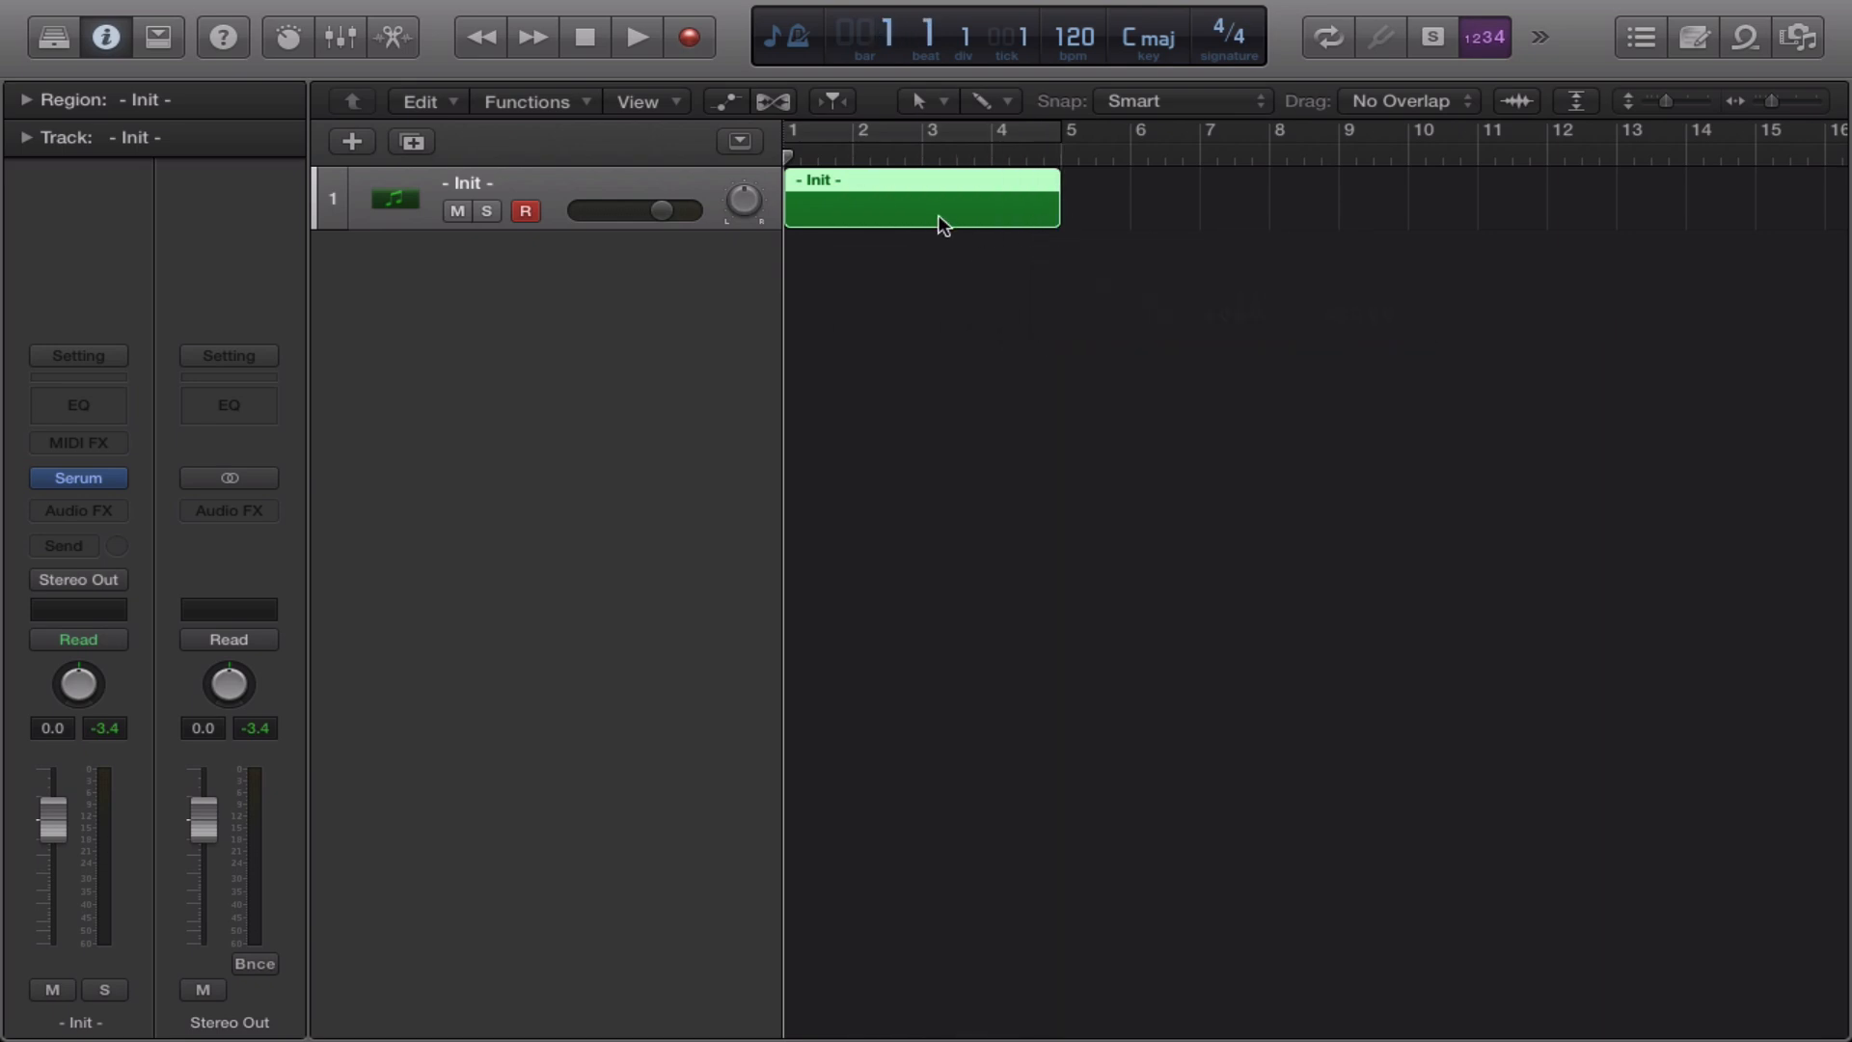
Open the region in the piano roll and draw a one-bar C3 note at bar 1
double_click(932, 224)
left_click_drag(886, 718, 853, 303)
left_click(738, 519)
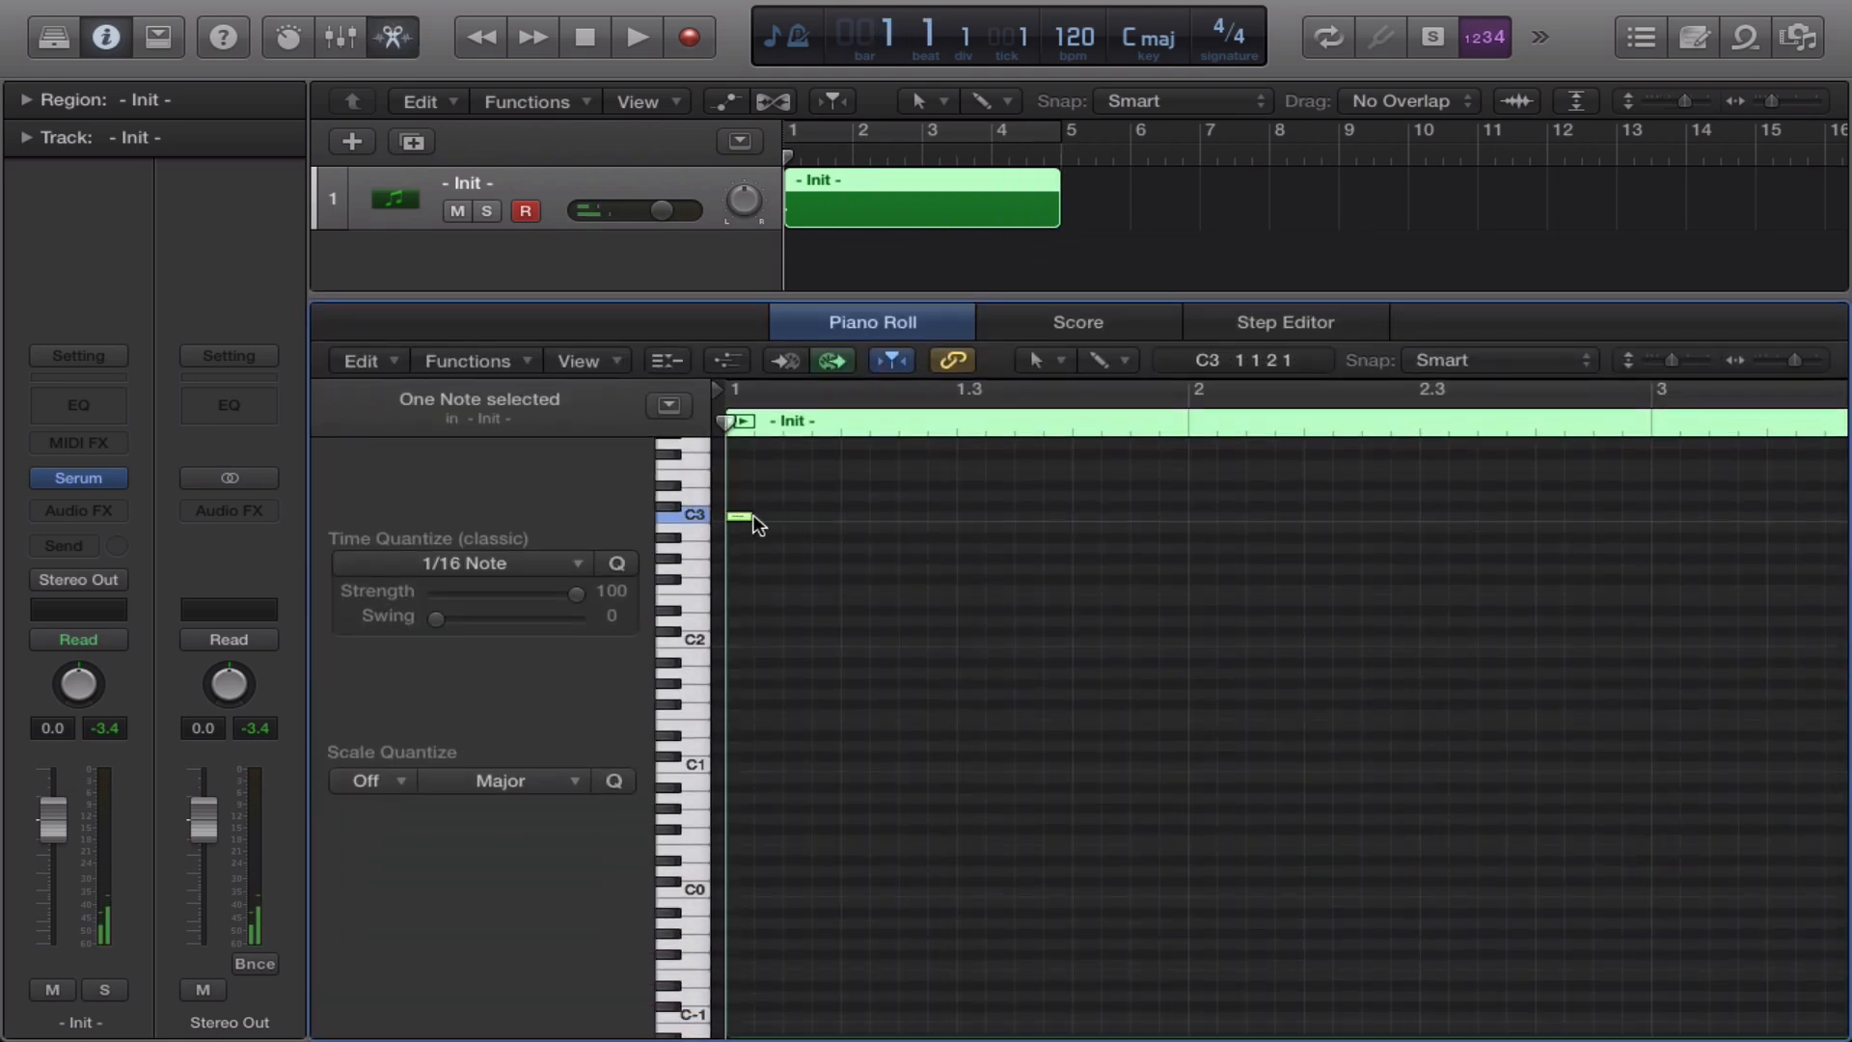
left_click_drag(753, 518, 1186, 519)
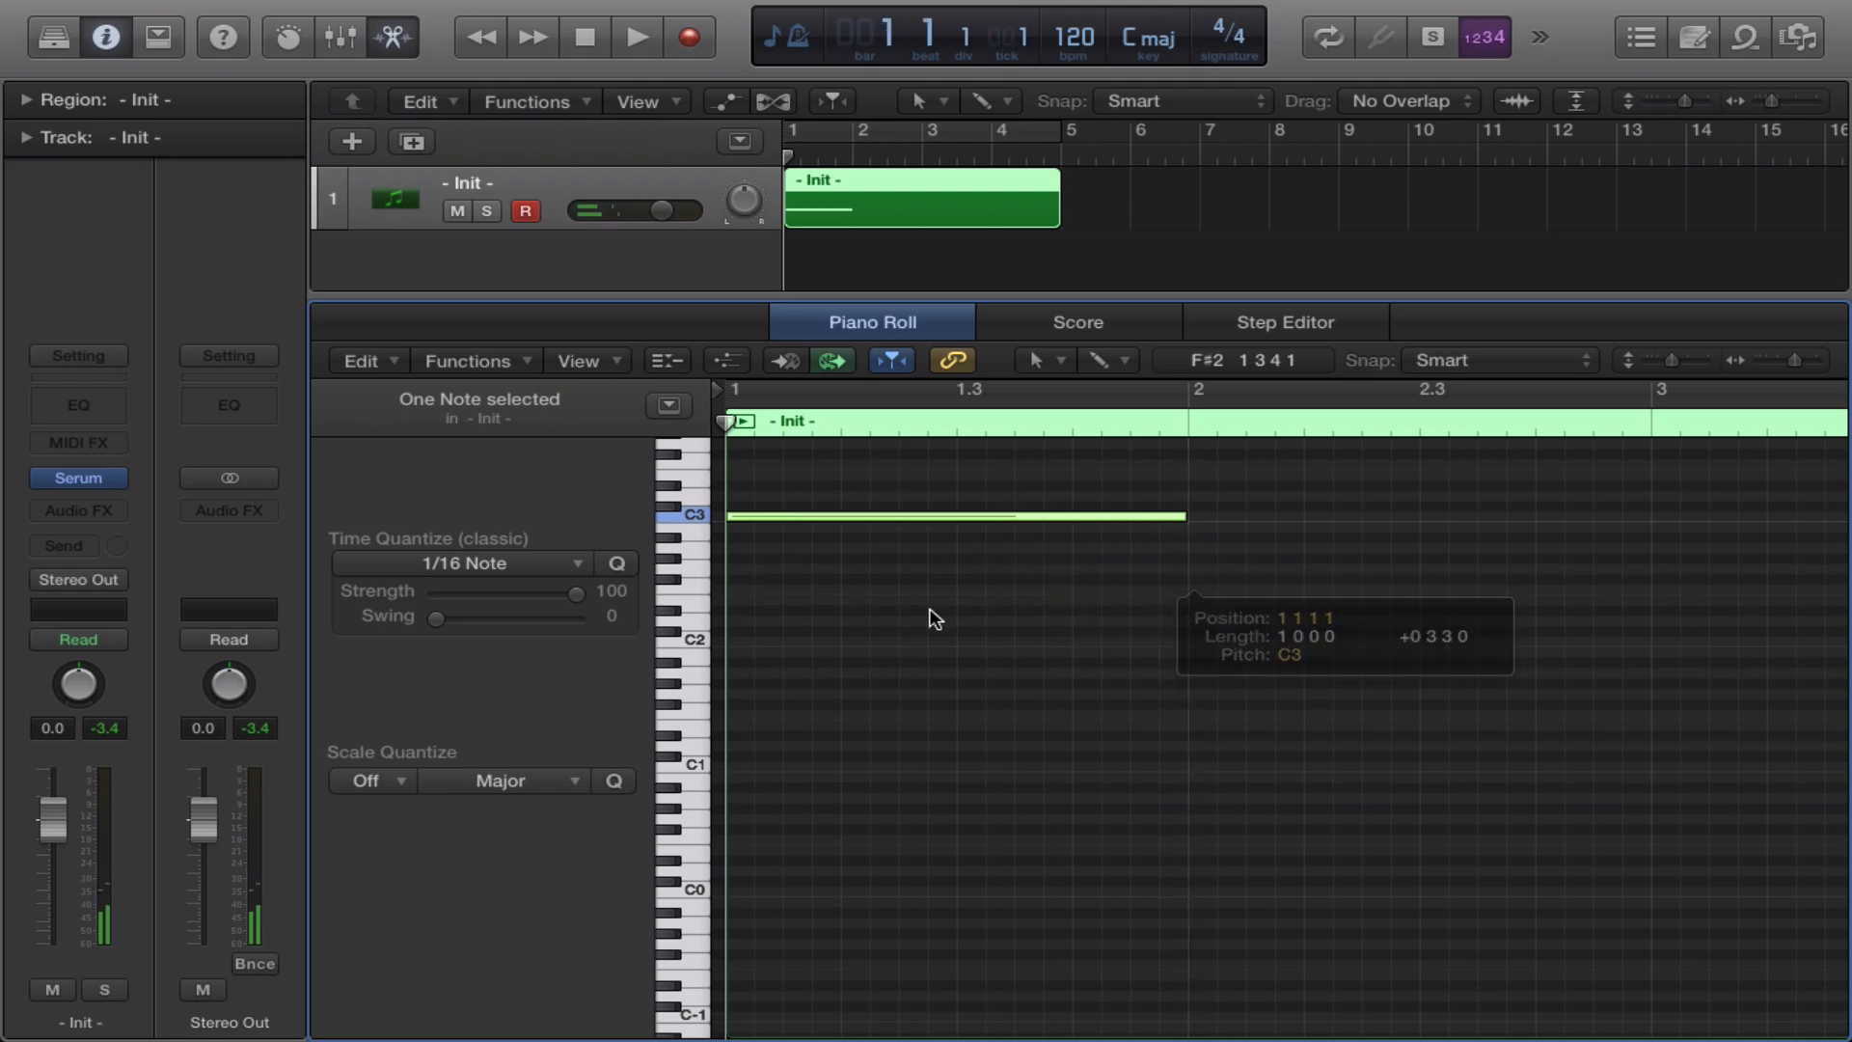
Complete the bar 1 chord with one-bar notes on C2, G2 and D#3
left_click(740, 641)
left_click(743, 484)
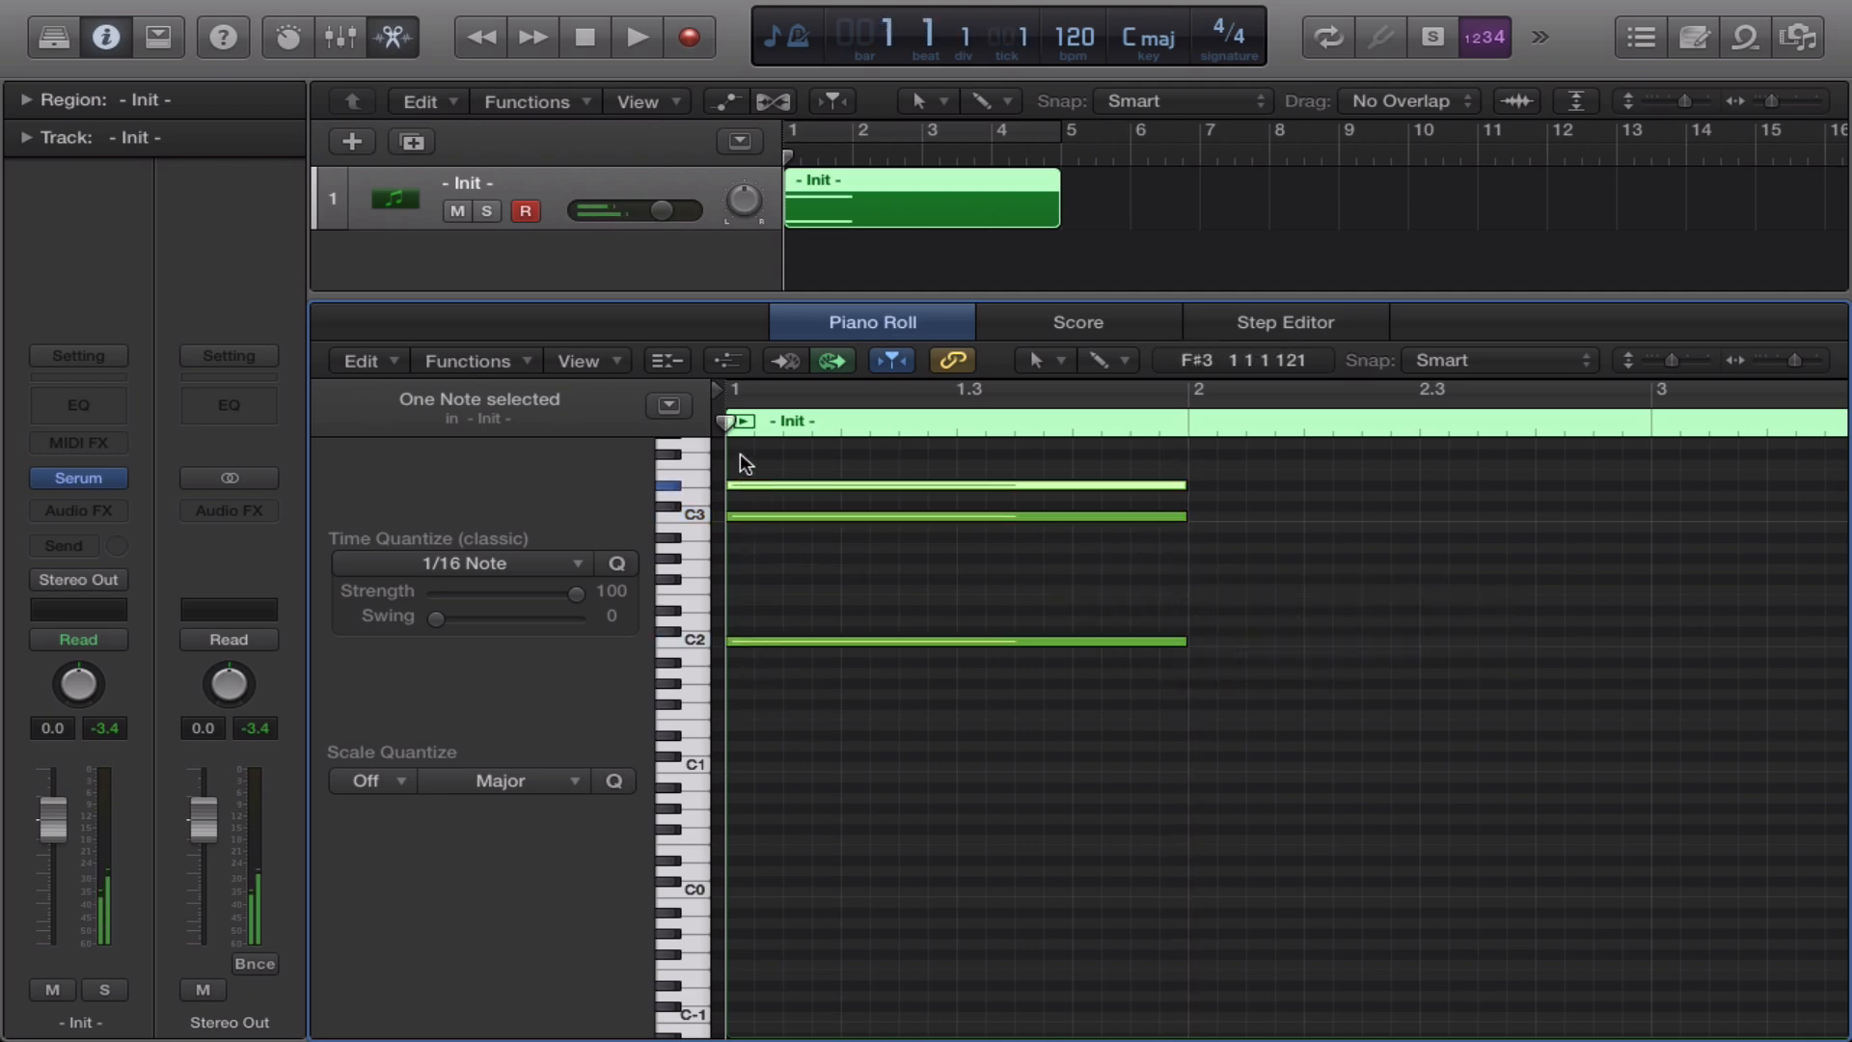
left_click_drag(760, 465, 764, 537)
left_click(749, 517)
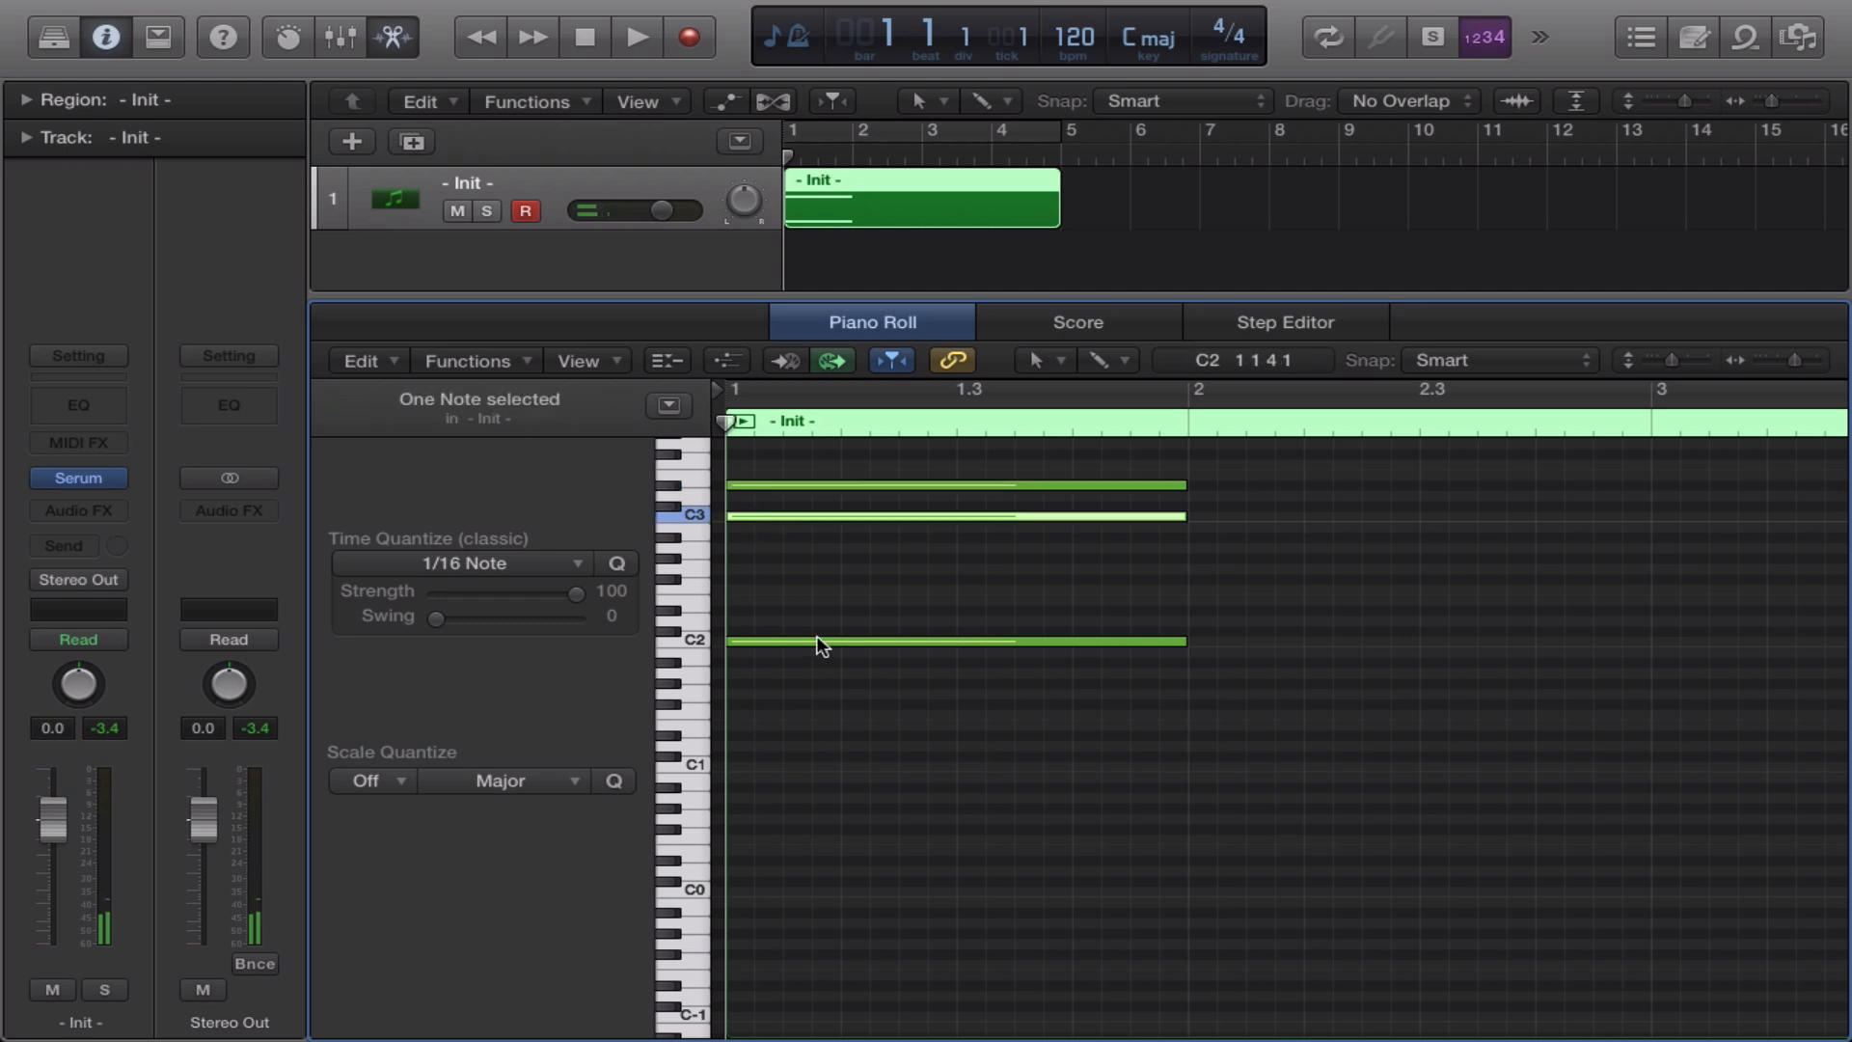
left_click(733, 577)
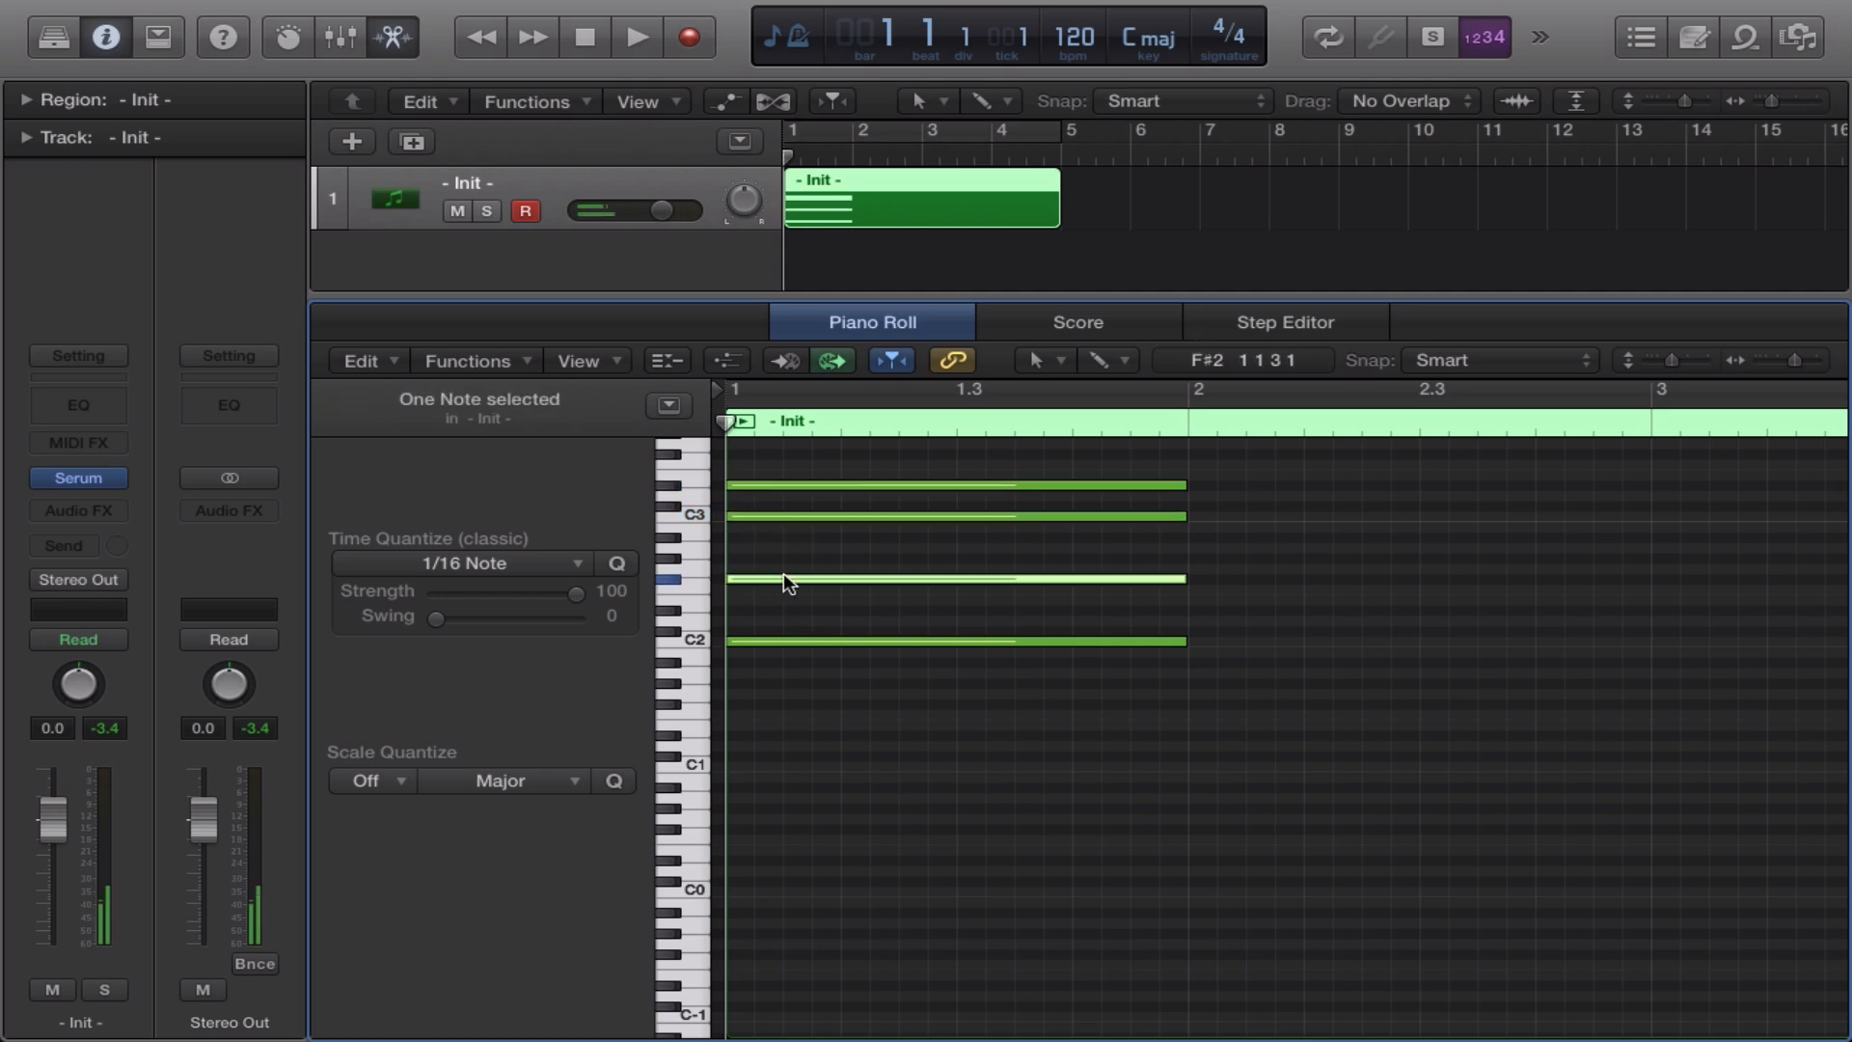
left_click_drag(786, 581, 782, 568)
Draw a one-bar chord of A#1, D2 and F2 at bar 2
left_click(1202, 640)
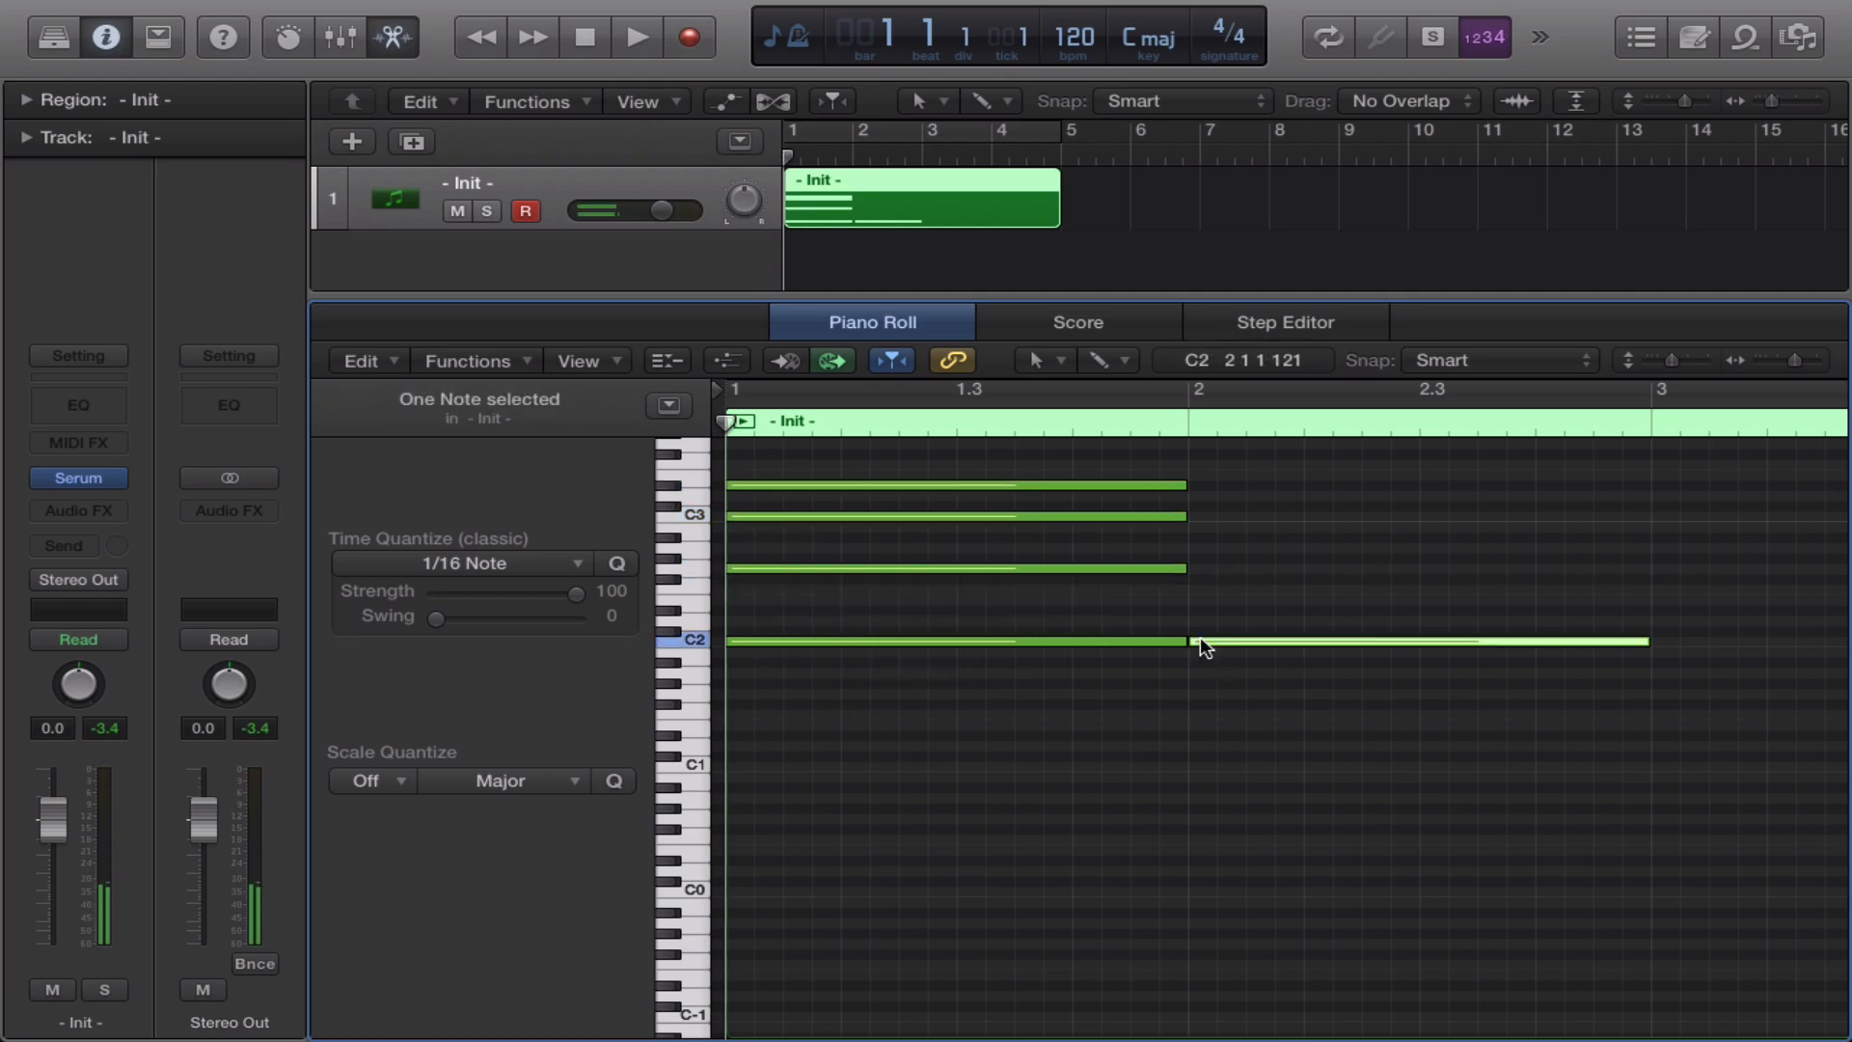
left_click_drag(1216, 646, 1199, 669)
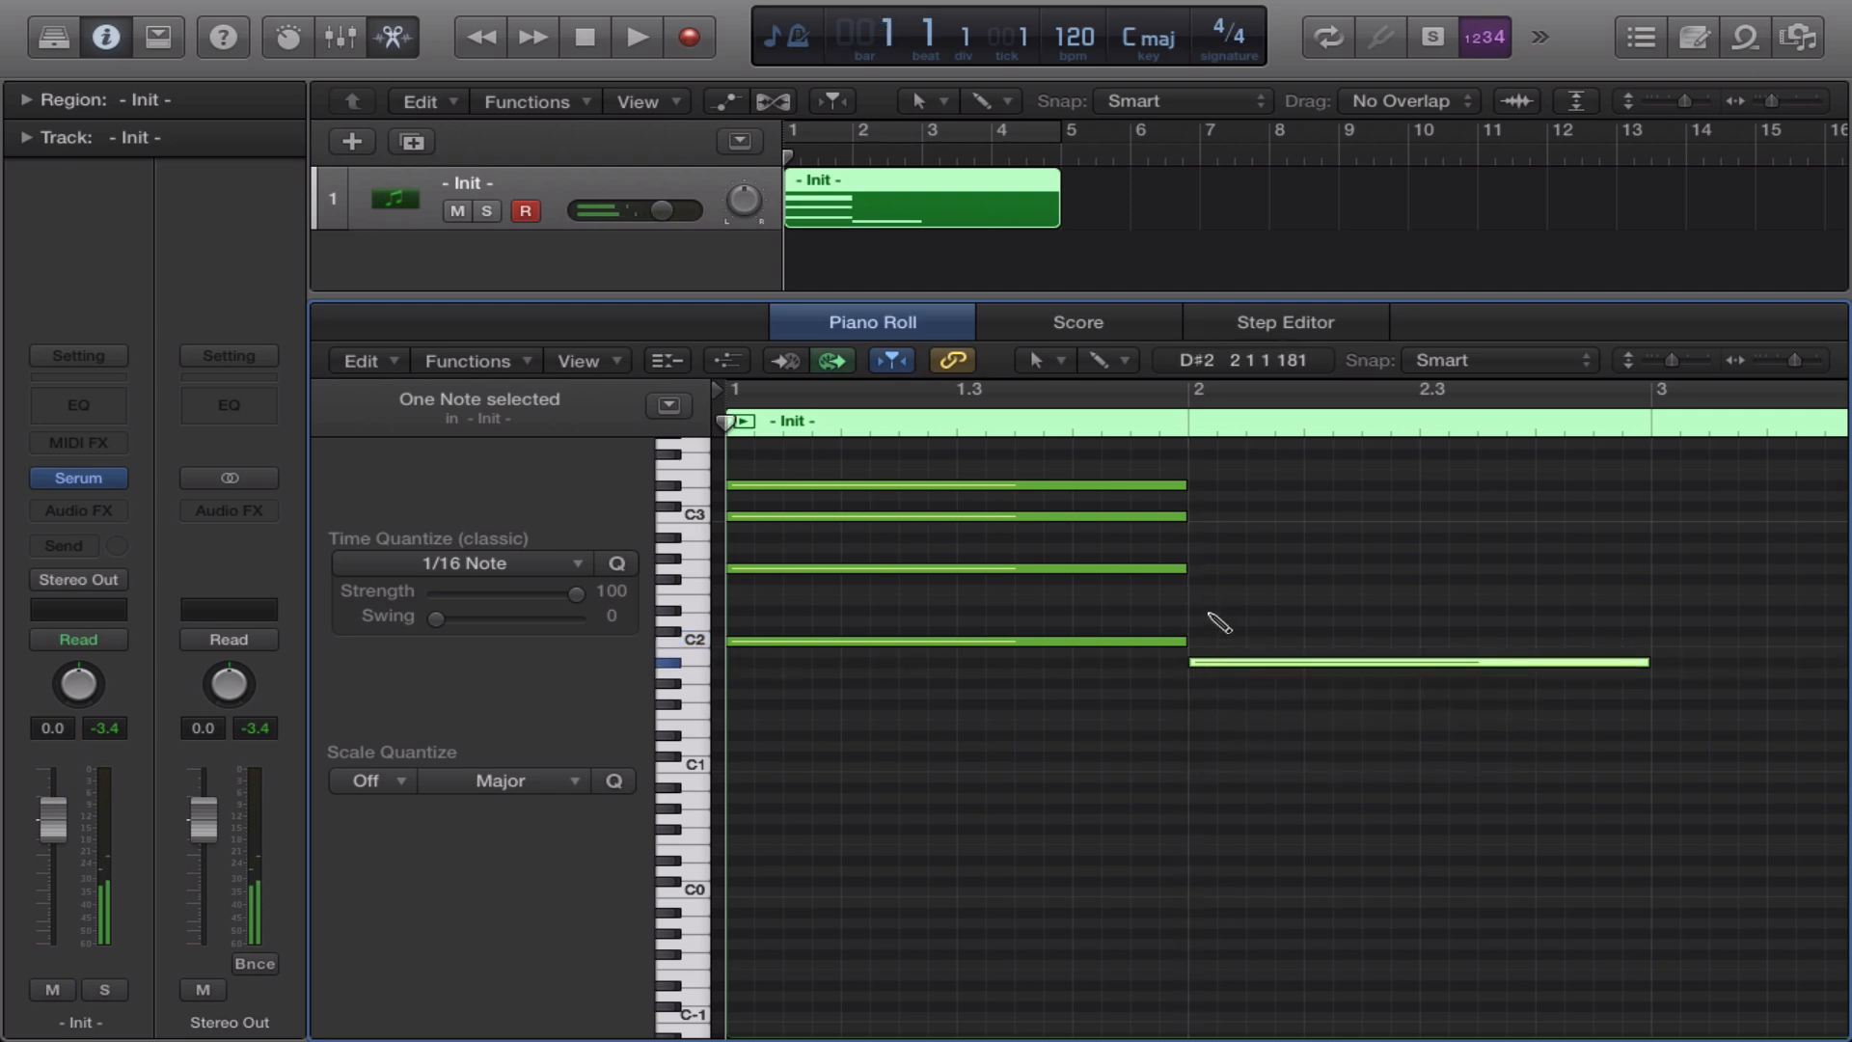
left_click(1213, 609)
left_click(1199, 569)
scroll(1241, 690, "right", 3)
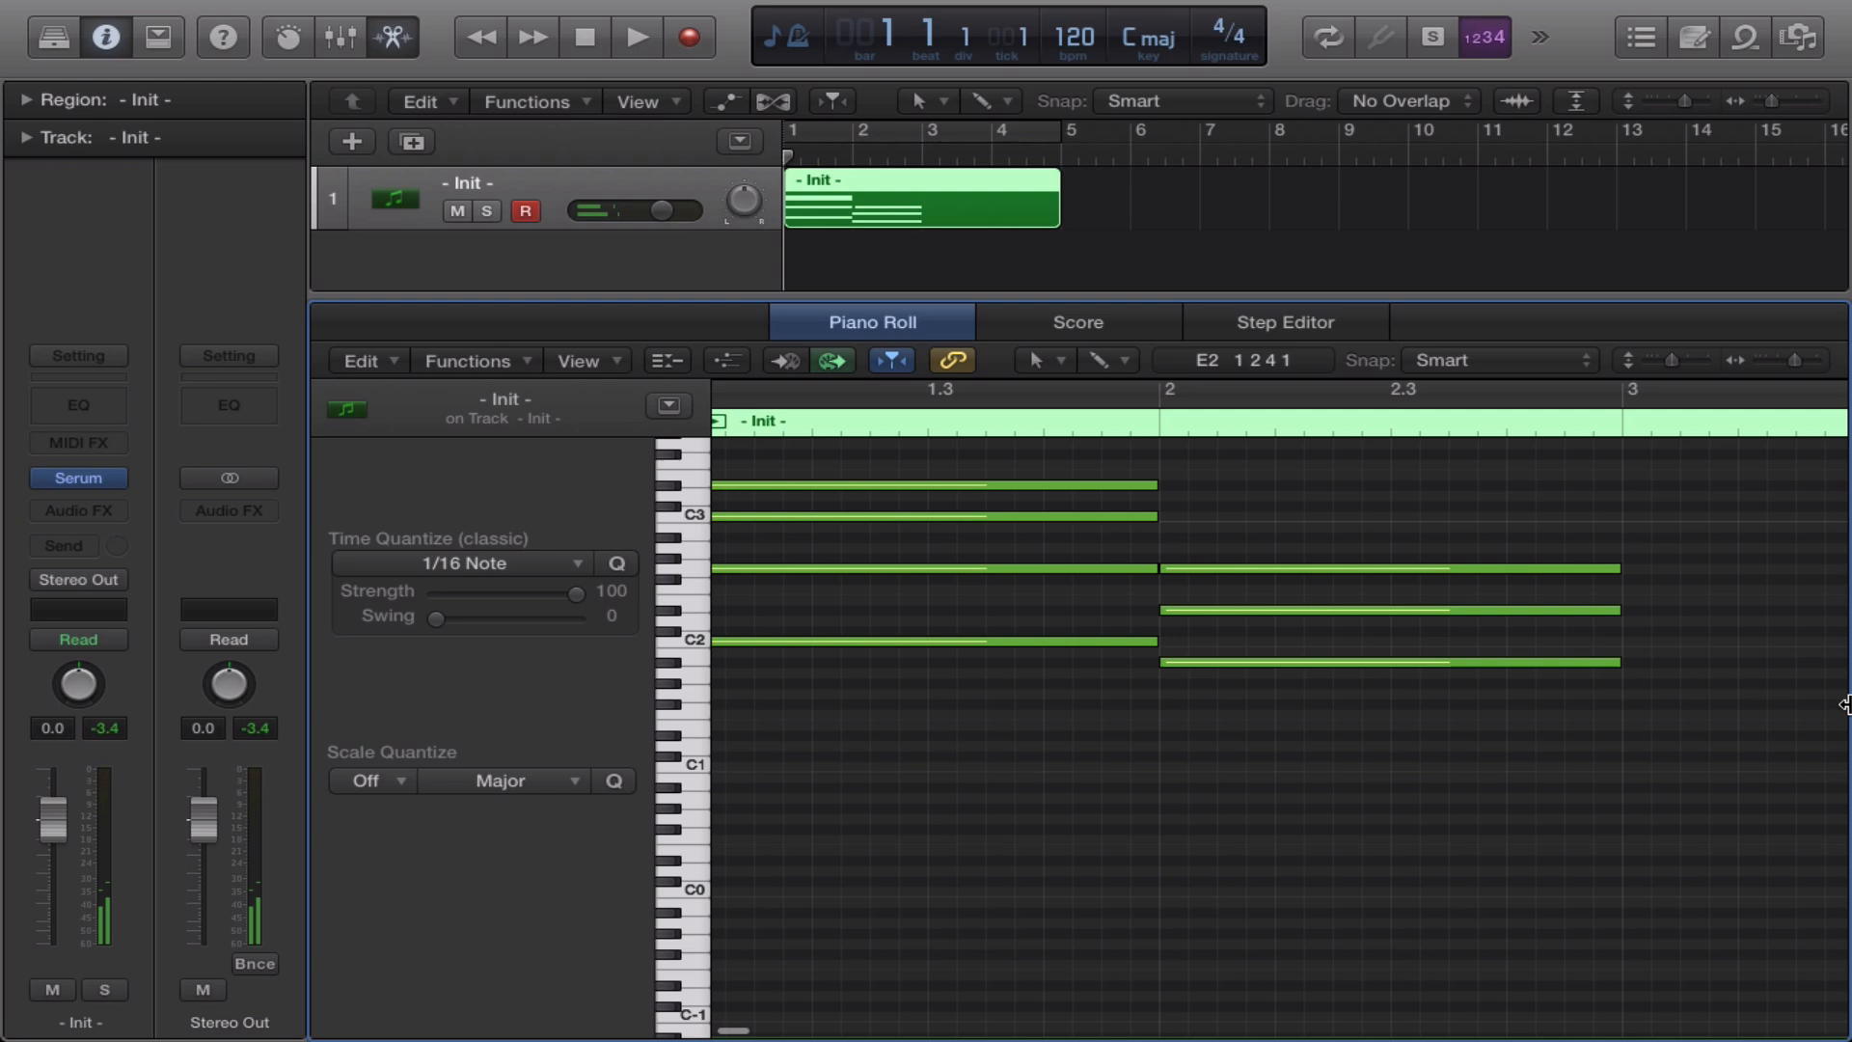
left_click_drag(1145, 579, 1108, 588)
left_click(1103, 578)
Move the bar 2 chord up one octave and add a one-bar A#1 bass note beneath it
scroll(1832, 547, "right", 3)
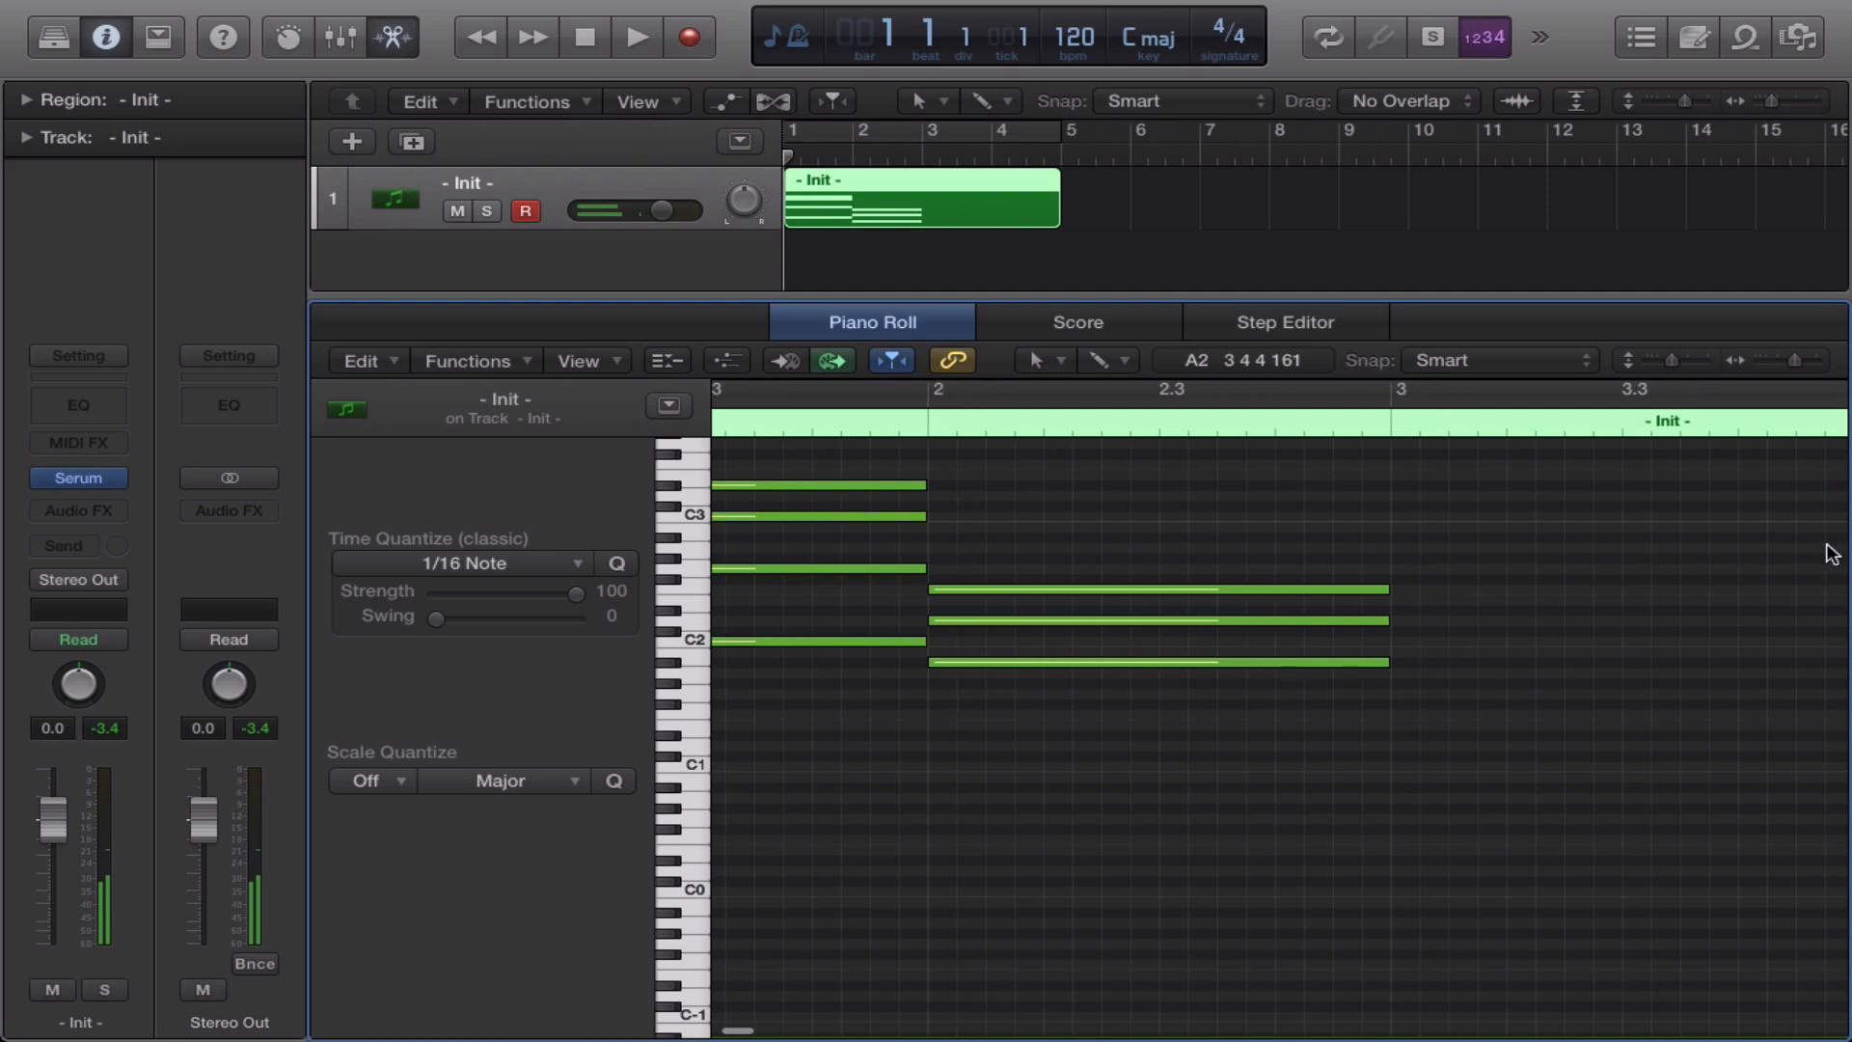
left_click_drag(1112, 707, 1112, 541)
left_click_drag(1084, 656, 1096, 536)
left_click(955, 663)
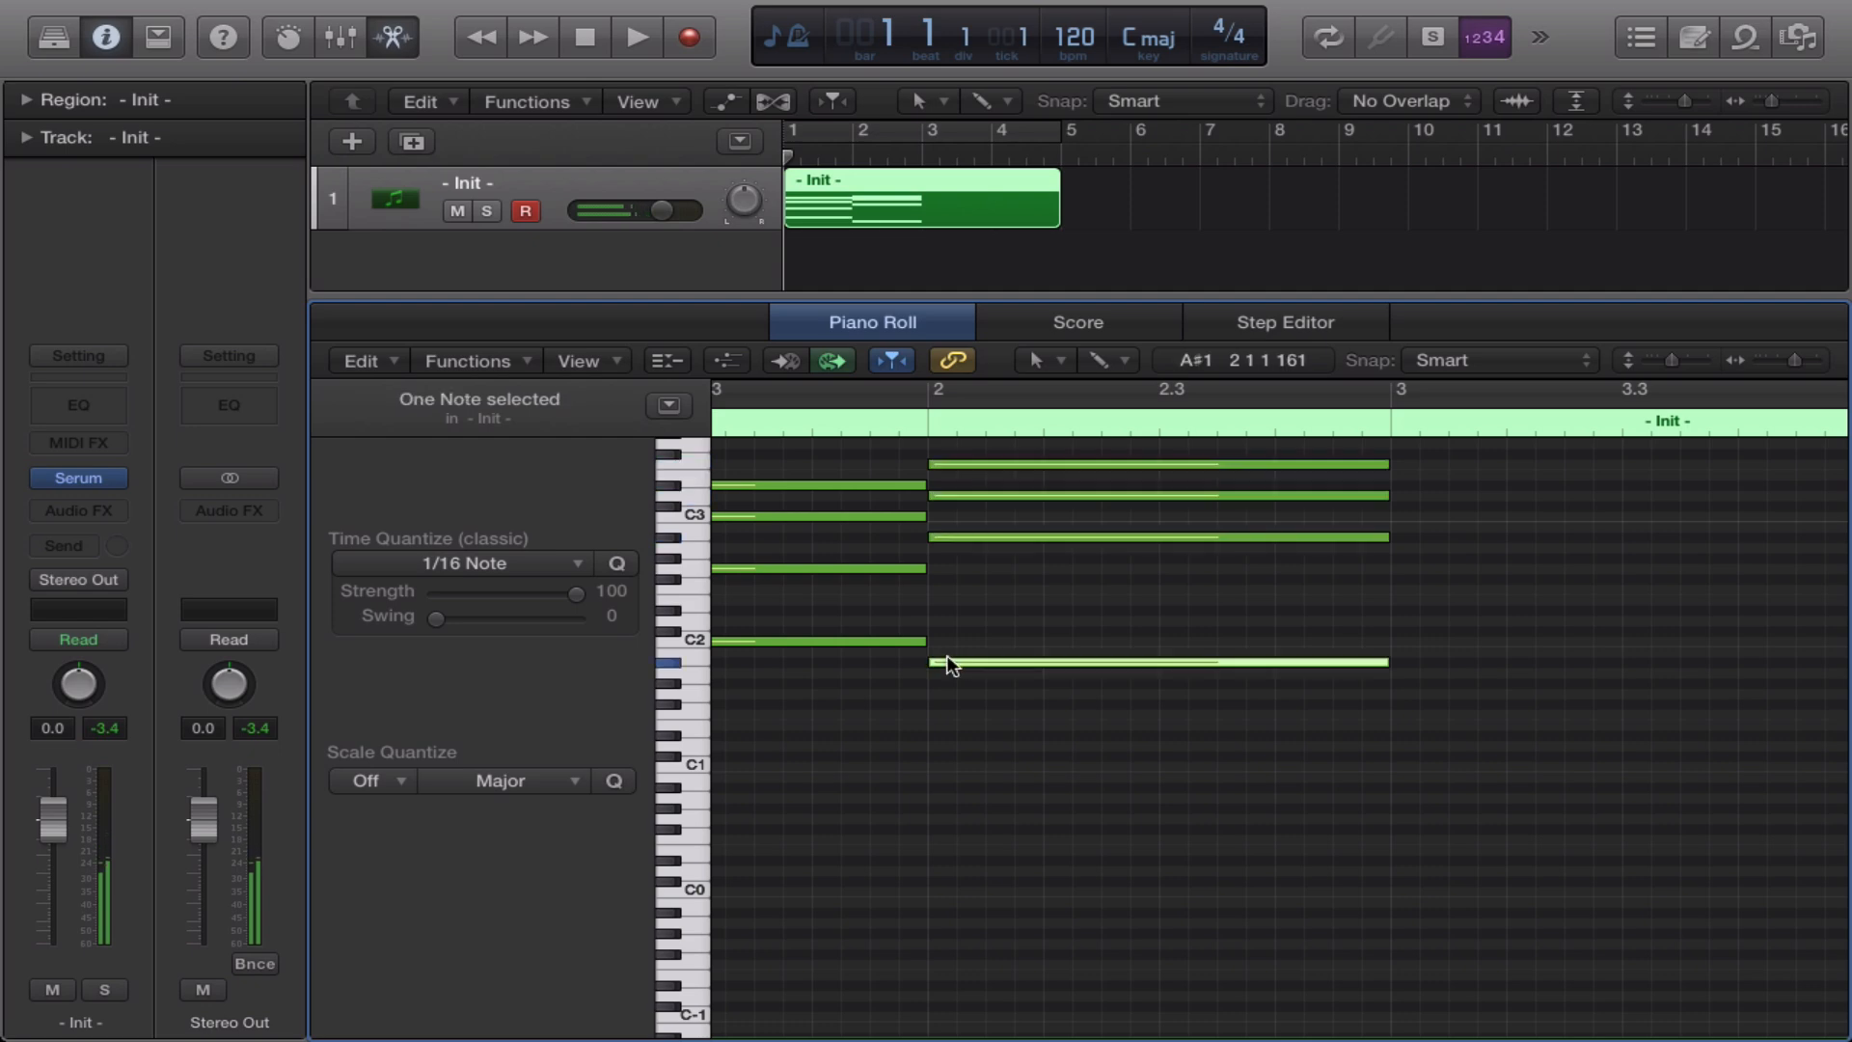
Play back the first two chords and deselect the notes
key("space")
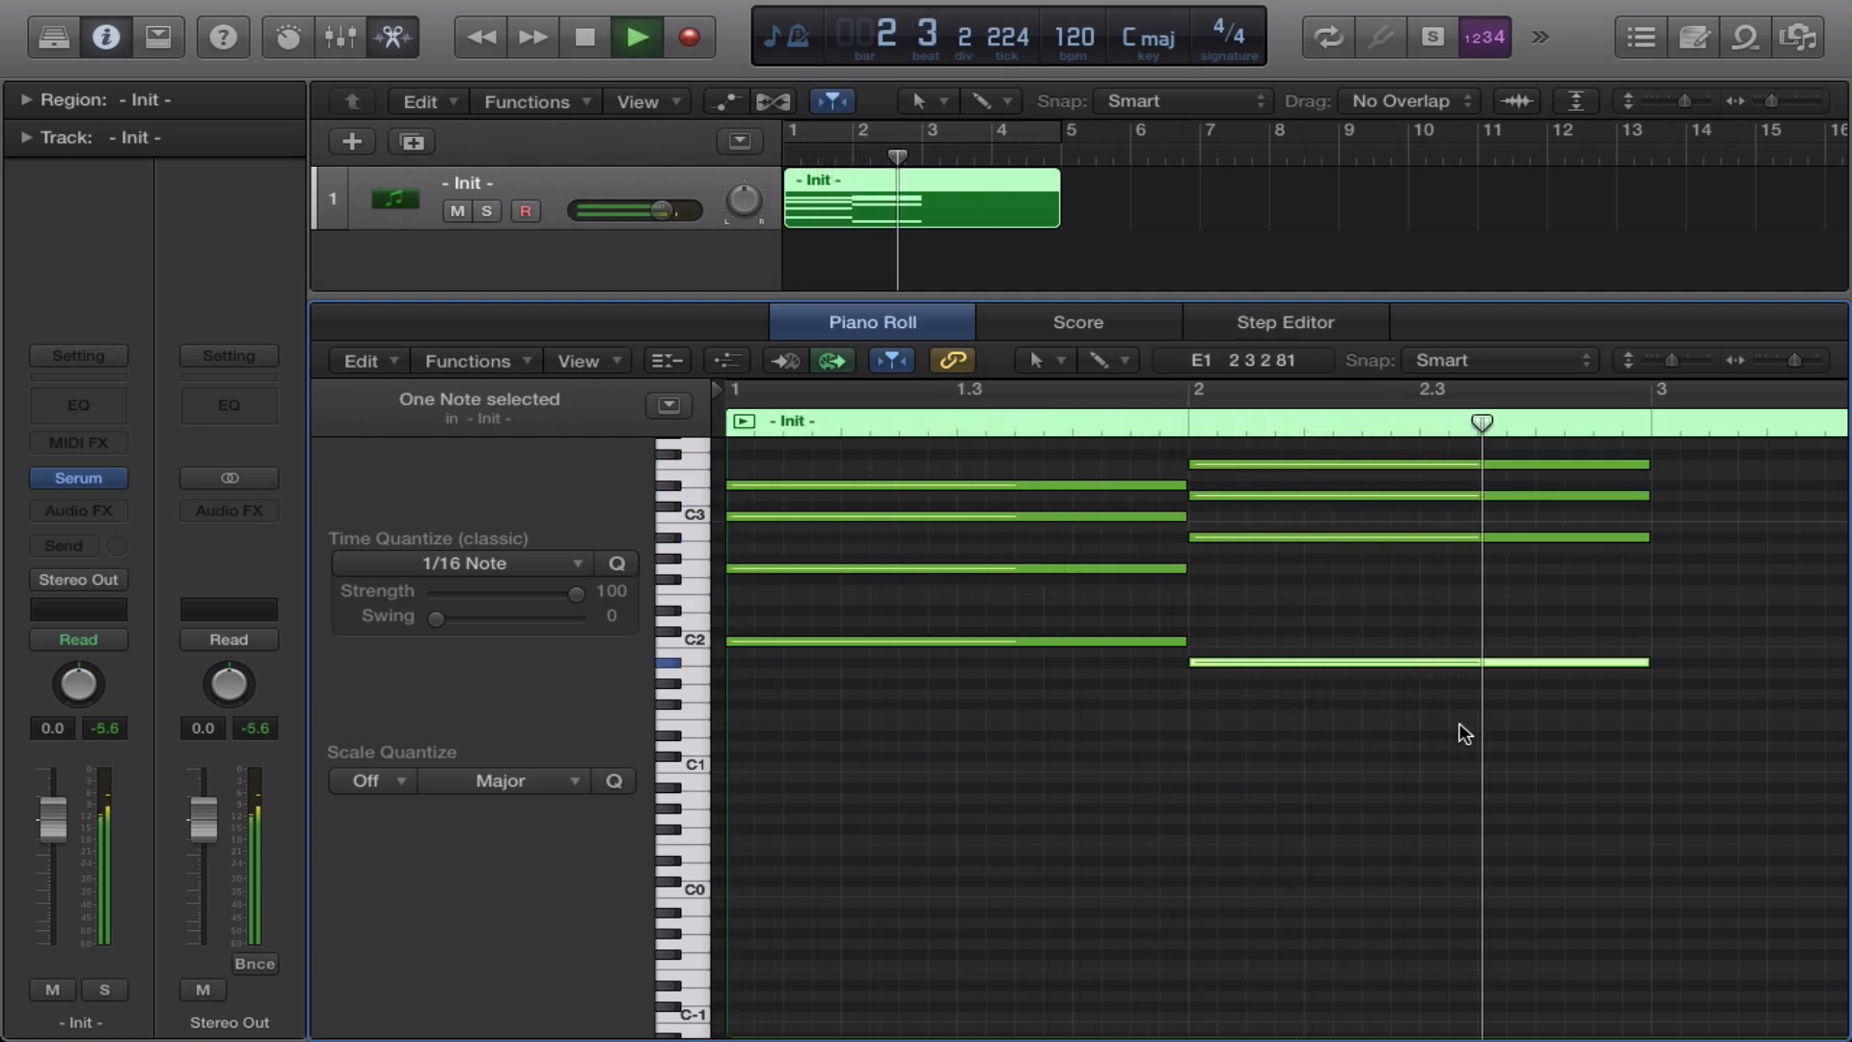
key("space")
left_click(1466, 734)
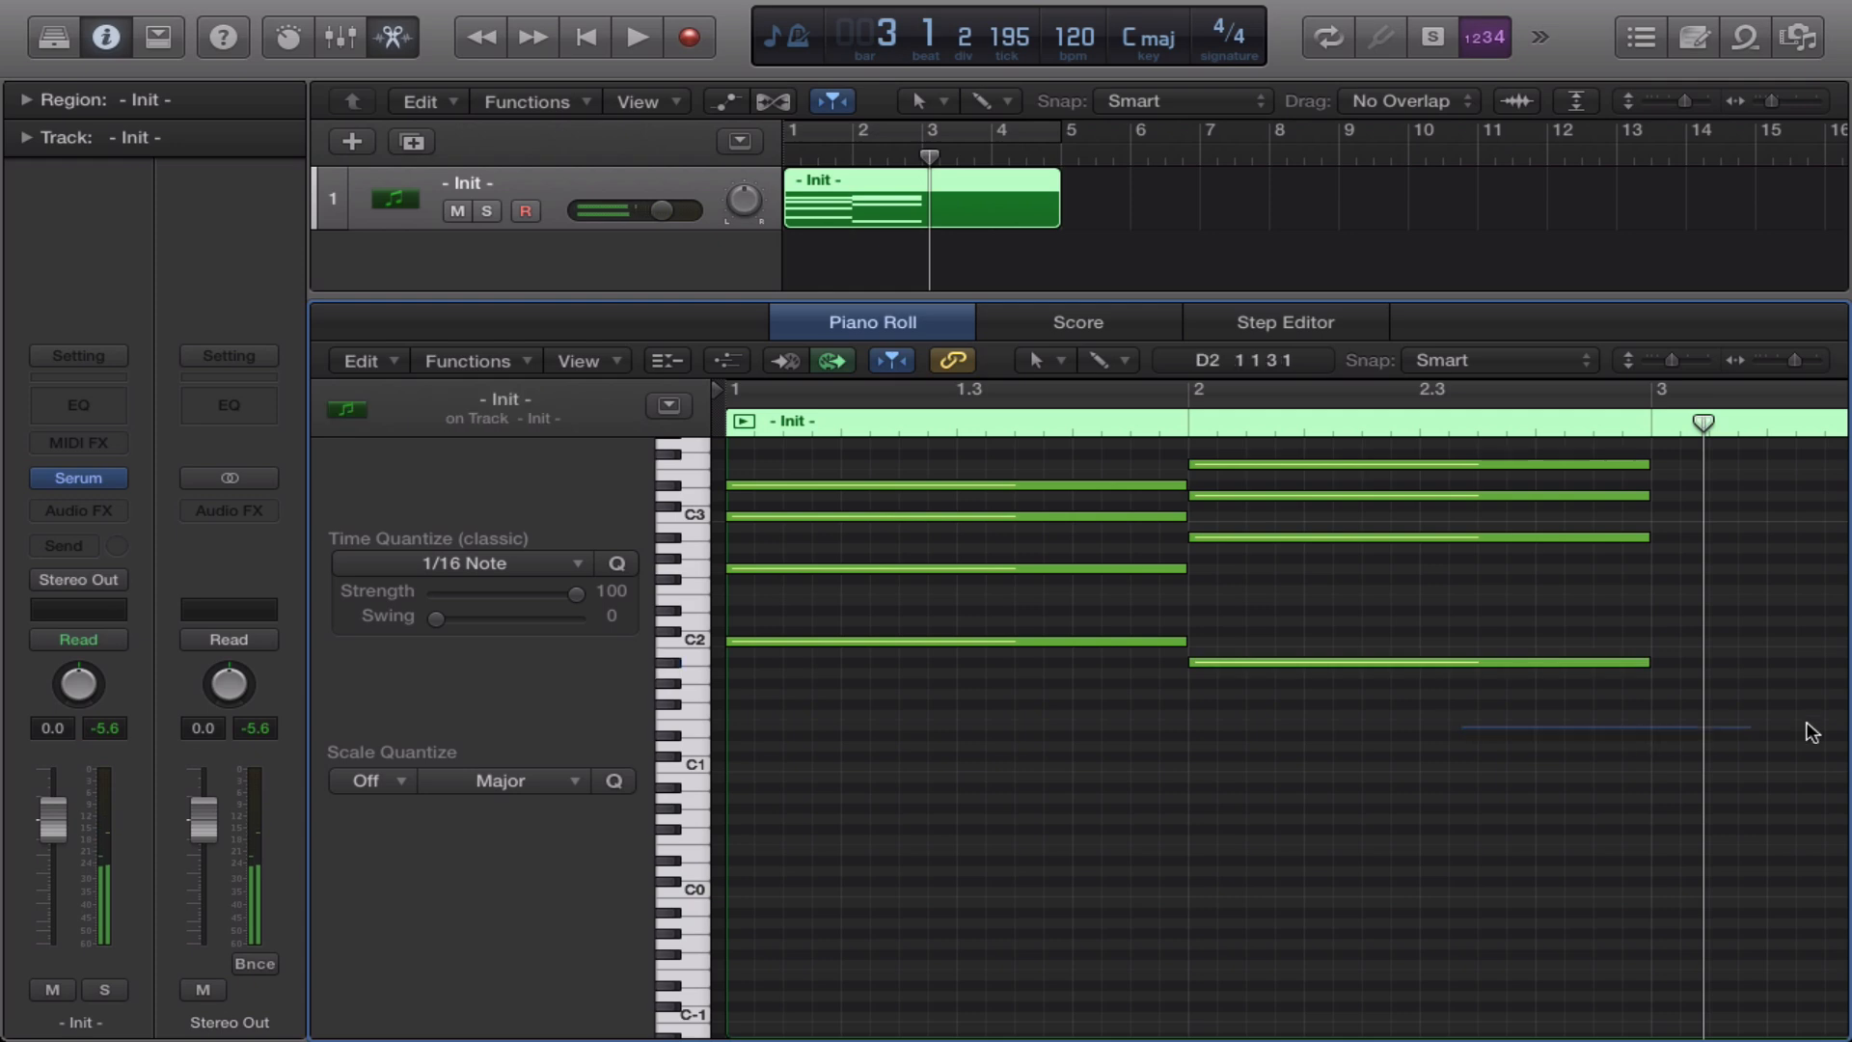
Draw a one-bar chord of G1, G2, A#2 and C#3 at bar 3
scroll(1785, 727, "right", 3)
left_click(1516, 694)
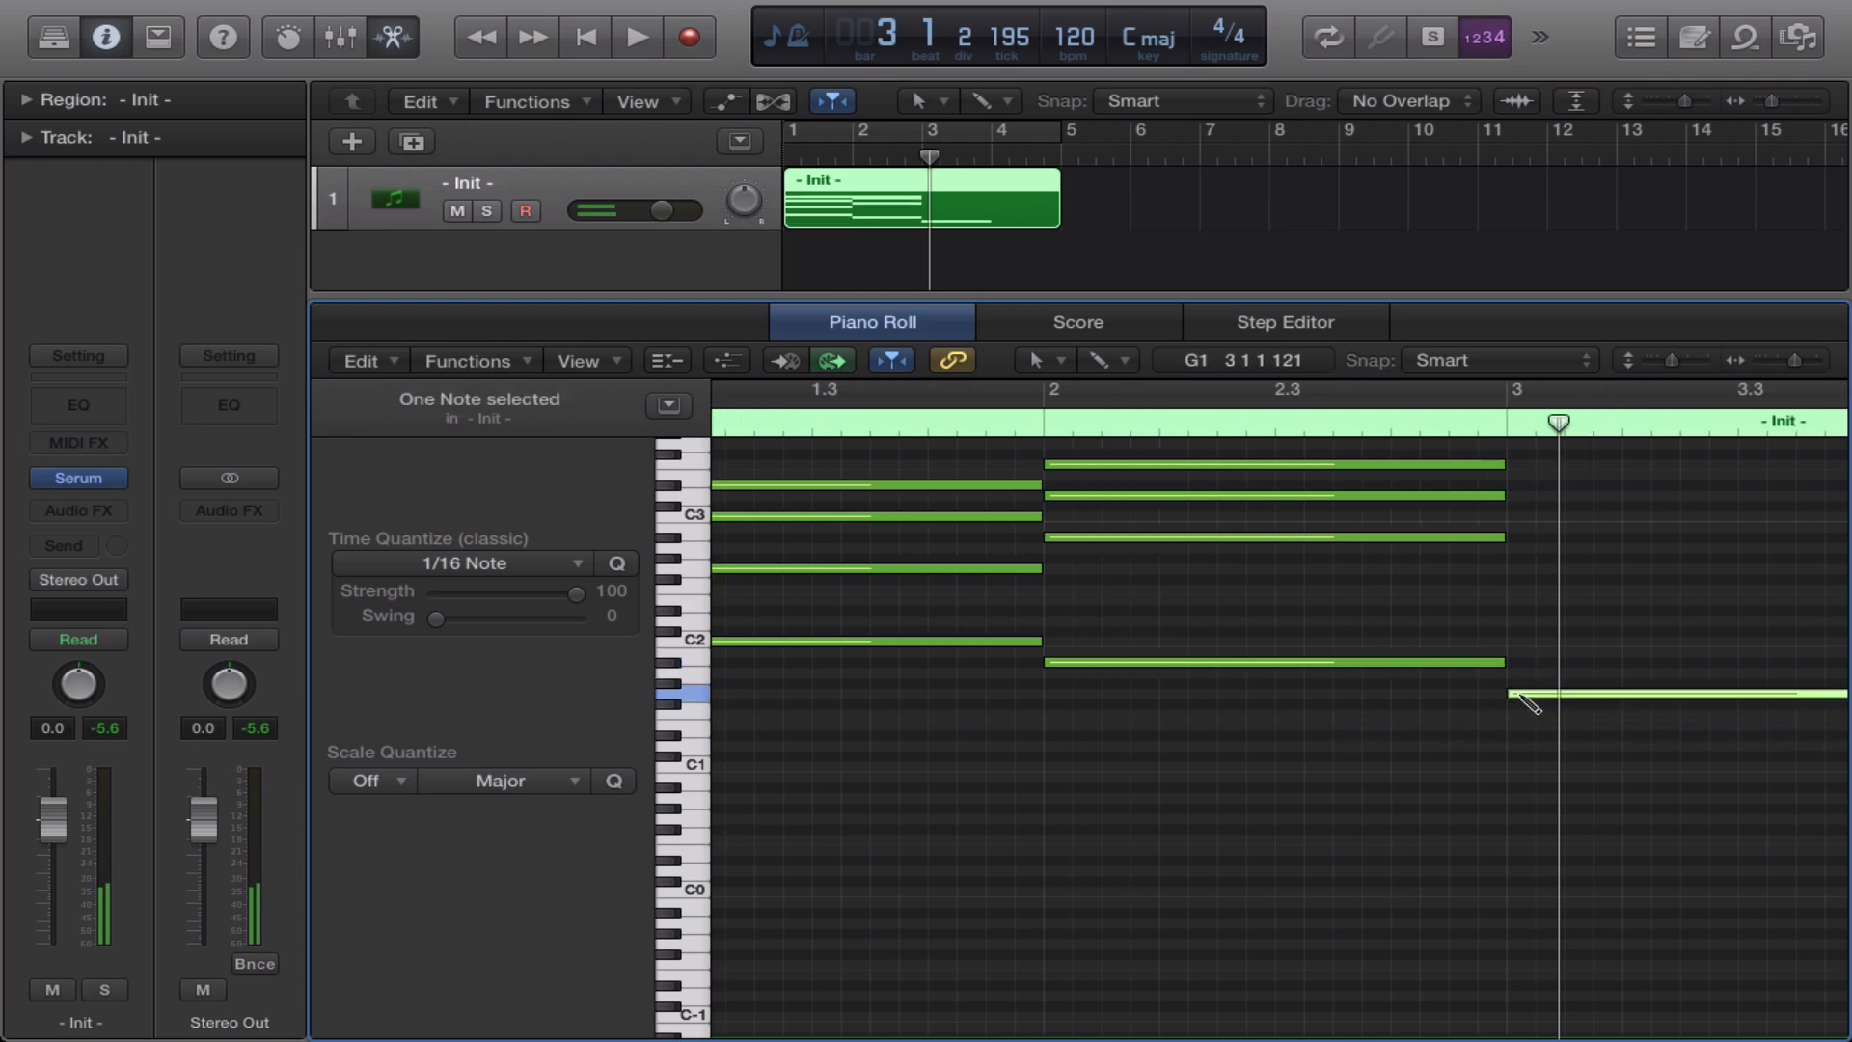
left_click(1521, 568)
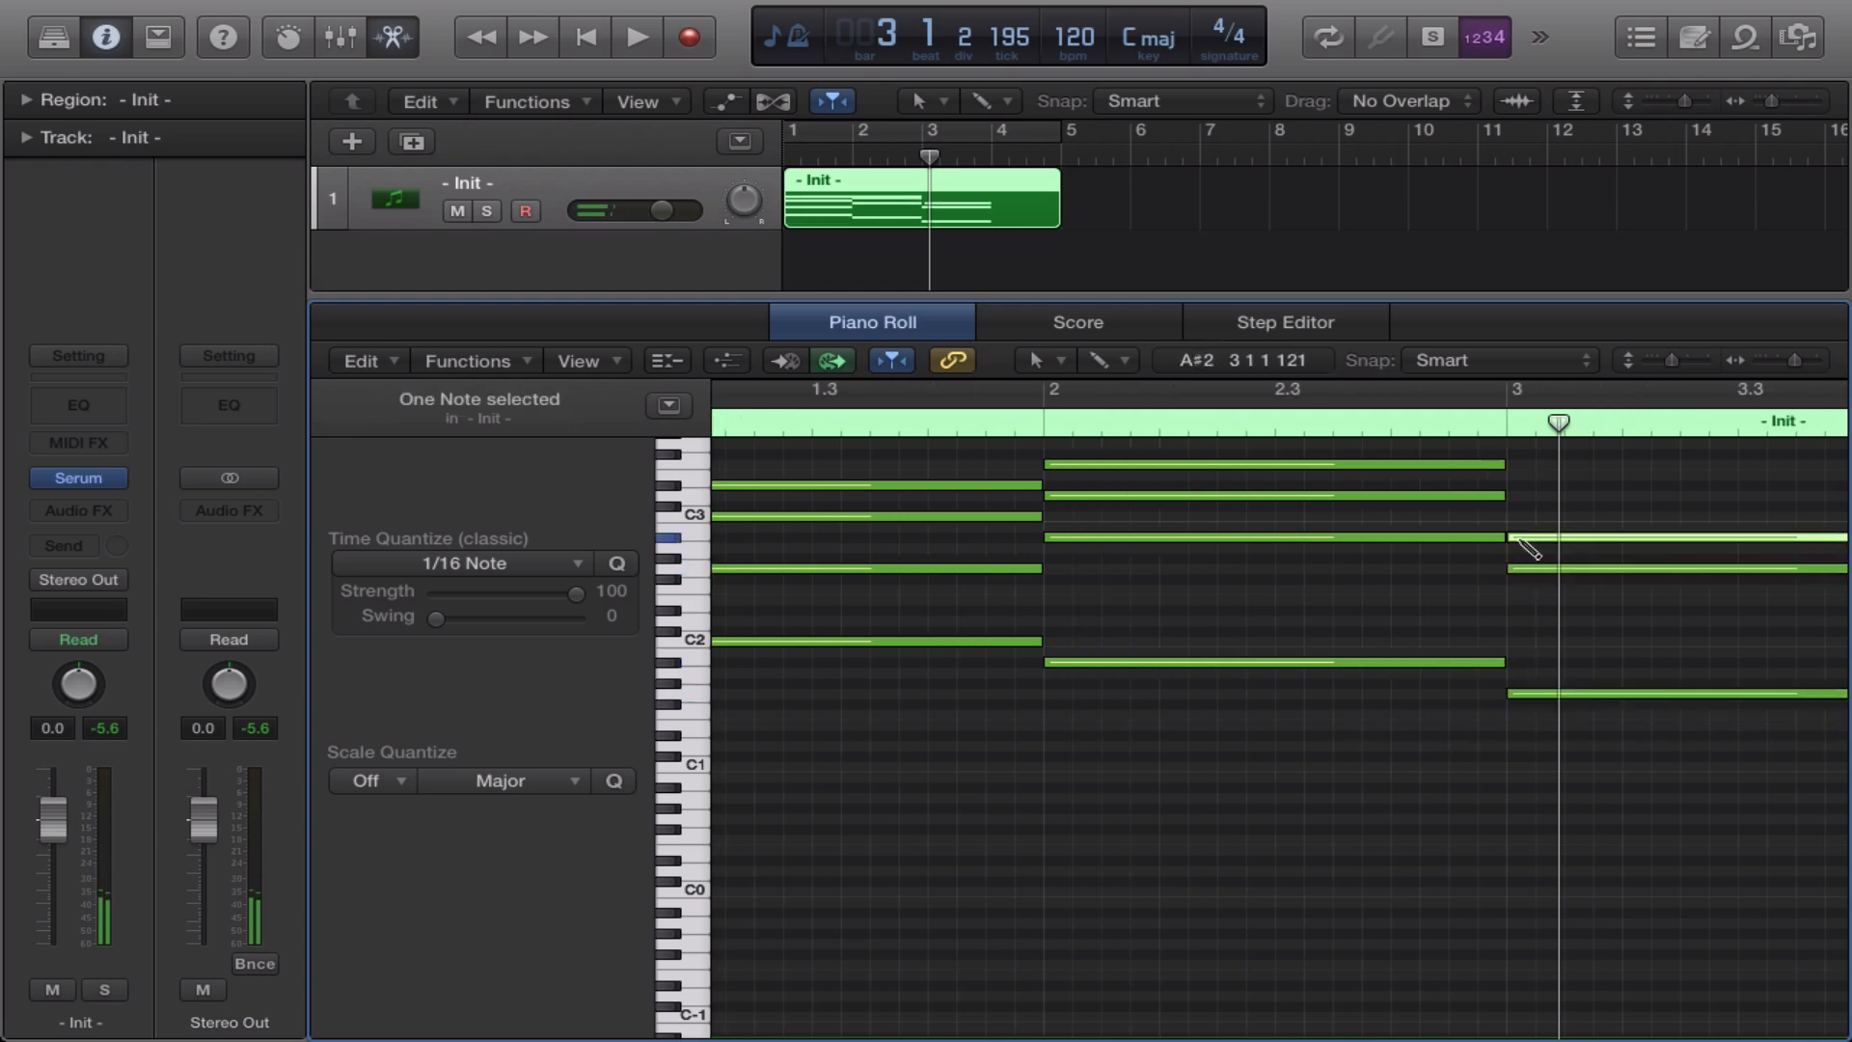
left_click(1518, 505, "super")
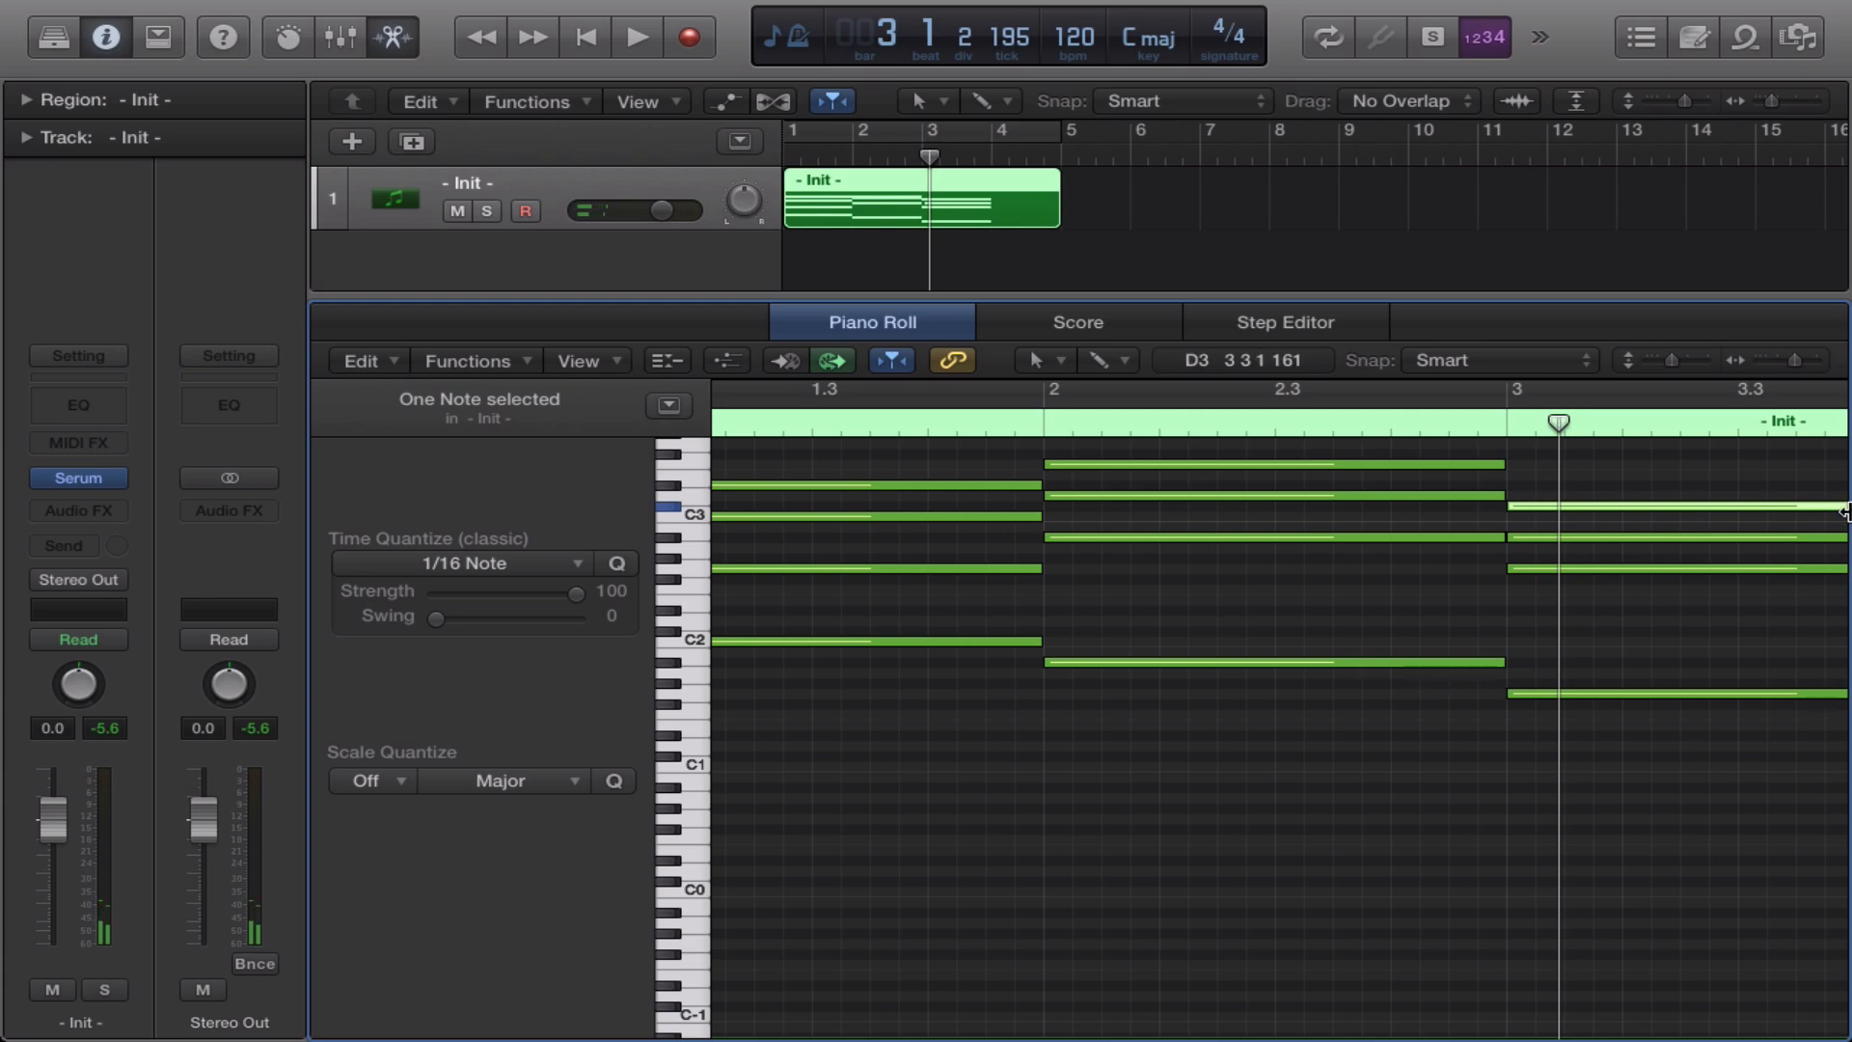
Raise the top note of the bar 3 chord to D3 and shorten it to half a bar
left_click_drag(1758, 501, 1757, 494)
left_click(1757, 622)
scroll(1846, 623, "right", 5)
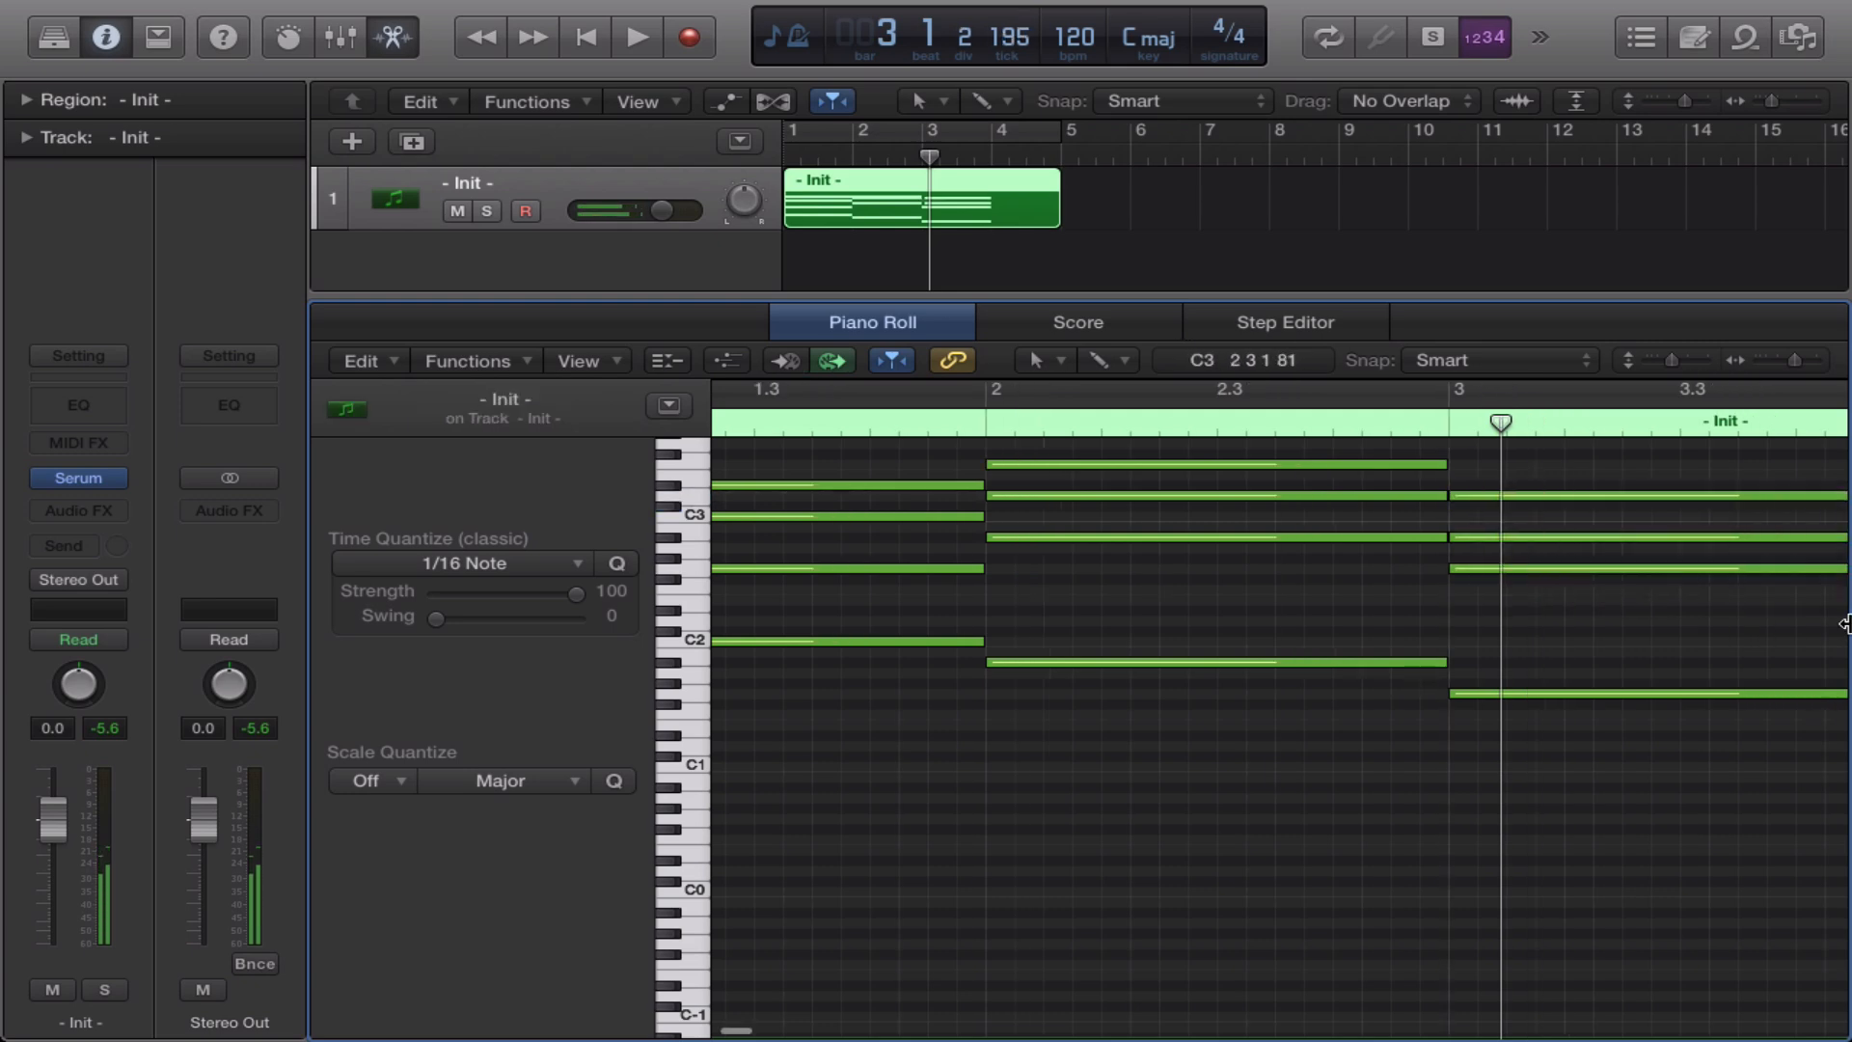
scroll(1844, 623, "right", 4)
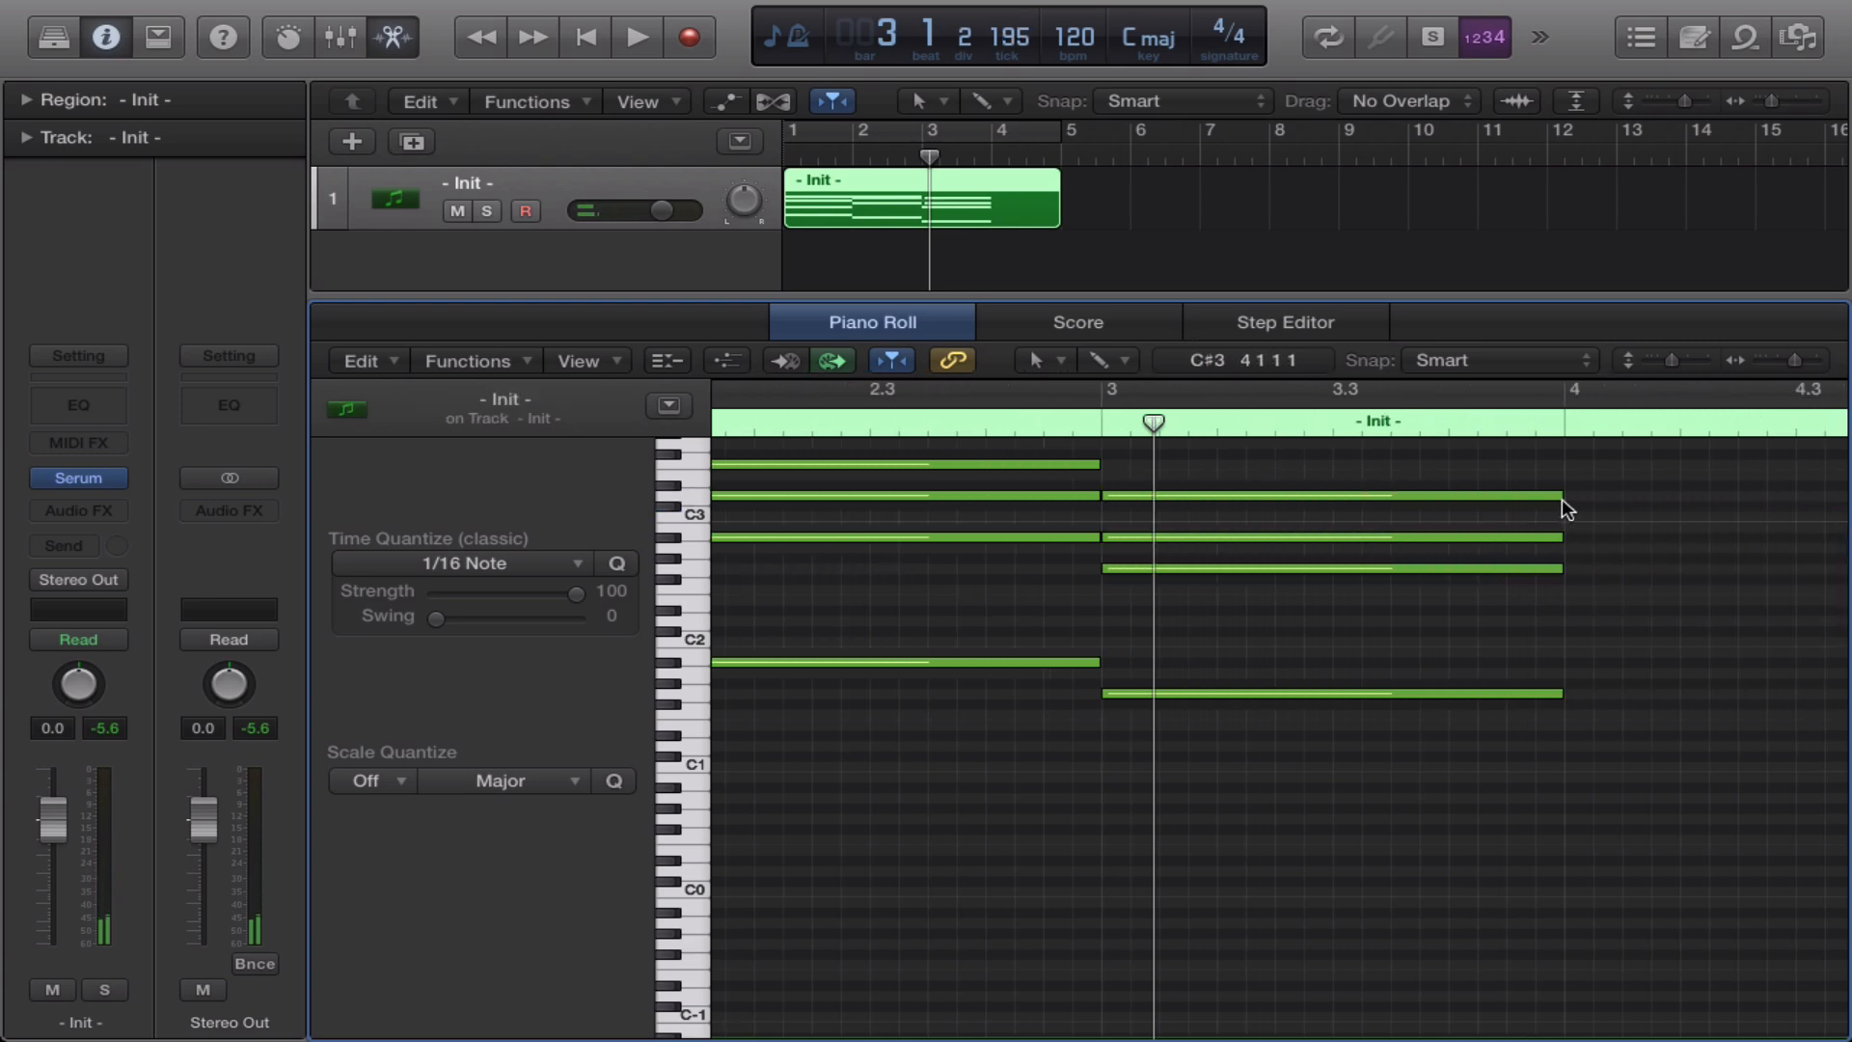
left_click_drag(1561, 500, 1332, 498)
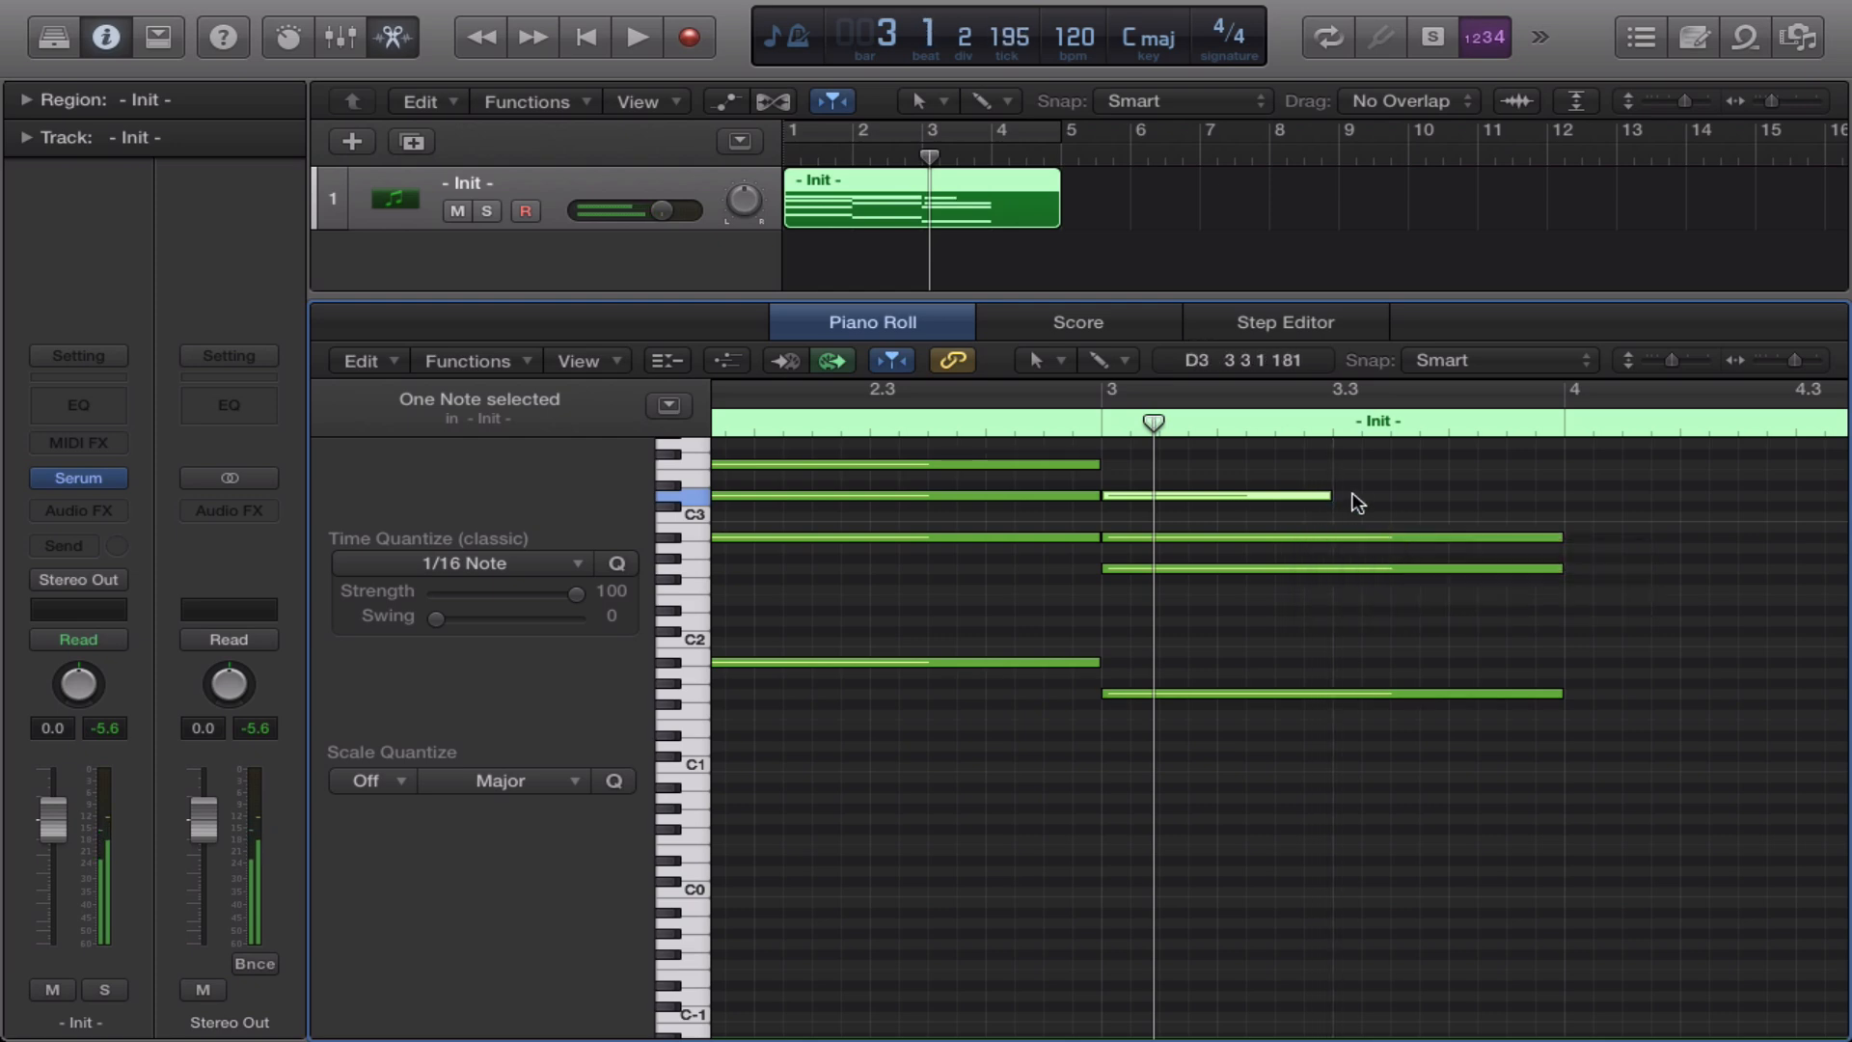
Add a half-bar F3 note in the second half of bar 3 and deselect it
left_click(1351, 501)
scroll(1355, 395, "up", 3)
left_click(1351, 549)
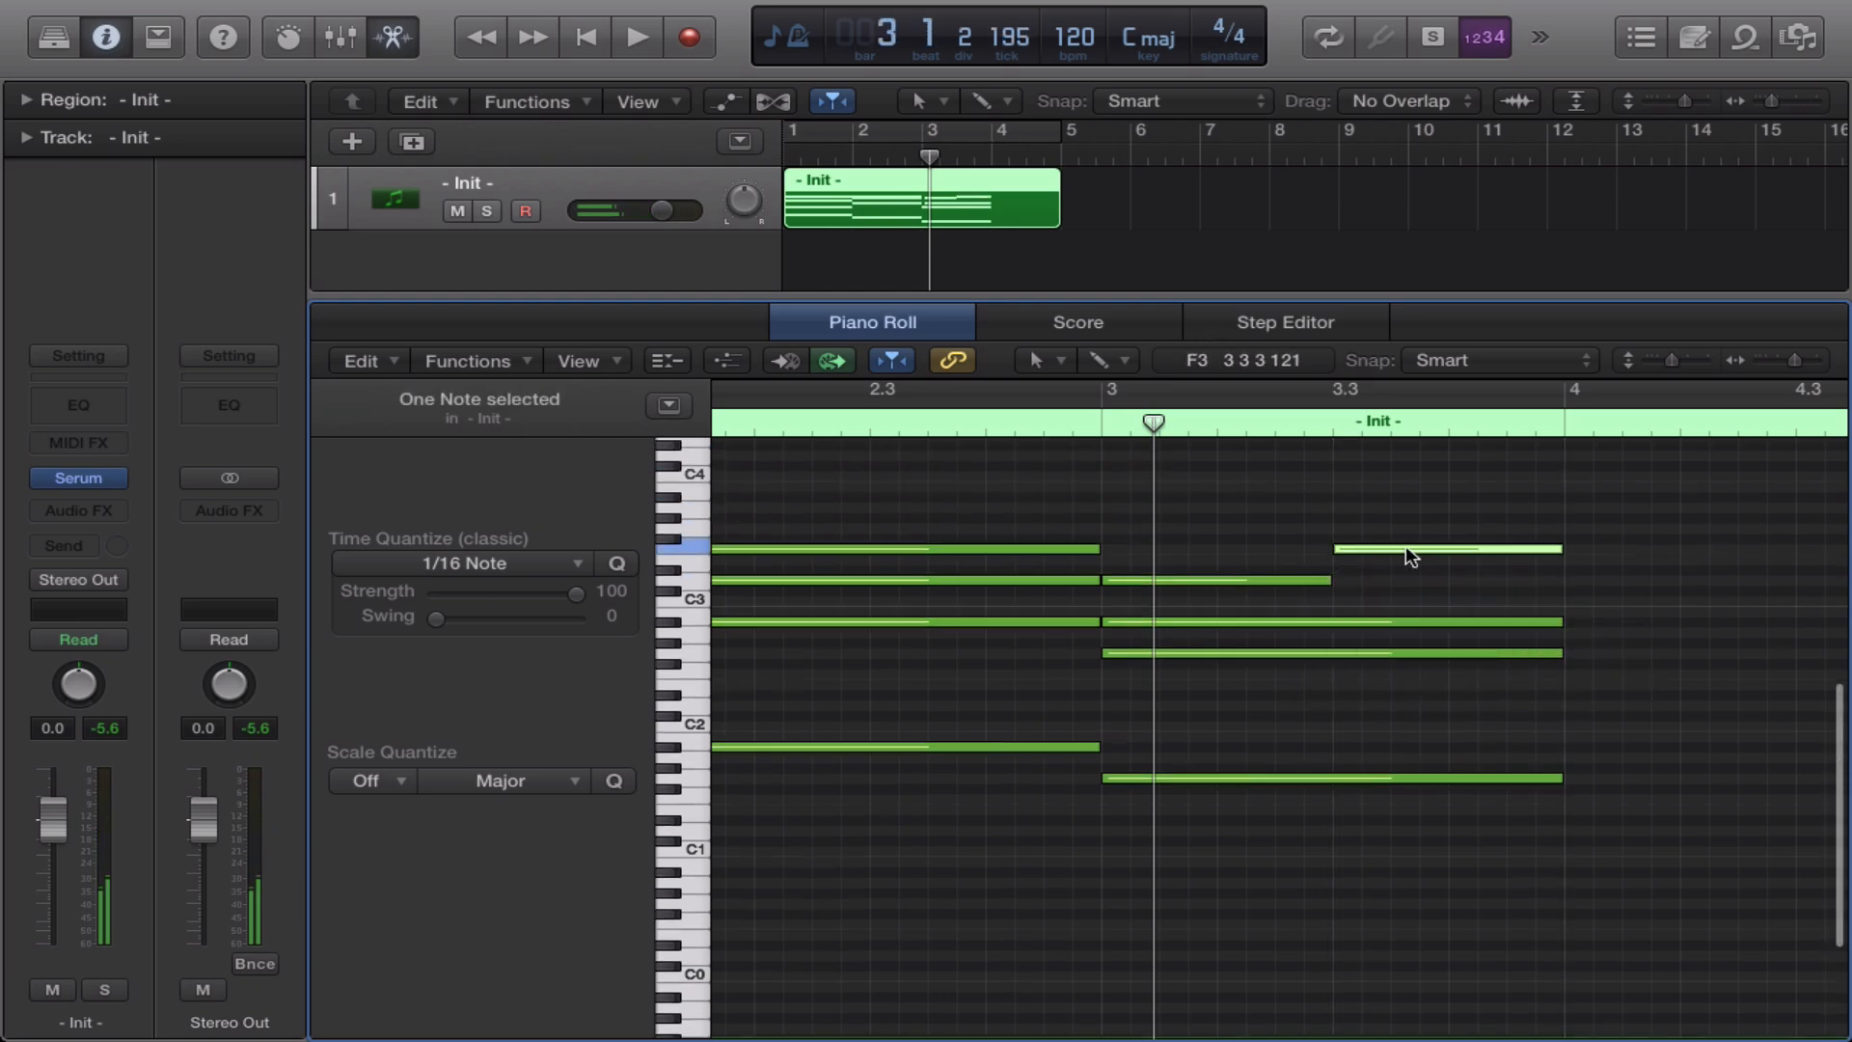
left_click(1551, 569)
Draw a one-bar chord of G#1, G#2, C3 and D#3 at bar 4
scroll(1737, 627, "right", 2)
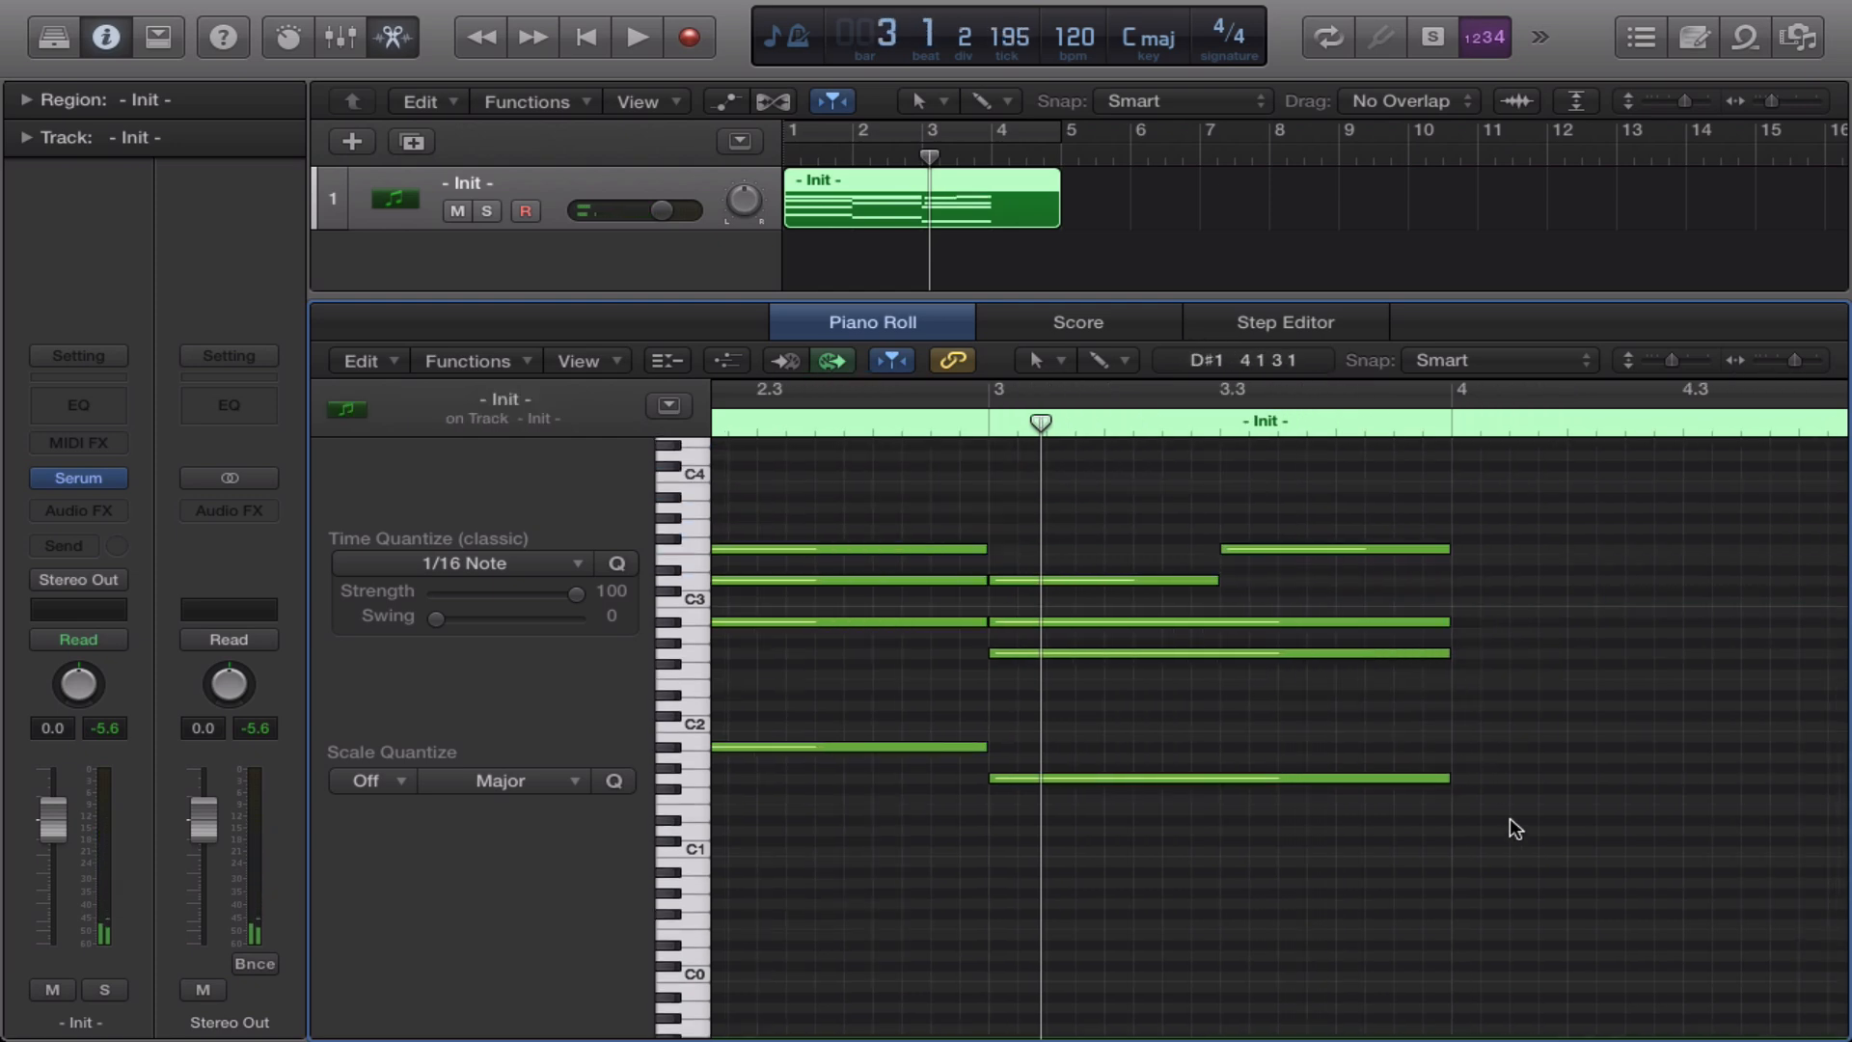
left_click(1473, 776)
left_click_drag(1676, 769, 1755, 767)
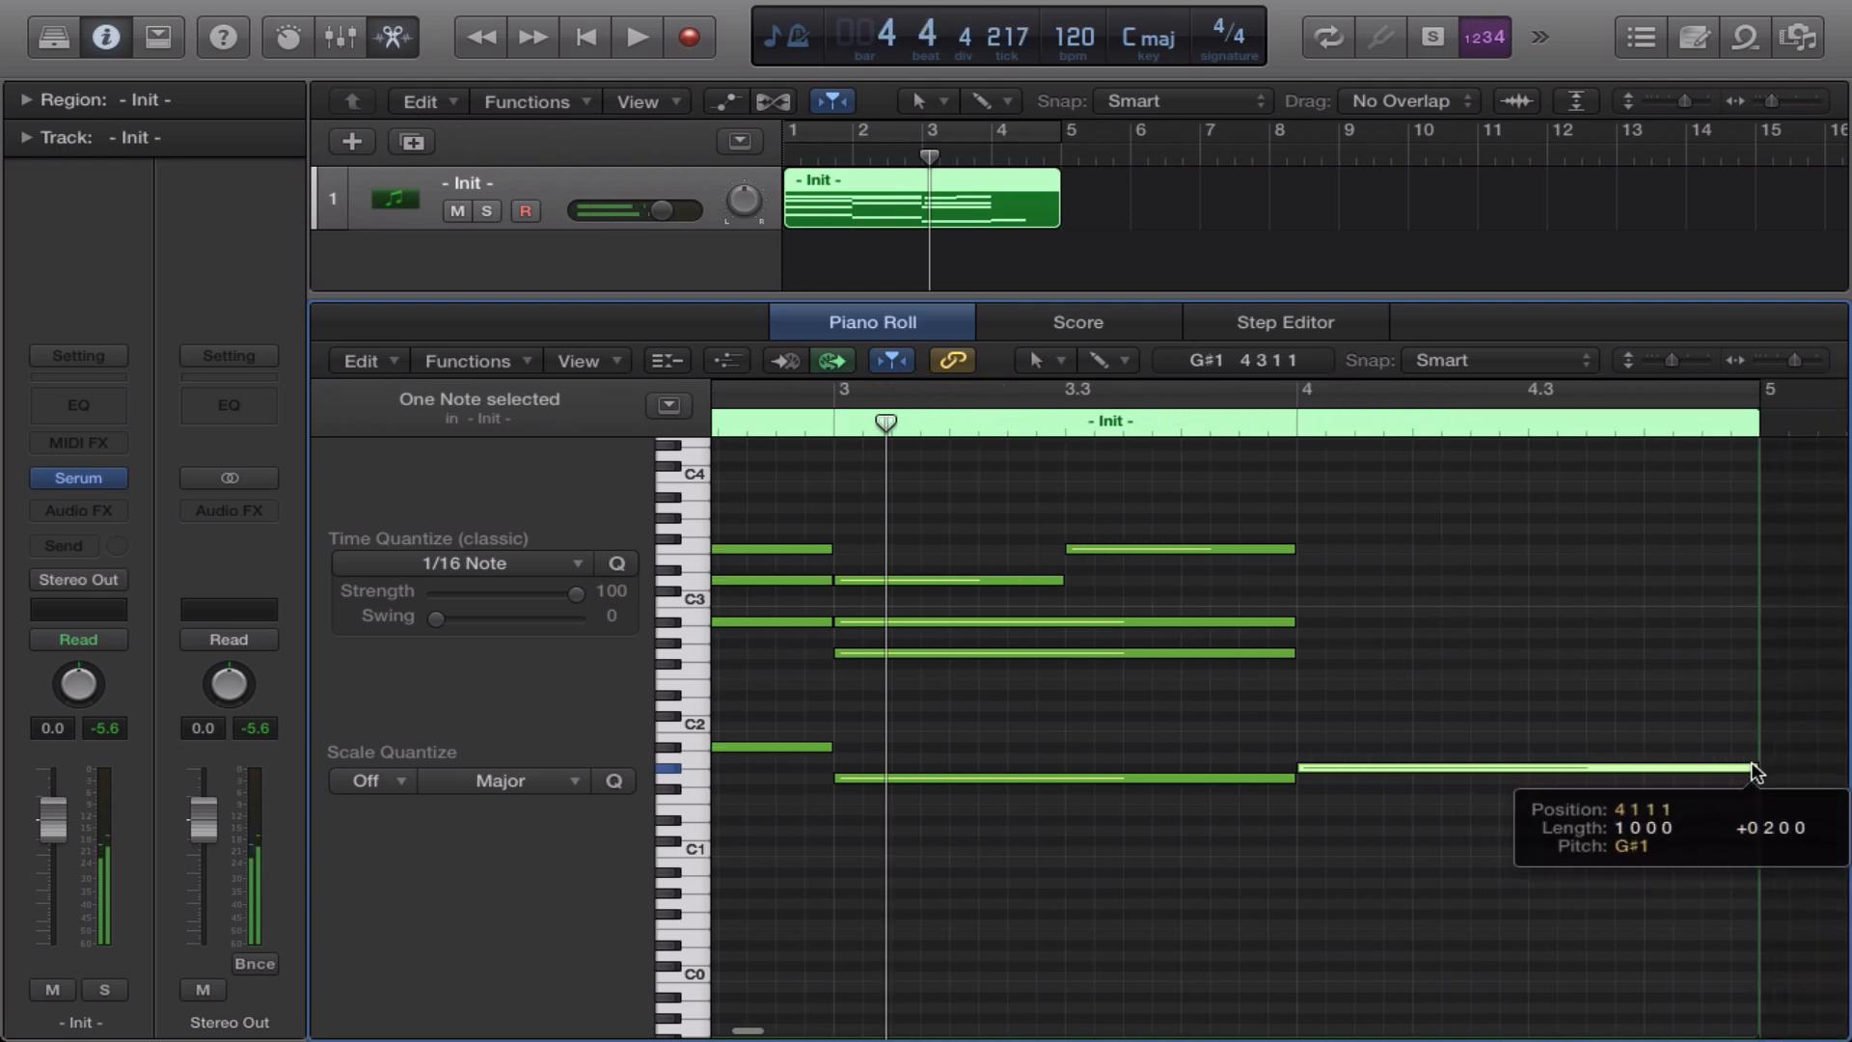
left_click(1312, 643)
left_click(1306, 603)
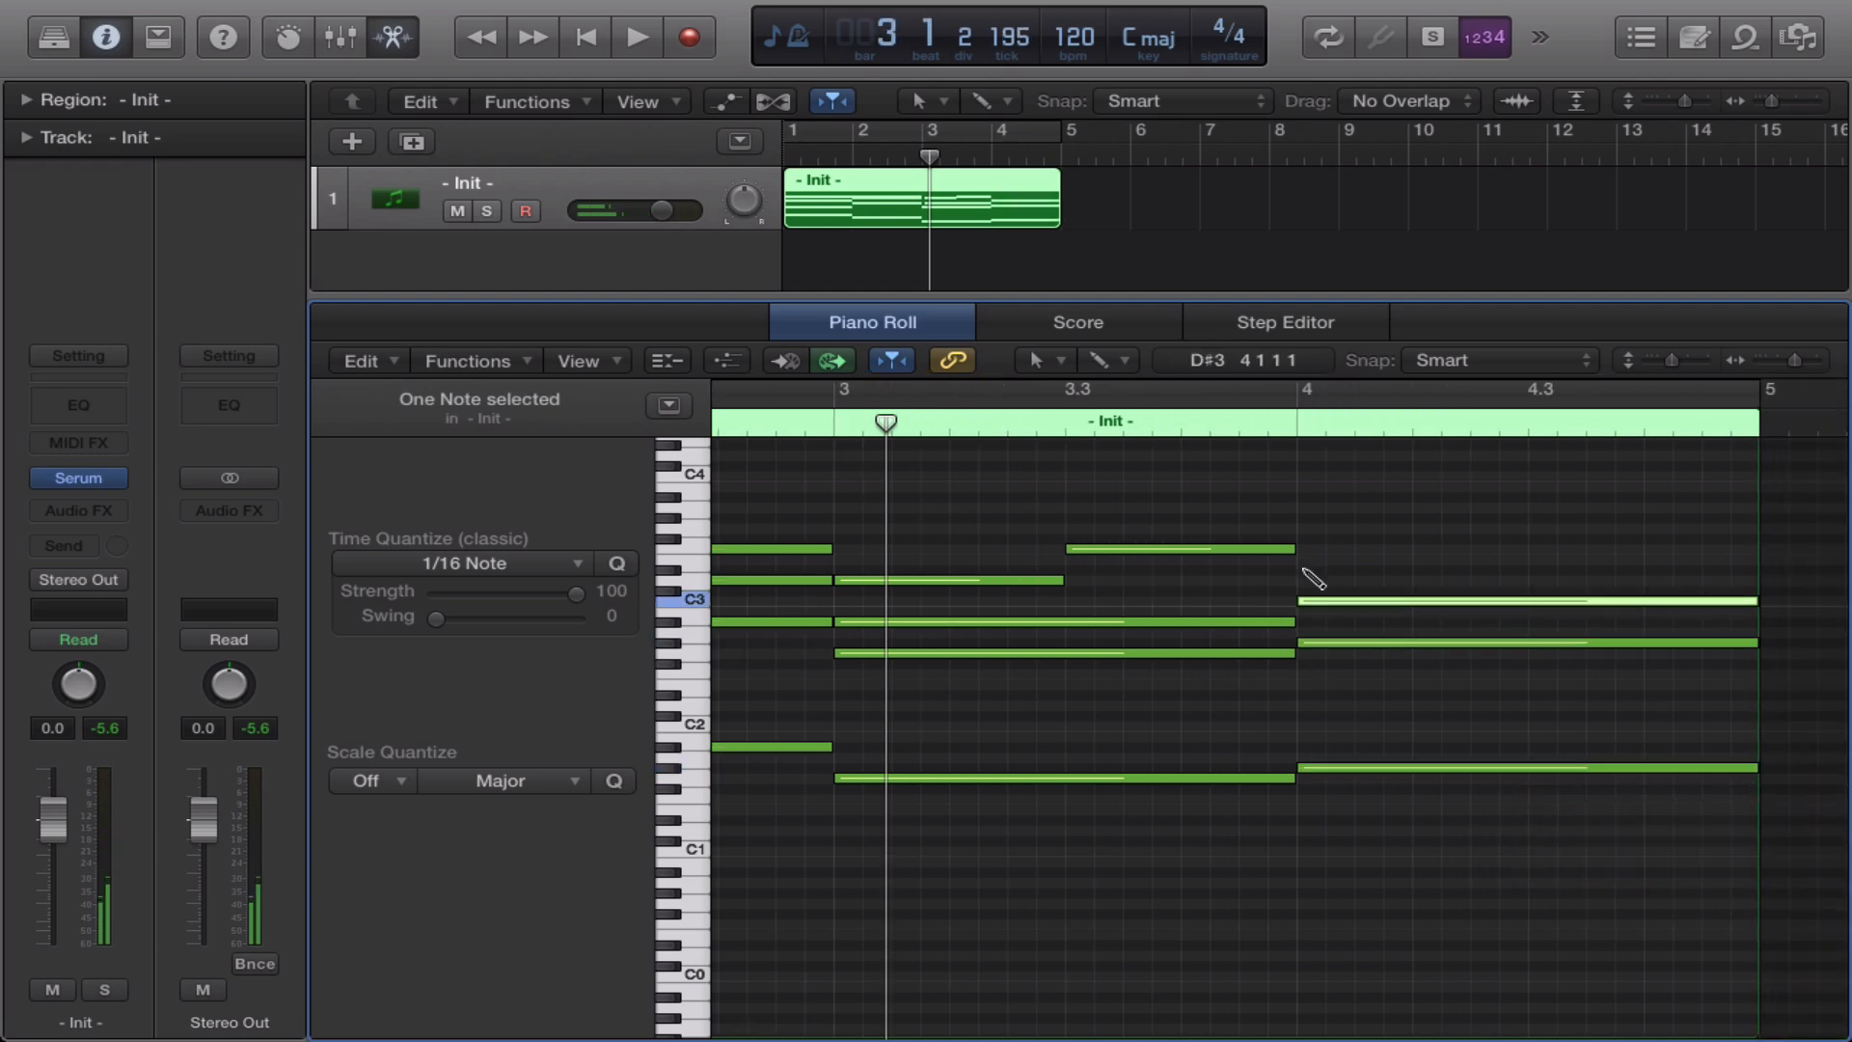
left_click(1305, 571)
Play back the four-bar progression from the start and deselect the notes
key("space")
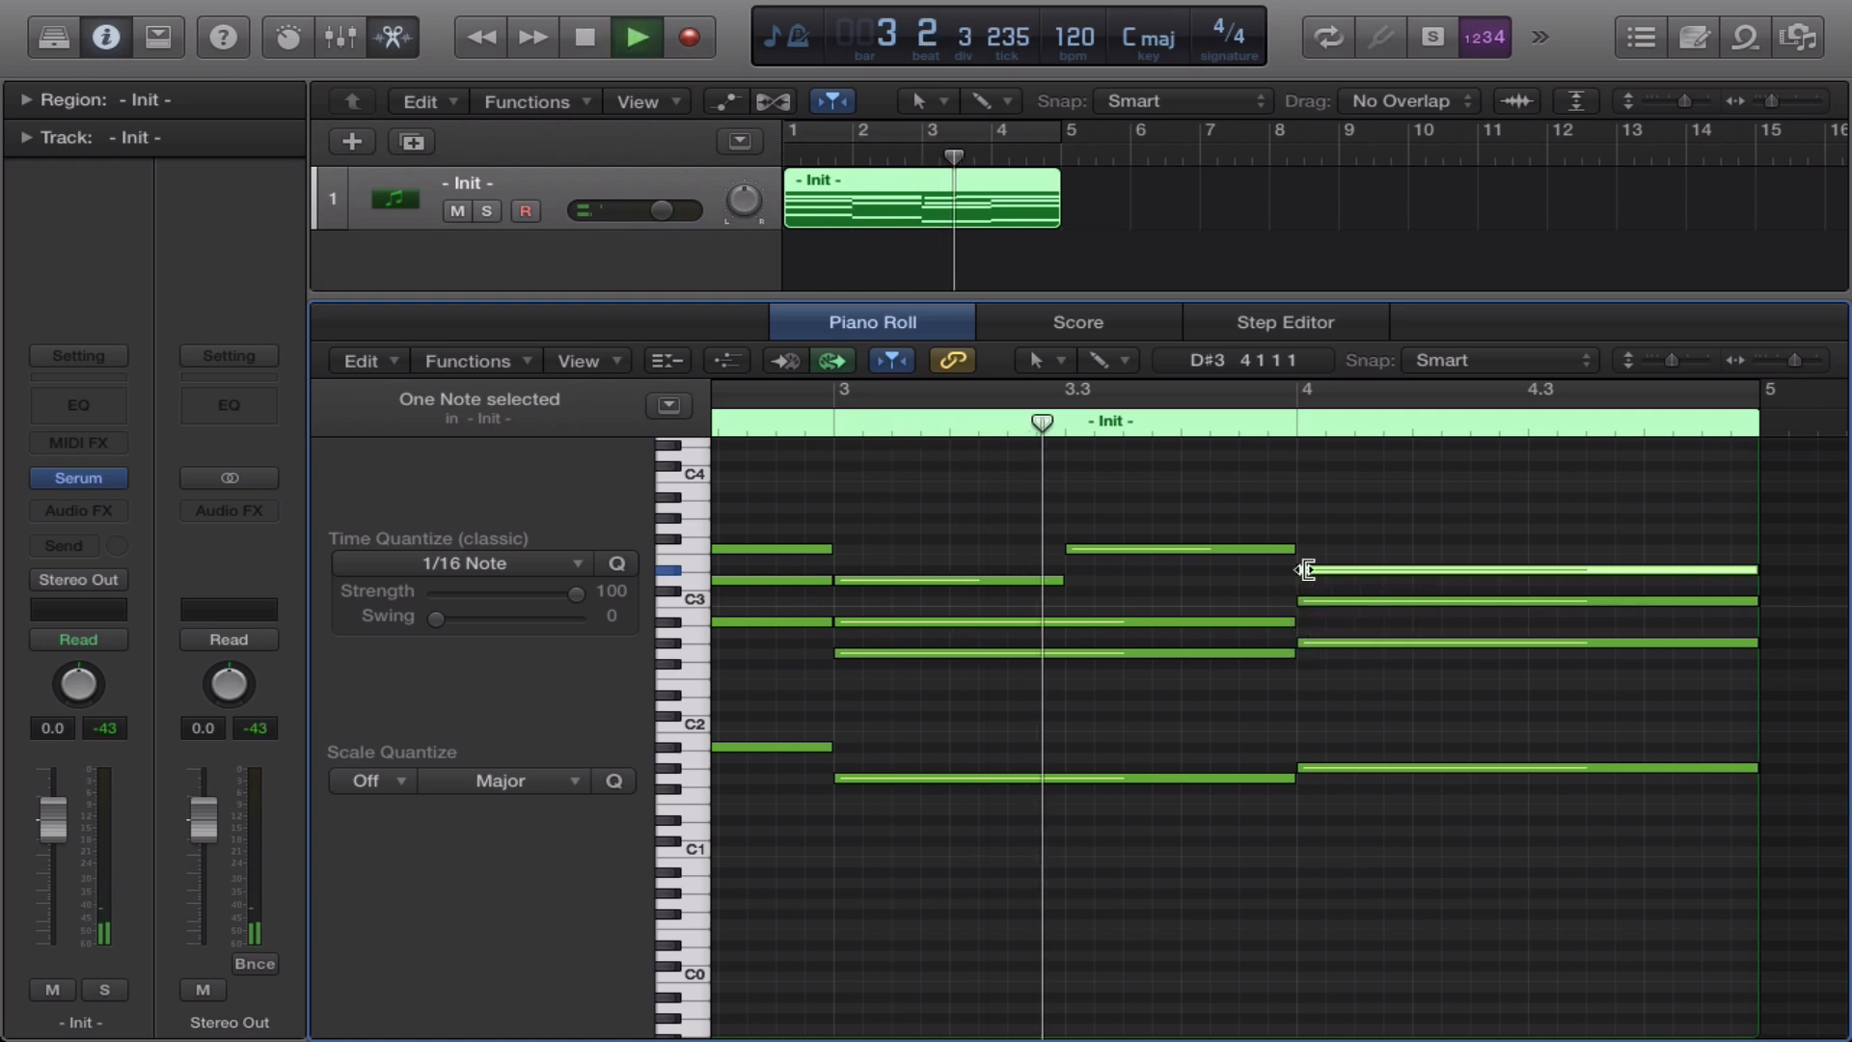
key("Return")
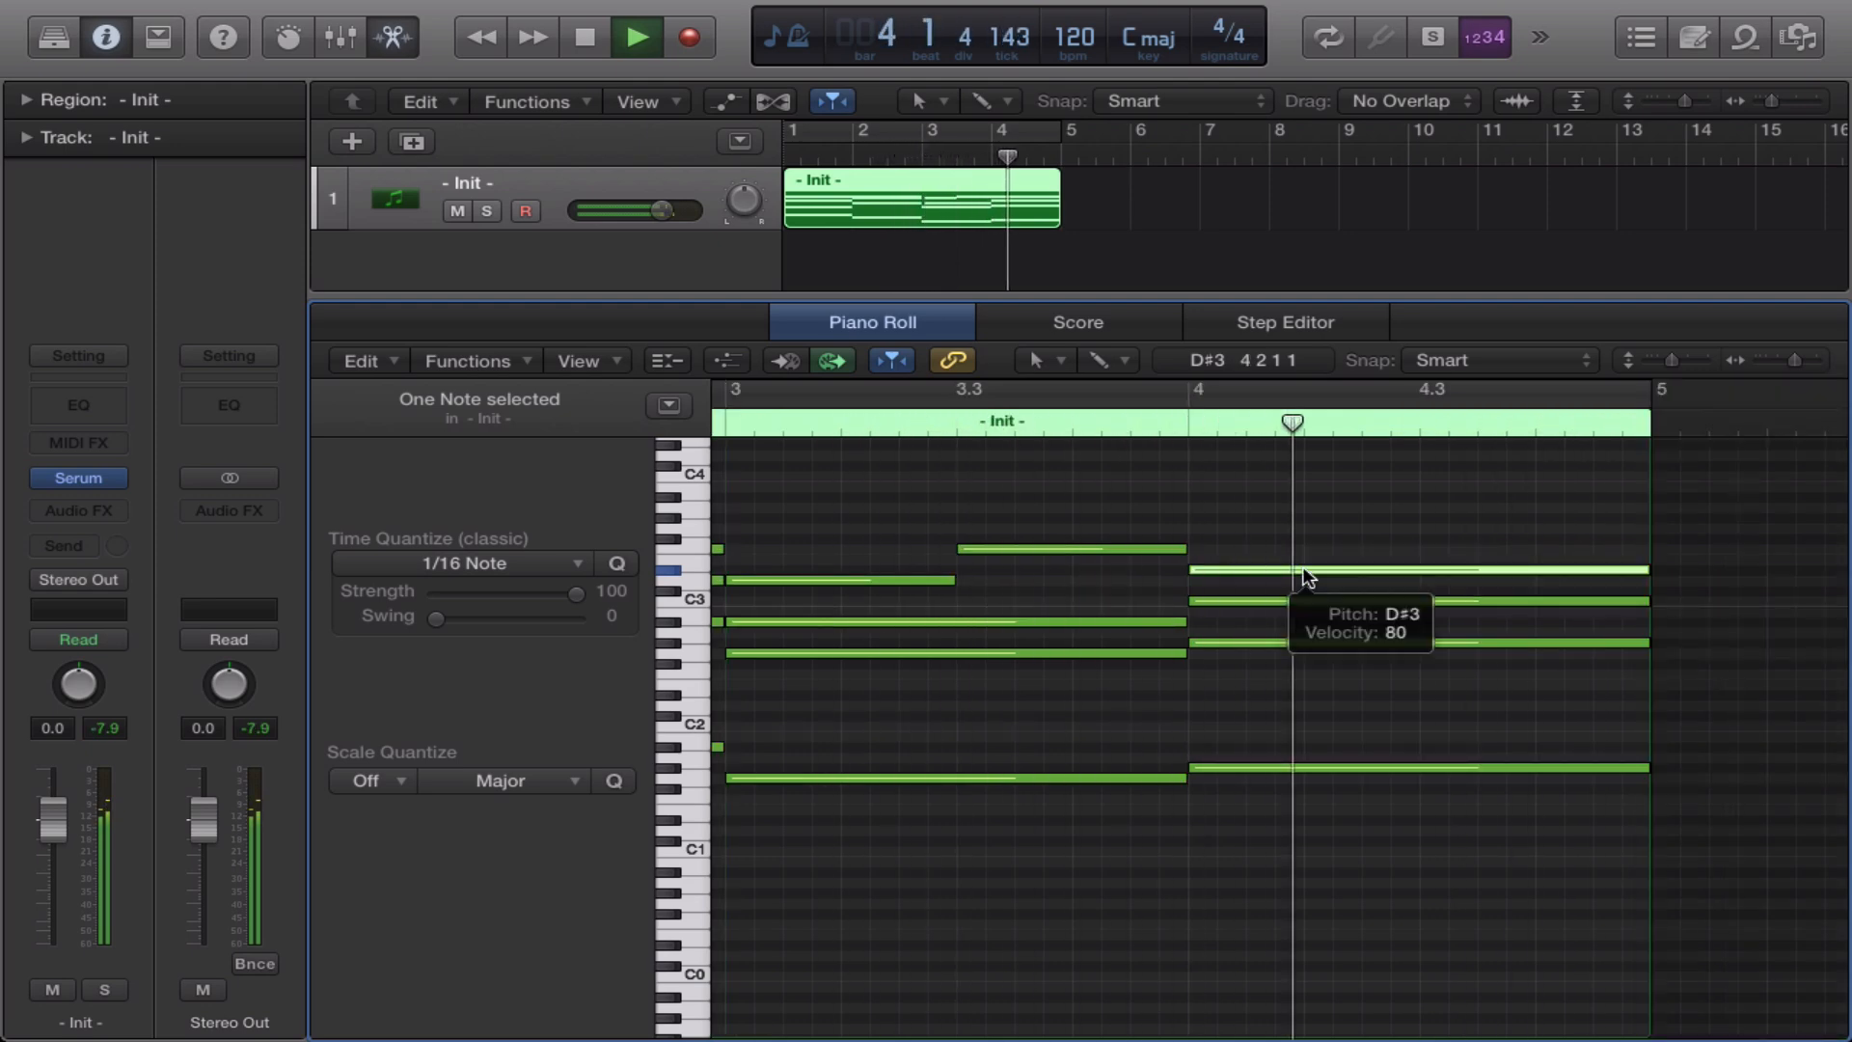
key("space")
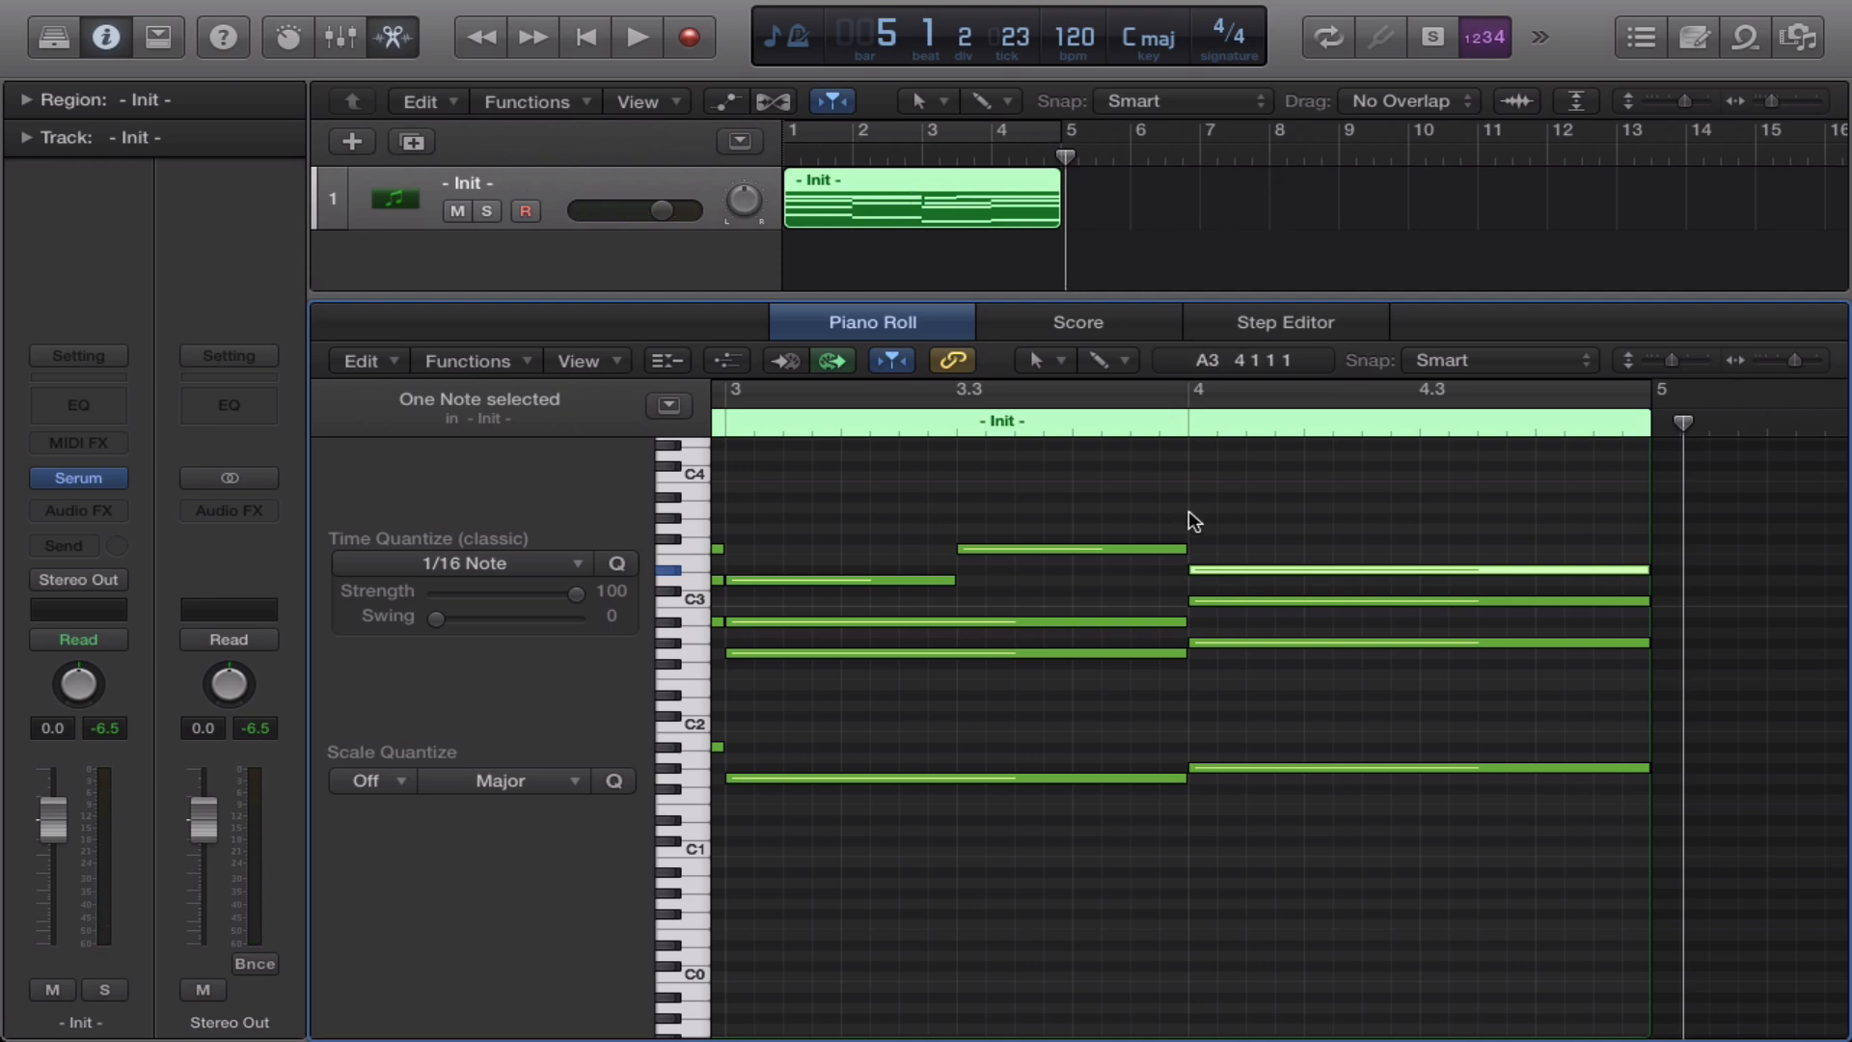
left_click_drag(1147, 472, 575, 437)
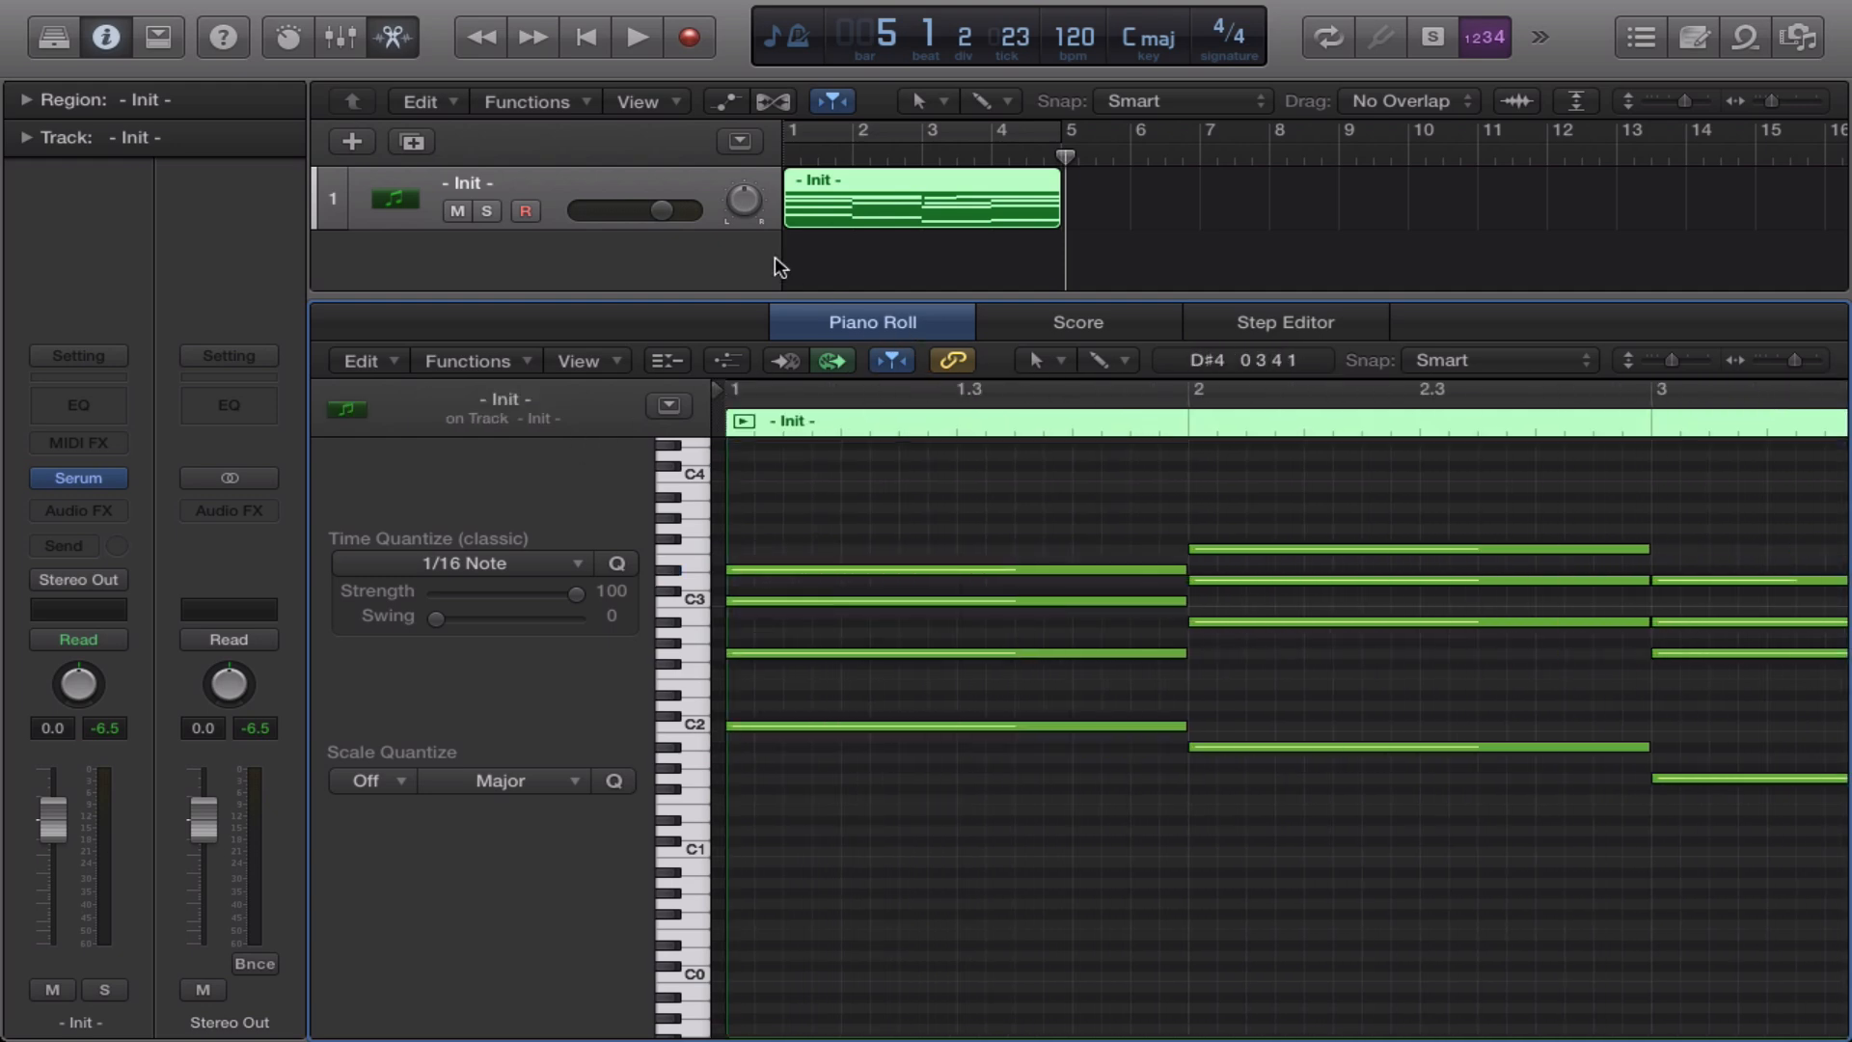
key("Return")
key("space")
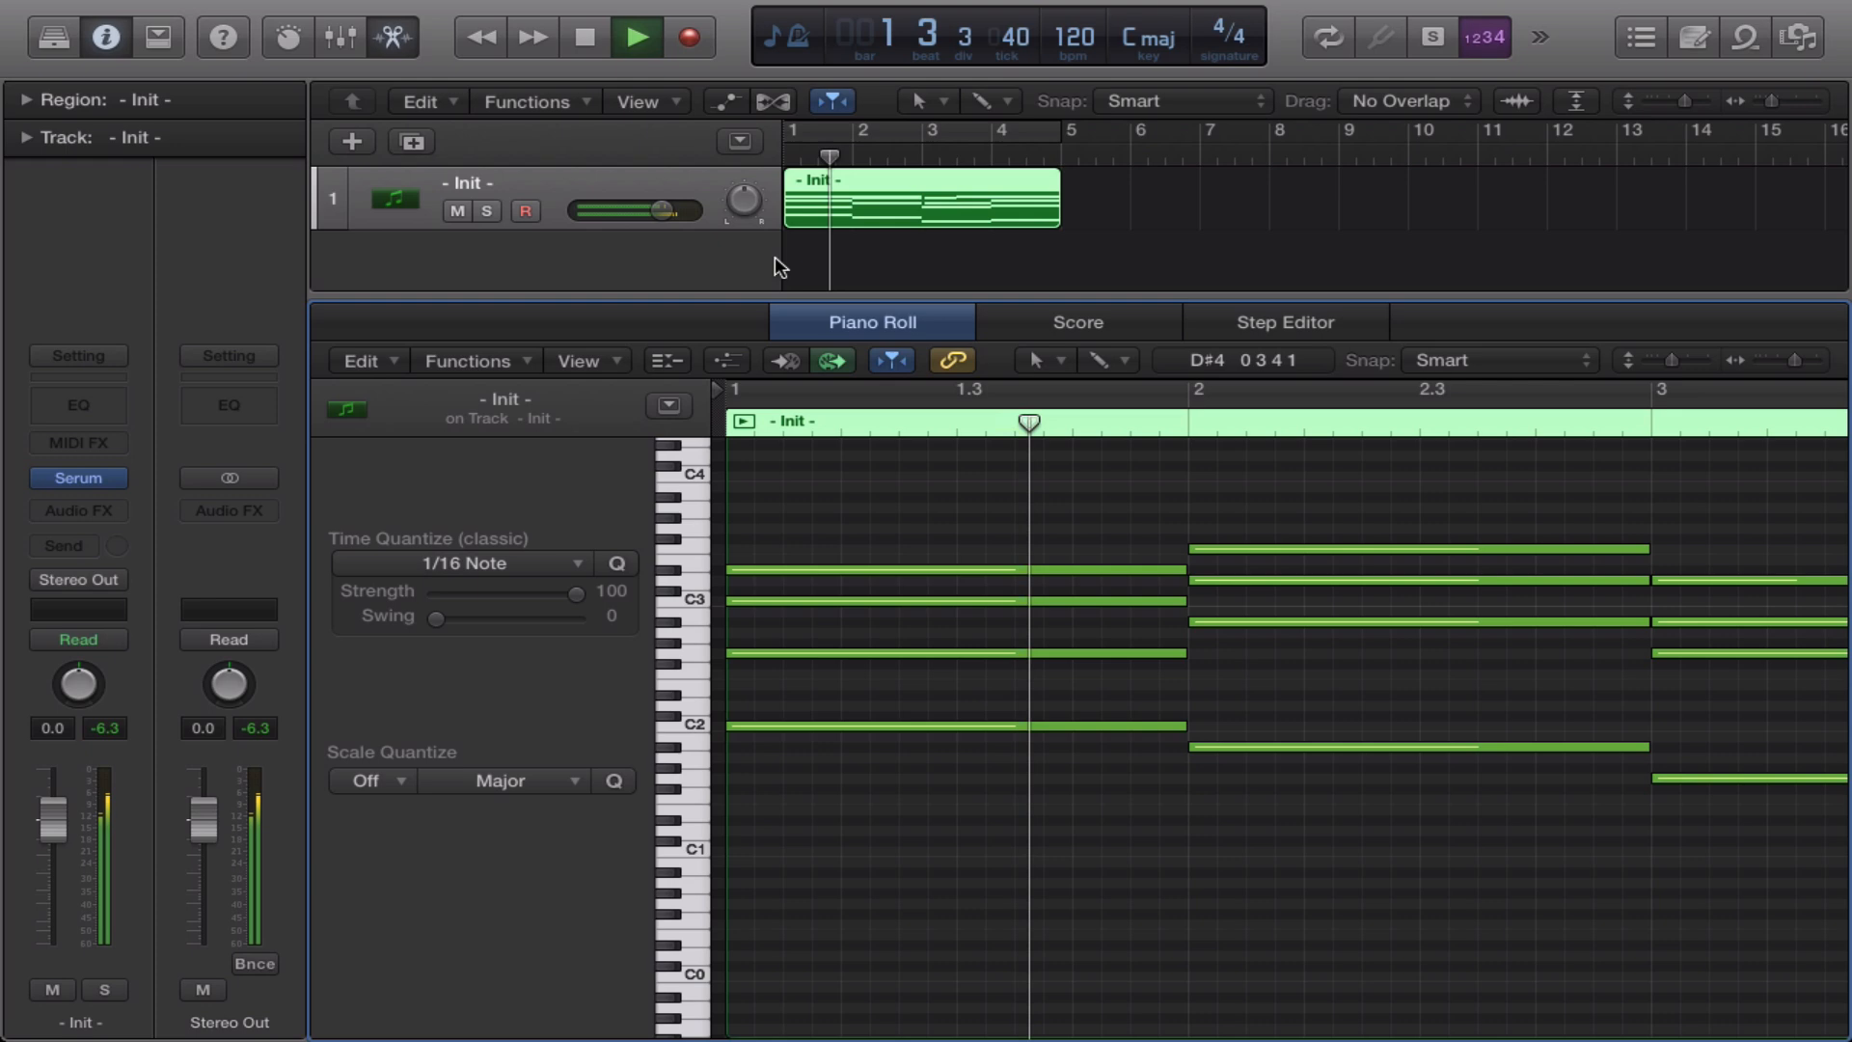
key("space")
Open Serum's effects chain and lower the FX macro's modulation amount on the reverb mix
left_click(83, 477)
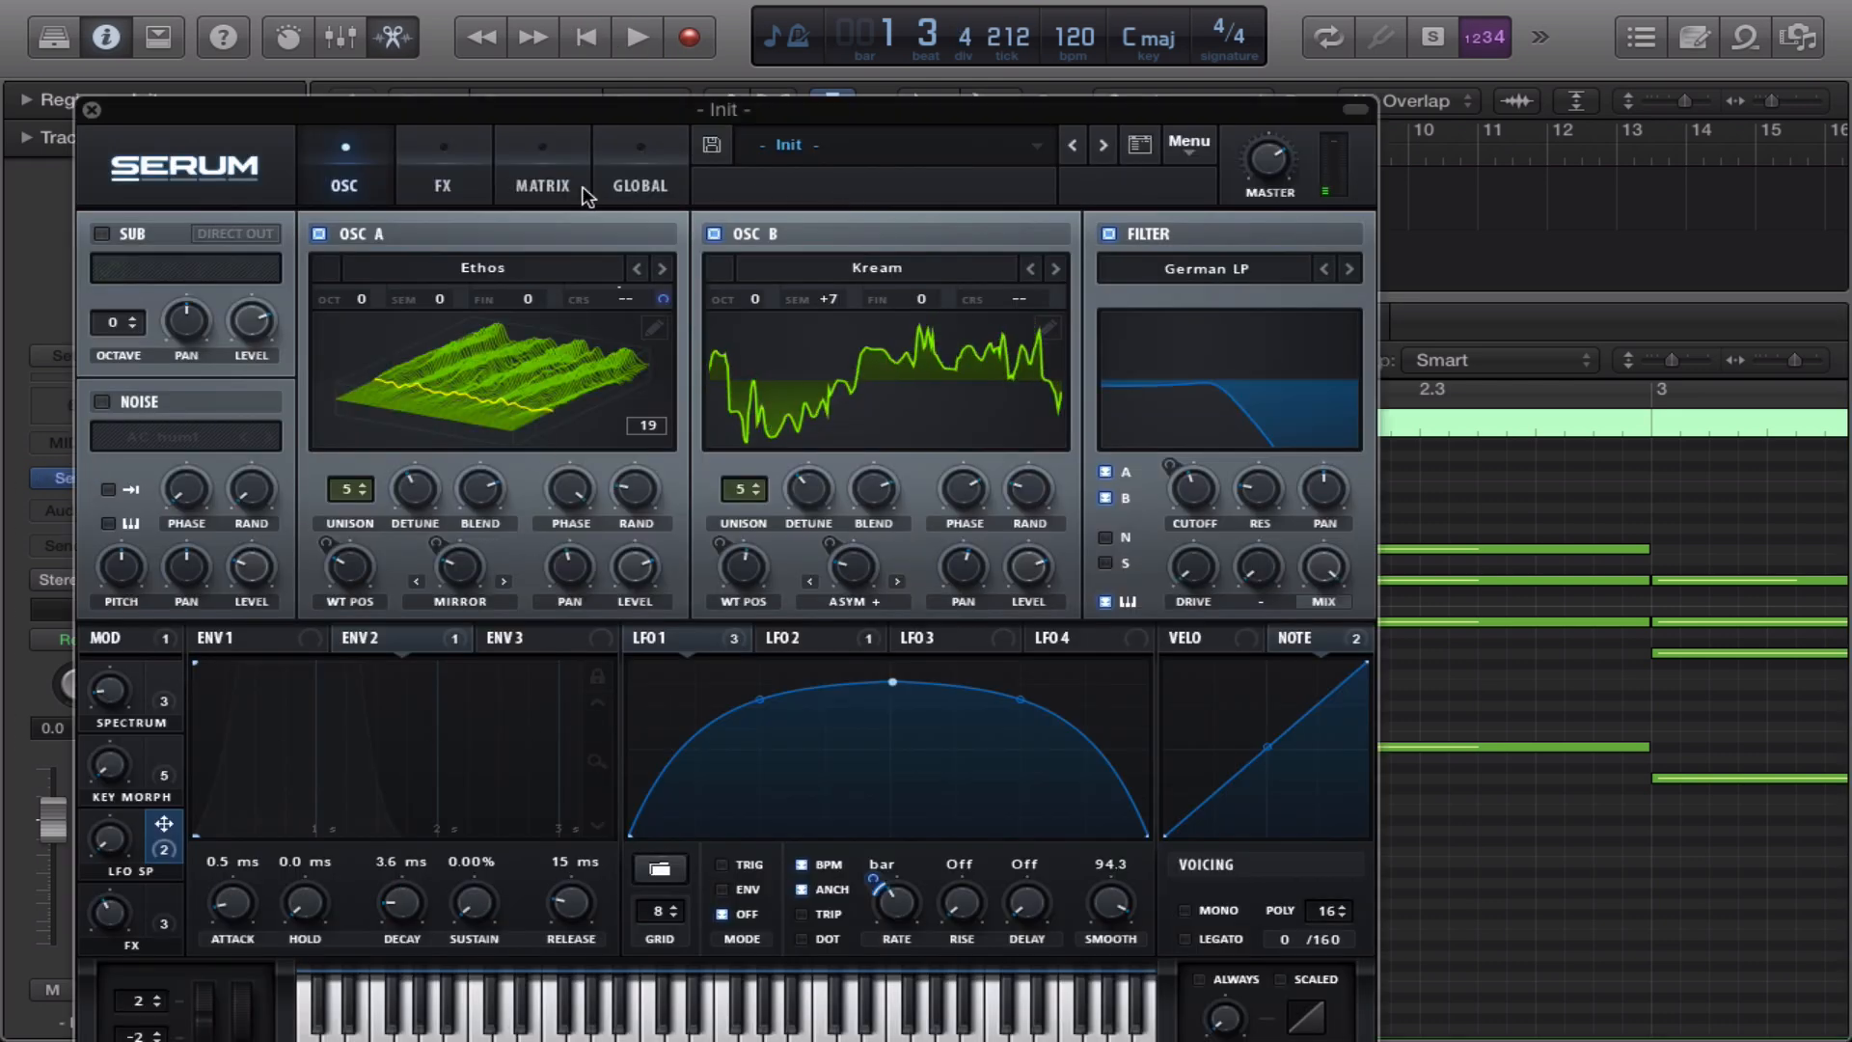
left_click(422, 172)
left_click(358, 195)
left_click(563, 187)
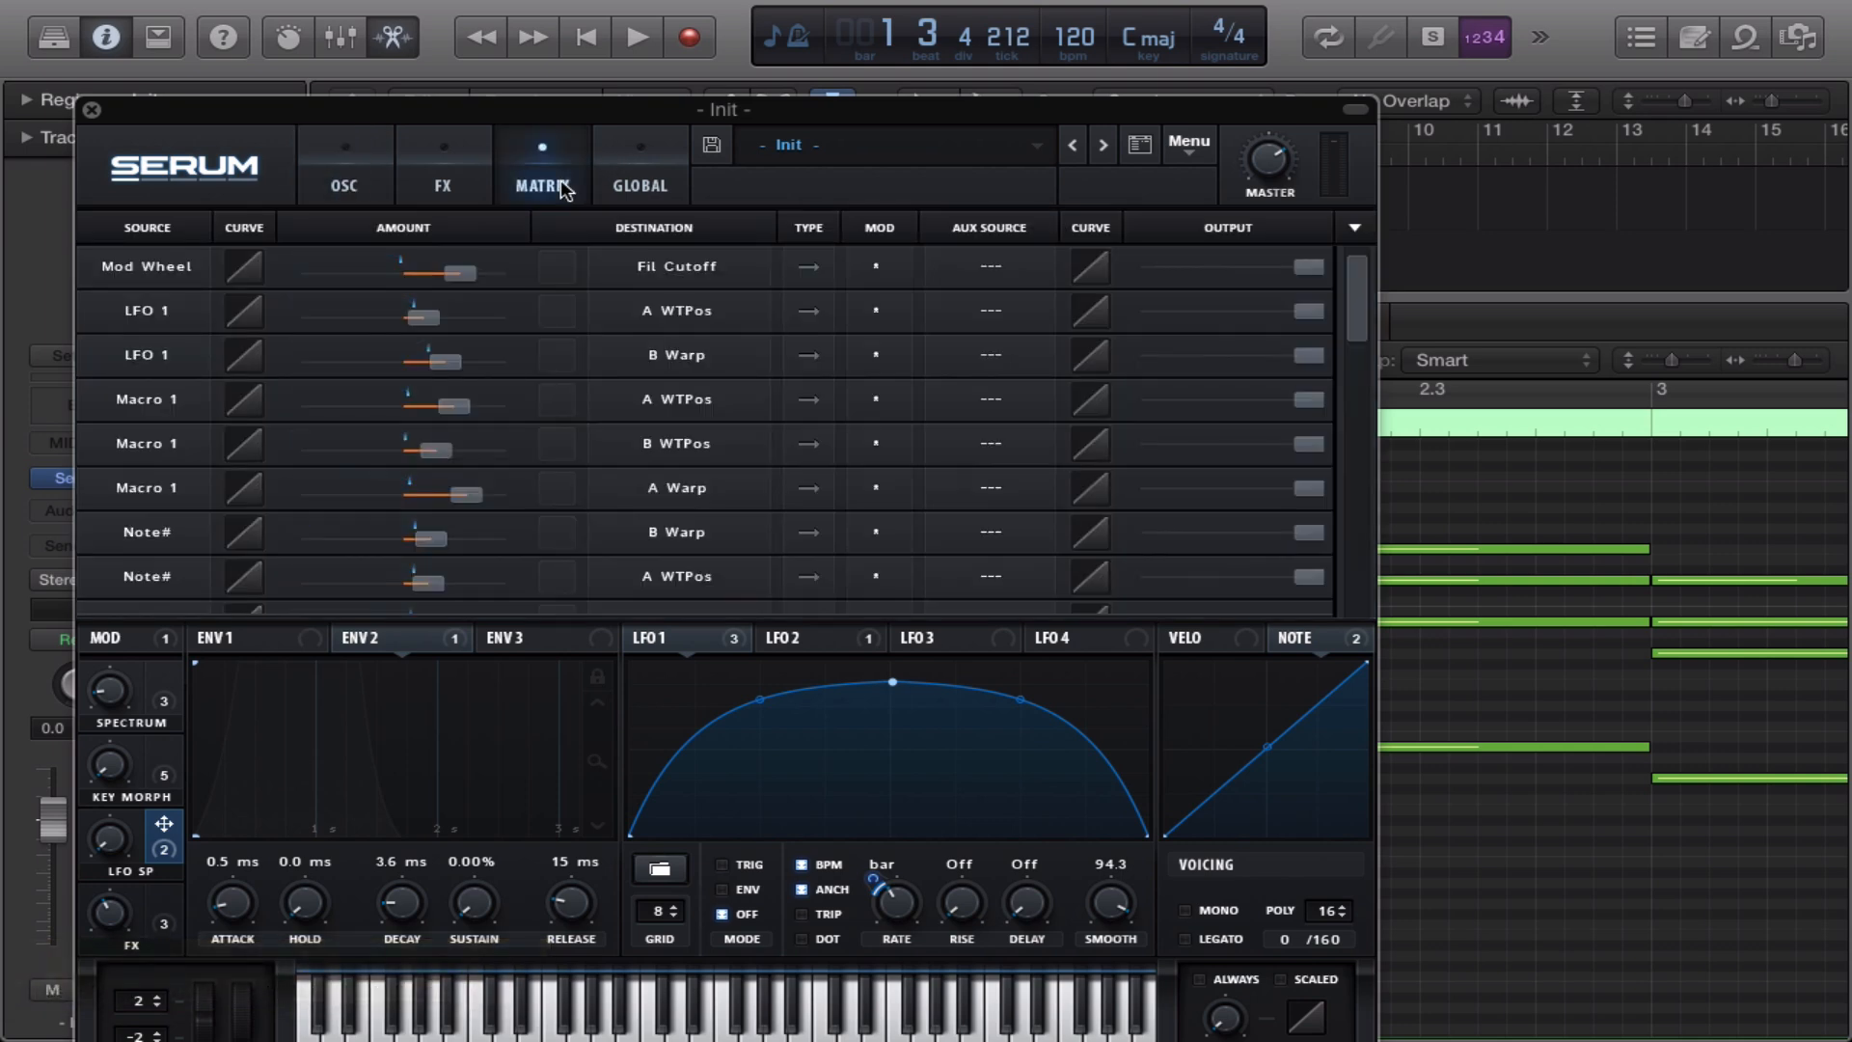
left_click(436, 188)
scroll(1370, 450, "down", 5)
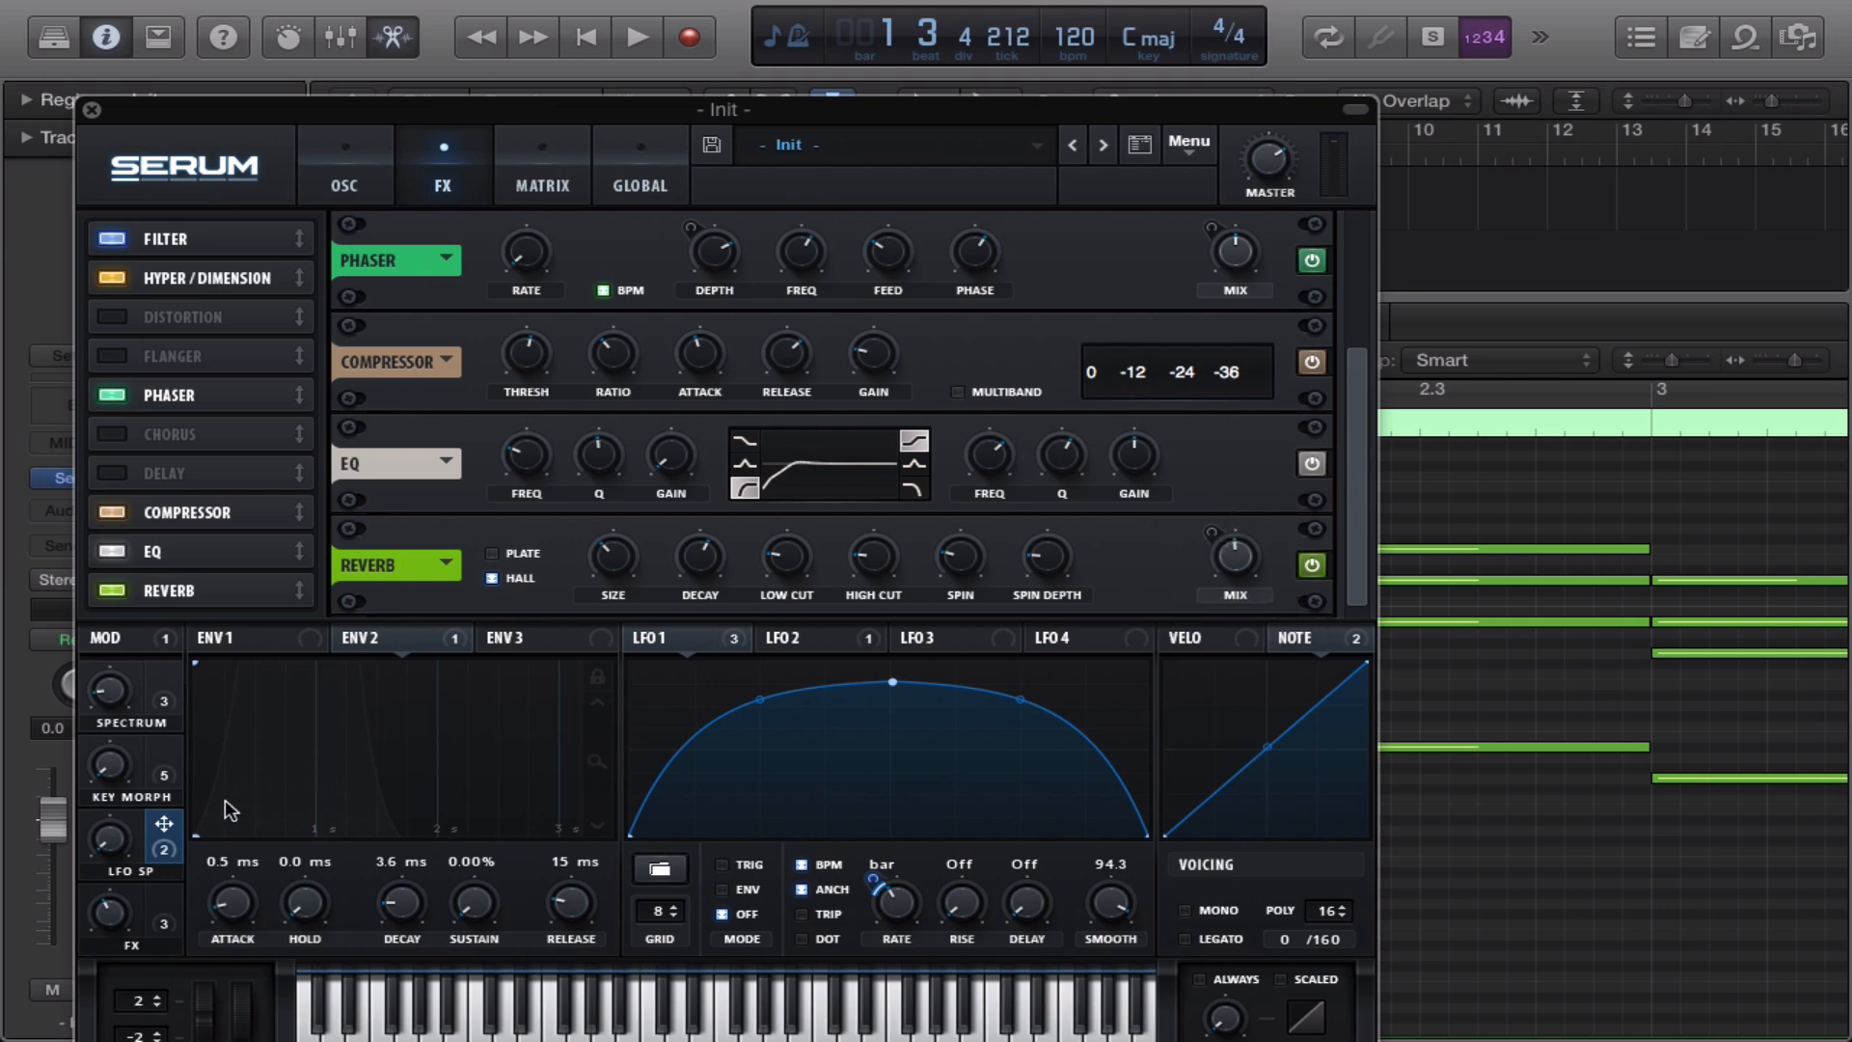
left_click(164, 901)
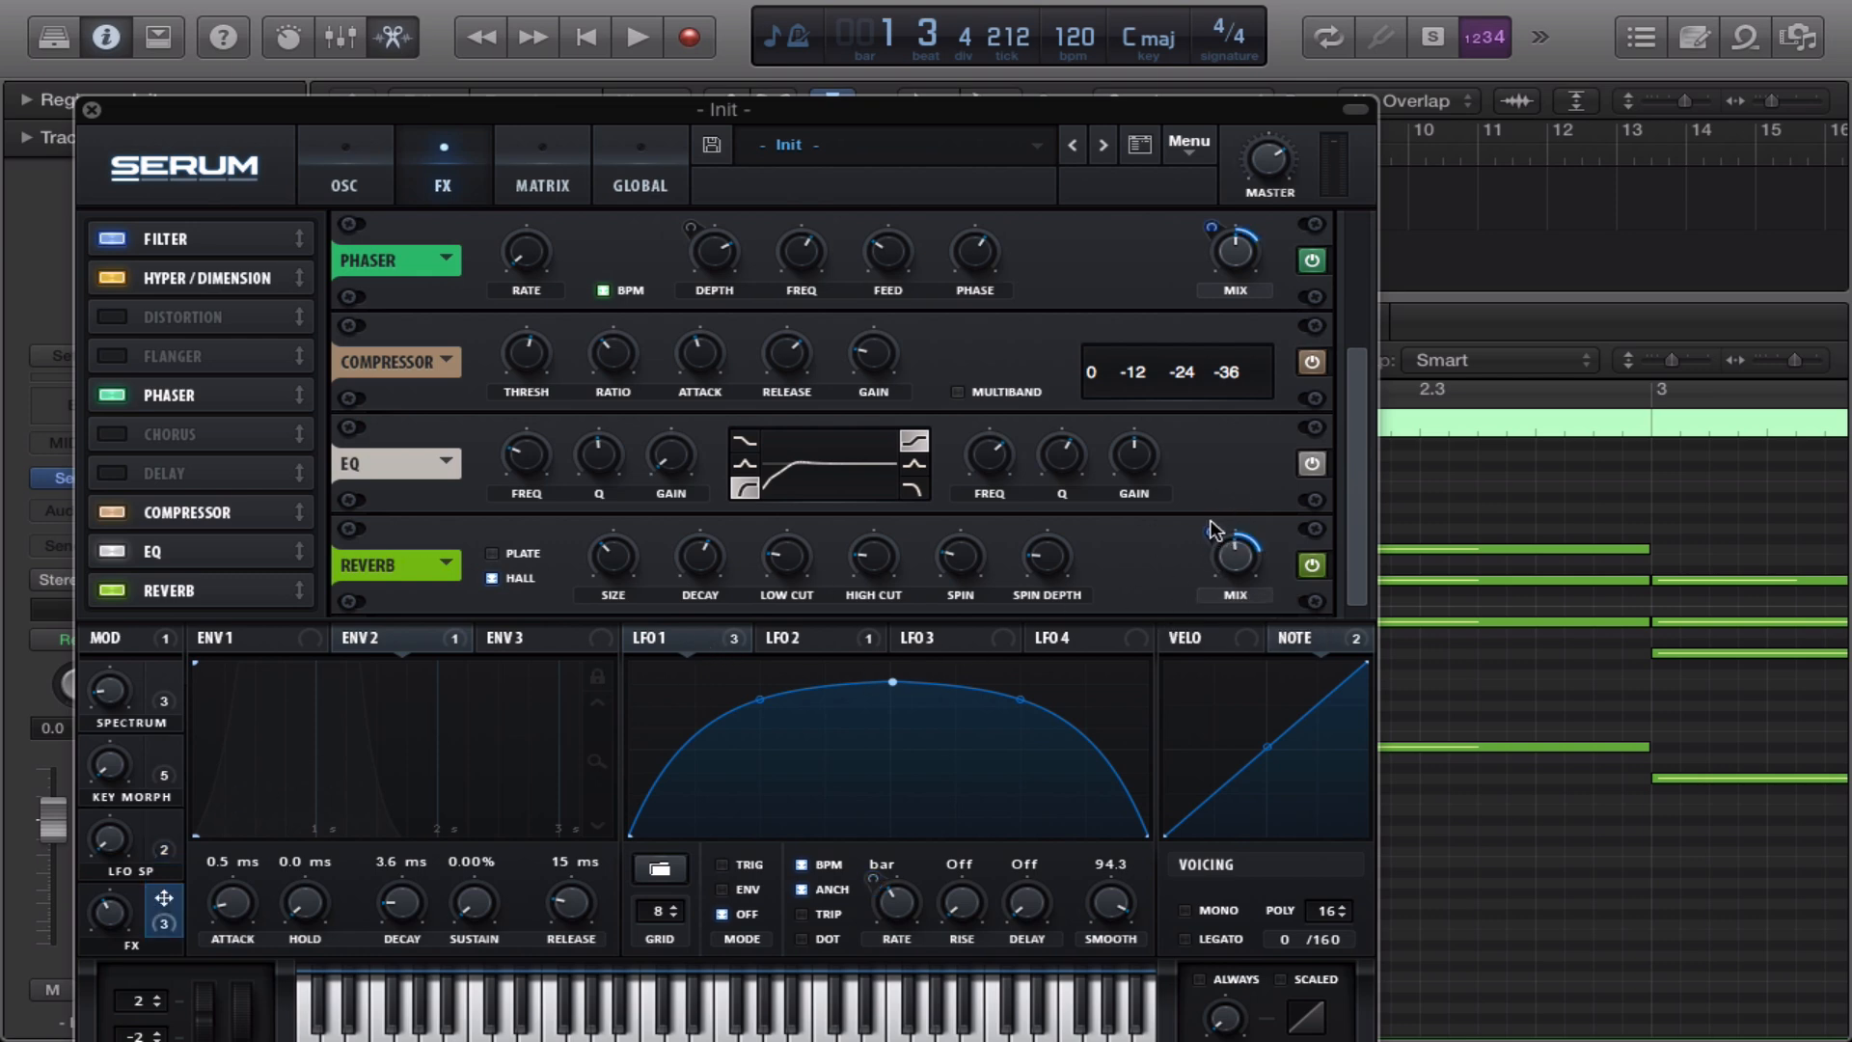
left_click_drag(1209, 535, 1208, 571)
Play back the progression while sweeping Serum's mod wheel with the oscillators in view, and close the Serum window
key("space")
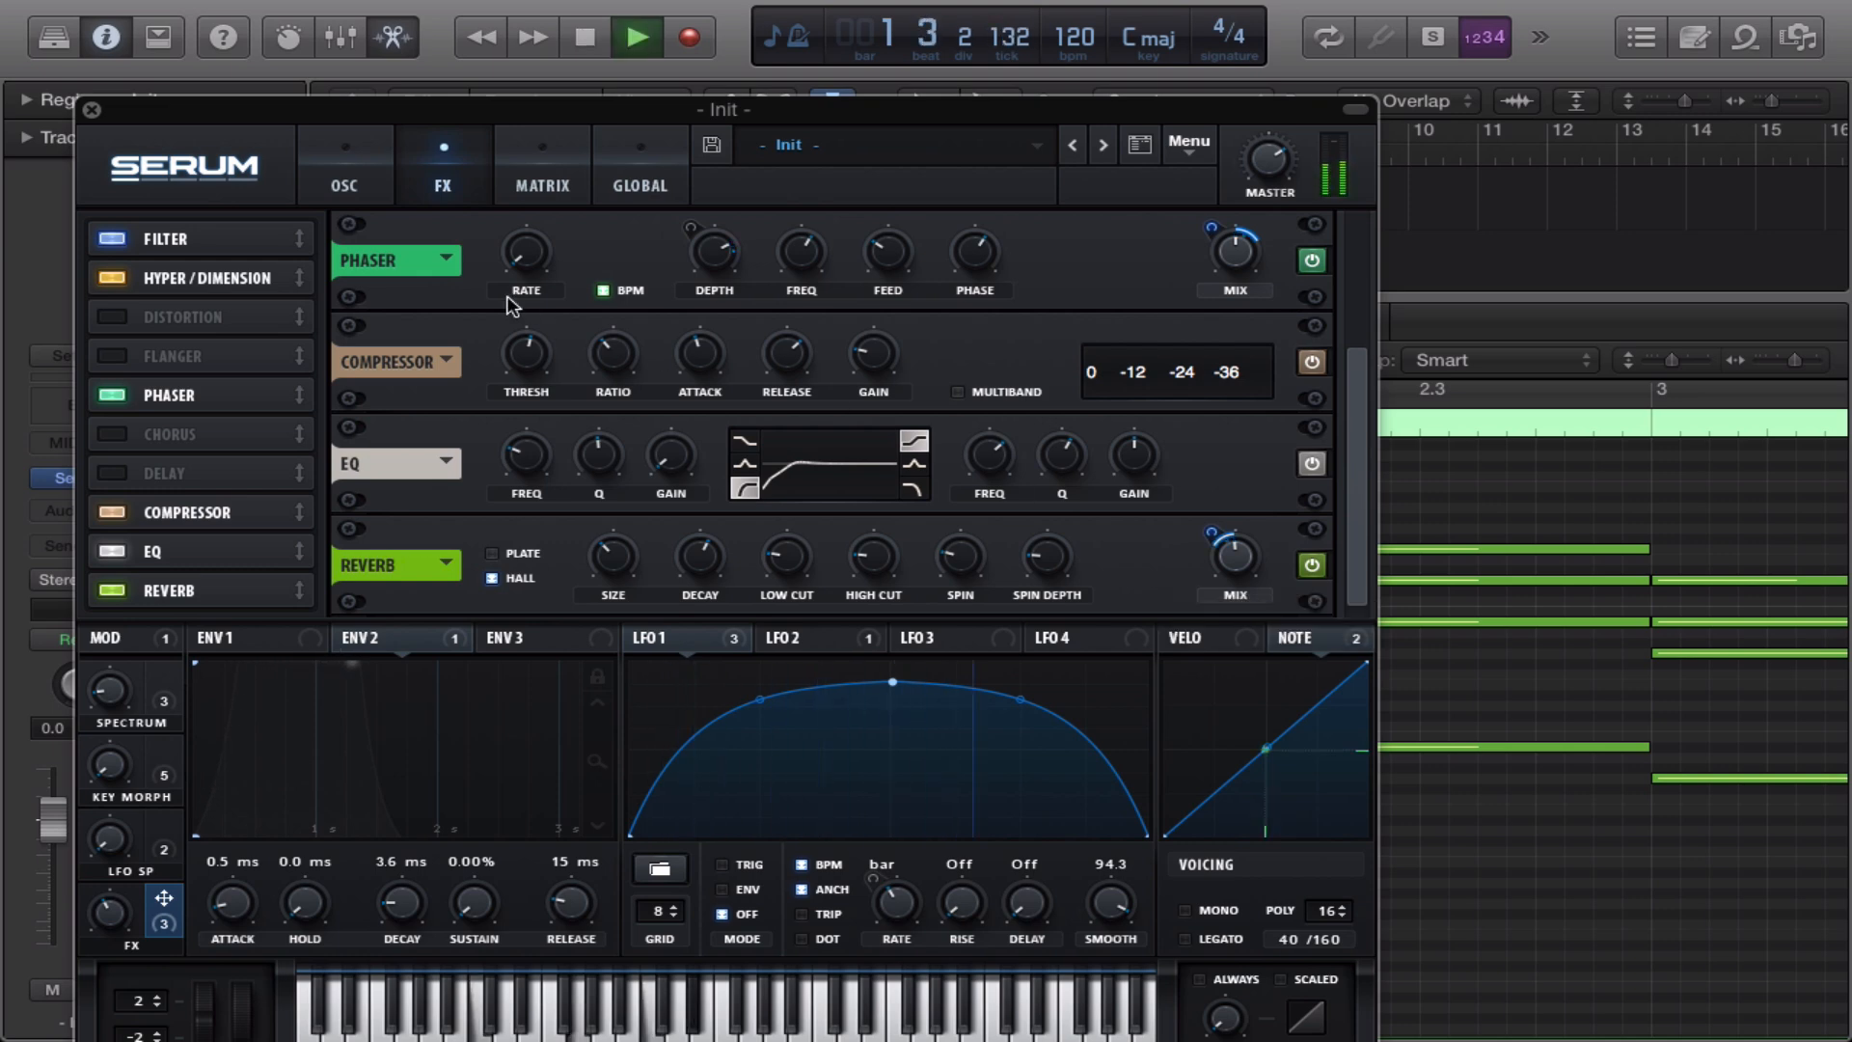
left_click(338, 174)
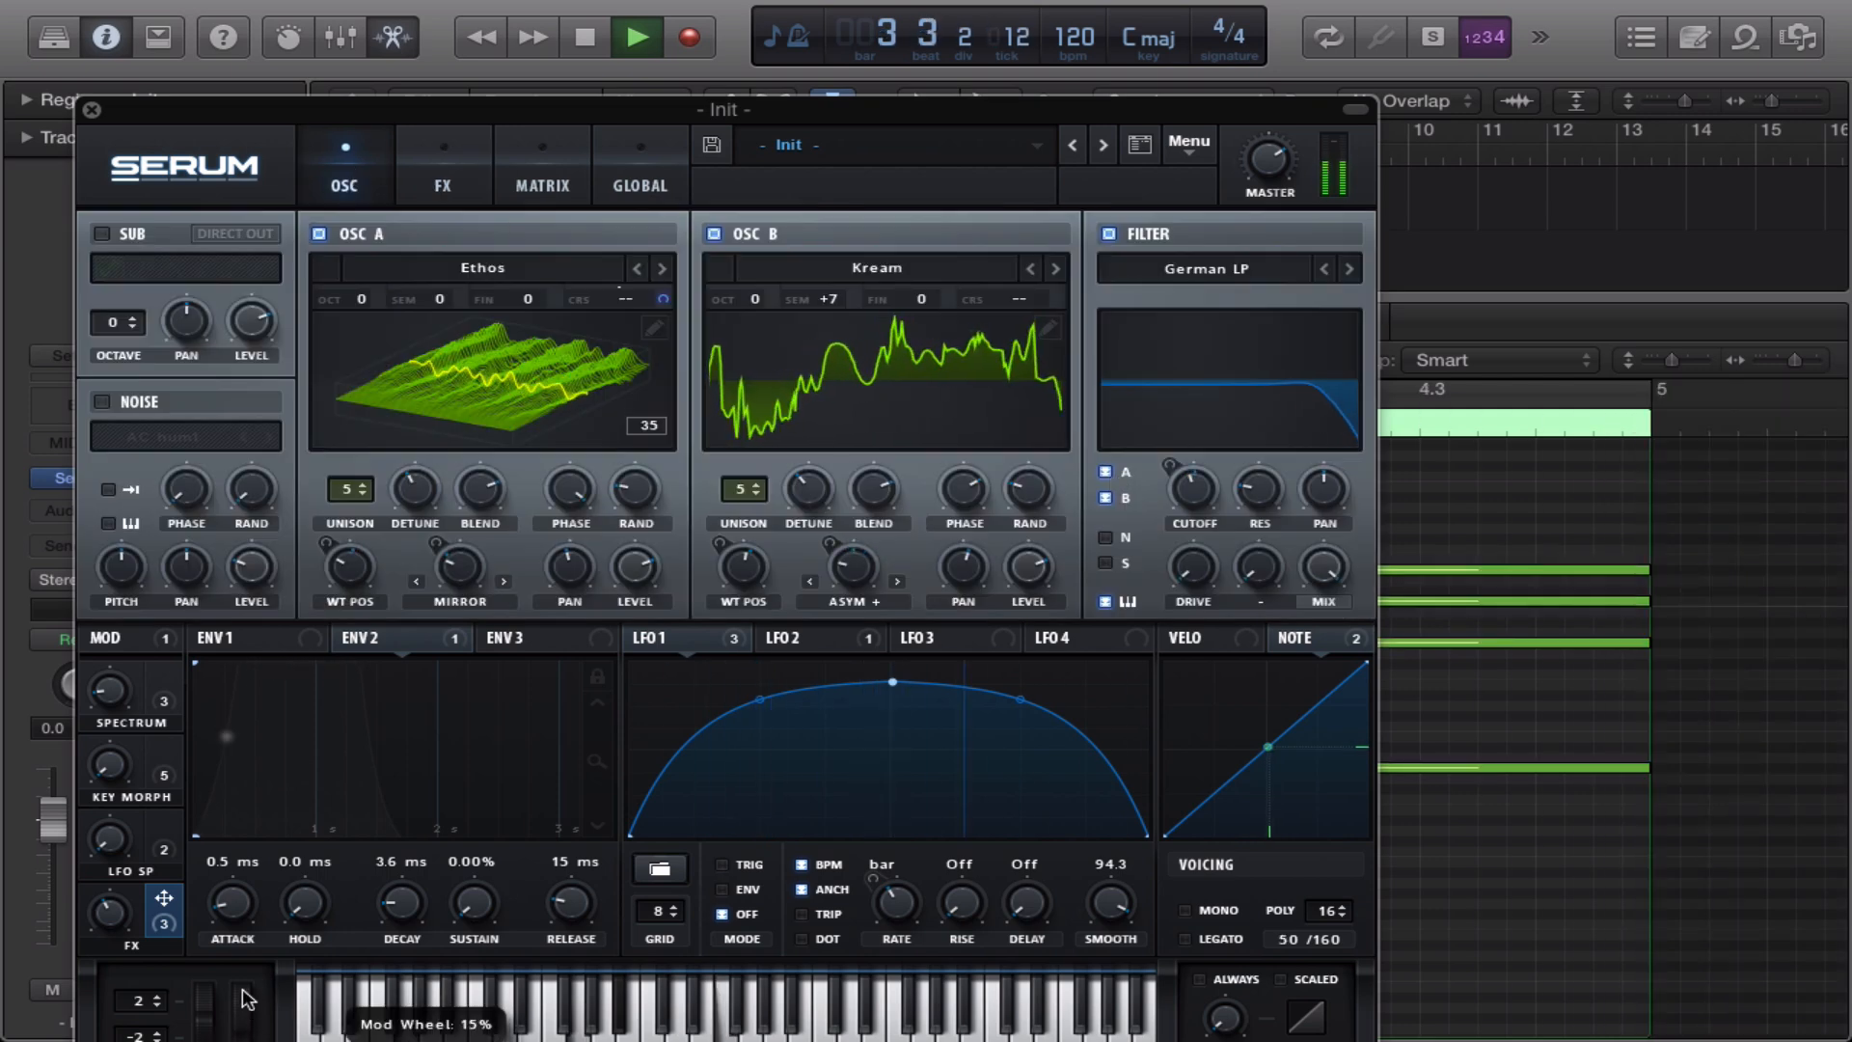
left_click_drag(246, 999, 207, 1037)
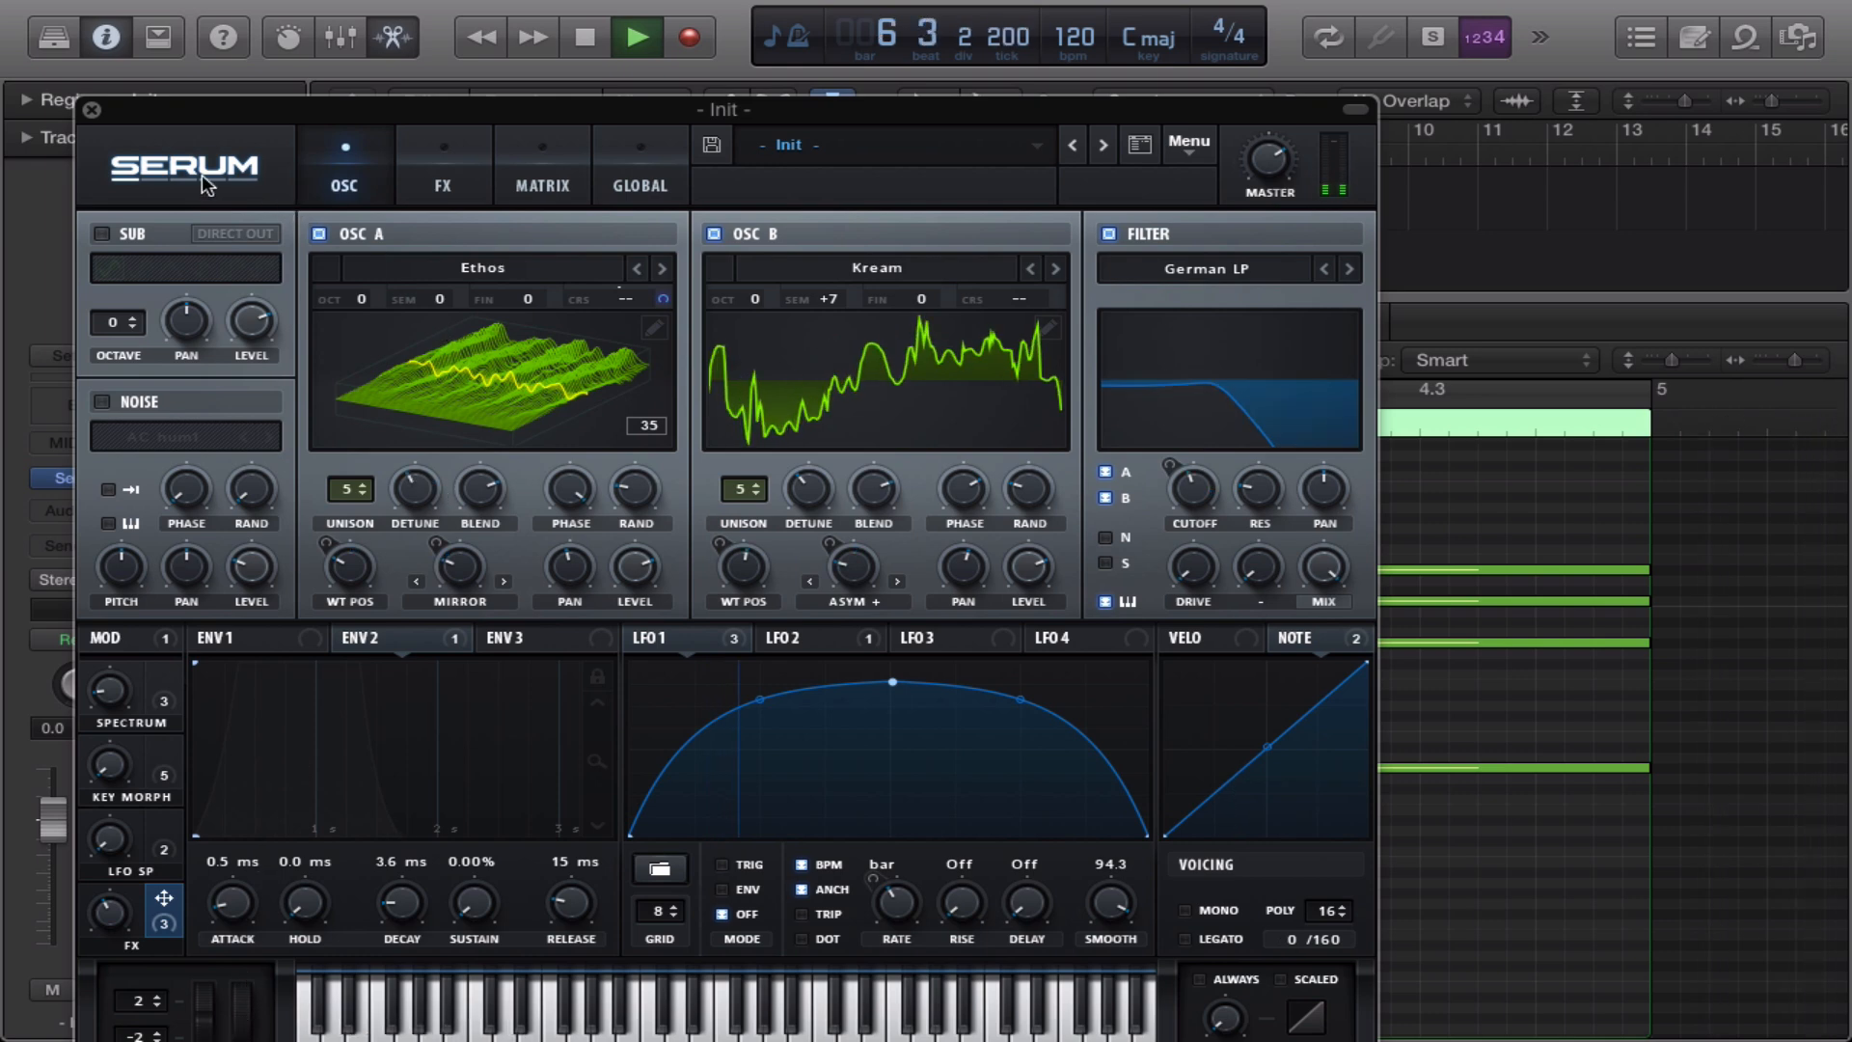
left_click(92, 109)
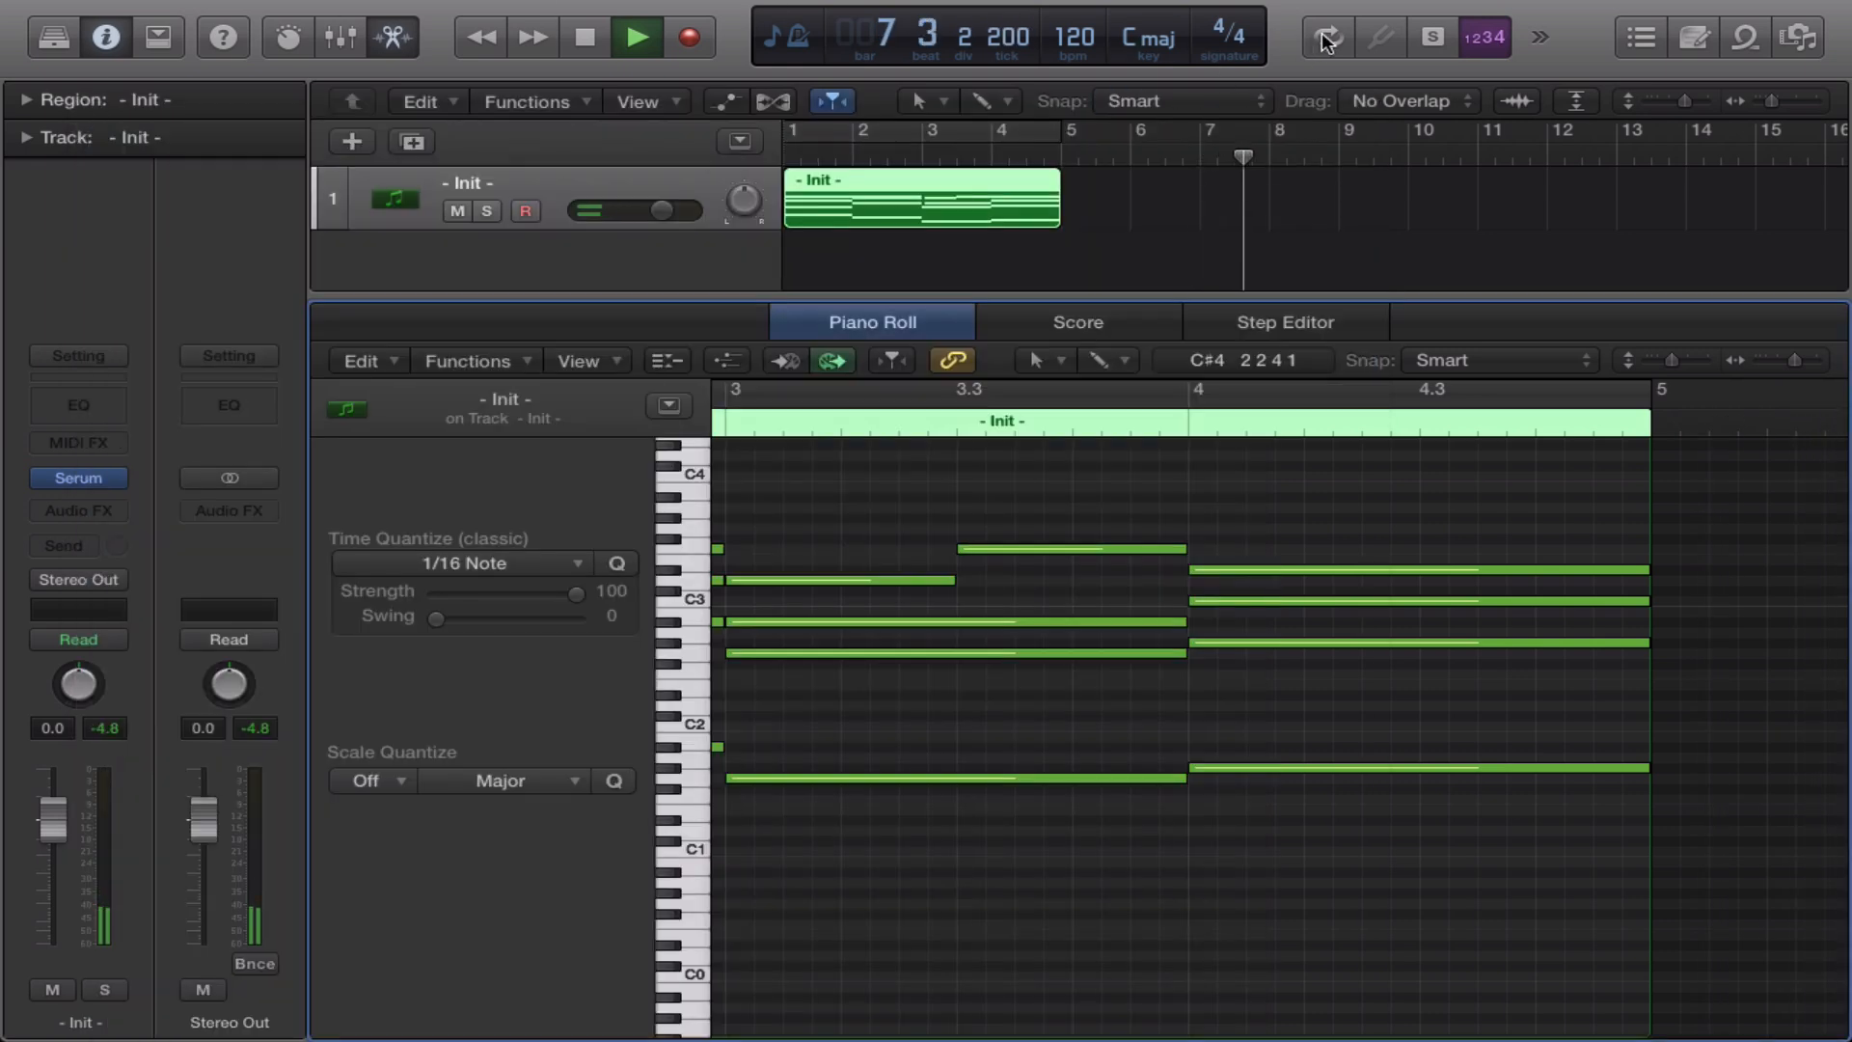
mouse_move(1280, 14)
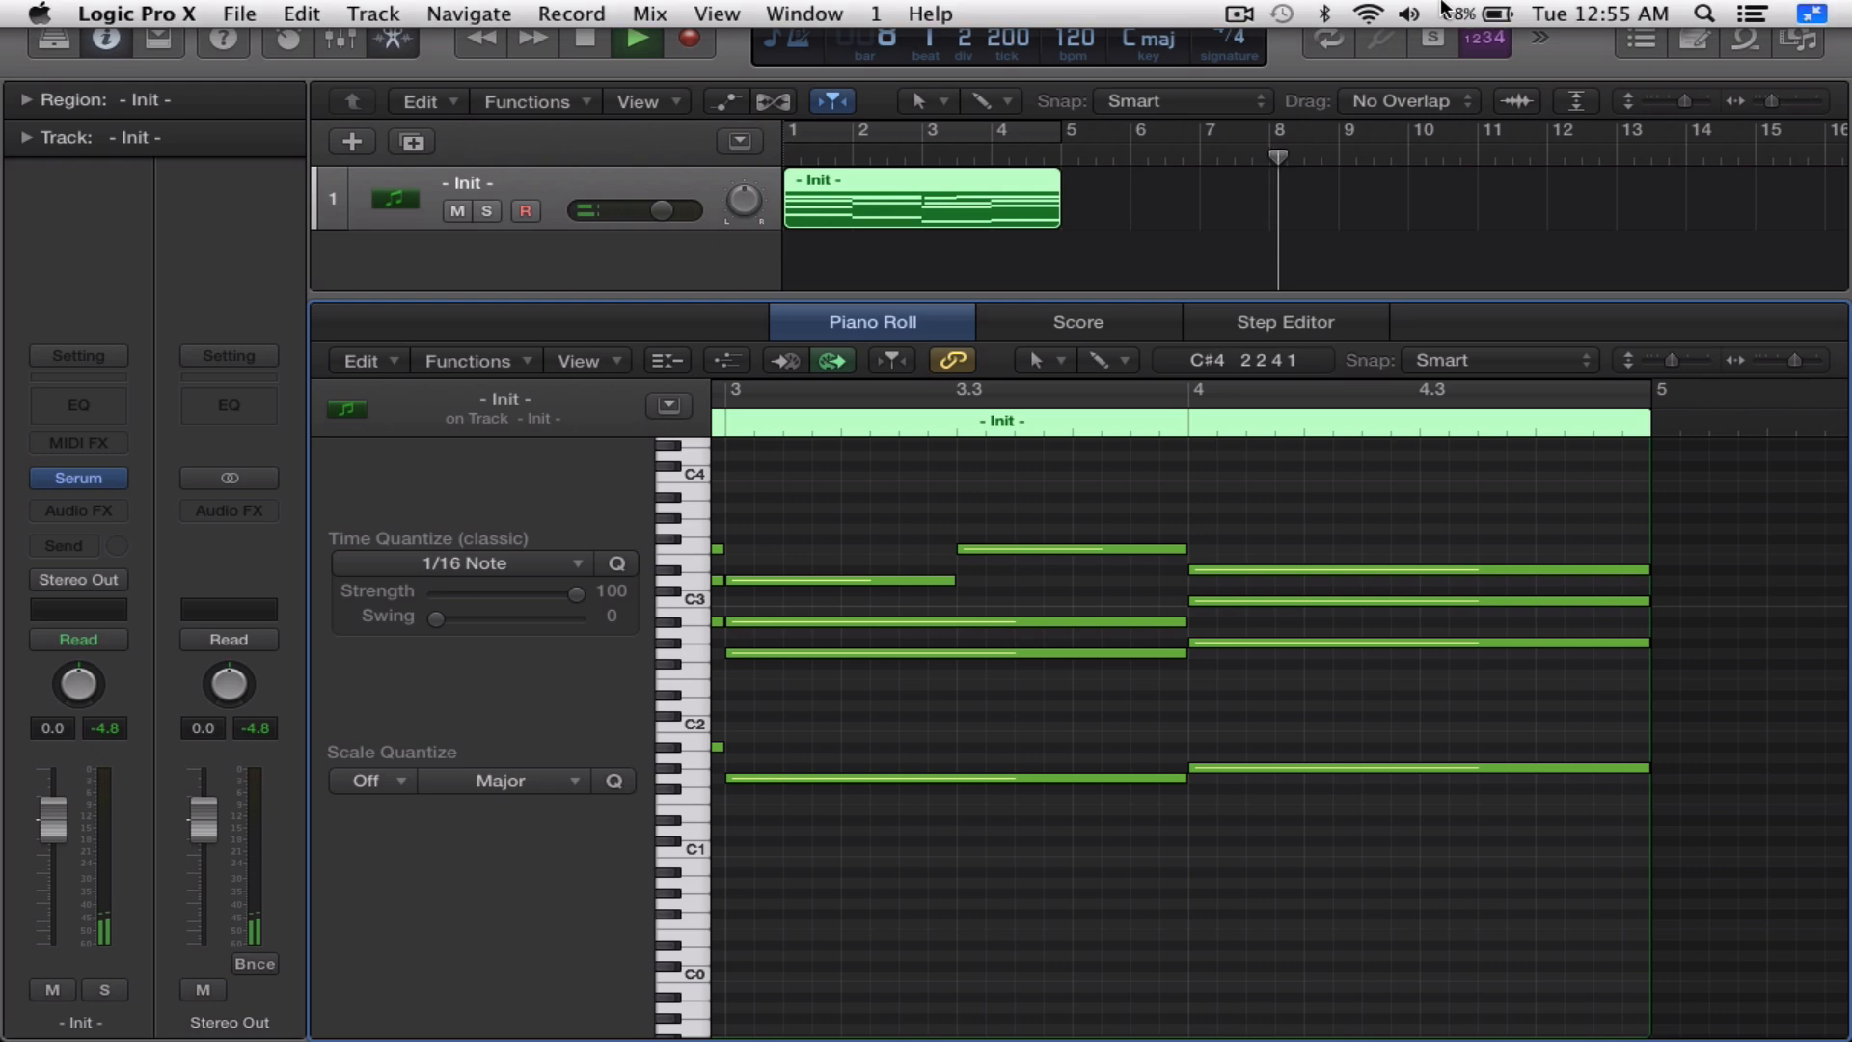
left_click(1244, 13)
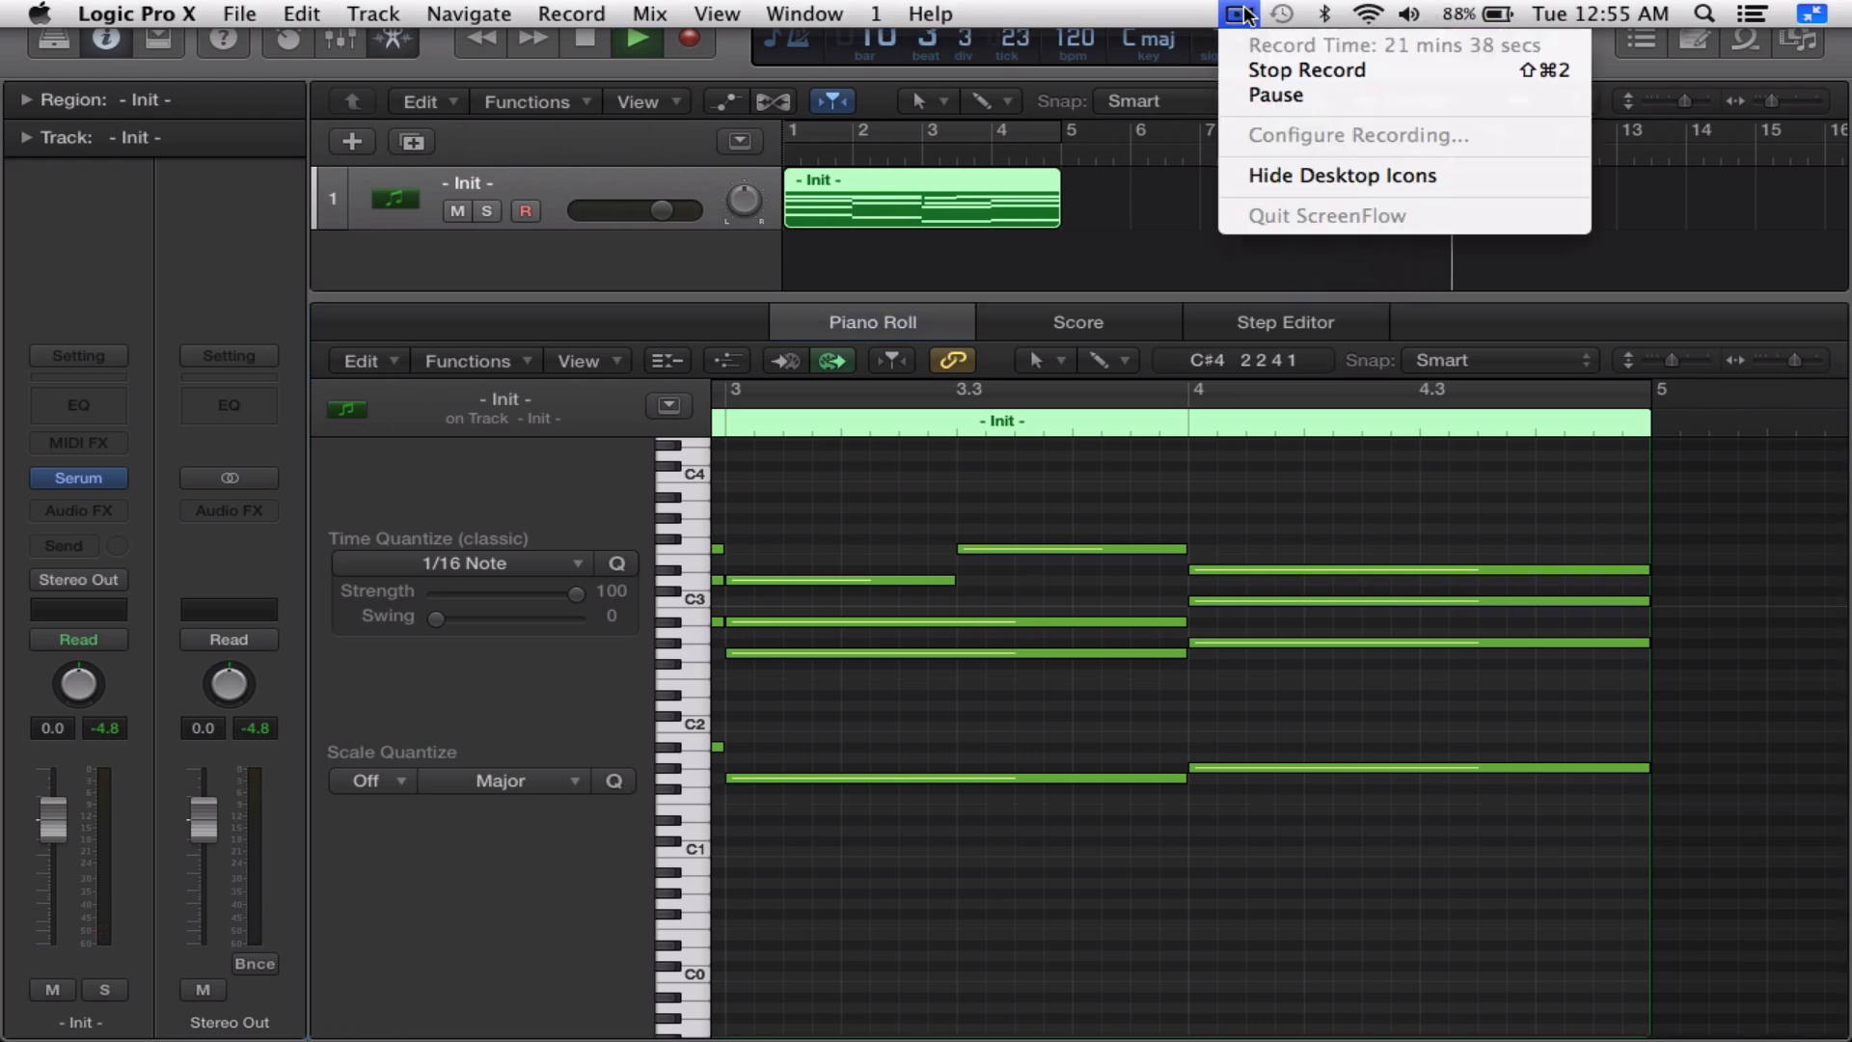